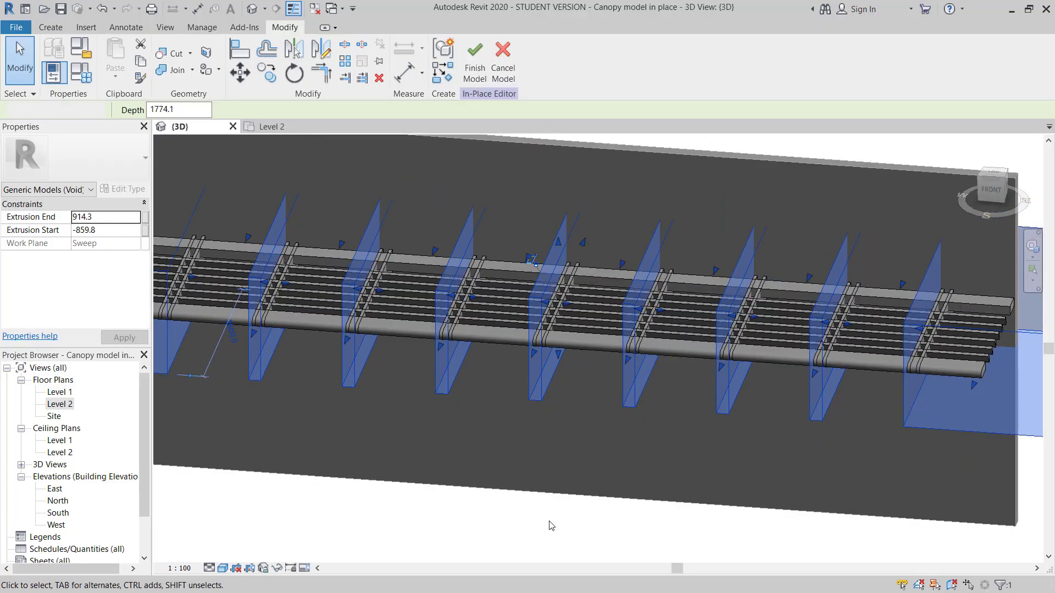
# - Clear the void extrusion selection and examine the canopy's slats and ribs in the 3D view
pyautogui.click(552, 526)
pyautogui.scroll(1, 612, 358)
pyautogui.moveTo(612, 340); pyautogui.dragTo(384, 332, button='middle')
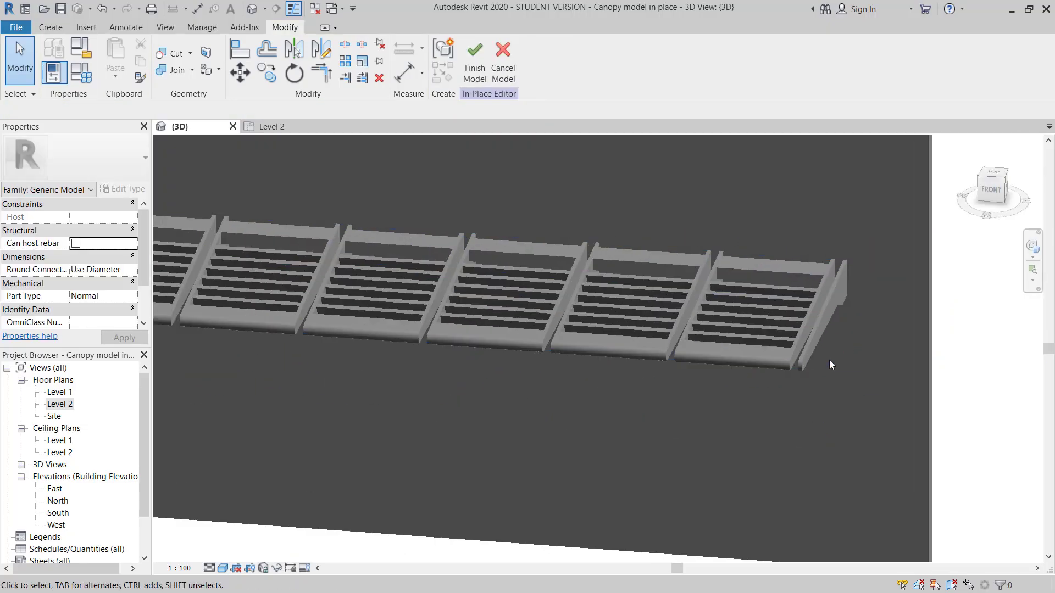
pyautogui.keyDown('shift'); pyautogui.moveTo(830, 363); pyautogui.dragTo(712, 421, button='middle'); pyautogui.keyUp('shift')
pyautogui.scroll(-2, 689, 342)
pyautogui.scroll(5, 712, 421)
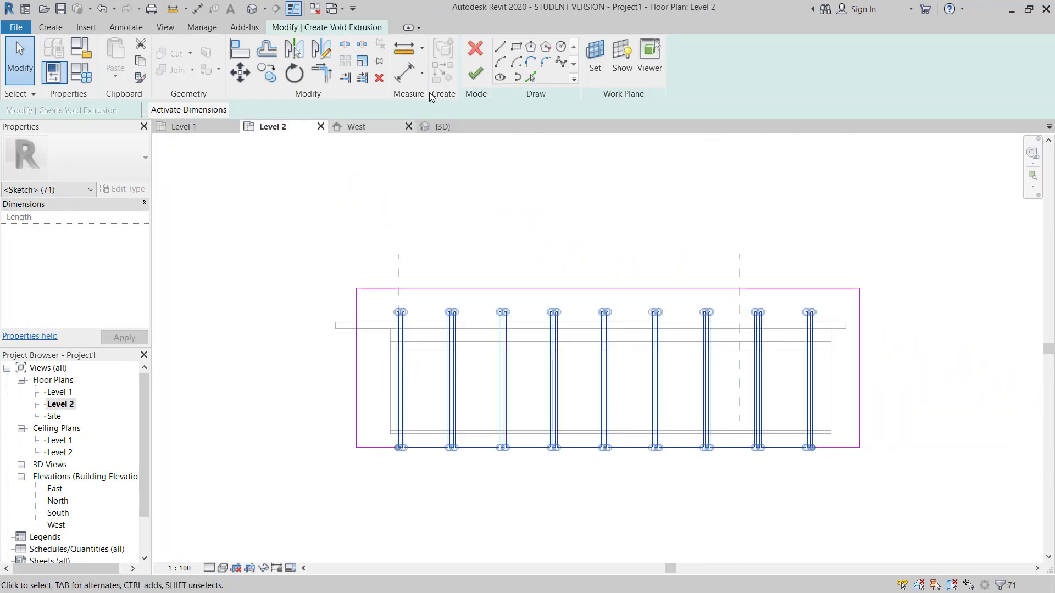
# - Finish the void extrusion sketch around the canopy ribs and open the 3D view
pyautogui.click(476, 73)
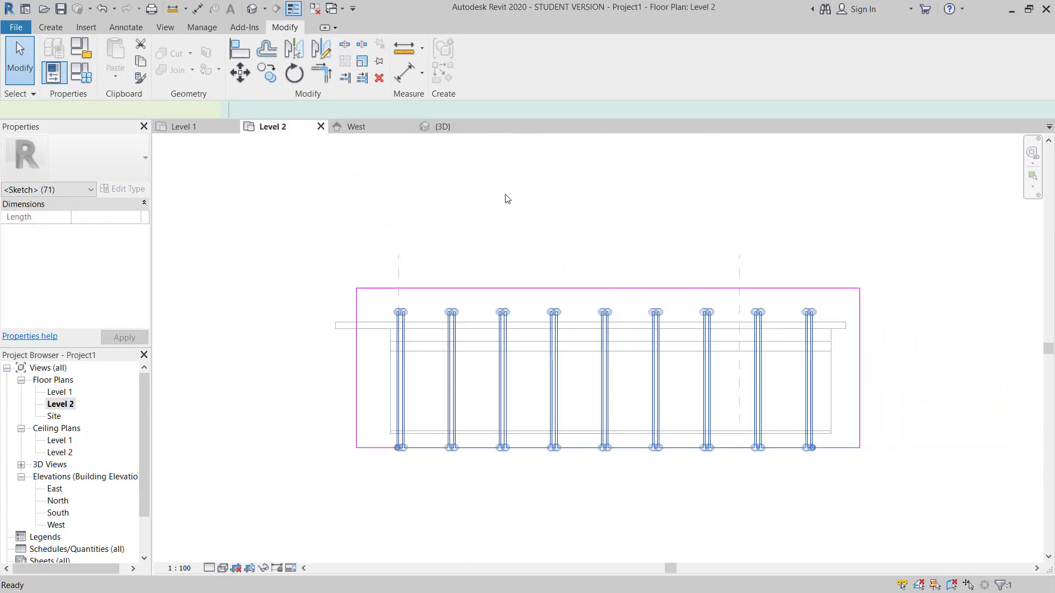
pyautogui.click(439, 127)
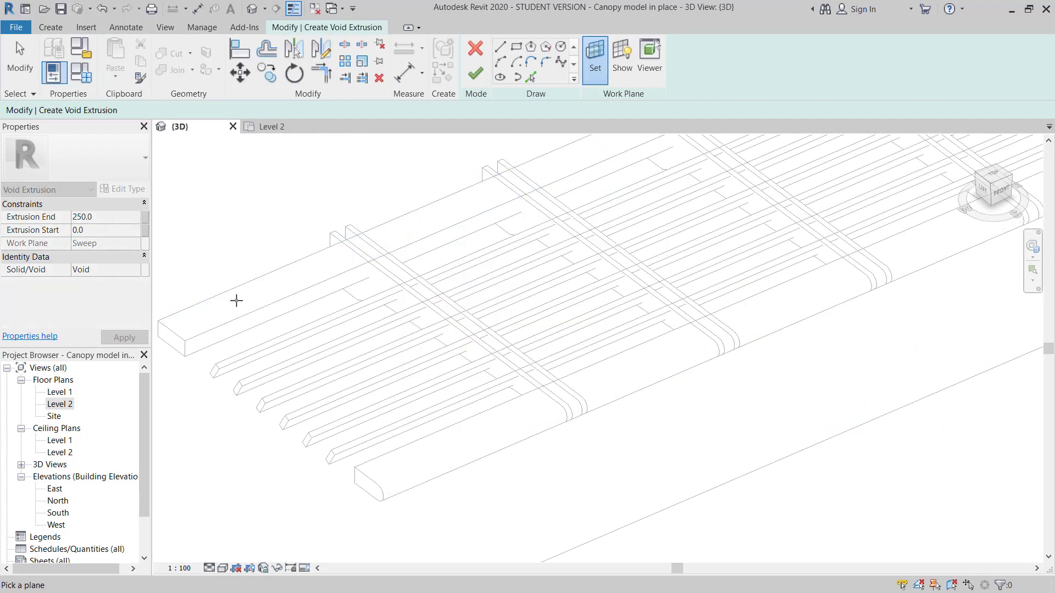
# - Sketch a rectangular void extrusion profile in the Level 2 plan, starting at the lower end of the canopy's first rib
pyautogui.click(270, 127)
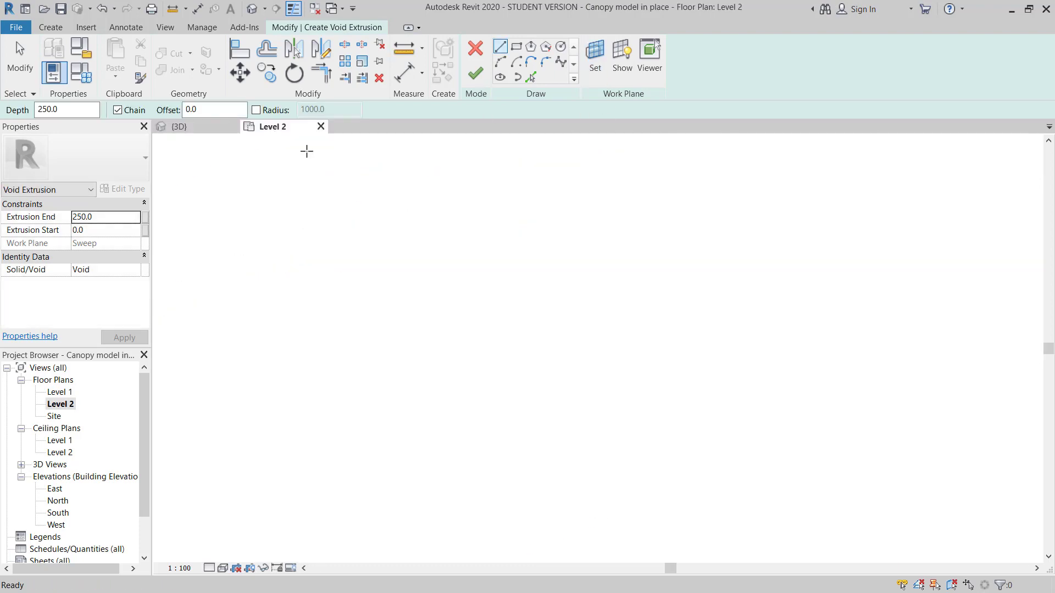
pyautogui.moveTo(363, 468); pyautogui.dragTo(377, 485, button='middle')
pyautogui.scroll(3, 350, 381)
pyautogui.click(516, 47)
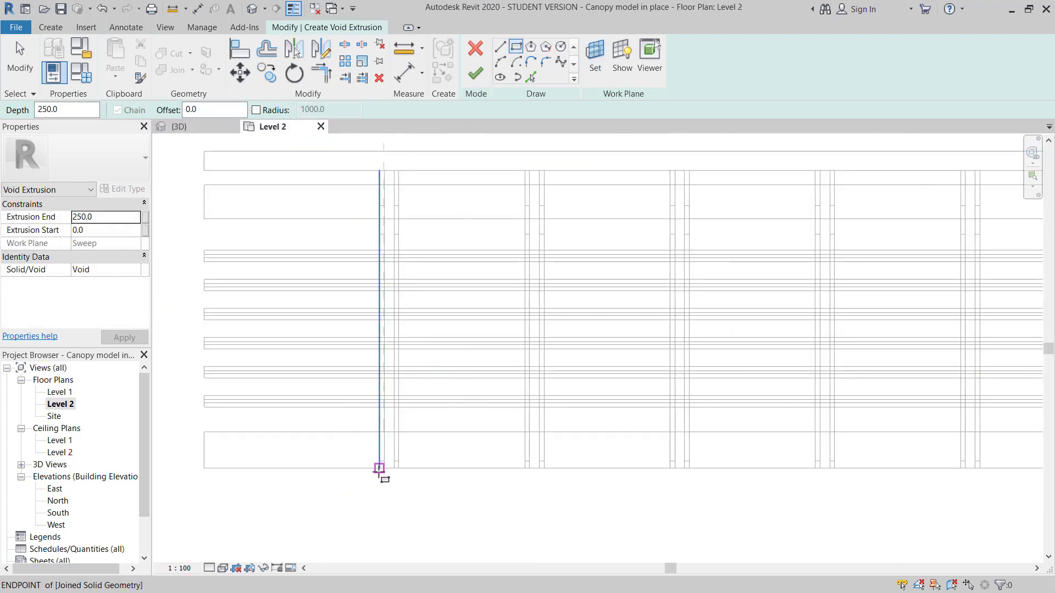
pyautogui.click(379, 469)
pyautogui.scroll(2, 401, 171)
pyautogui.click(403, 169)
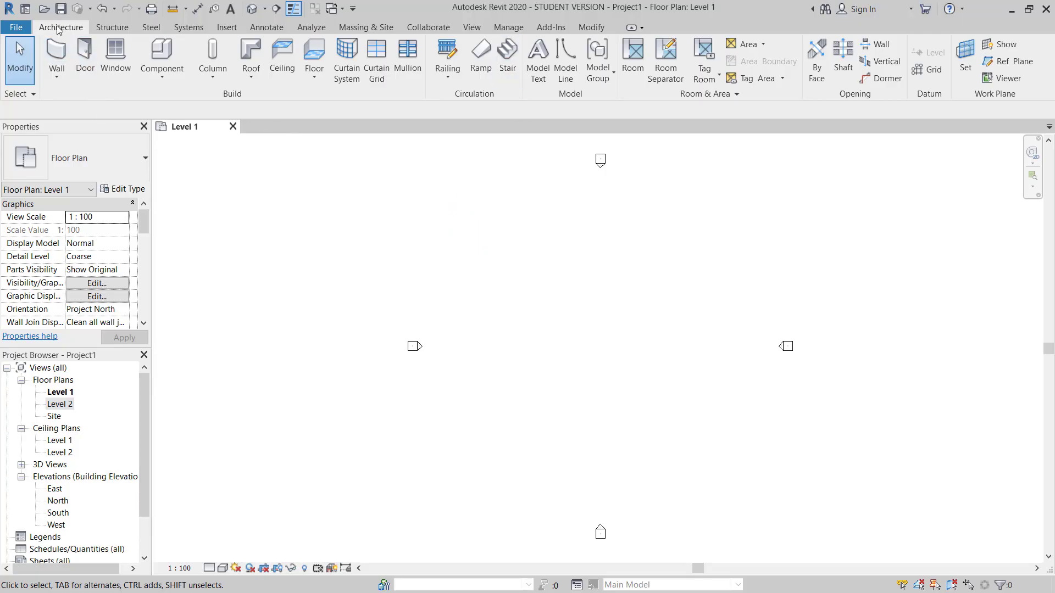
# - Draw a horizontal Generic - 200mm wall 15000 mm long between the elevation markers on Level 1
pyautogui.click(59, 54)
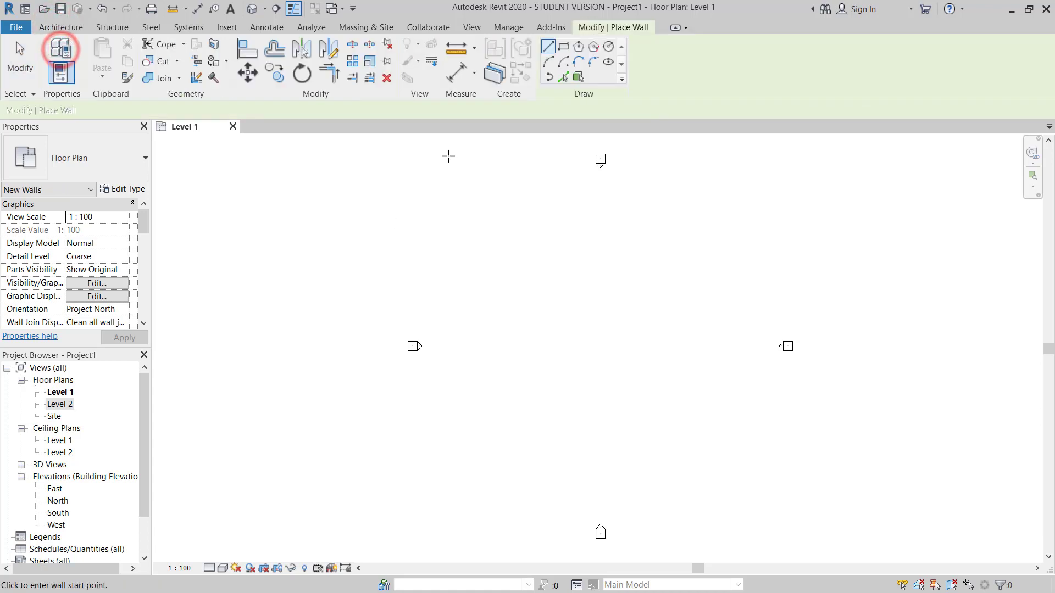
pyautogui.click(524, 341)
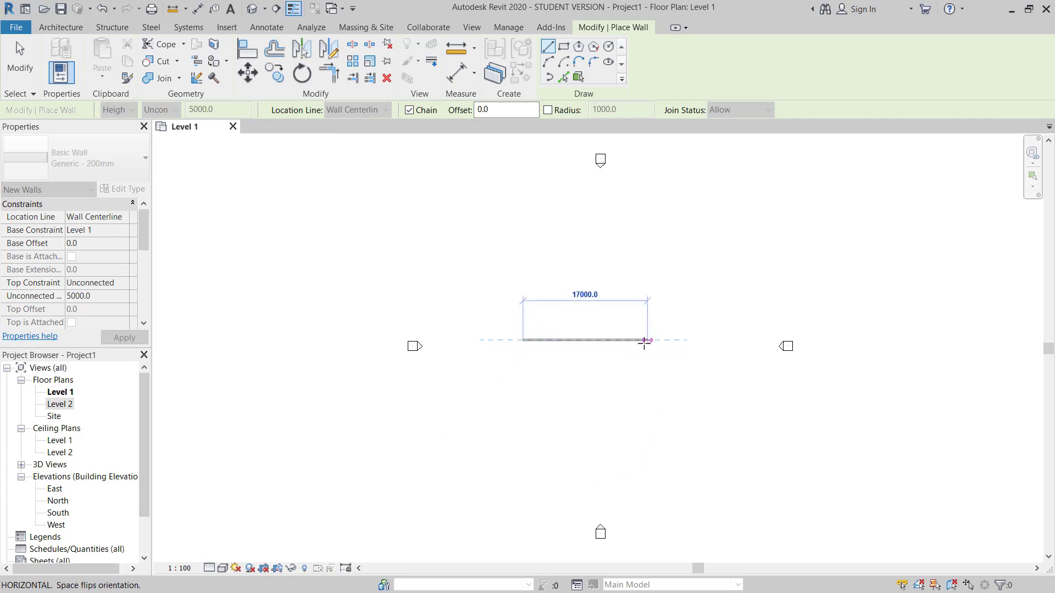
pyautogui.write('15000')
pyautogui.press('Return')
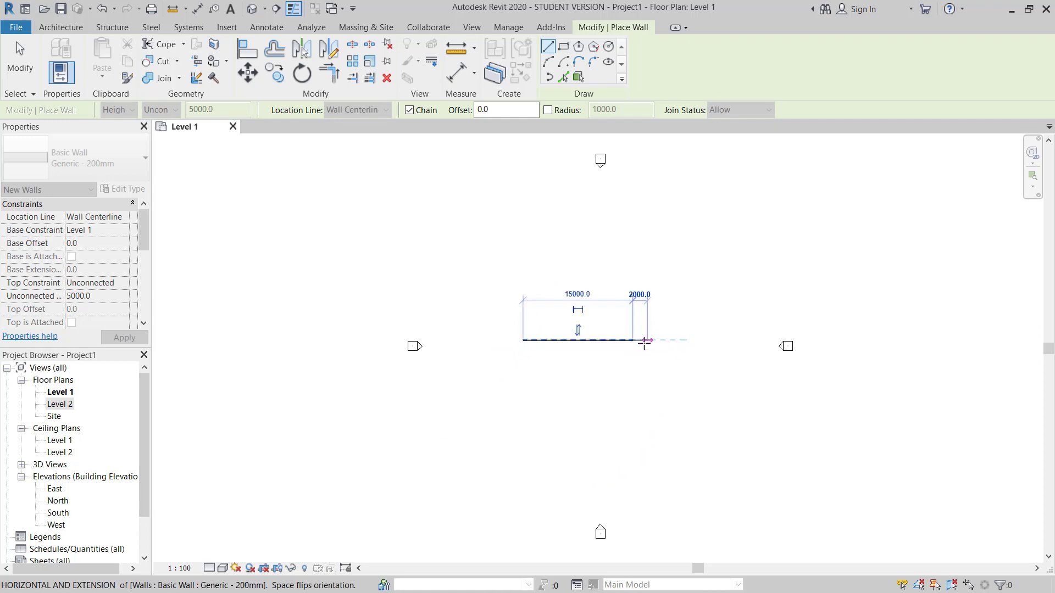
pyautogui.press('Escape')
pyautogui.press('Escape')
# - Set the wall's unconnected height to 6000 mm
pyautogui.scroll(3, 581, 351)
pyautogui.click(569, 307)
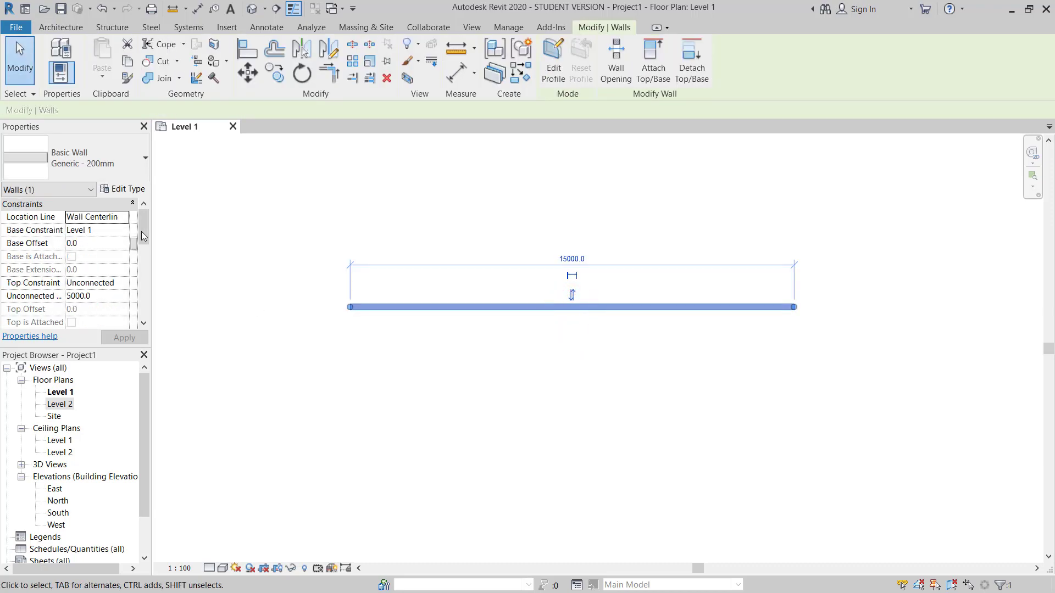
pyautogui.click(115, 297)
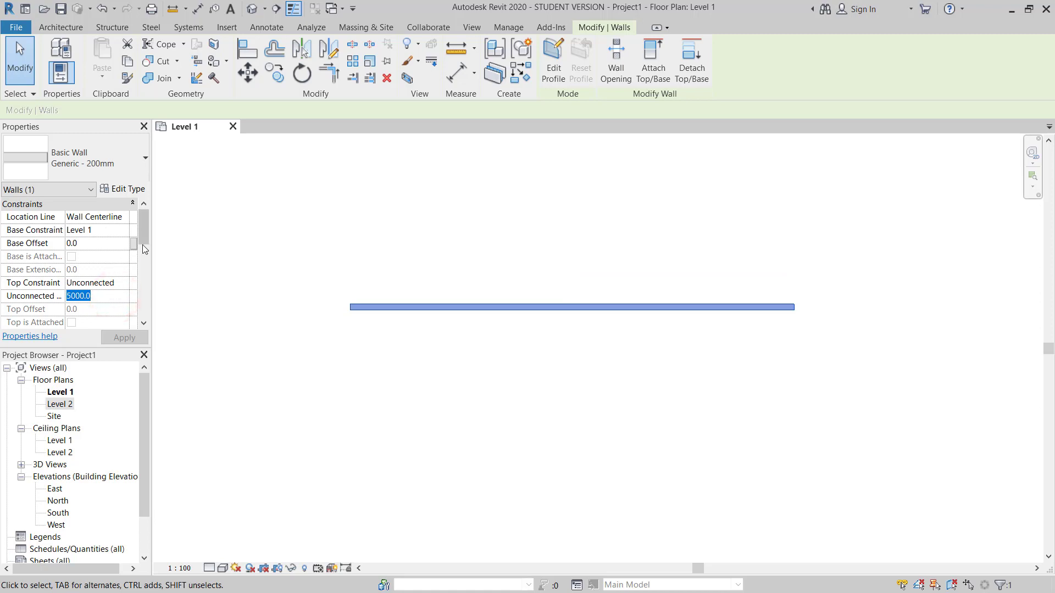
pyautogui.scroll(-2, 144, 248)
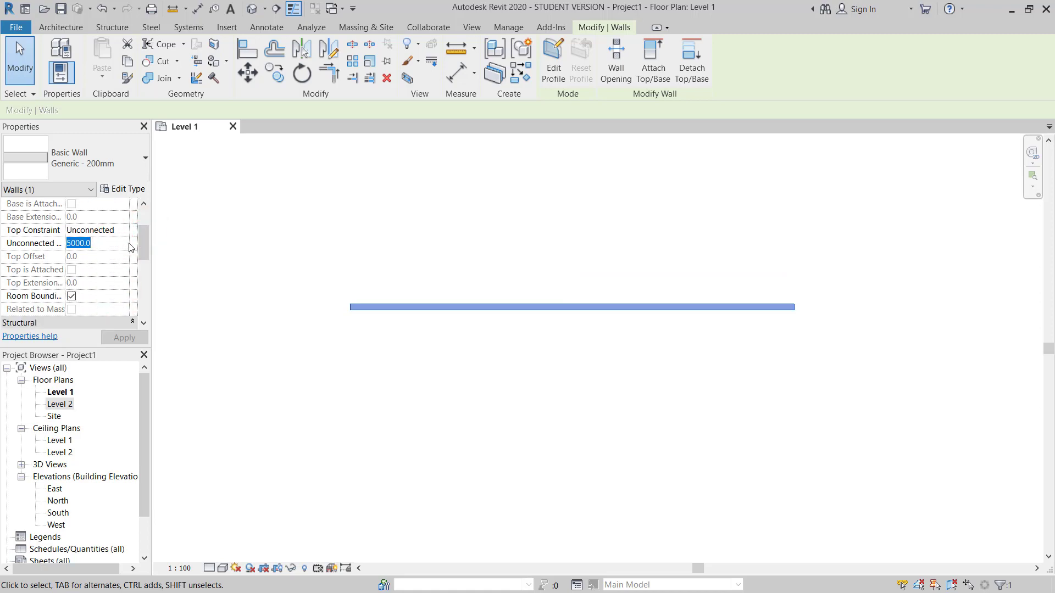
pyautogui.press('Return')
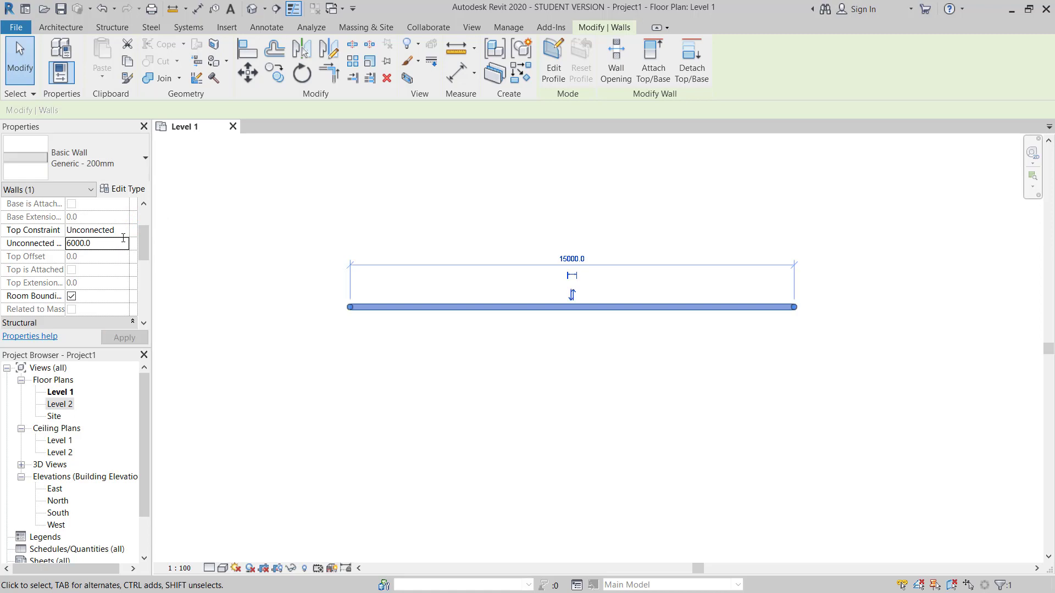
pyautogui.click(547, 342)
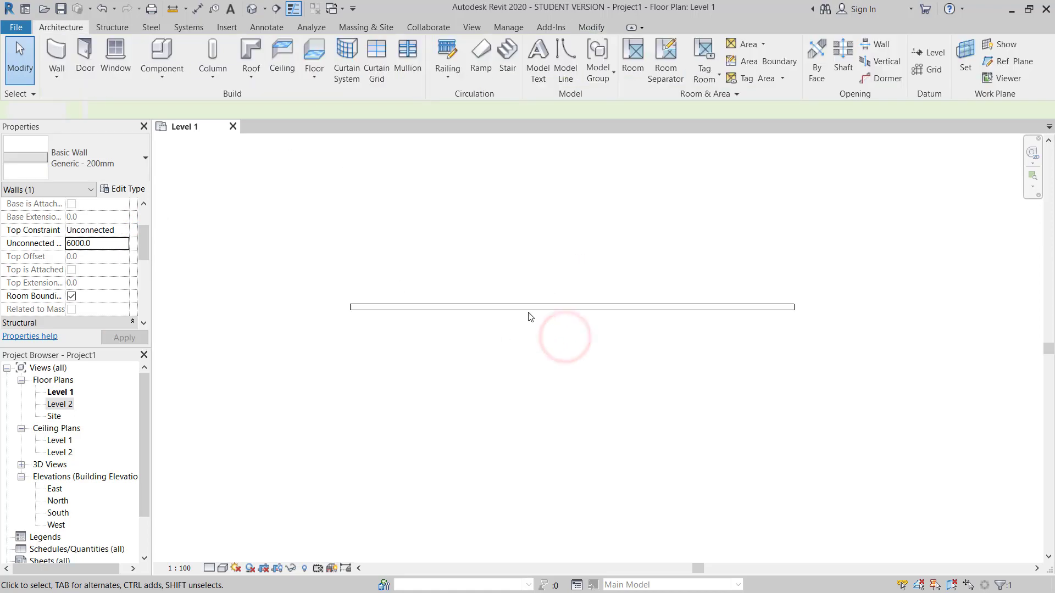
# - Open the Level 2 floor plan with the wall unselected
pyautogui.scroll(-2, 530, 314)
pyautogui.doubleClick(64, 404)
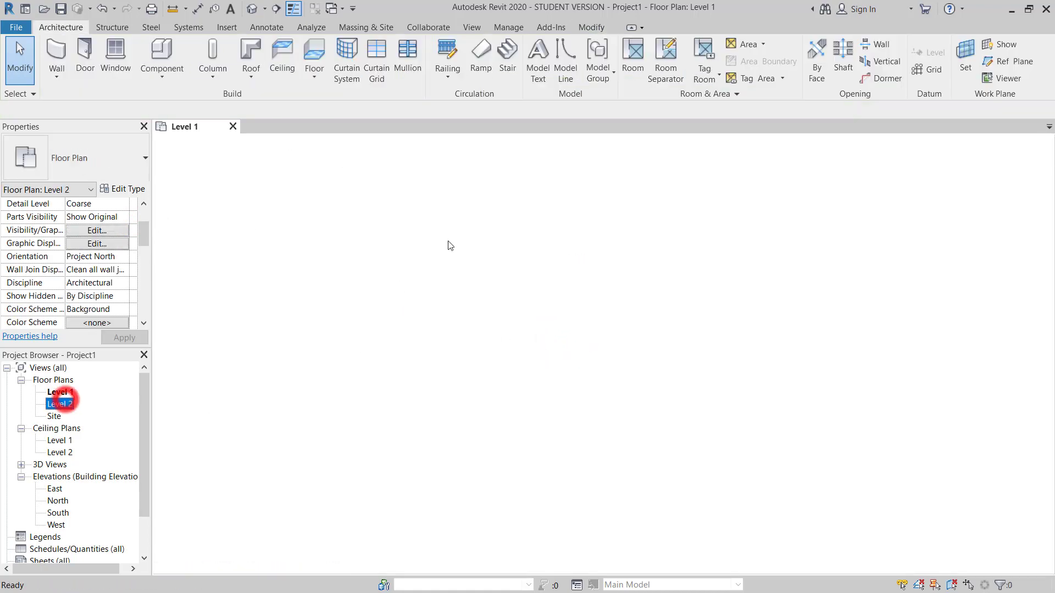
pyautogui.scroll(2, 566, 319)
pyautogui.moveTo(551, 334); pyautogui.dragTo(569, 308, button='middle')
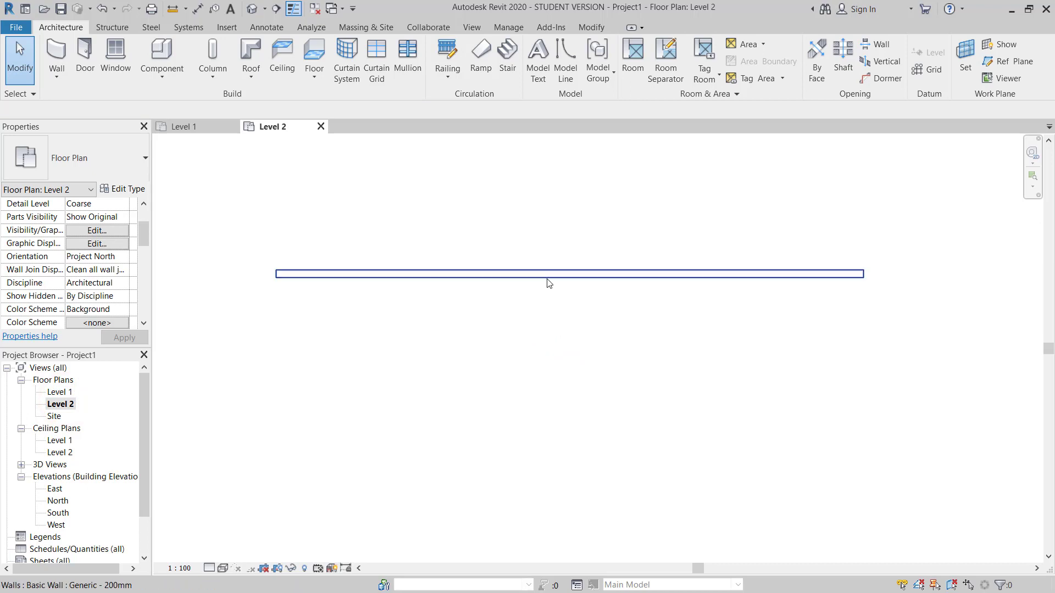
pyautogui.scroll(1, 546, 283)
pyautogui.moveTo(467, 255); pyautogui.dragTo(499, 294, button='middle')
pyautogui.scroll(-2, 519, 279)
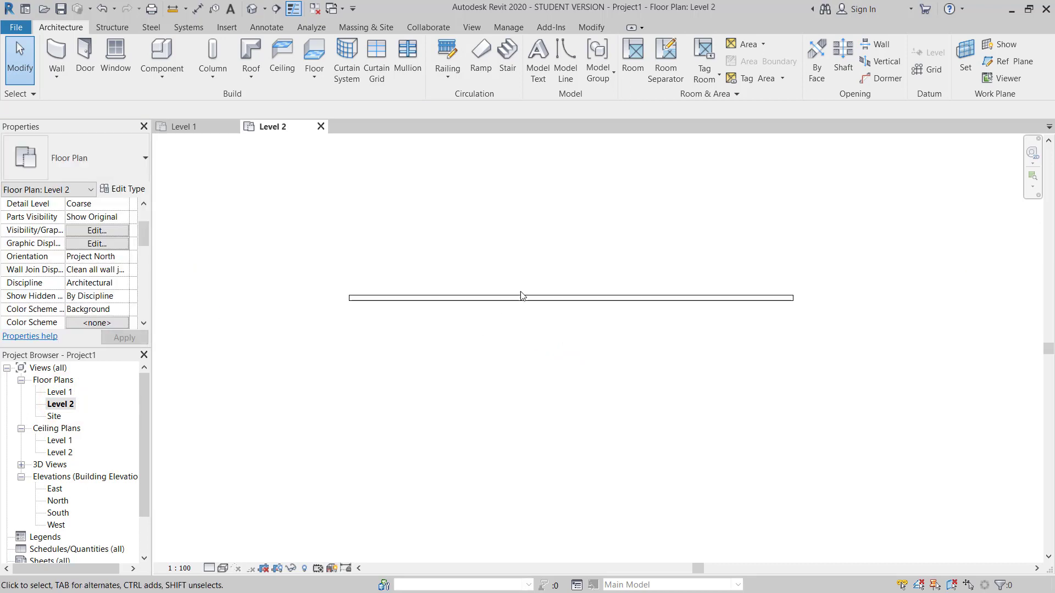
pyautogui.moveTo(482, 344); pyautogui.dragTo(482, 321, button='middle')
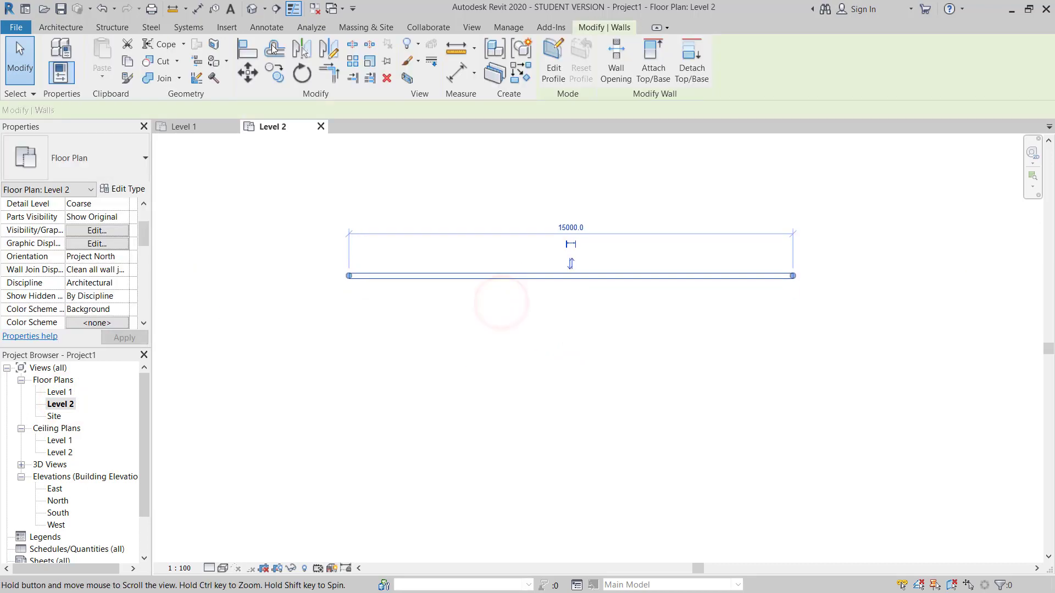
pyautogui.press('Escape')
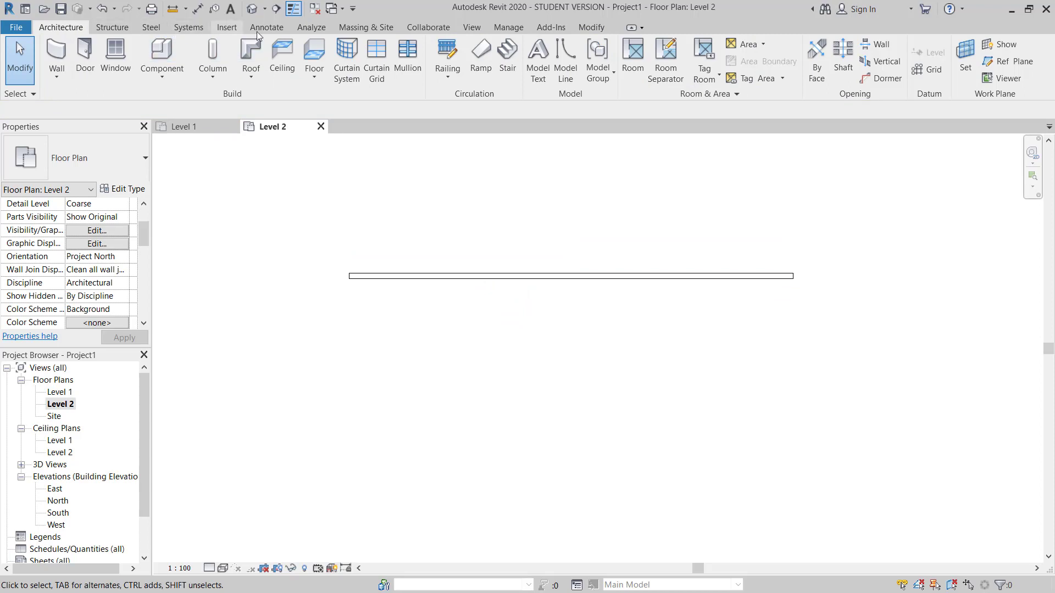
# - Create an in-place model in the Generic Models category and name it Canopy
pyautogui.click(165, 73)
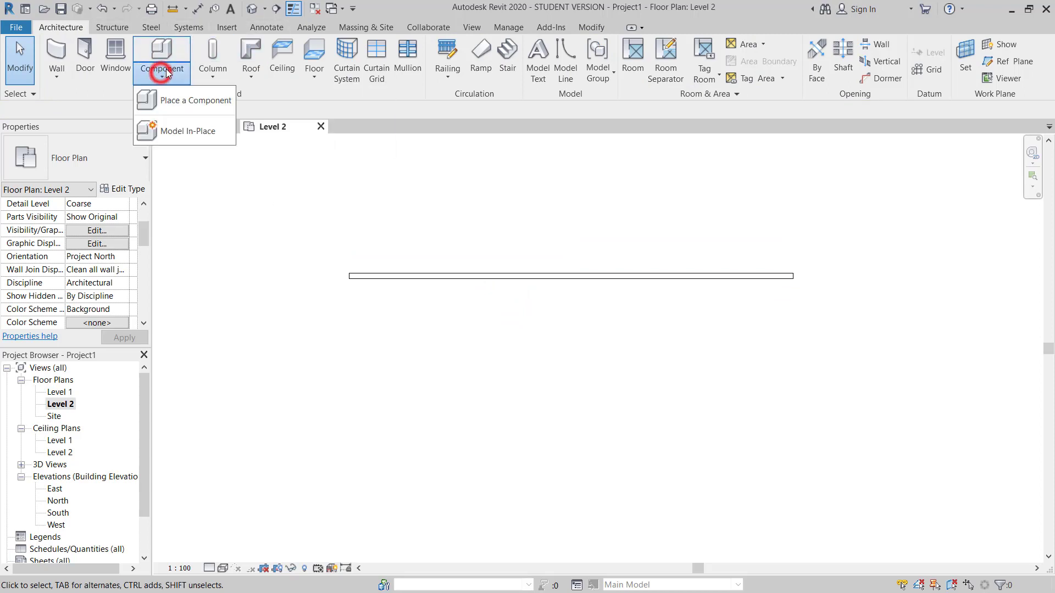
pyautogui.click(168, 131)
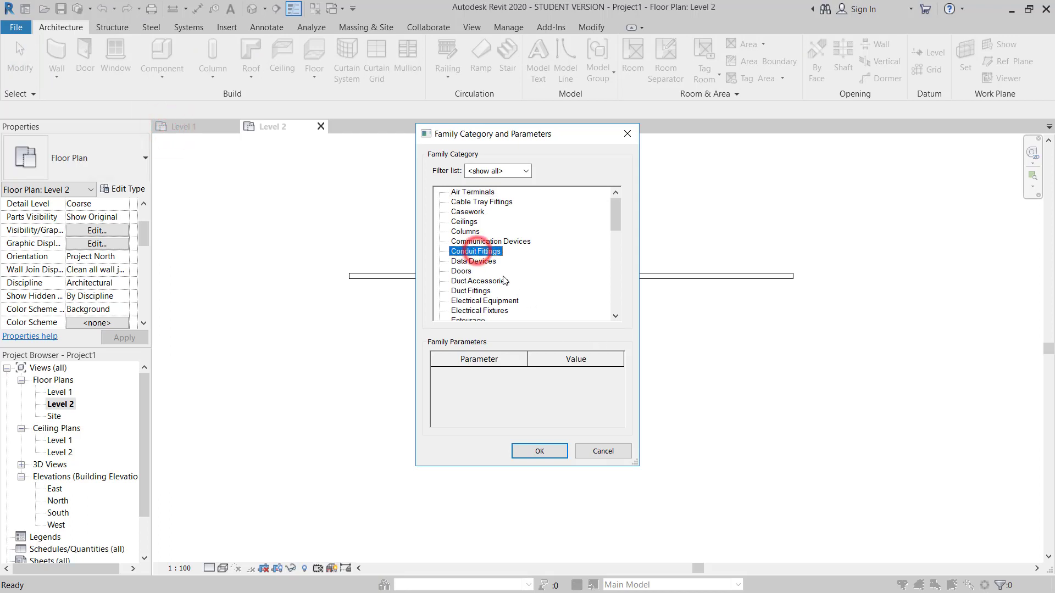
pyautogui.press('g')
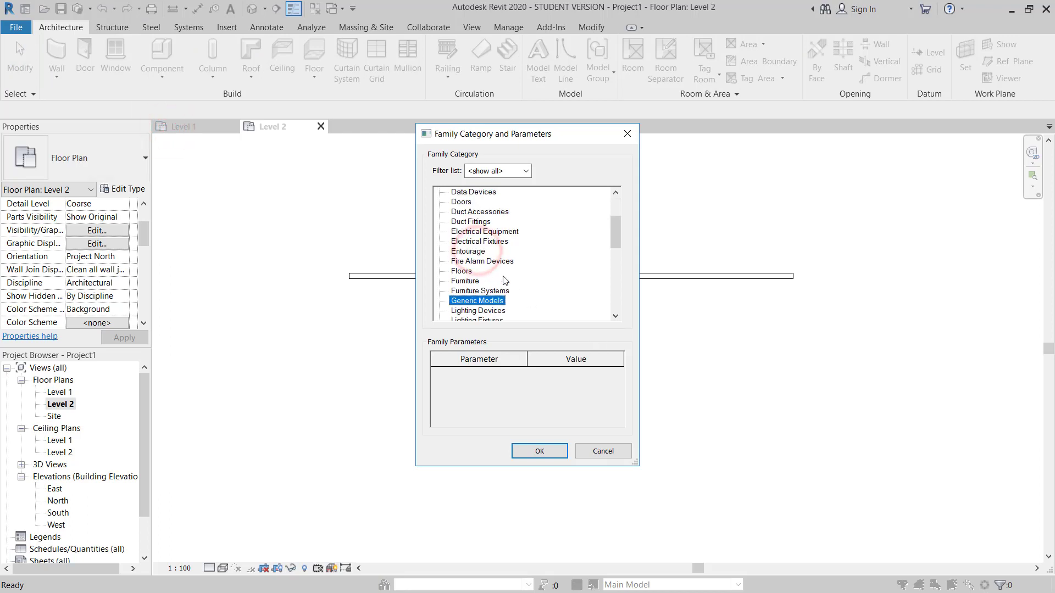
pyautogui.click(539, 451)
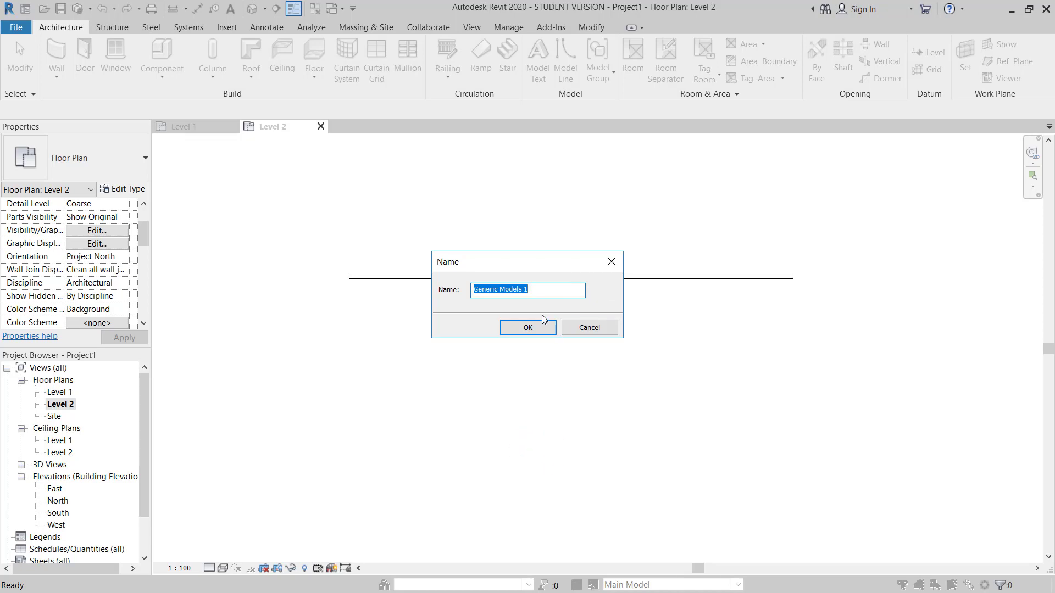
pyautogui.write('Canopy')
pyautogui.click(539, 325)
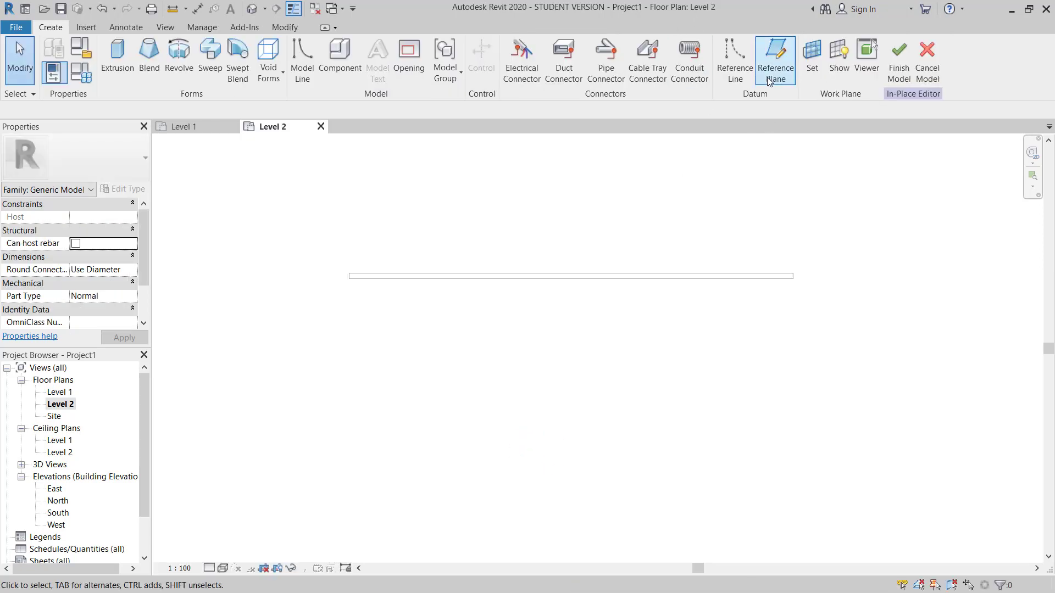
# - Draw a vertical reference plane across the wall, about 1856 mm from the wall's left end
pyautogui.click(773, 69)
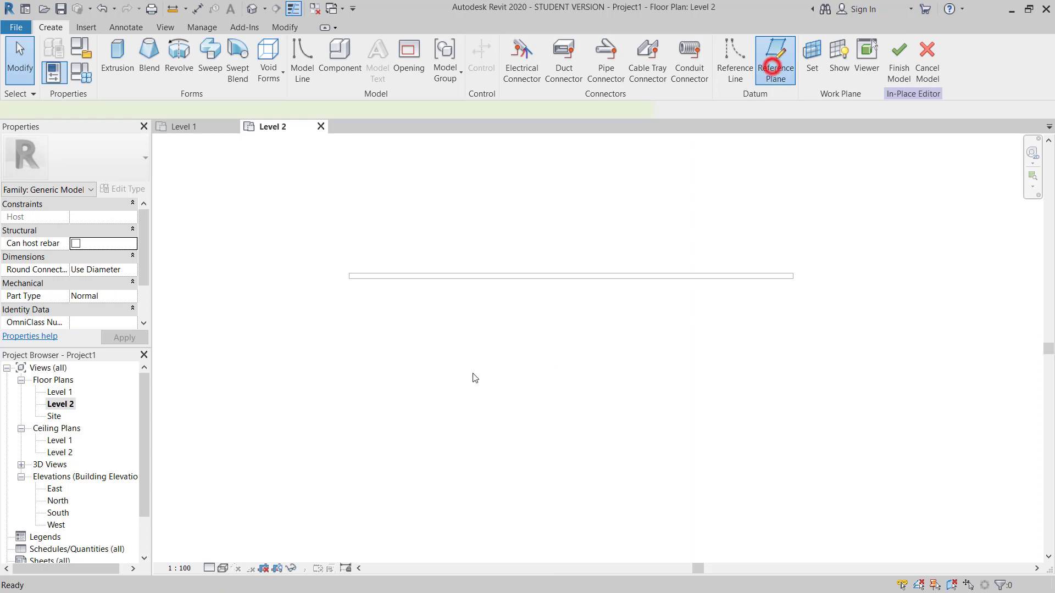
pyautogui.click(404, 359)
pyautogui.click(404, 213)
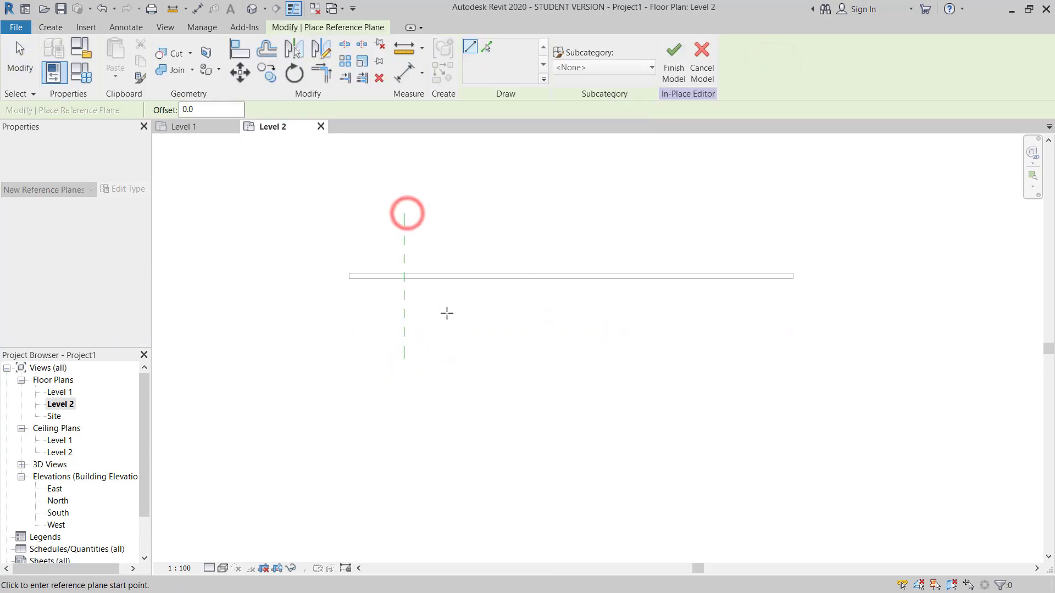
pyautogui.press('Escape')
# - Name the vertical reference plane near the wall's left end "start"
pyautogui.click(405, 252)
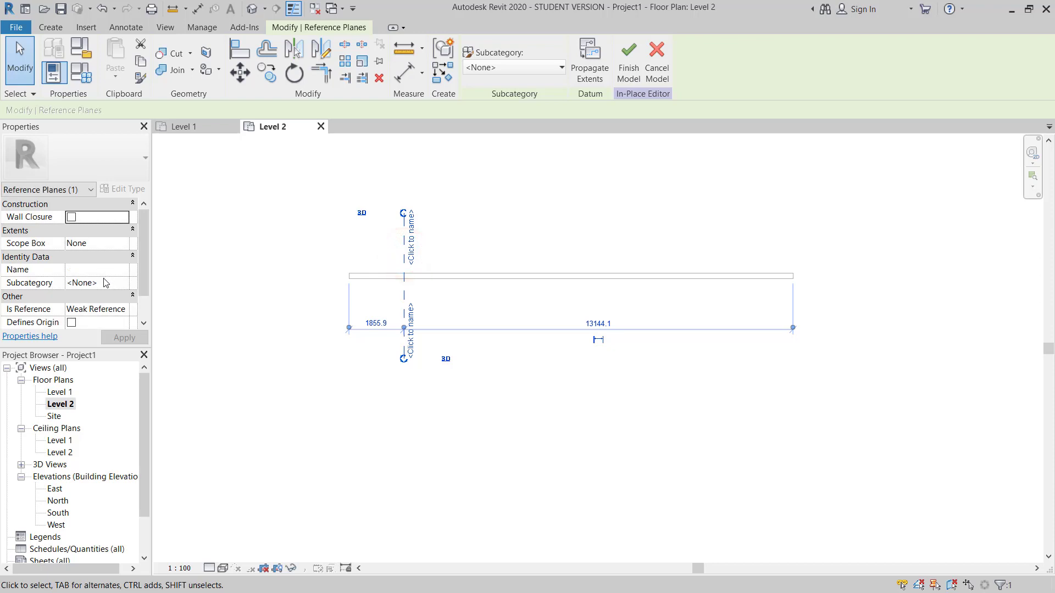
pyautogui.click(101, 274)
pyautogui.write('start')
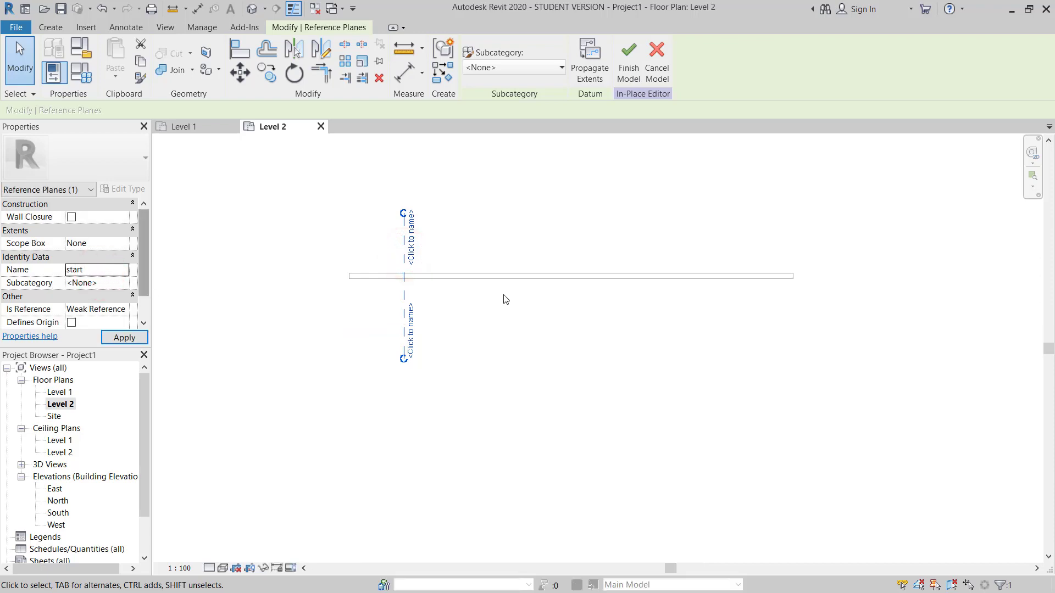
pyautogui.press('Return')
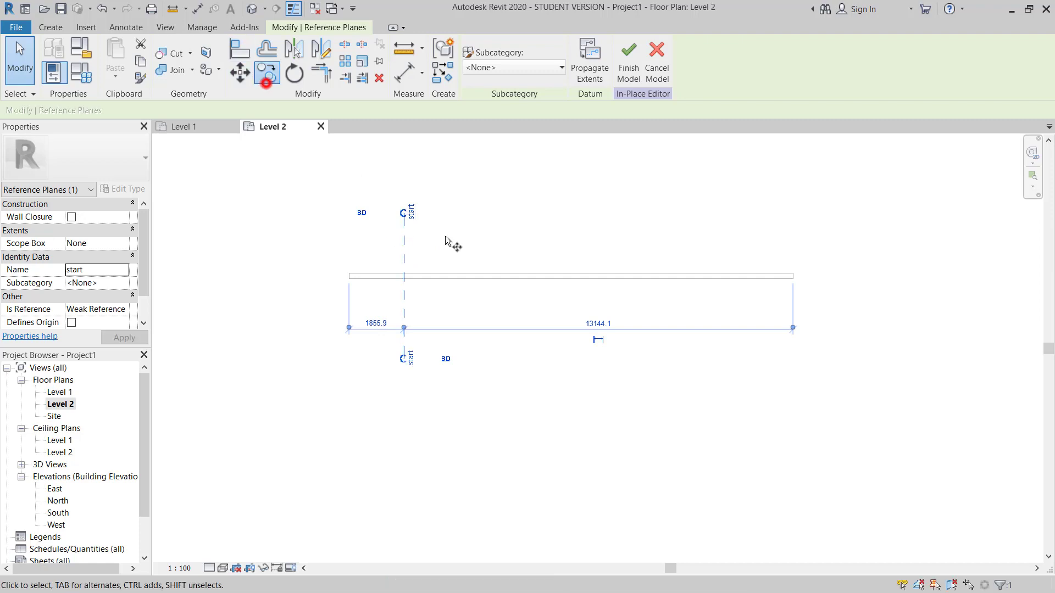
# - Copy the start reference plane 10000 mm to the right along the wall
pyautogui.click(405, 240)
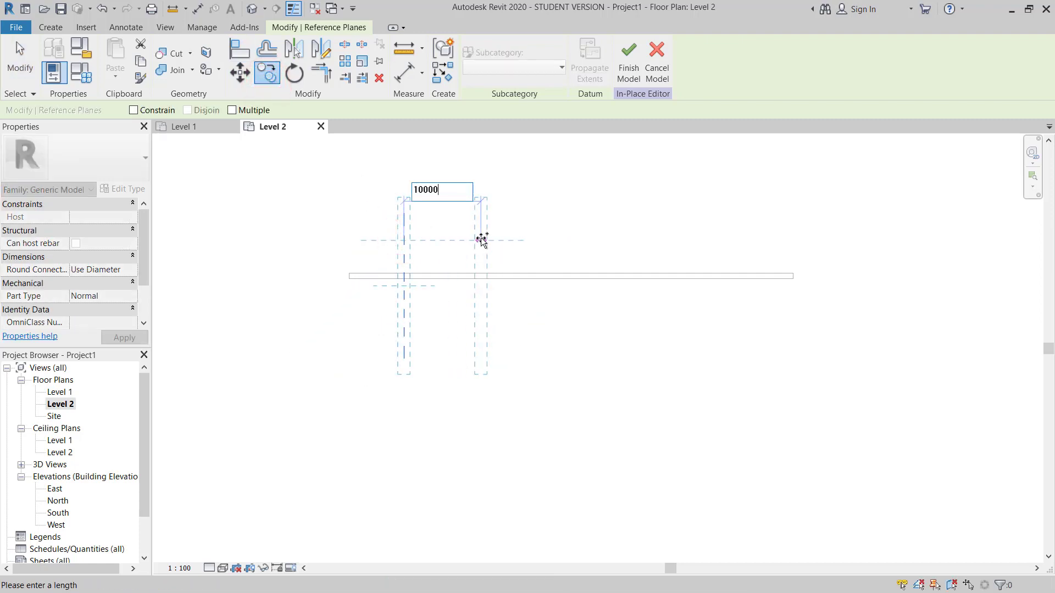
pyautogui.press('Return')
pyautogui.press('Escape')
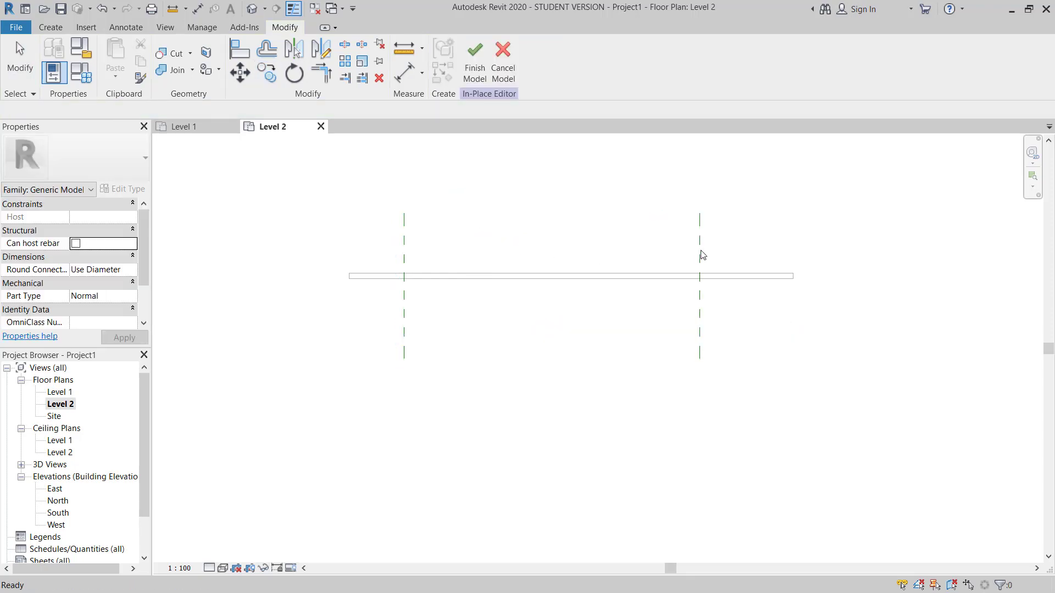
# - Rename the copied reference plane "End" and clear the selection
pyautogui.click(699, 250)
pyautogui.click(700, 250)
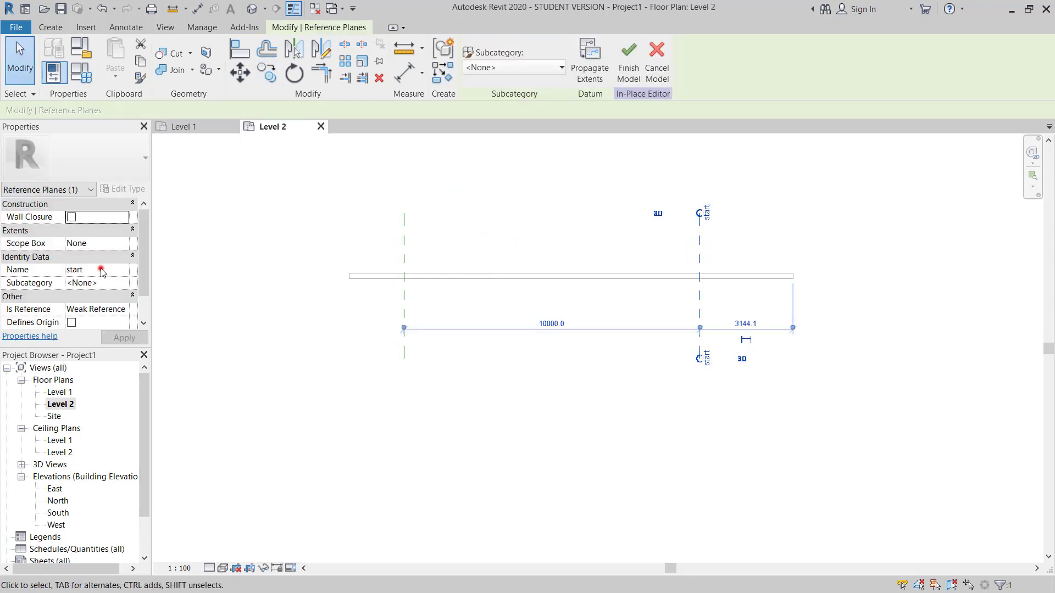
pyautogui.click(101, 270)
pyautogui.write('End')
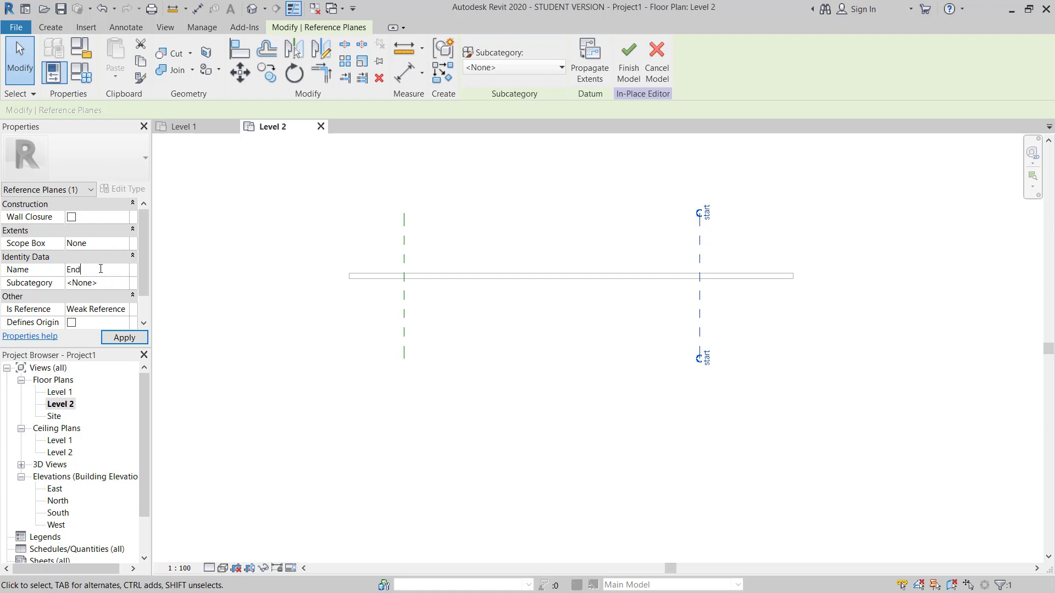
pyautogui.click(439, 245)
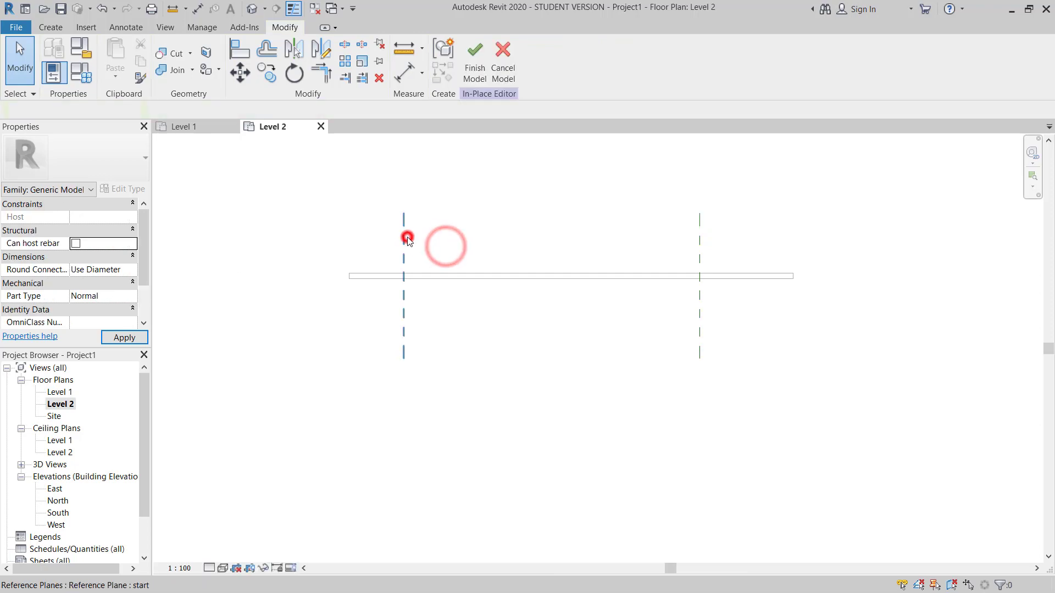
# - Check the start and End reference planes by selecting each one, and clear the selection
pyautogui.click(405, 238)
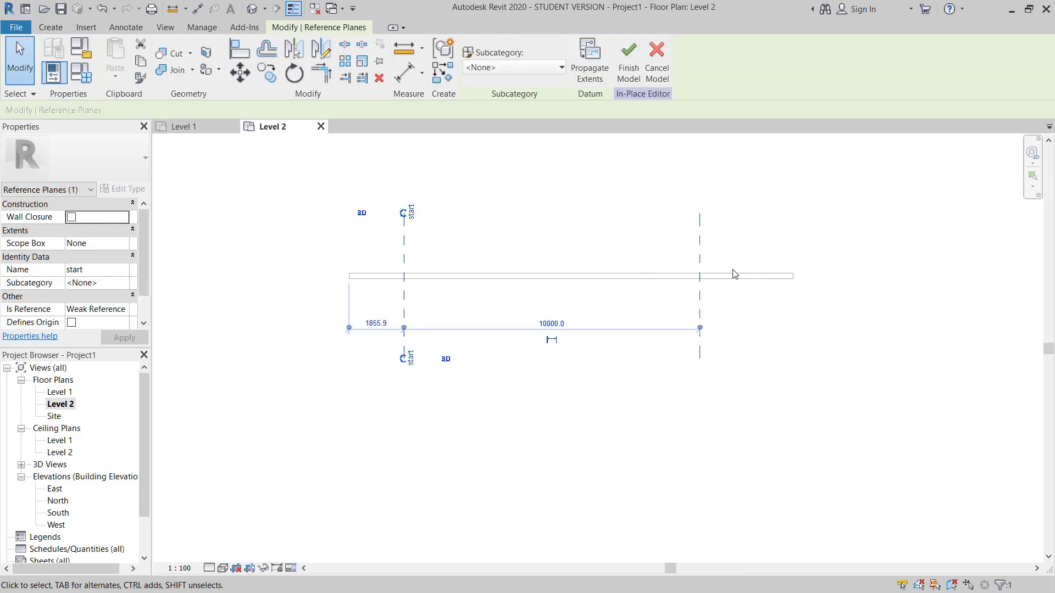
pyautogui.click(699, 249)
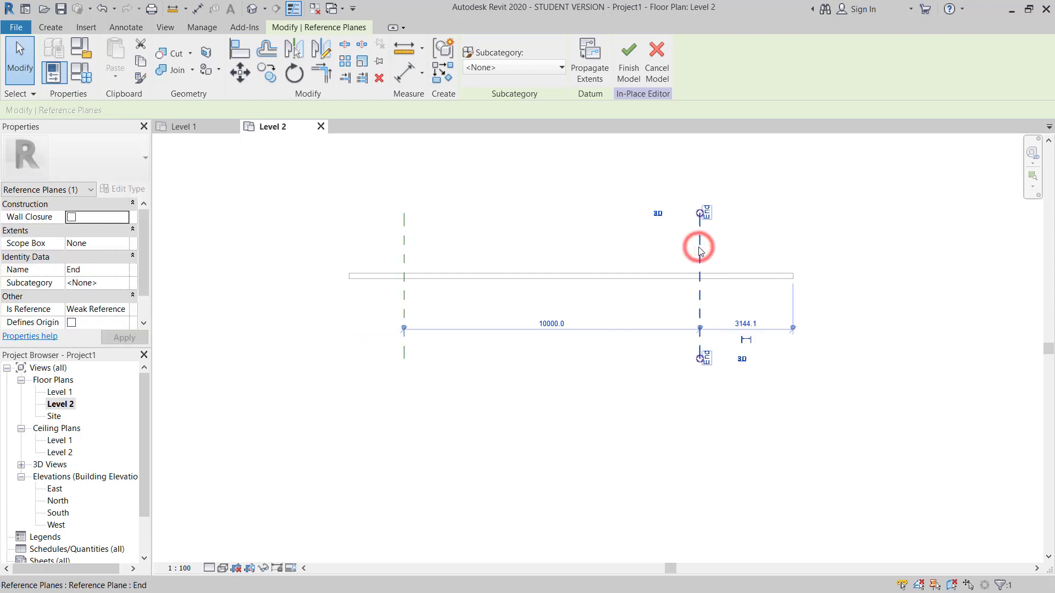
pyautogui.click(588, 389)
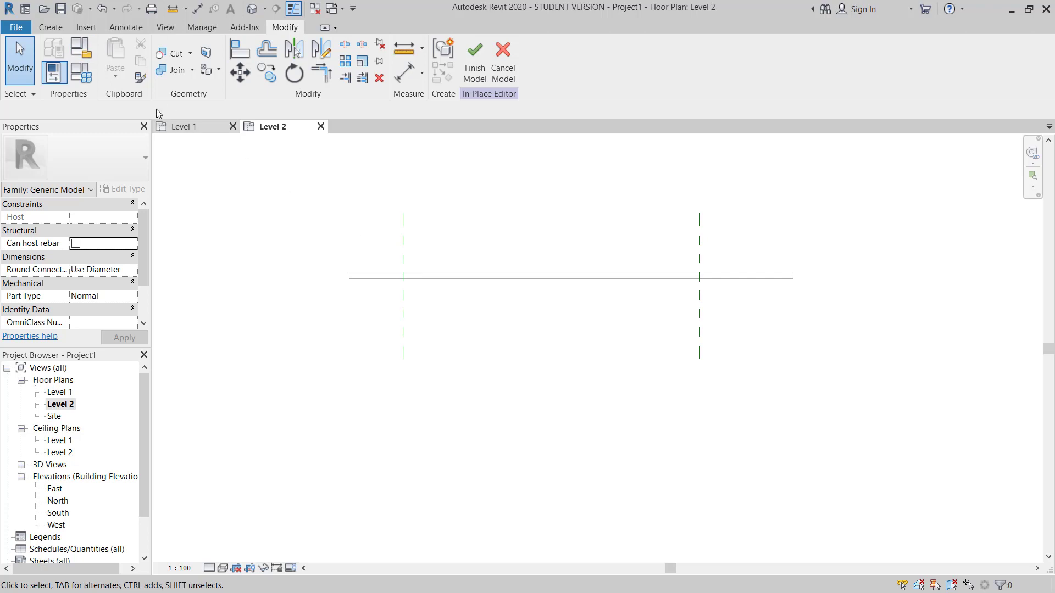
# - Start an extrusion with Reference Plane : start as its work plane and open the West elevation for sketching
pyautogui.click(52, 26)
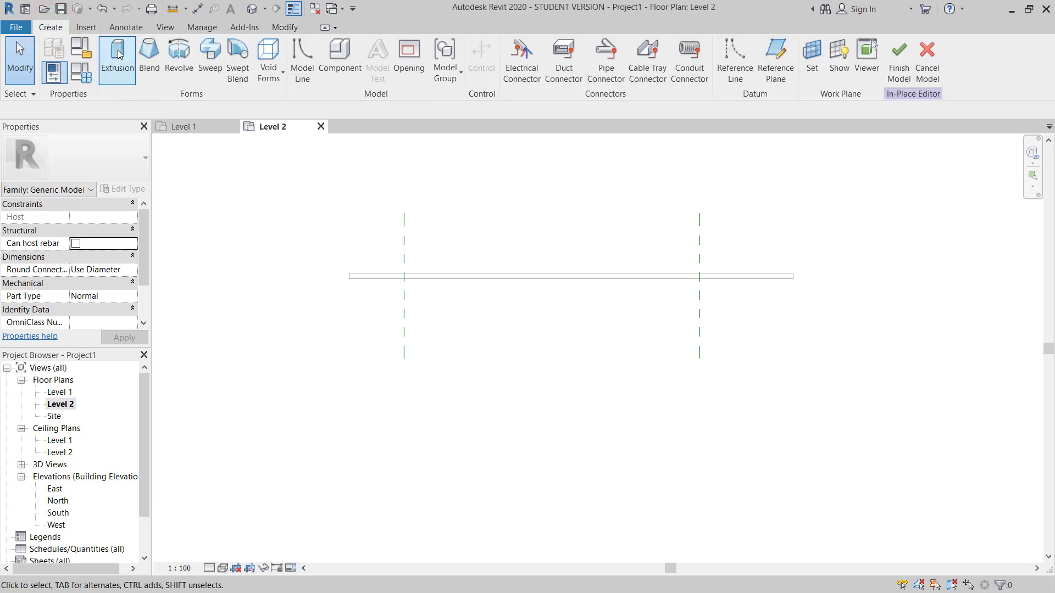
pyautogui.click(118, 53)
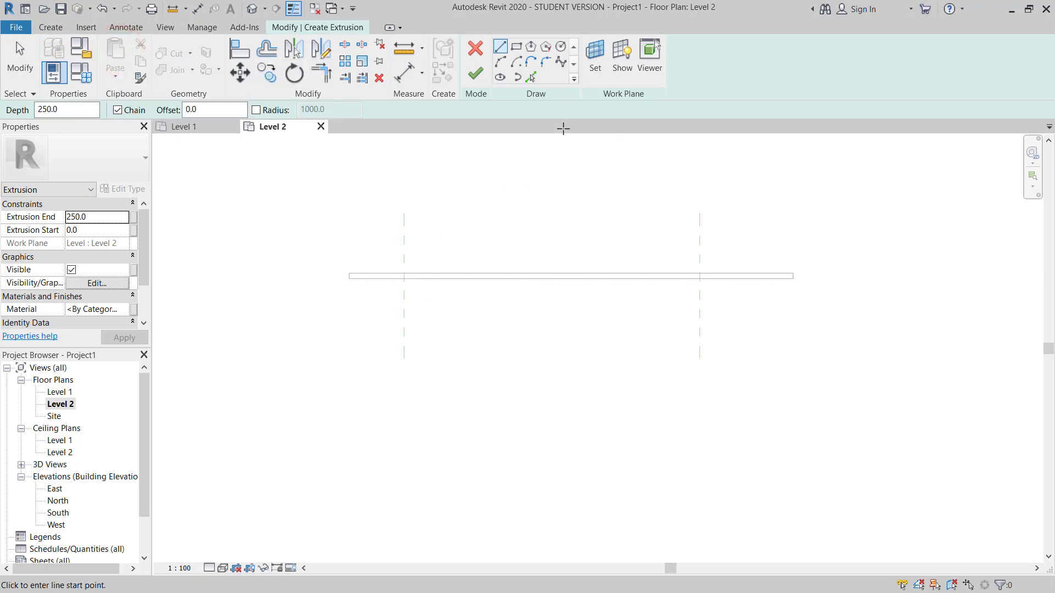
pyautogui.click(595, 66)
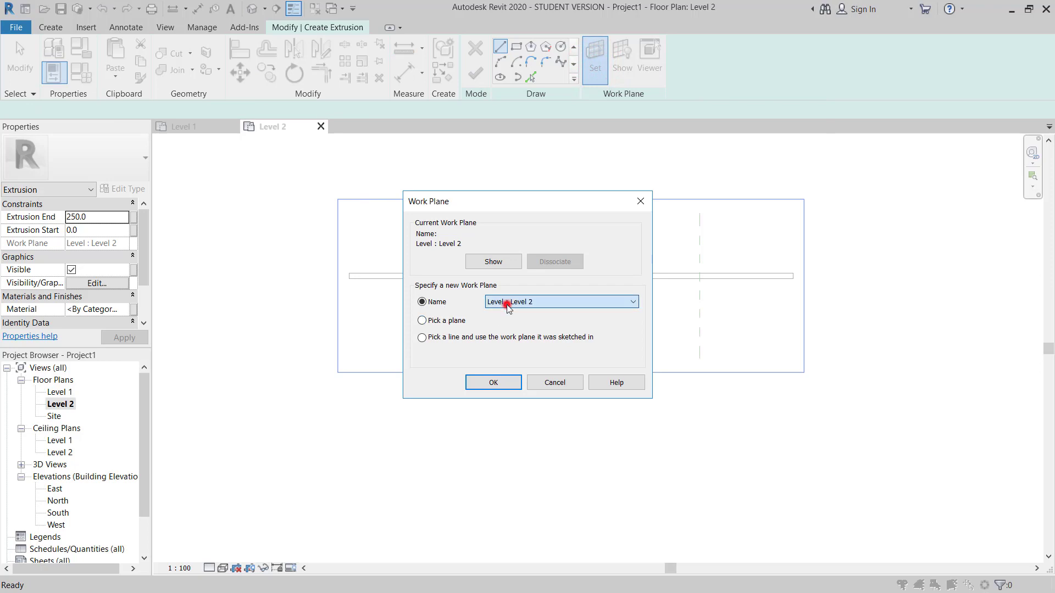
pyautogui.click(508, 304)
pyautogui.click(542, 340)
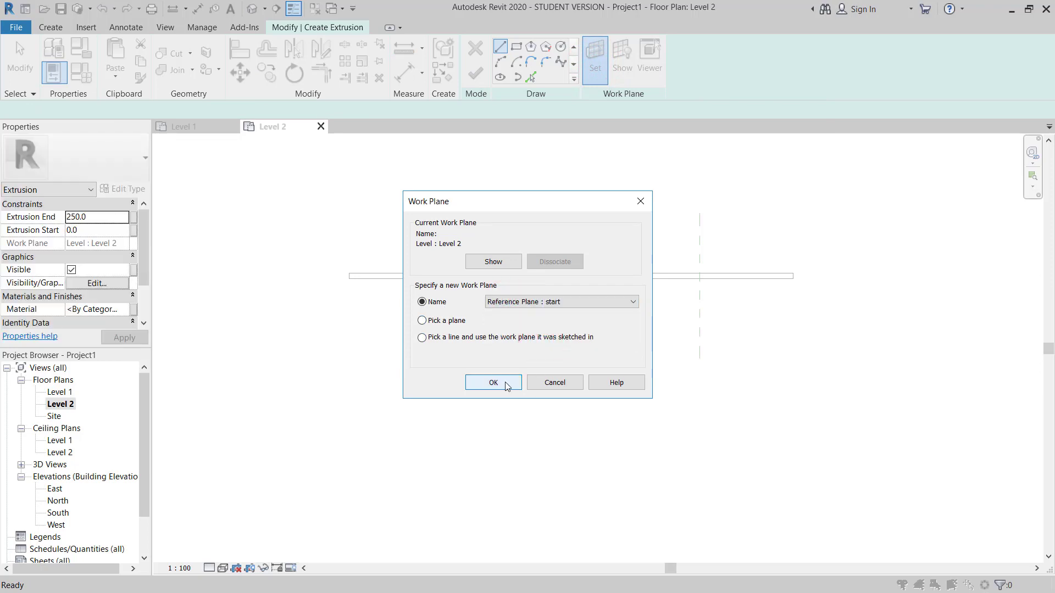
pyautogui.click(506, 383)
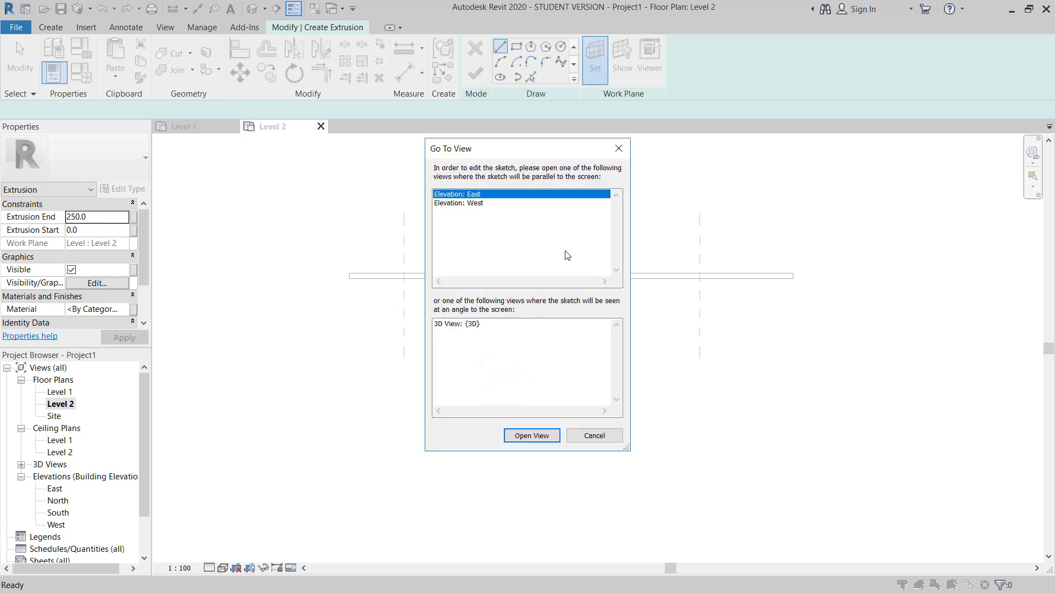
pyautogui.click(476, 202)
pyautogui.click(532, 436)
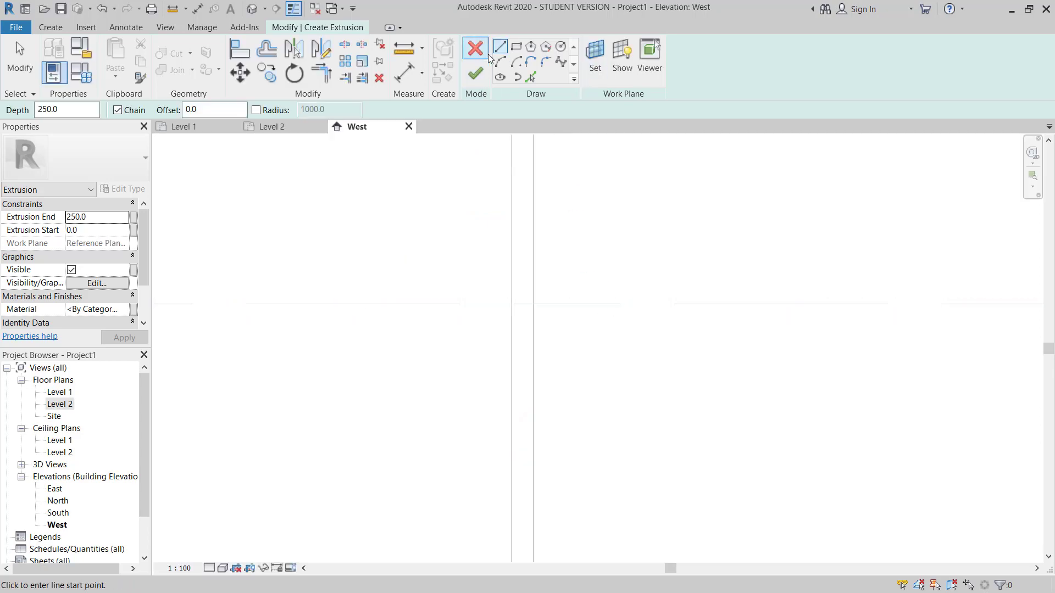
# - Sketch a rectangle about 3000 mm long and 300 mm deep, extending from the wall face just below the Level 2 line
pyautogui.click(515, 49)
pyautogui.scroll(-2, 539, 306)
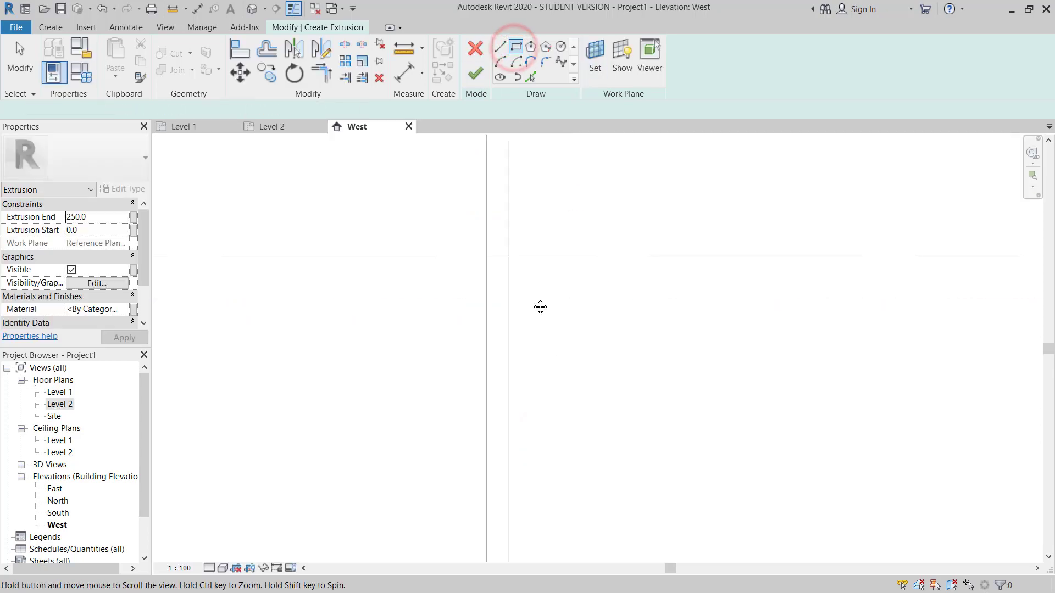
pyautogui.scroll(-3, 539, 297)
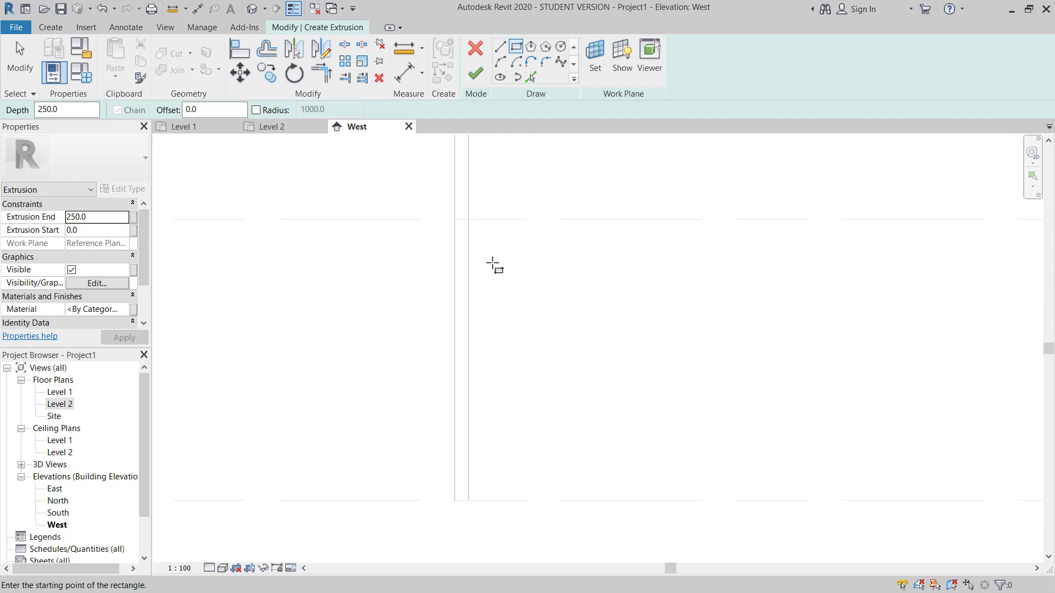
pyautogui.click(471, 240)
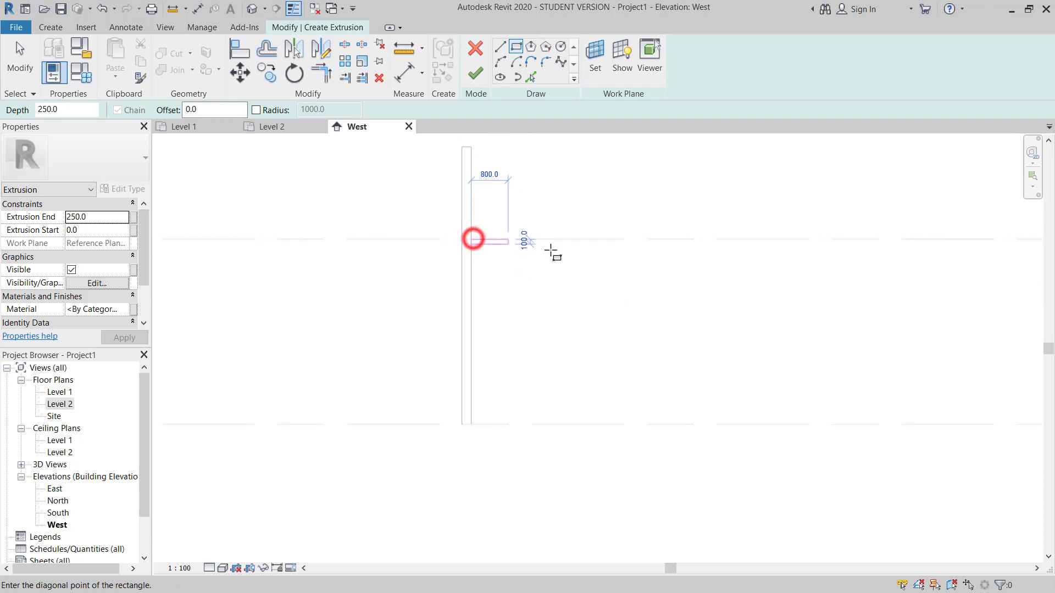
pyautogui.click(611, 252)
pyautogui.scroll(3, 601, 251)
pyautogui.press('Escape')
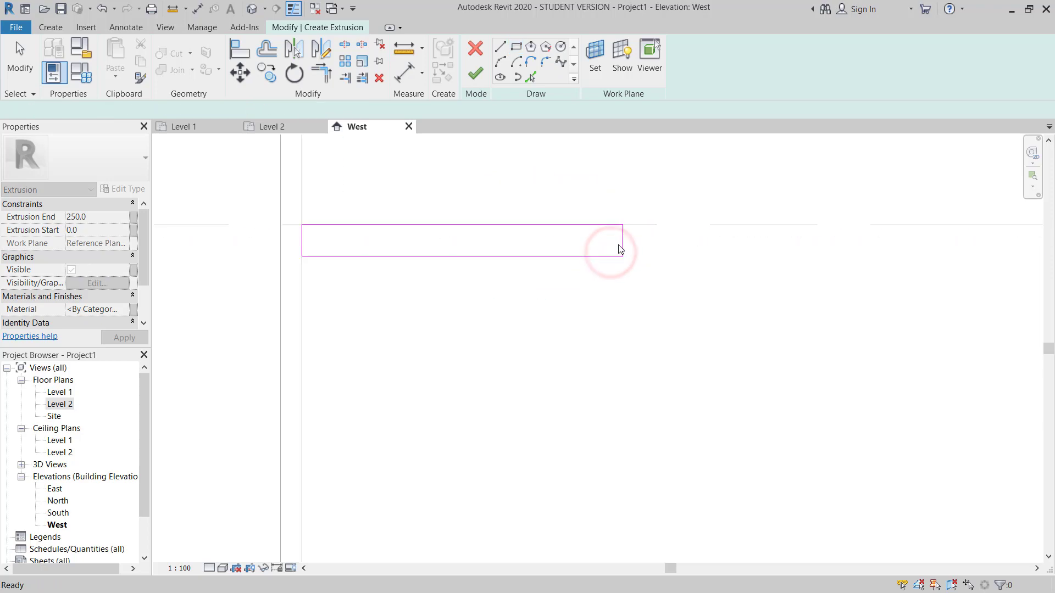
pyautogui.click(621, 242)
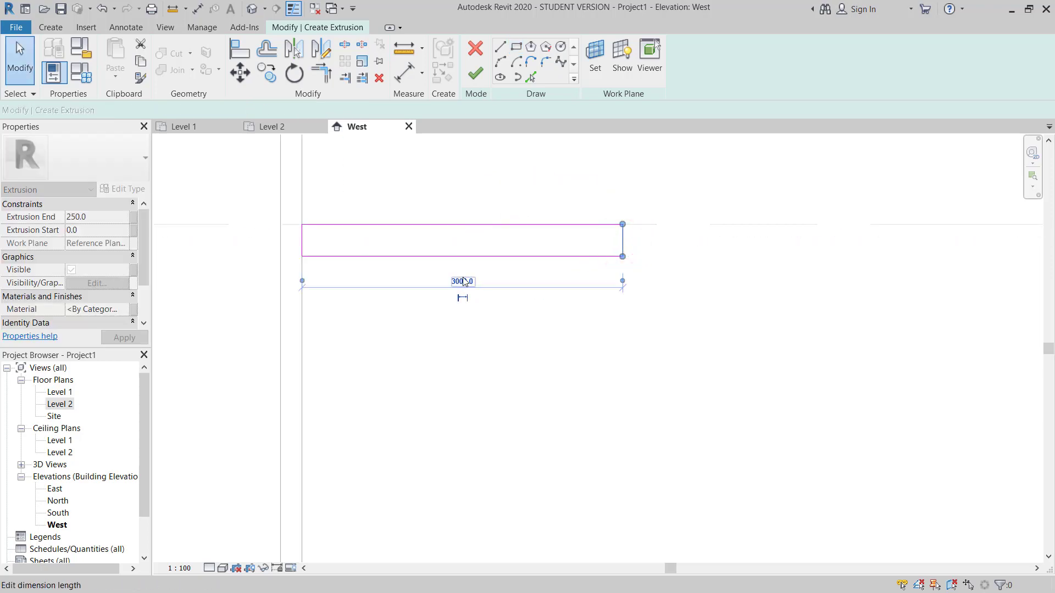
pyautogui.click(623, 254)
pyautogui.moveTo(594, 261); pyautogui.dragTo(612, 281, button='middle')
pyautogui.click(609, 277)
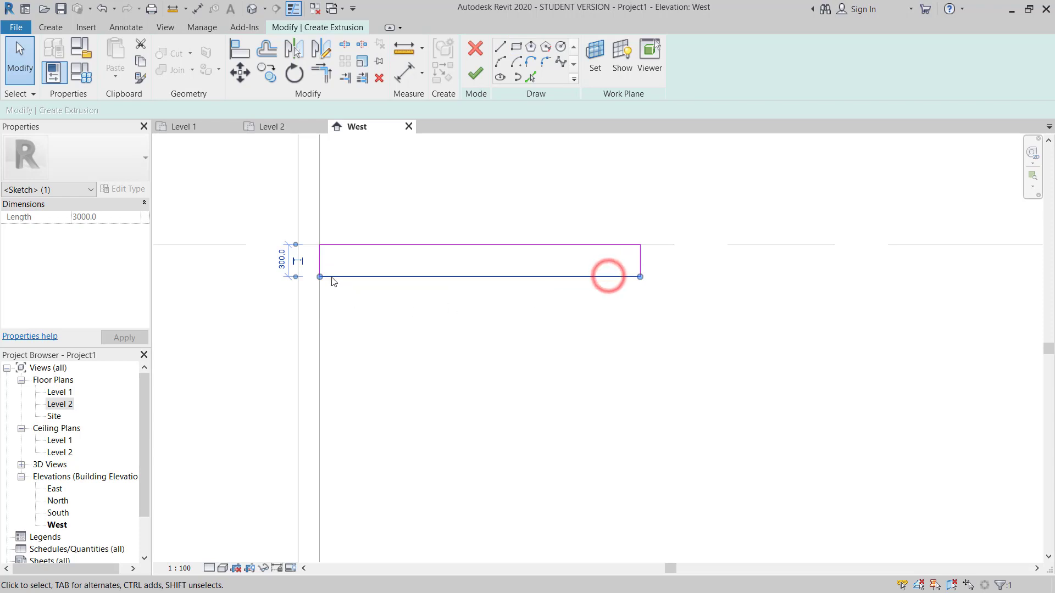
# - Try to raise the outer end of the rectangle's bottom edge, and undo the change
pyautogui.moveTo(368, 334)
pyautogui.mouseDown(button='middle')
pyautogui.moveTo(450, 299)
pyautogui.moveTo(346, 306)
pyautogui.mouseUp(button='middle')
pyautogui.scroll(4, 407, 275)
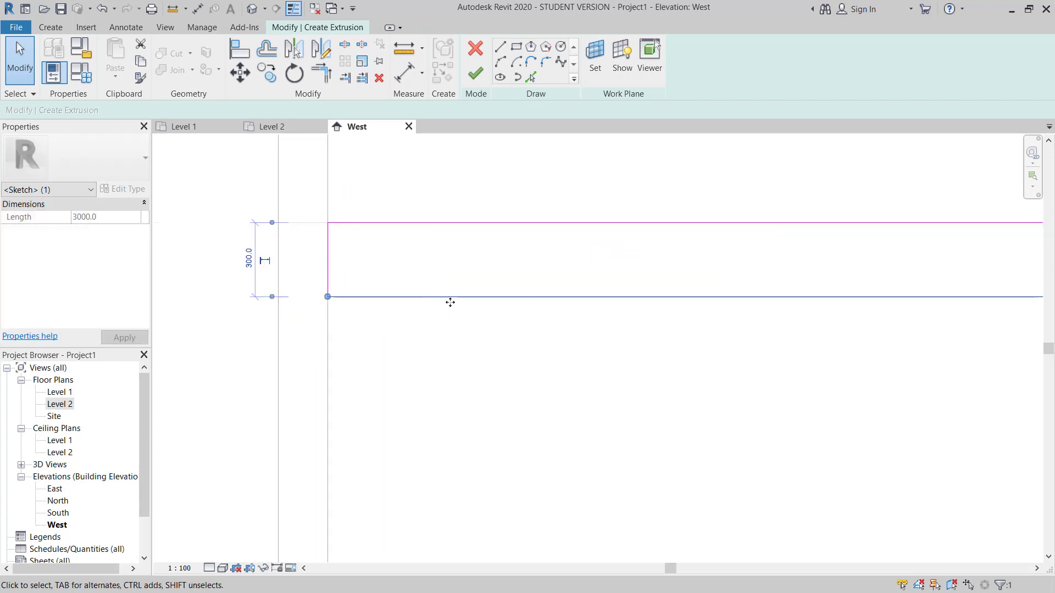
pyautogui.scroll(-2, 450, 302)
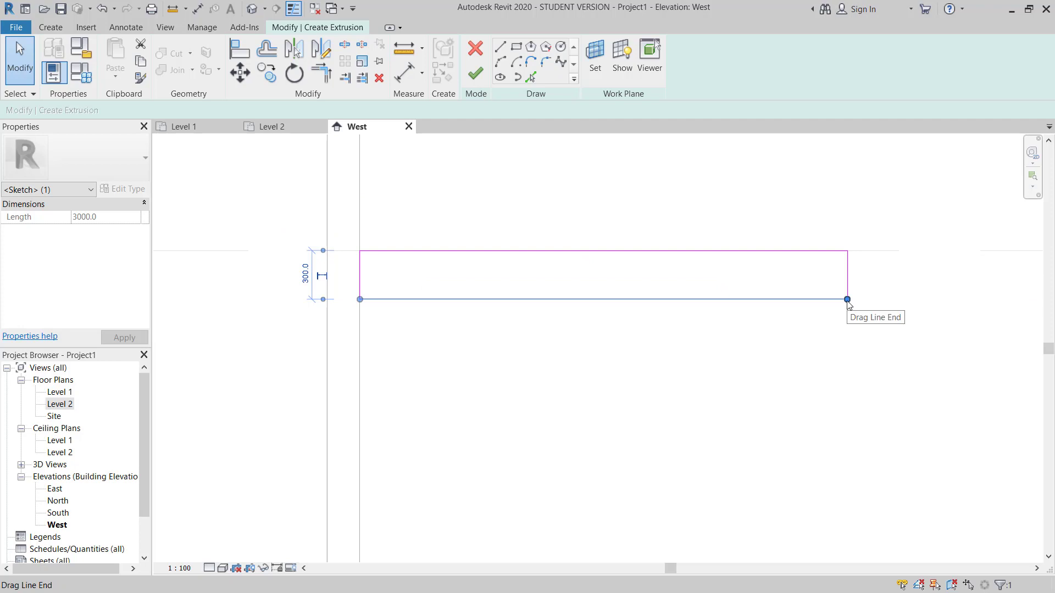
pyautogui.moveTo(847, 299); pyautogui.dragTo(849, 279)
pyautogui.hotkey('ctrl', 'z')
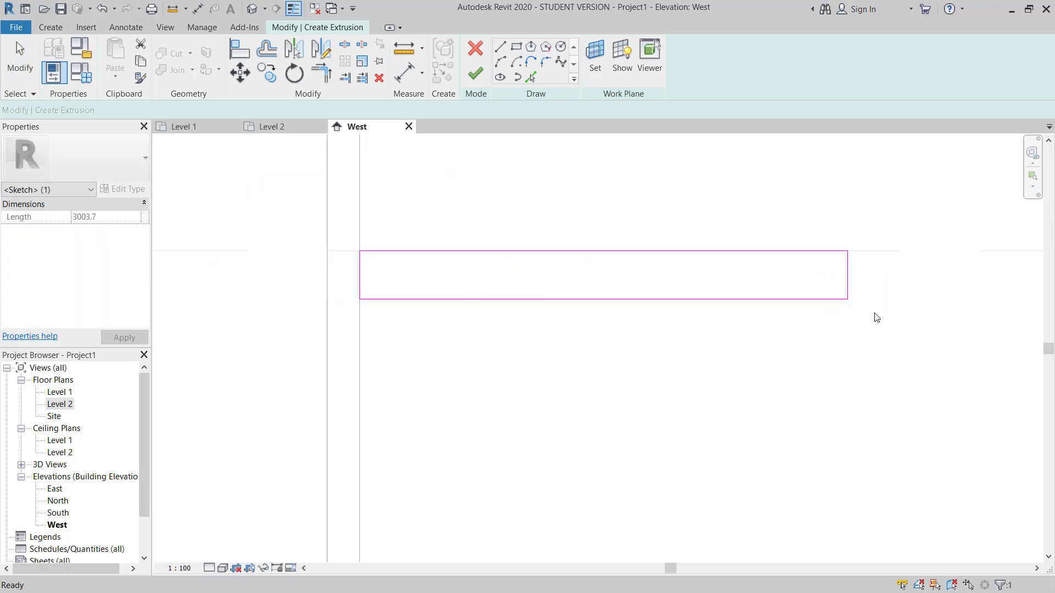
pyautogui.press('Escape')
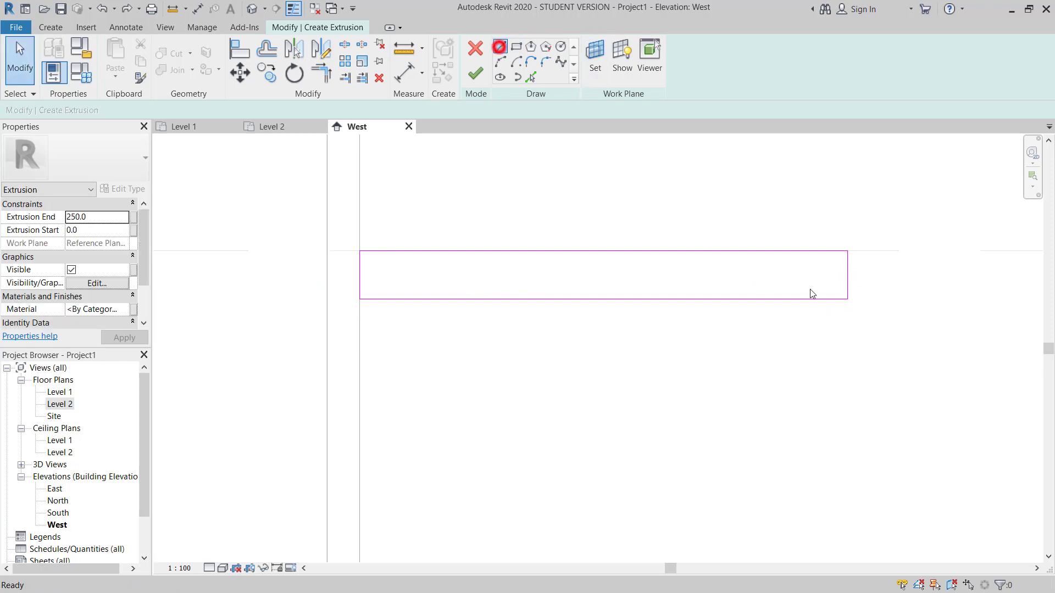
# - Draw a horizontal guide line about 580 mm long inward from the midpoint of the rectangle's outer edge
pyautogui.press('l')
pyautogui.press('i')
pyautogui.click(848, 276)
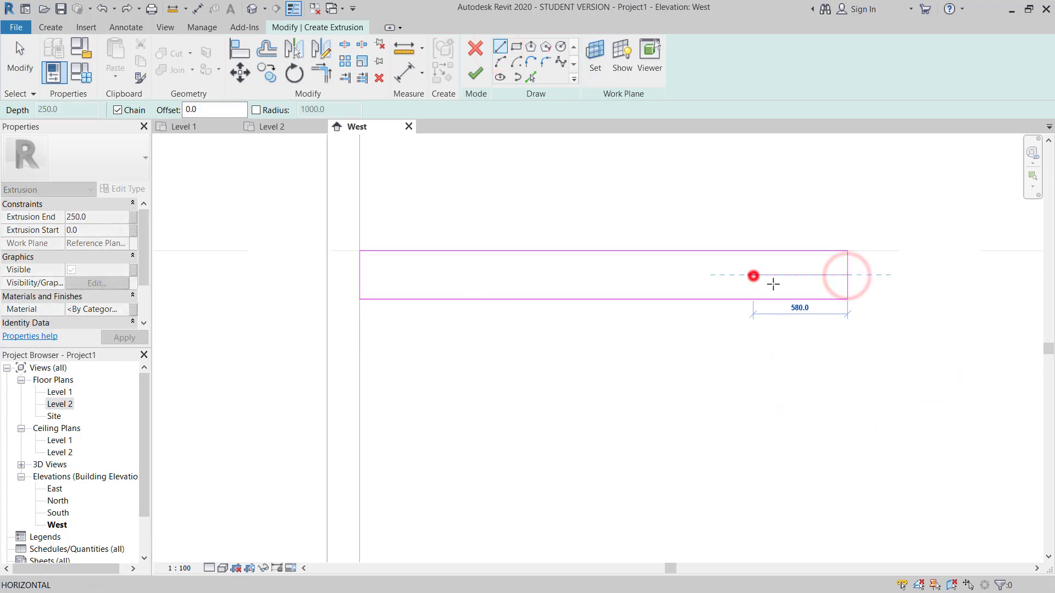
pyautogui.click(753, 276)
pyautogui.press('Escape')
pyautogui.press('Escape')
pyautogui.scroll(1, 799, 287)
pyautogui.moveTo(801, 289); pyautogui.dragTo(777, 308, button='middle')
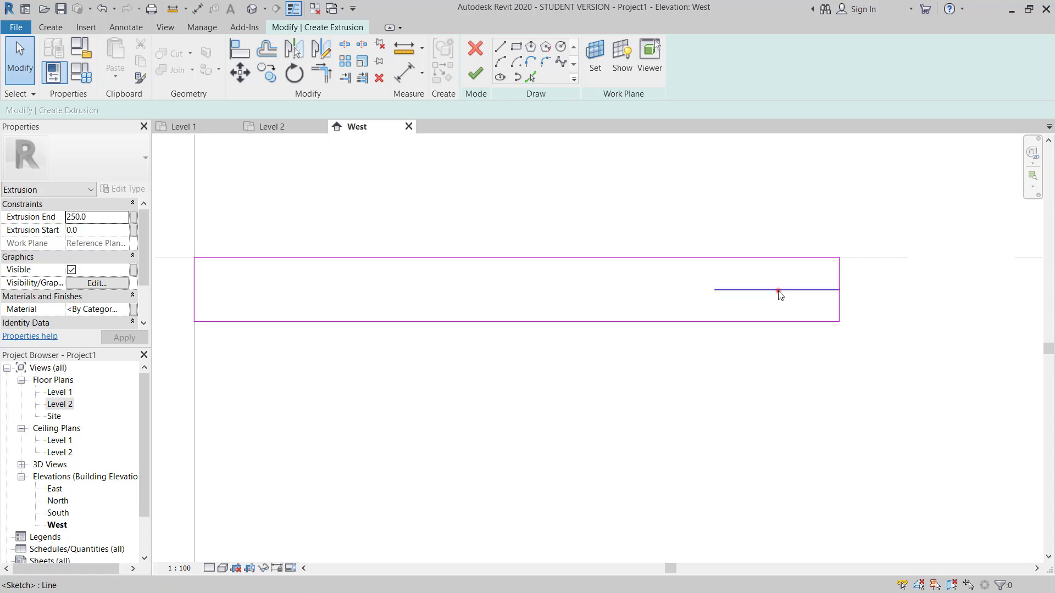
pyautogui.click(779, 291)
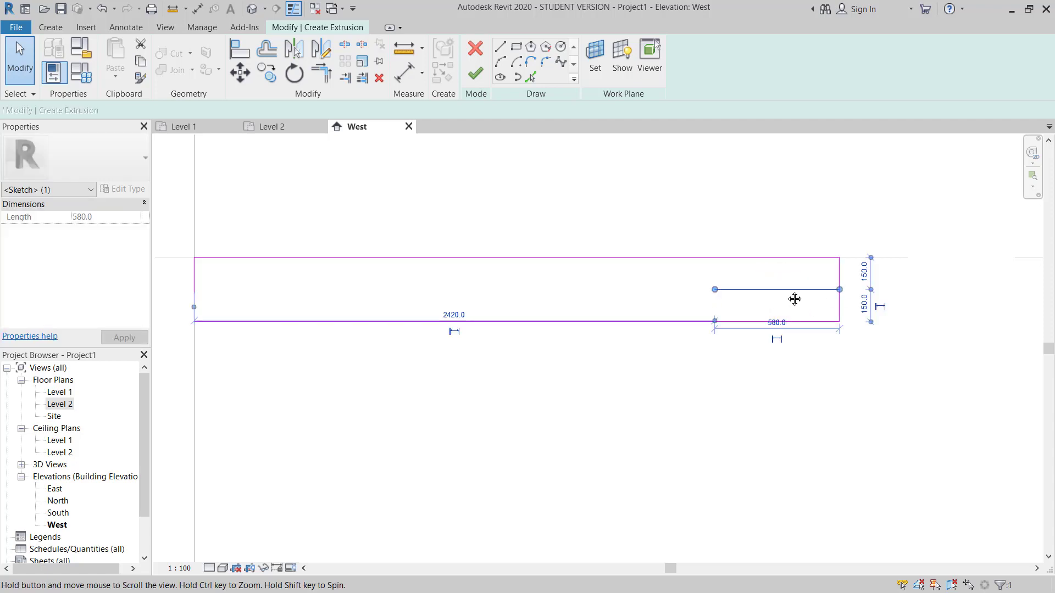
pyautogui.moveTo(795, 299); pyautogui.dragTo(887, 288, button='middle')
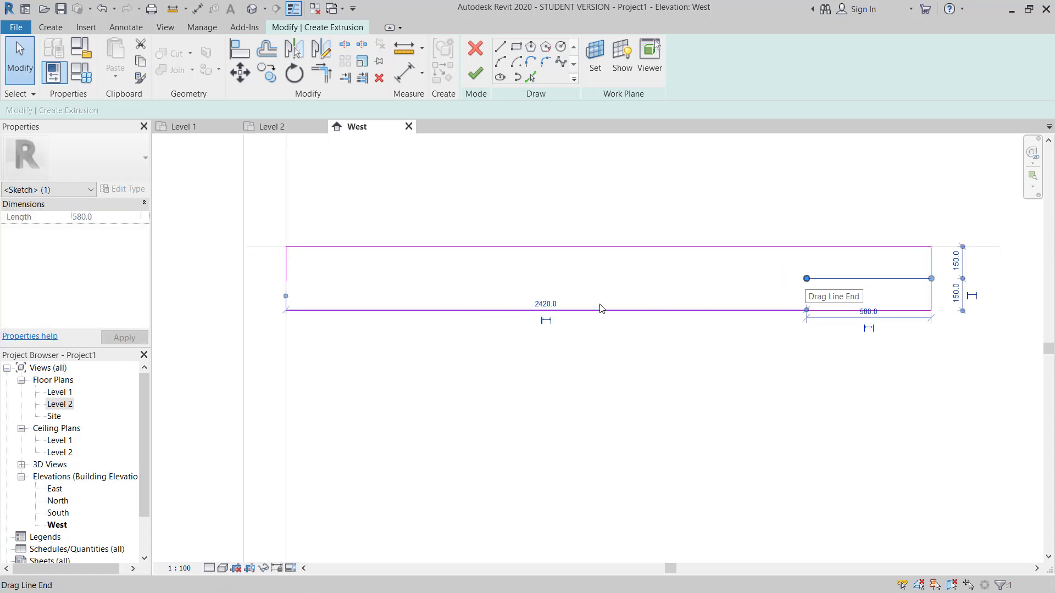
pyautogui.click(427, 334)
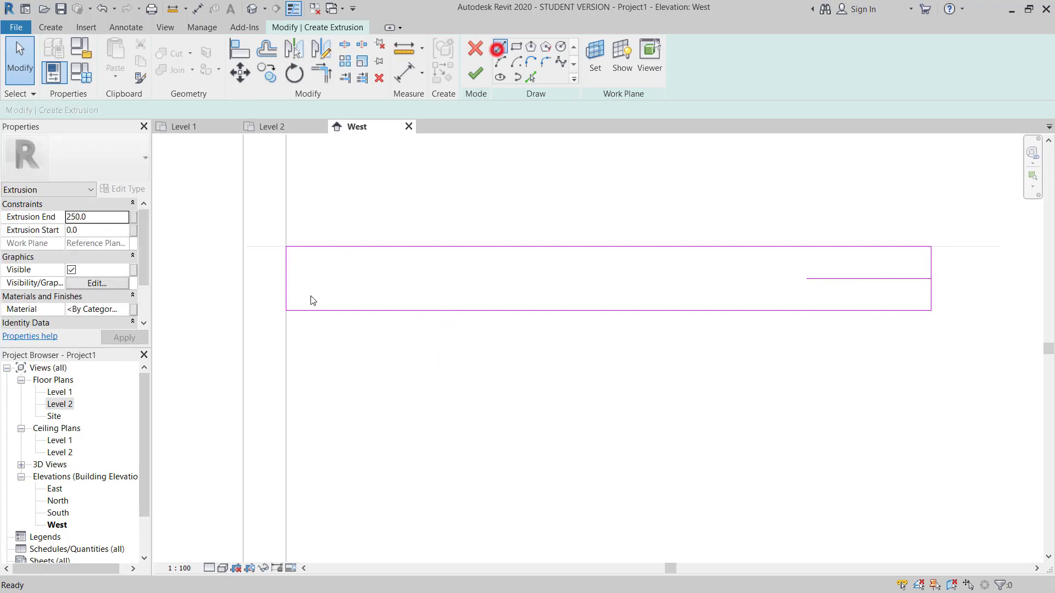
# - Sketch a short horizontal line from the wall face below the rectangle and a slanted line up to its bottom edge
pyautogui.click(284, 341)
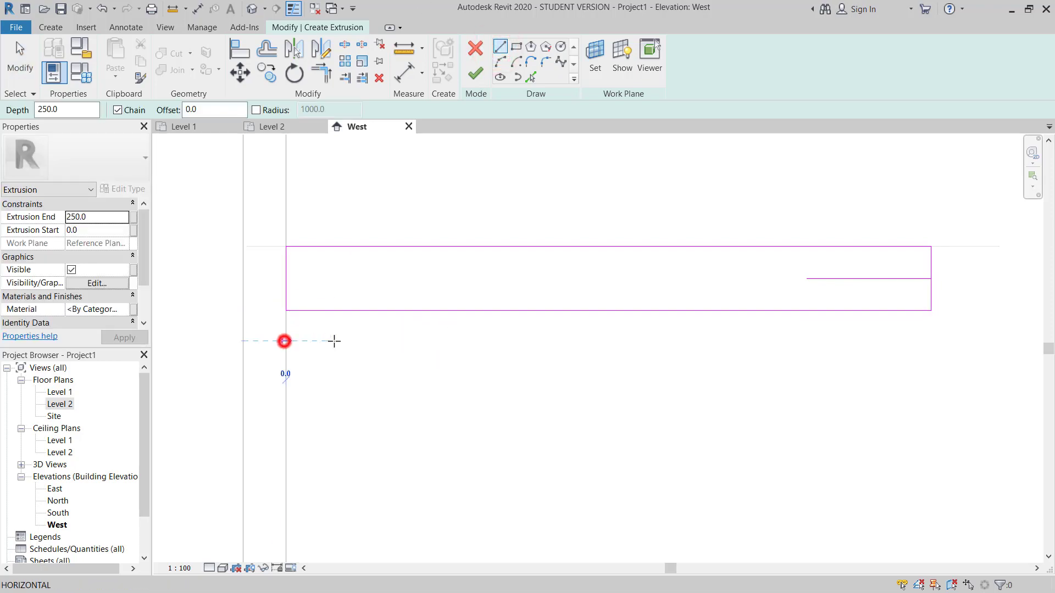
pyautogui.click(363, 341)
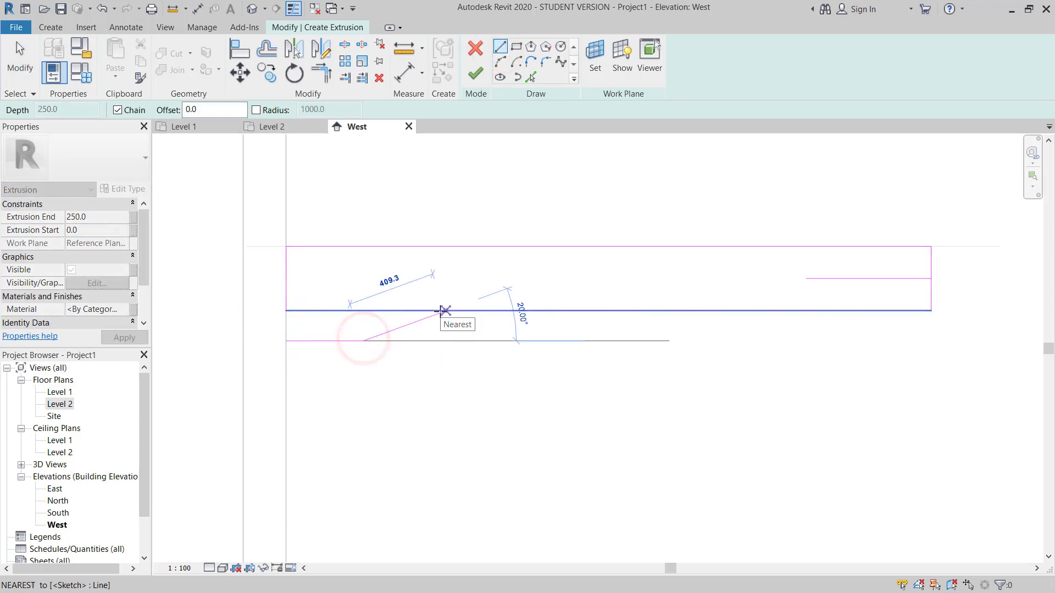
pyautogui.doubleClick(428, 310)
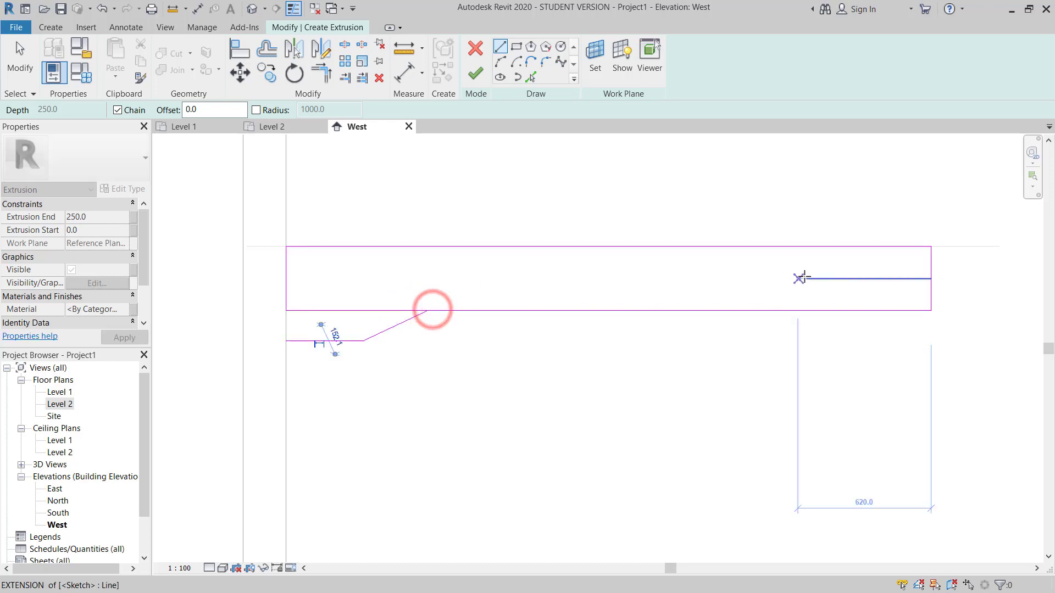
# - Sketch a sloping line from the slanted line's upper end to the midpoint of the rectangle's outer edge
pyautogui.doubleClick(927, 277)
pyautogui.click(428, 312)
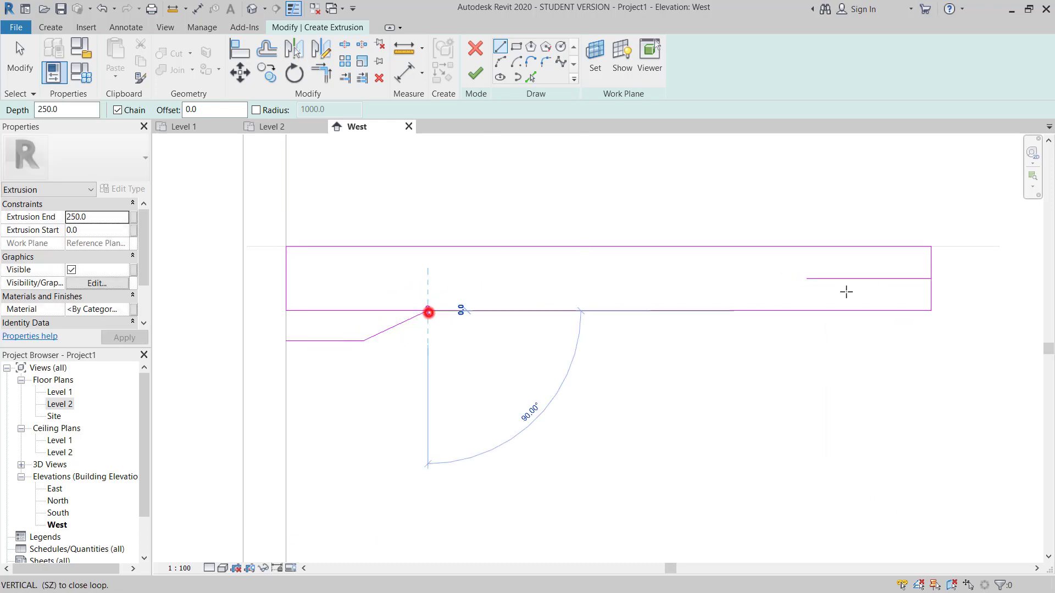
pyautogui.press('Escape')
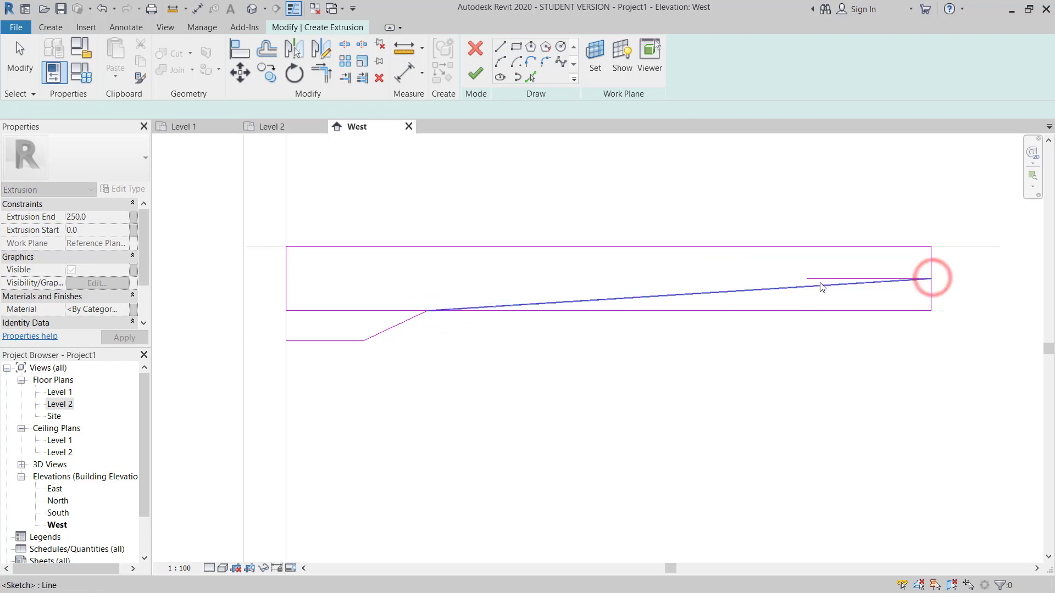
# - Delete the short horizontal guide line and the rectangle's bottom edge
pyautogui.click(819, 278)
pyautogui.press('d')
pyautogui.press('e')
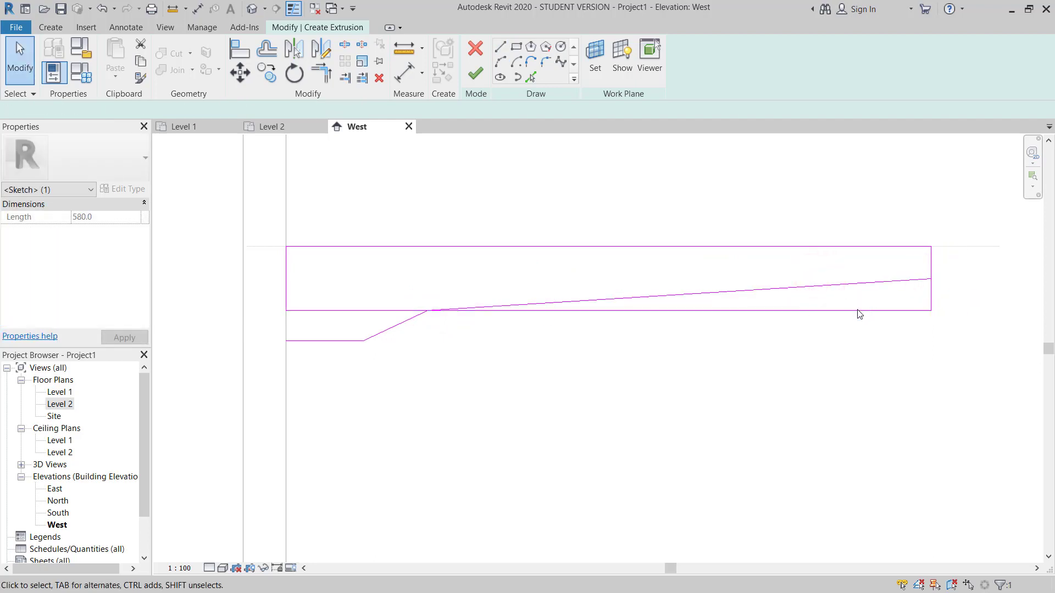
pyautogui.click(857, 311)
pyautogui.press('d')
pyautogui.press('e')
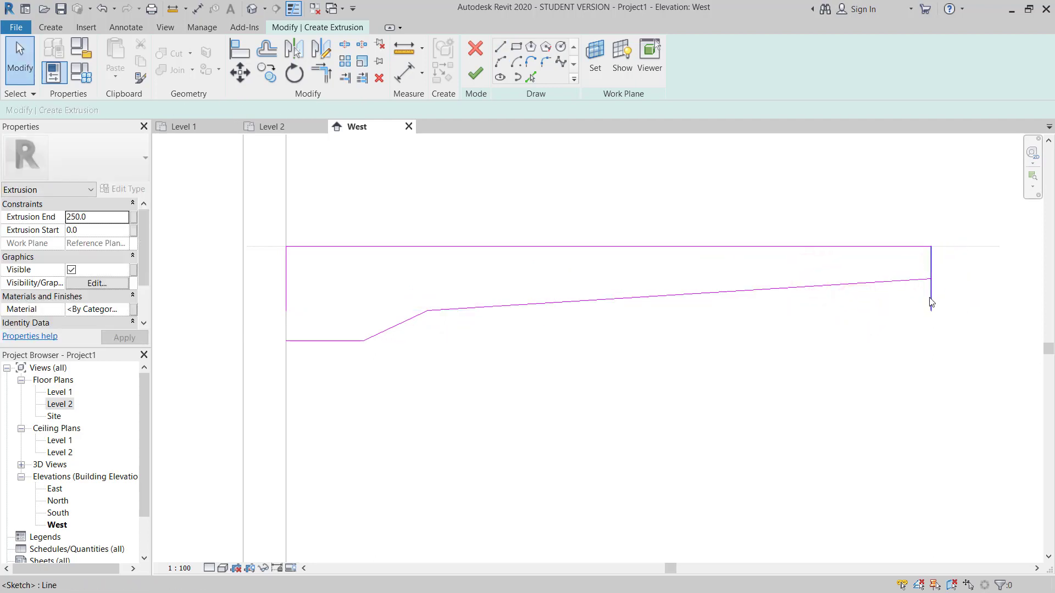
# - Trim the outer vertical edge to a corner with the sloping underside line
pyautogui.press('t')
pyautogui.press('r')
pyautogui.click(913, 279)
pyautogui.click(928, 271)
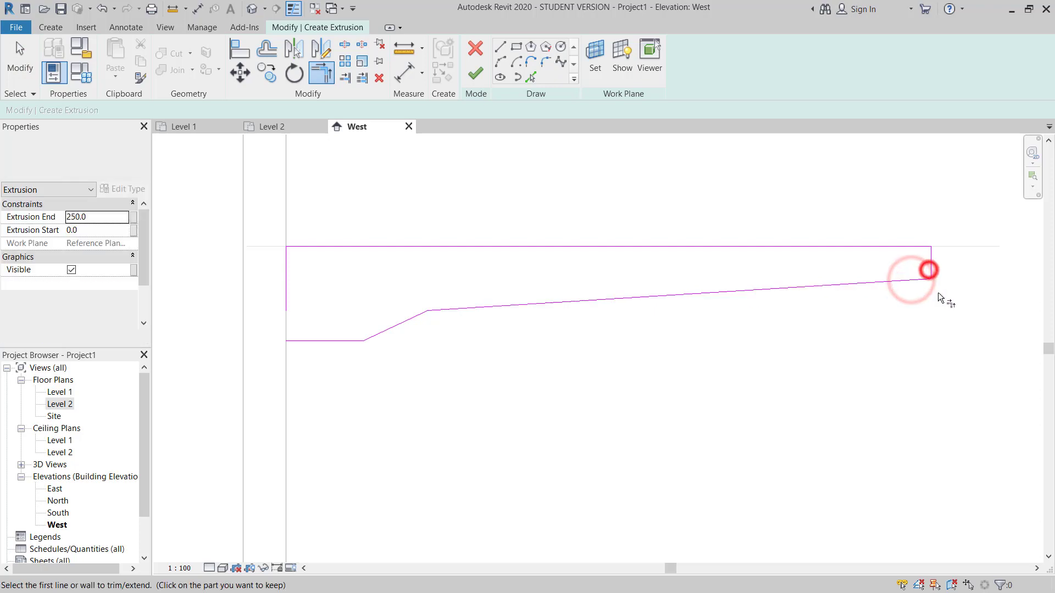
pyautogui.press('Escape')
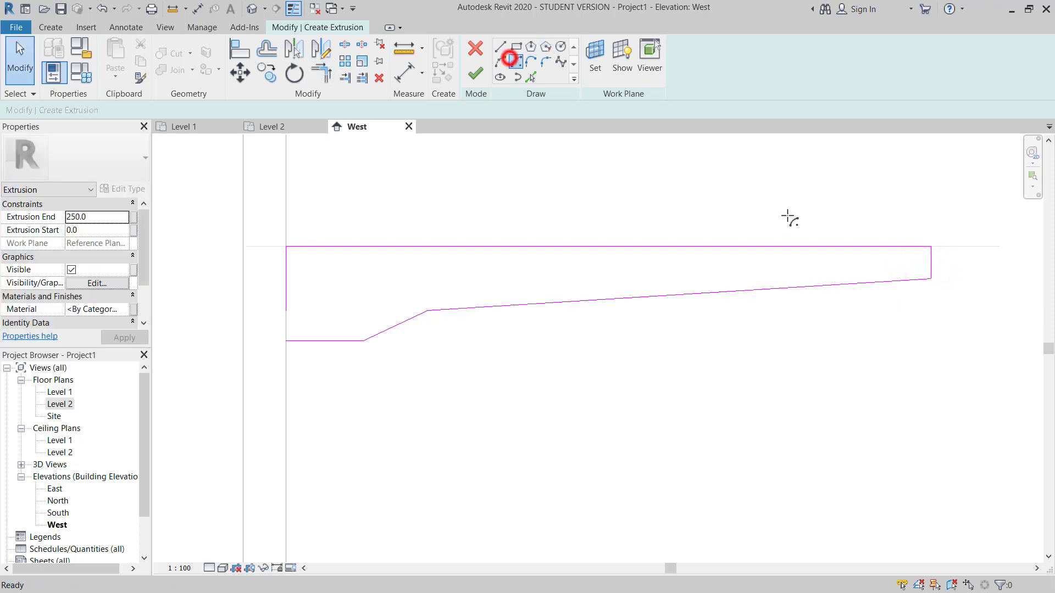
# - Round the profile's outer end with a start-end-radius arc of 75 mm radius and delete the straight outer edge
pyautogui.click(510, 59)
pyautogui.click(500, 61)
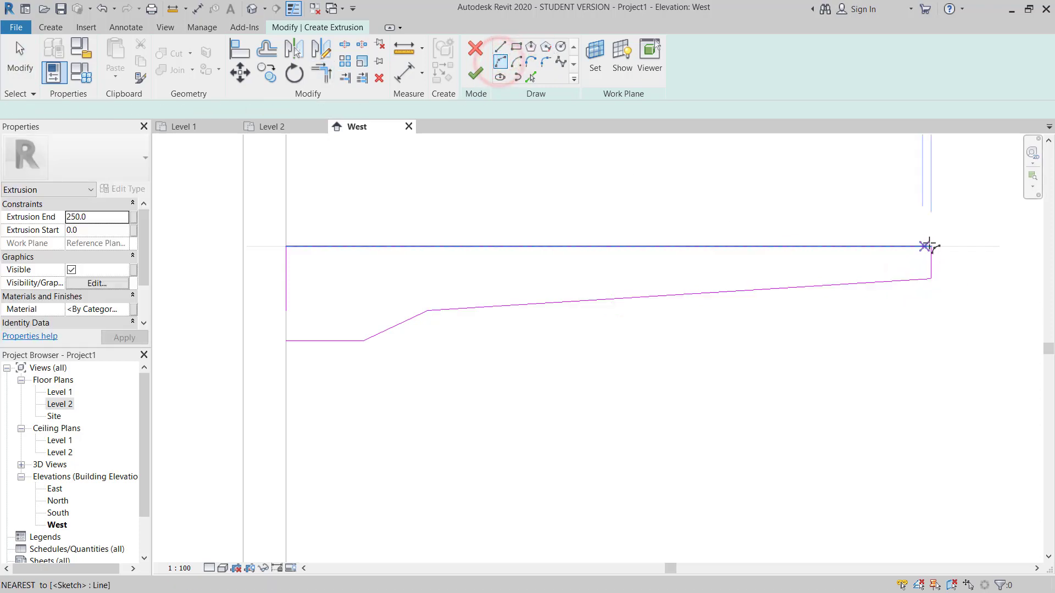
pyautogui.click(929, 245)
pyautogui.click(932, 279)
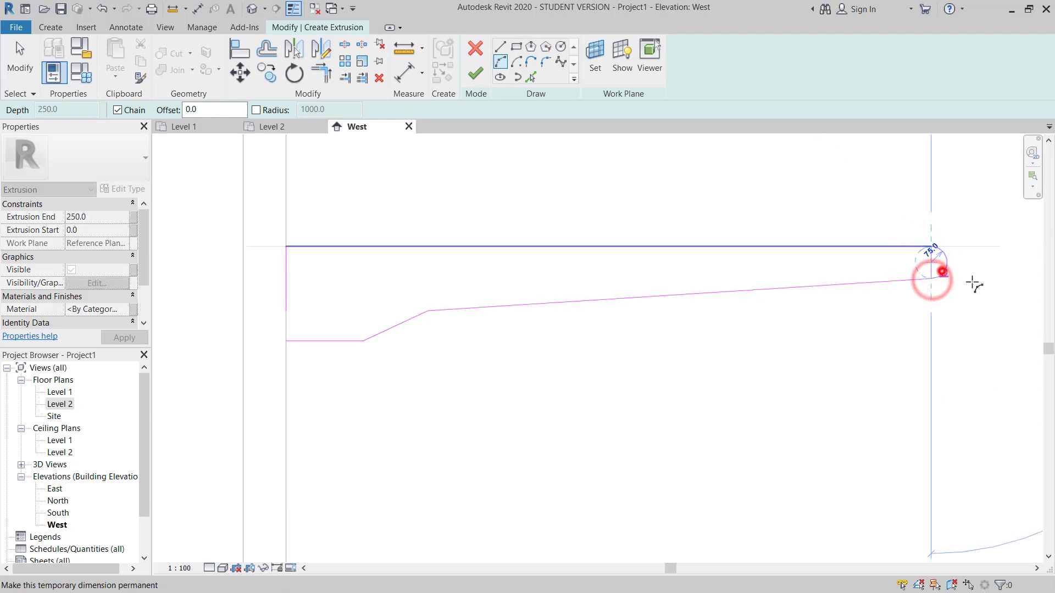
pyautogui.press('Escape')
pyautogui.press('Escape')
pyautogui.scroll(1, 923, 264)
pyautogui.click(931, 263)
pyautogui.press('Delete')
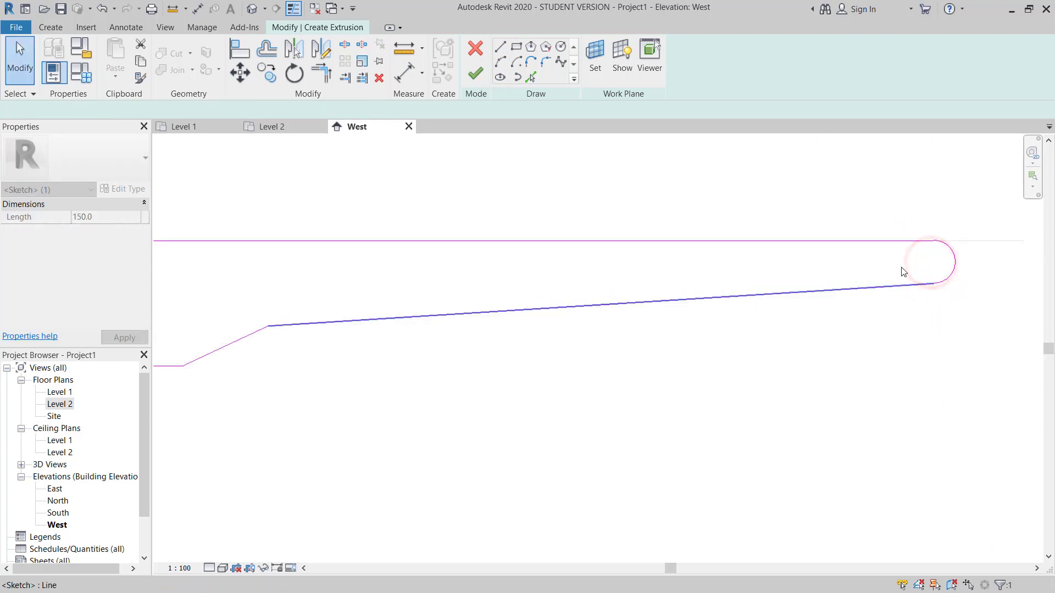
# - Trim the wall-side vertical edge to a corner with the short bottom line and finish the extrusion sketch
pyautogui.scroll(-3, 910, 268)
pyautogui.moveTo(407, 311); pyautogui.dragTo(438, 310, button='middle')
pyautogui.scroll(2, 463, 290)
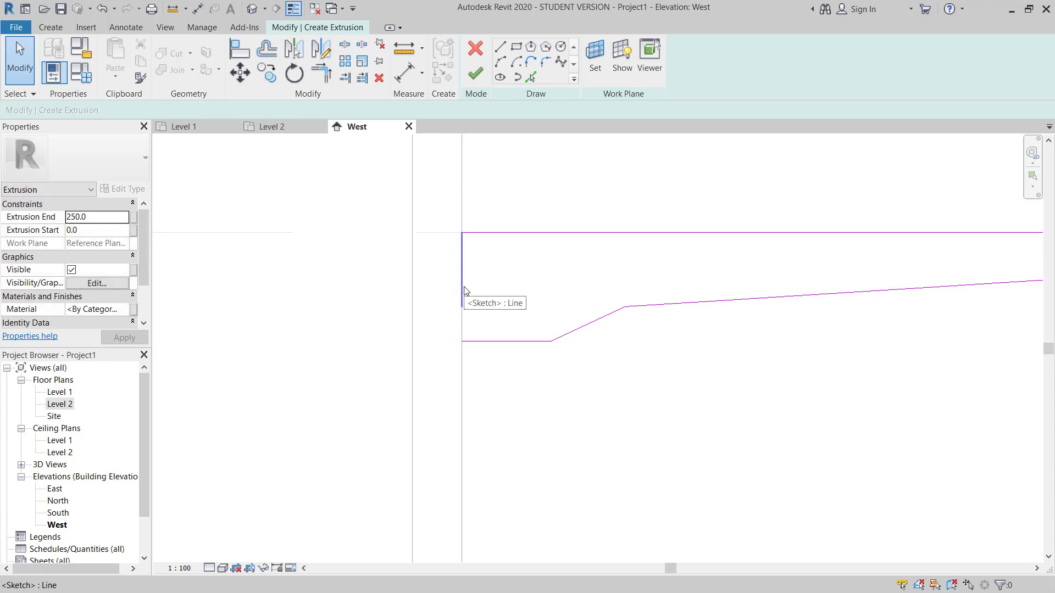
pyautogui.press('t')
pyautogui.press('r')
pyautogui.click(463, 286)
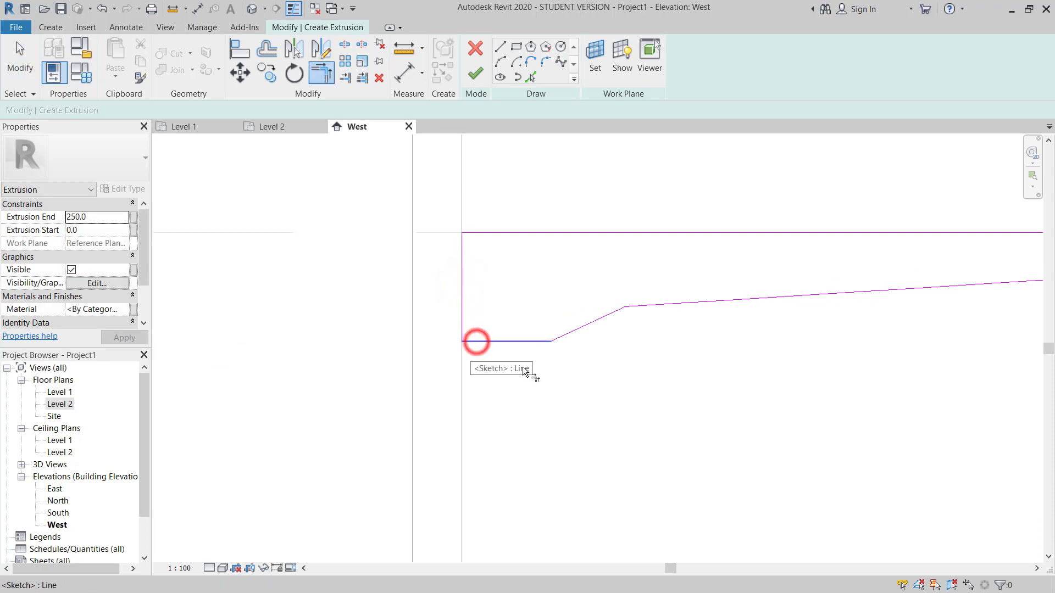
pyautogui.scroll(-3, 449, 292)
pyautogui.press('Escape')
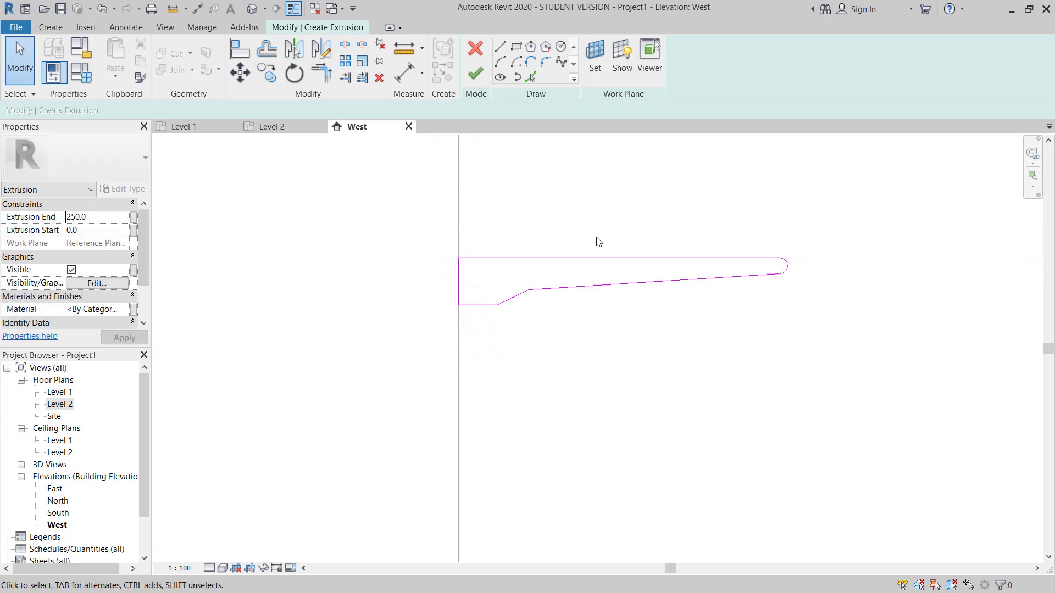
pyautogui.moveTo(598, 223); pyautogui.dragTo(594, 250, button='middle')
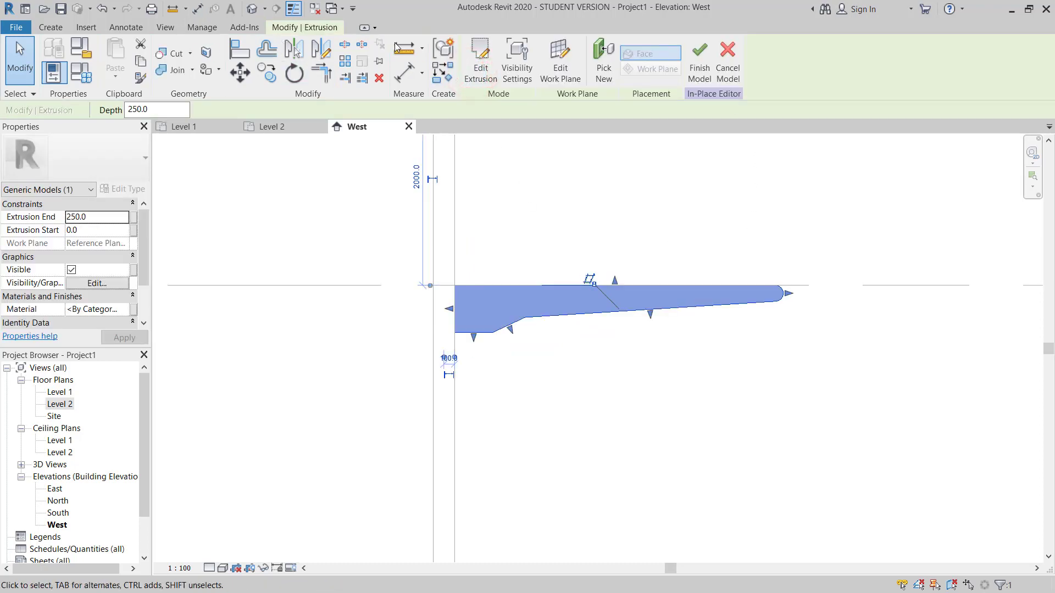
# - In the 3D view, stretch the extrusion along the wall to a depth of about 12950 mm
pyautogui.click(252, 9)
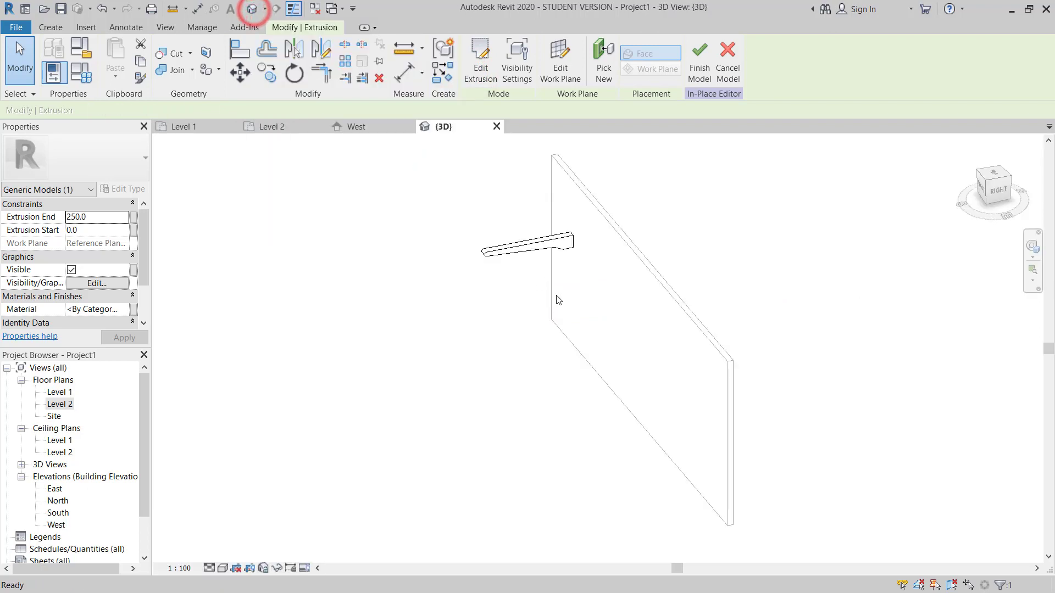
pyautogui.scroll(-4, 513, 238)
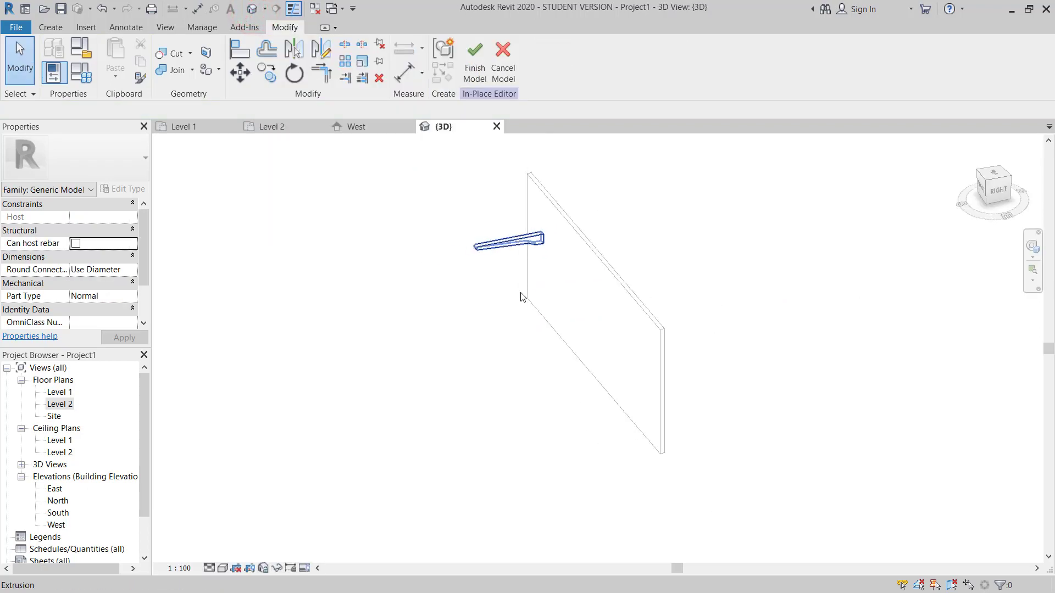
pyautogui.keyDown('shift'); pyautogui.moveTo(520, 294); pyautogui.dragTo(553, 296, button='middle'); pyautogui.keyUp('shift')
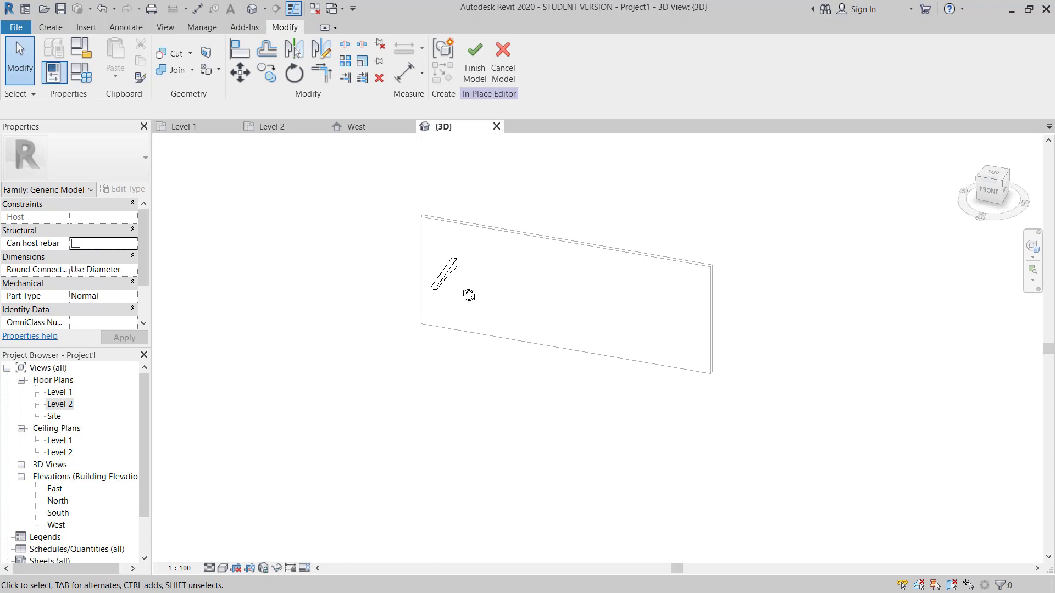
pyautogui.keyDown('shift'); pyautogui.moveTo(469, 296); pyautogui.dragTo(468, 260, button='middle'); pyautogui.keyUp('shift')
pyautogui.click(468, 270)
pyautogui.scroll(6, 468, 271)
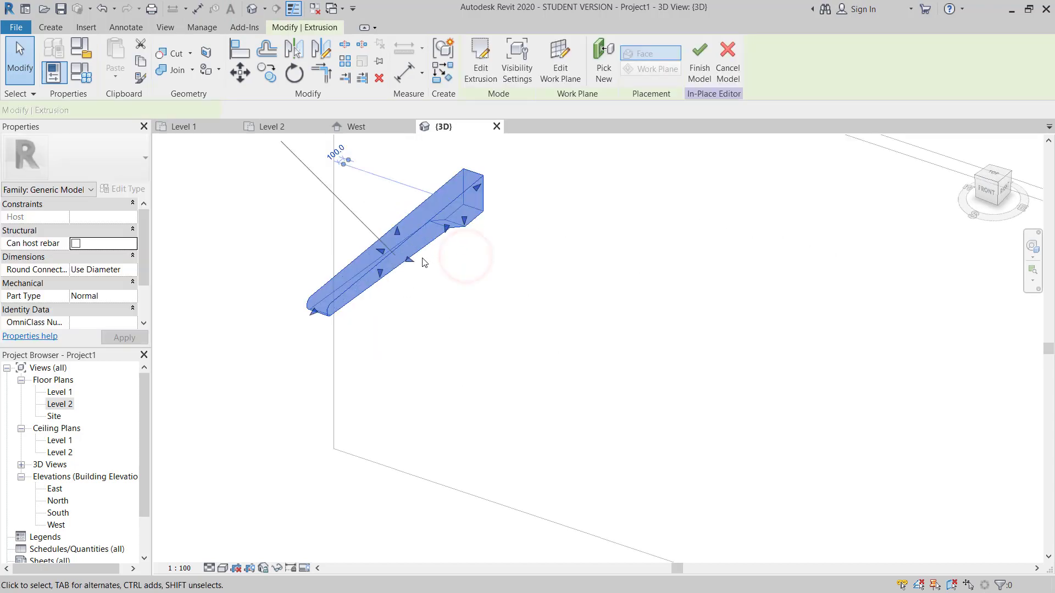
pyautogui.scroll(-3, 424, 264)
pyautogui.moveTo(420, 264); pyautogui.dragTo(855, 410)
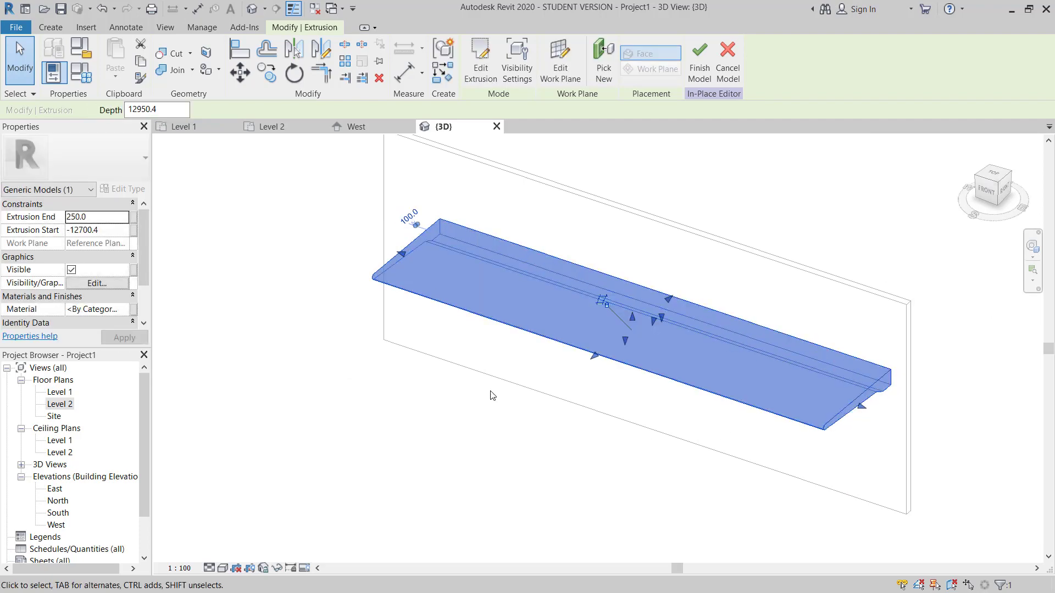
pyautogui.click(438, 347)
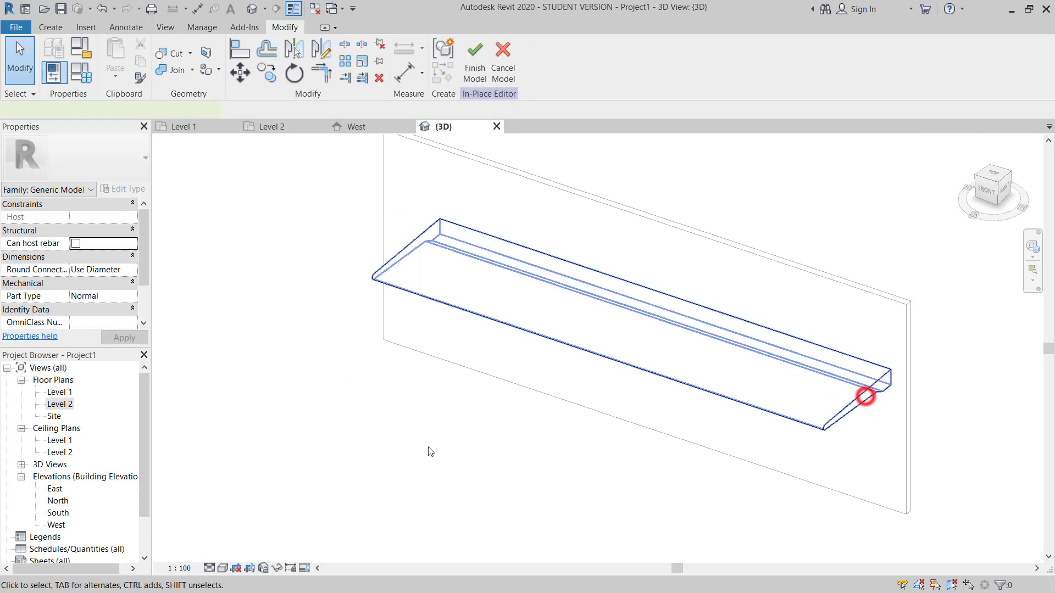
pyautogui.moveTo(398, 430); pyautogui.dragTo(397, 408, button='middle')
pyautogui.press('Escape')
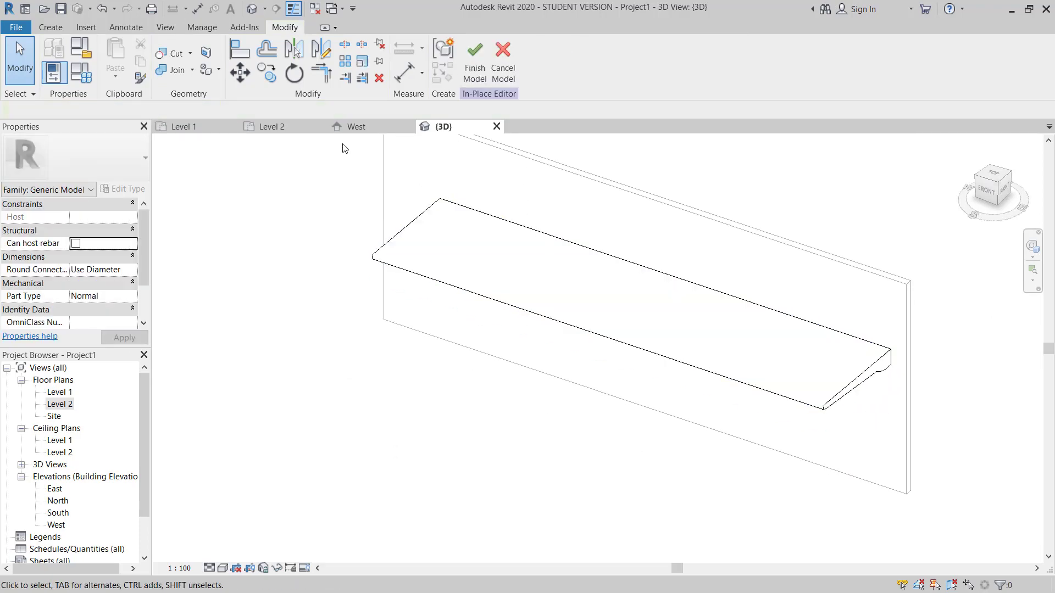
# - Examine the extruded canopy in the Level 2 plan, the West elevation and the 3D view
pyautogui.click(286, 126)
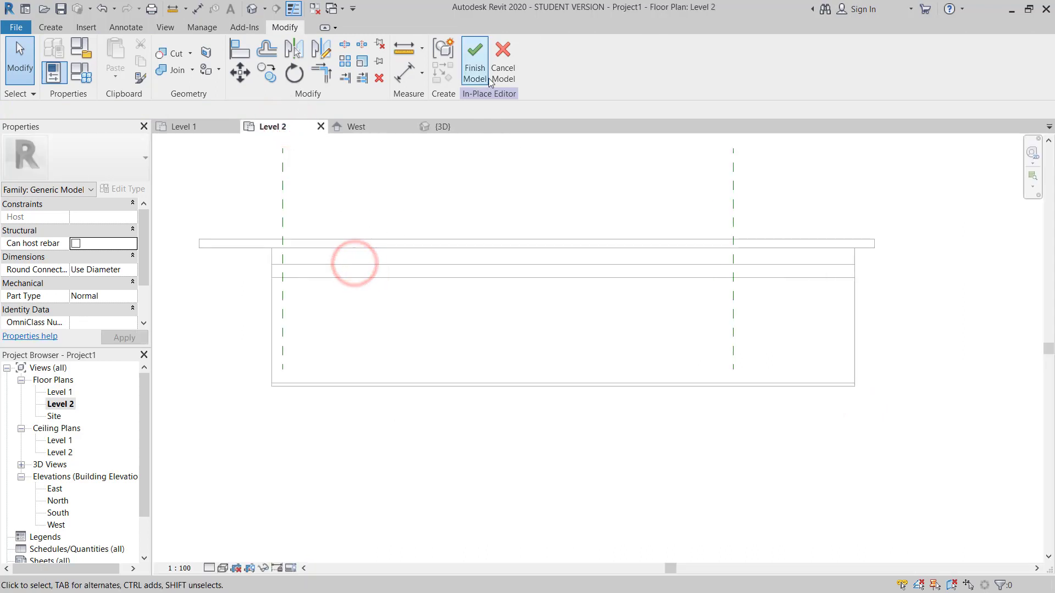
pyautogui.moveTo(525, 224); pyautogui.dragTo(558, 257, button='middle')
pyautogui.click(864, 308)
pyautogui.moveTo(910, 309); pyautogui.dragTo(886, 331)
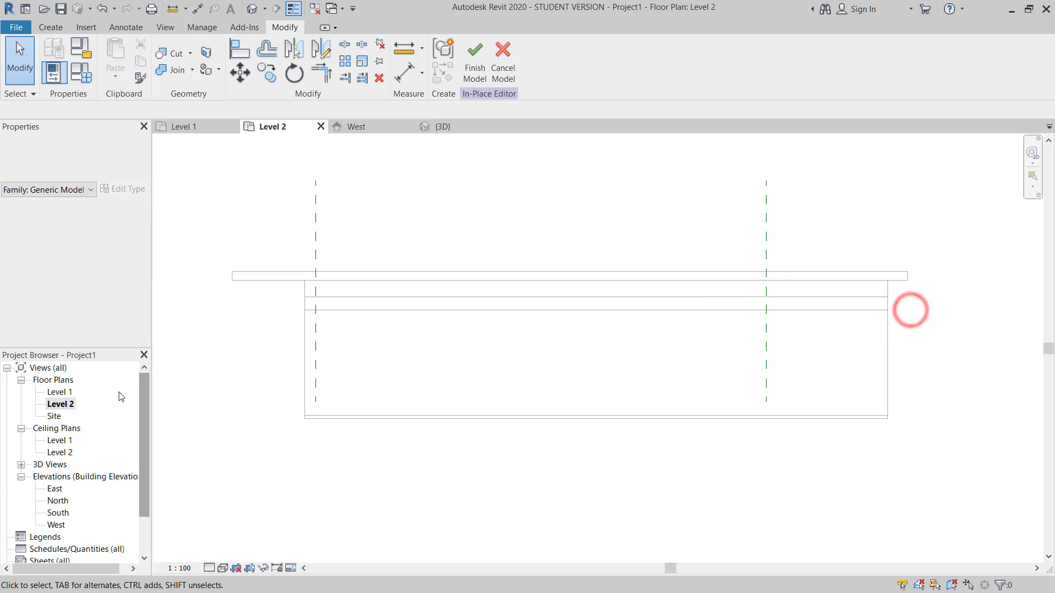
pyautogui.moveTo(144, 259)
pyautogui.mouseDown()
pyautogui.moveTo(144, 297)
pyautogui.moveTo(145, 244)
pyautogui.mouseUp()
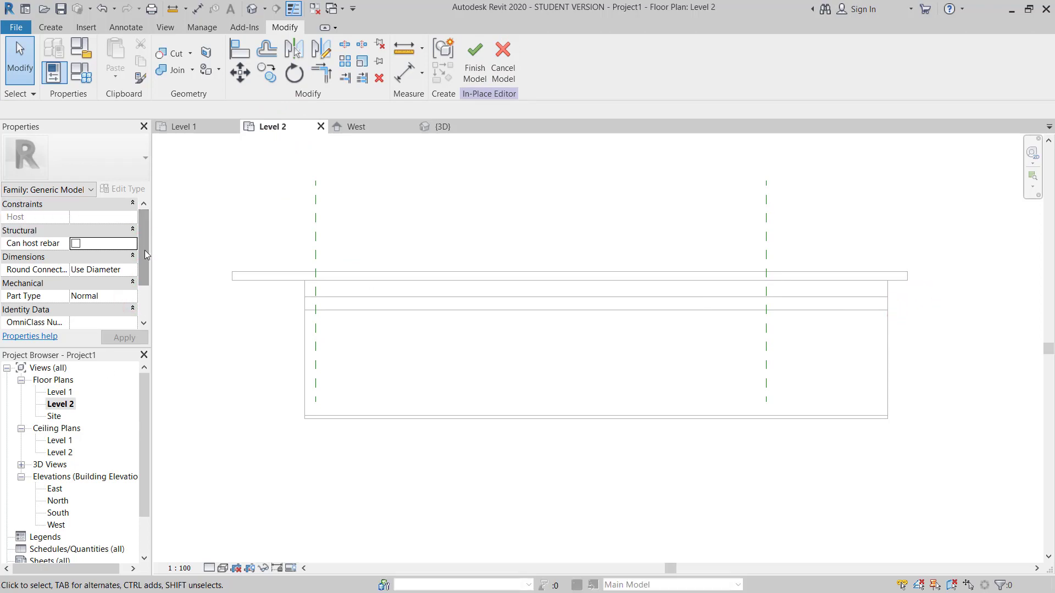
pyautogui.scroll(-2, 451, 238)
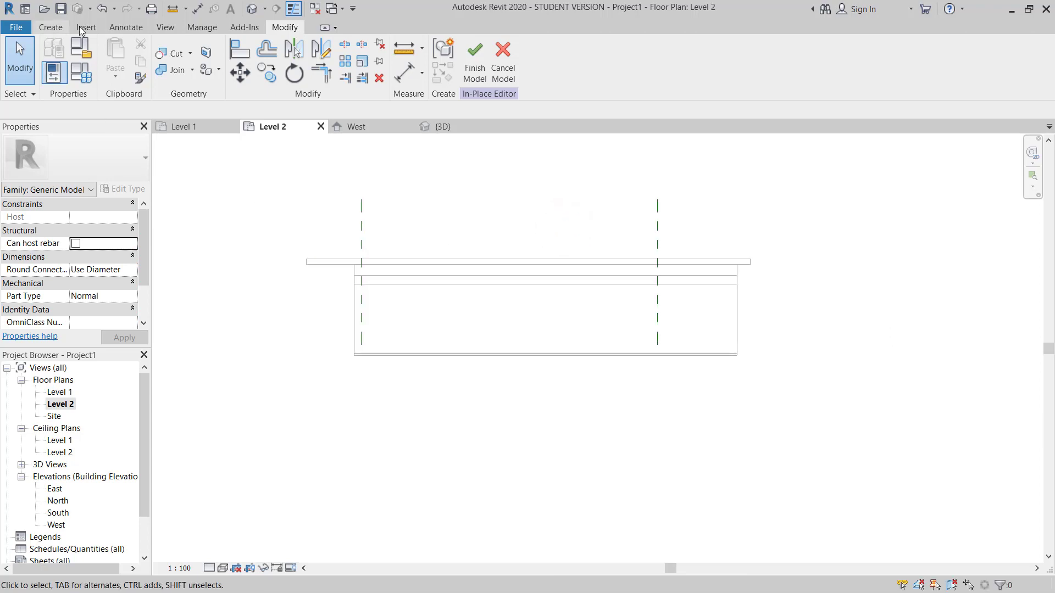
pyautogui.moveTo(475, 299); pyautogui.dragTo(479, 284, button='middle')
pyautogui.click(368, 127)
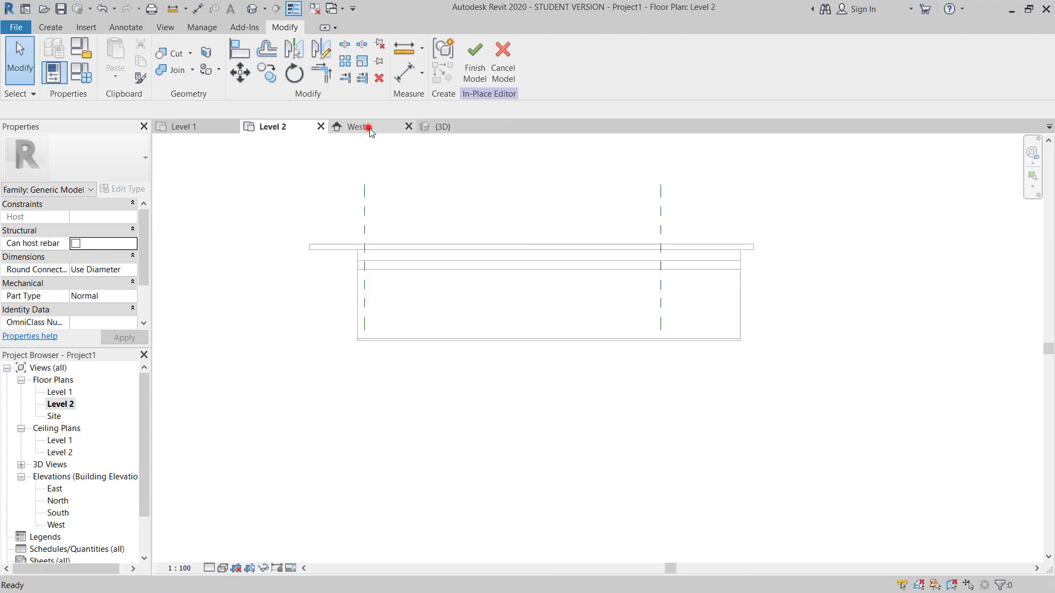
pyautogui.scroll(2, 606, 353)
pyautogui.moveTo(606, 352); pyautogui.dragTo(592, 361, button='middle')
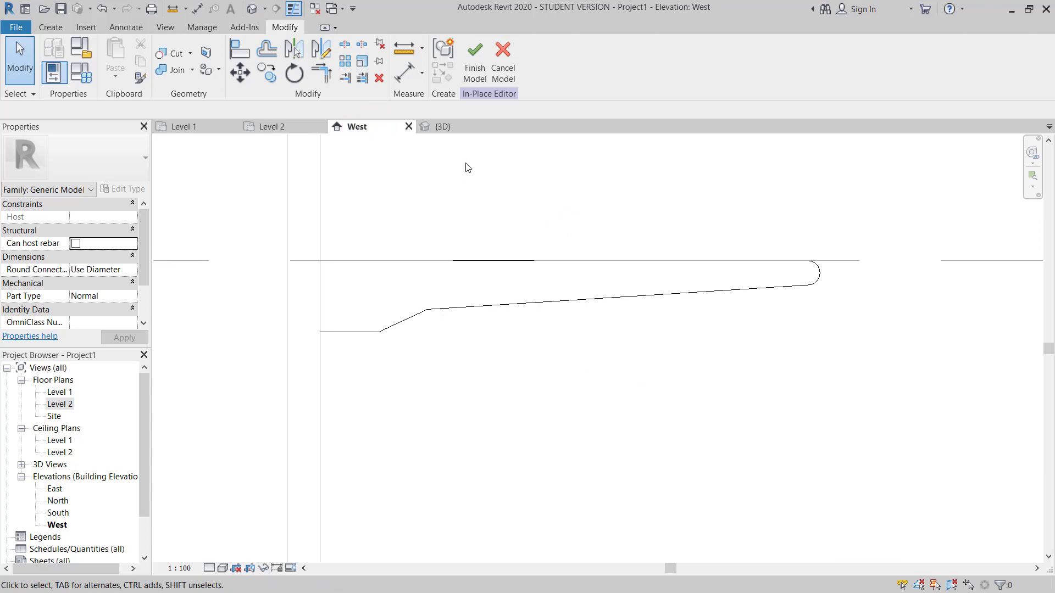
pyautogui.moveTo(467, 168); pyautogui.dragTo(454, 141, button='middle')
pyautogui.click(444, 126)
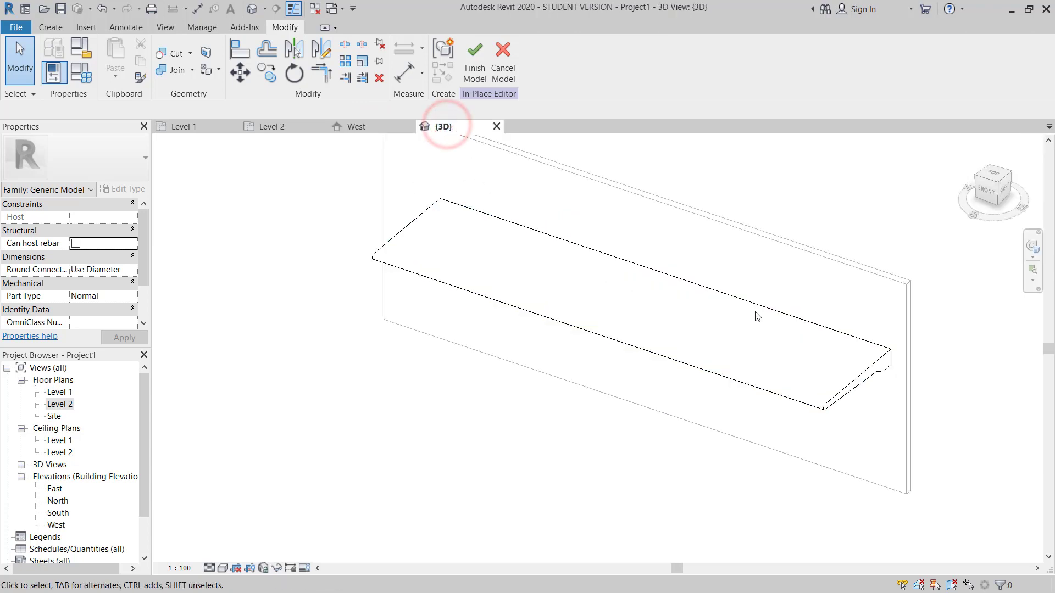
pyautogui.click(761, 309)
pyautogui.scroll(2, 435, 251)
pyautogui.moveTo(434, 252); pyautogui.dragTo(354, 266, button='middle')
pyautogui.press('Escape')
pyautogui.press('Escape')
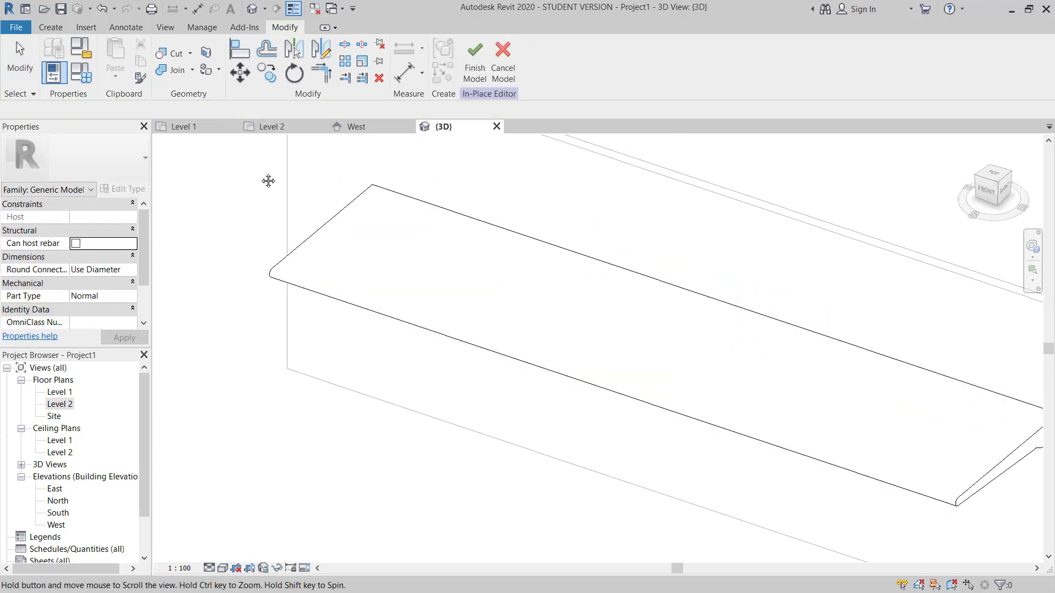
# - In the Level 2 plan, start a void extrusion and sketch a rectangle about 200 by 4000 mm across the canopy near the start plane
pyautogui.click(273, 127)
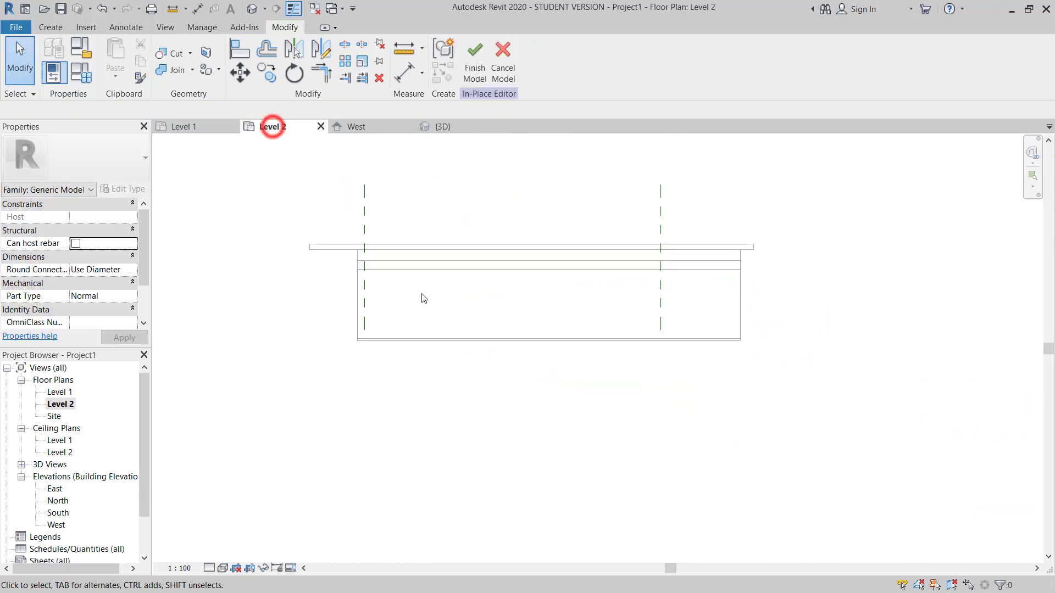
pyautogui.click(50, 27)
pyautogui.click(268, 54)
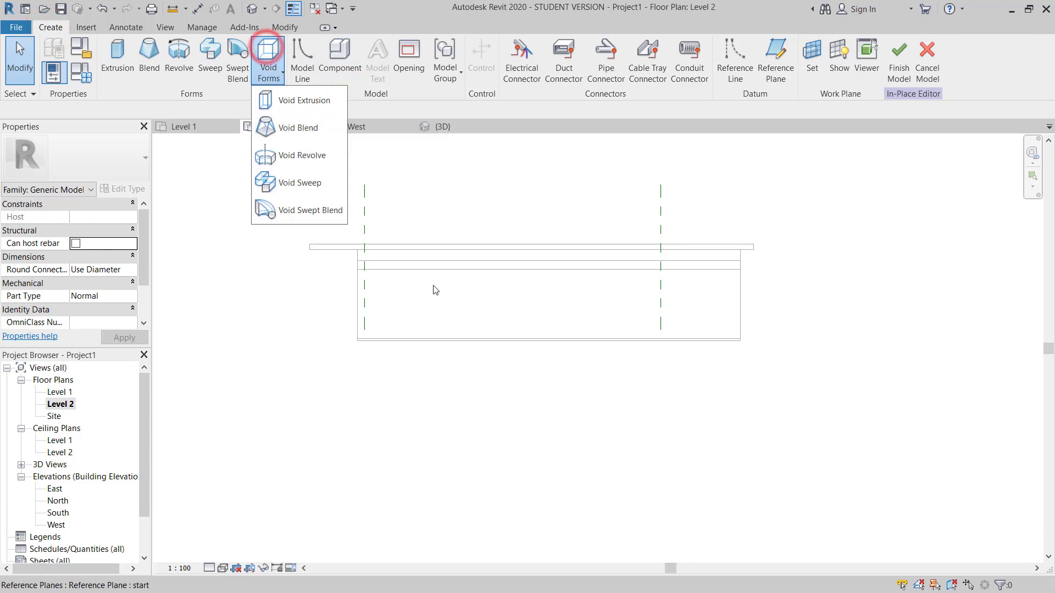
pyautogui.click(318, 105)
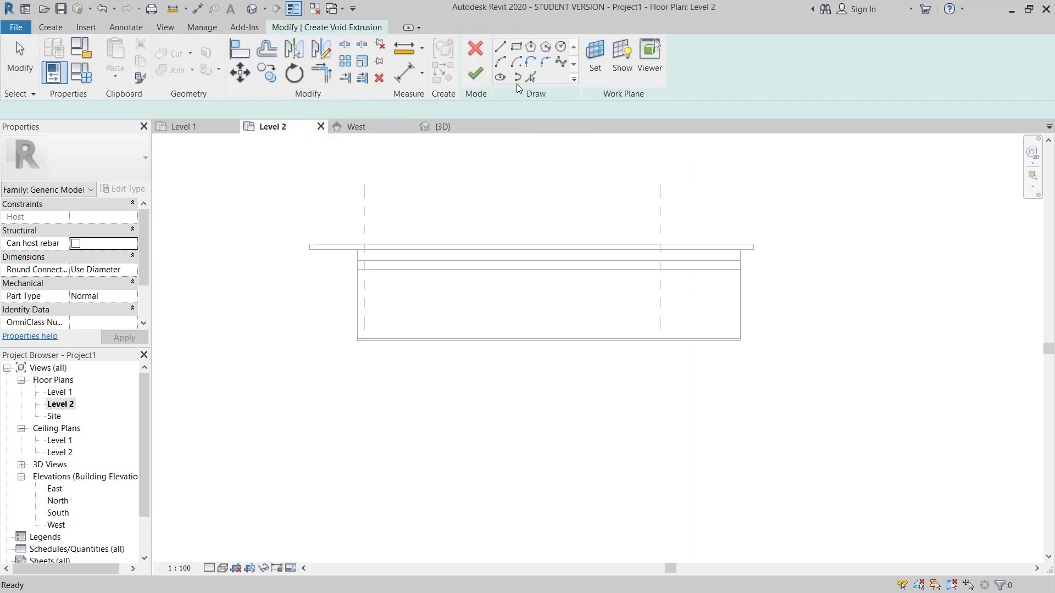
pyautogui.click(515, 47)
pyautogui.scroll(3, 357, 352)
pyautogui.moveTo(377, 356)
pyautogui.mouseDown(button='middle')
pyautogui.moveTo(436, 385)
pyautogui.moveTo(405, 440)
pyautogui.mouseUp(button='middle')
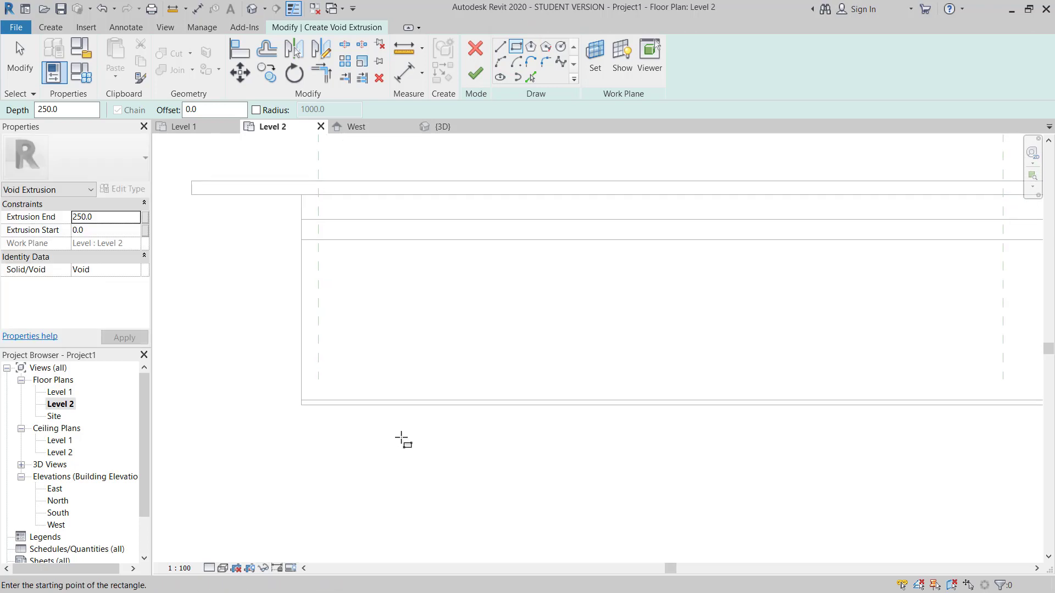
pyautogui.click(365, 434)
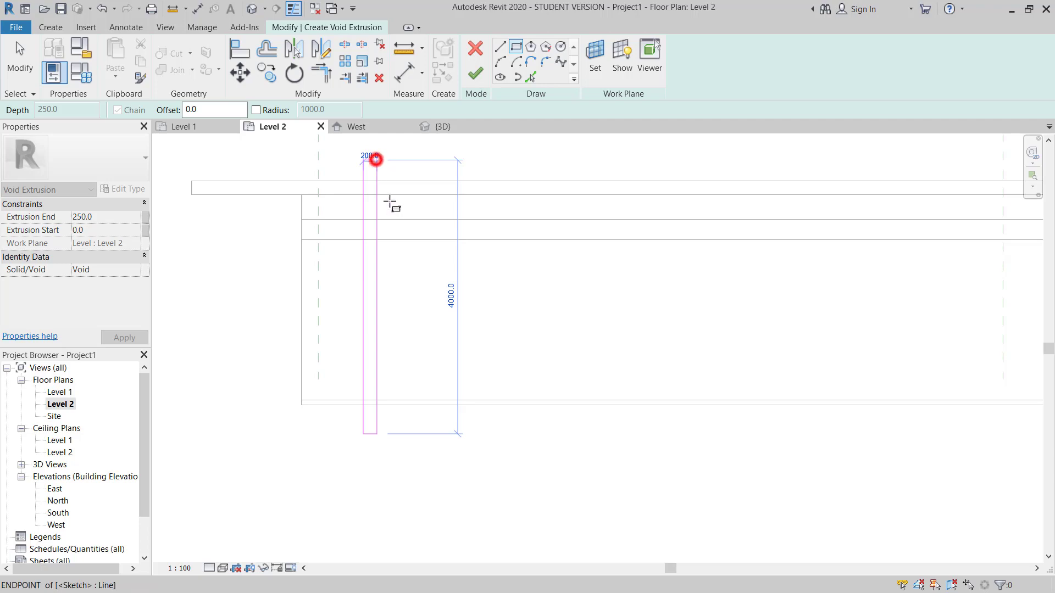
pyautogui.click(376, 159)
# - Narrow the void rectangle to a thin strip by changing the dimension between its two long sides
pyautogui.click(377, 176)
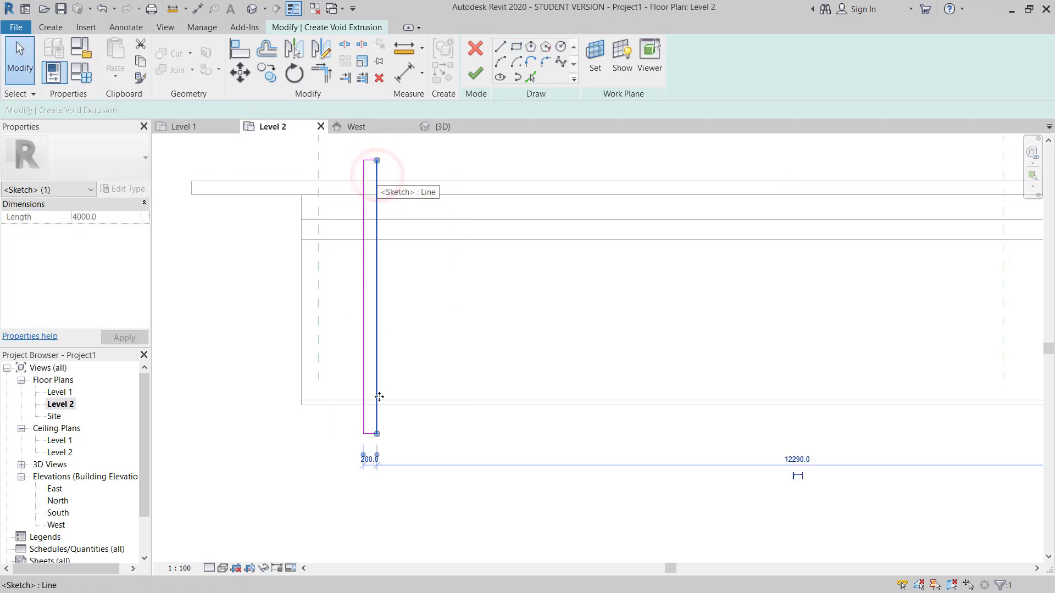
pyautogui.scroll(3, 371, 465)
pyautogui.click(368, 471)
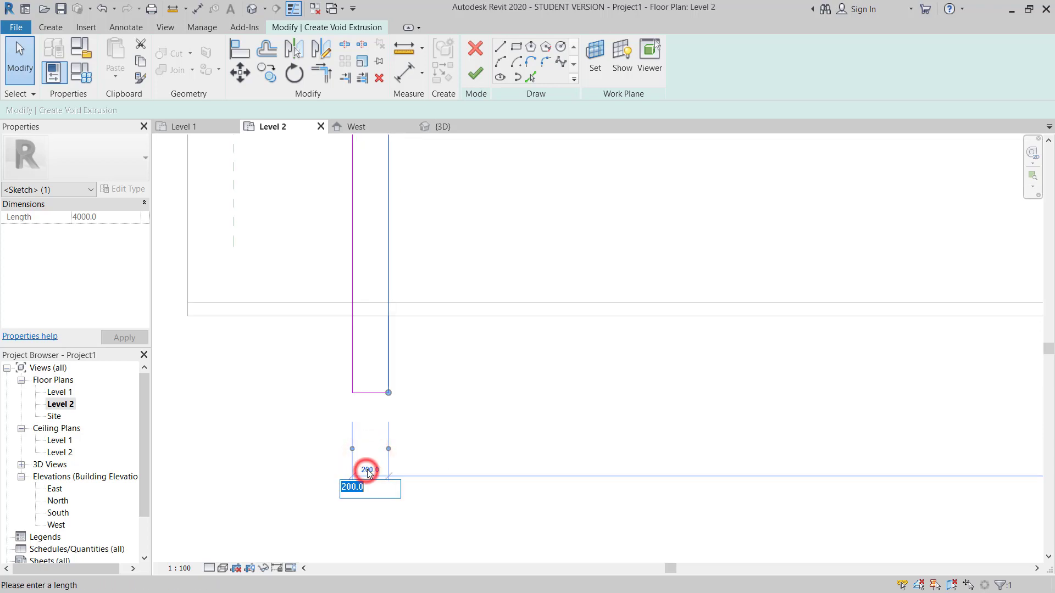
pyautogui.press('Return')
pyautogui.scroll(-3, 393, 413)
pyautogui.press('Escape')
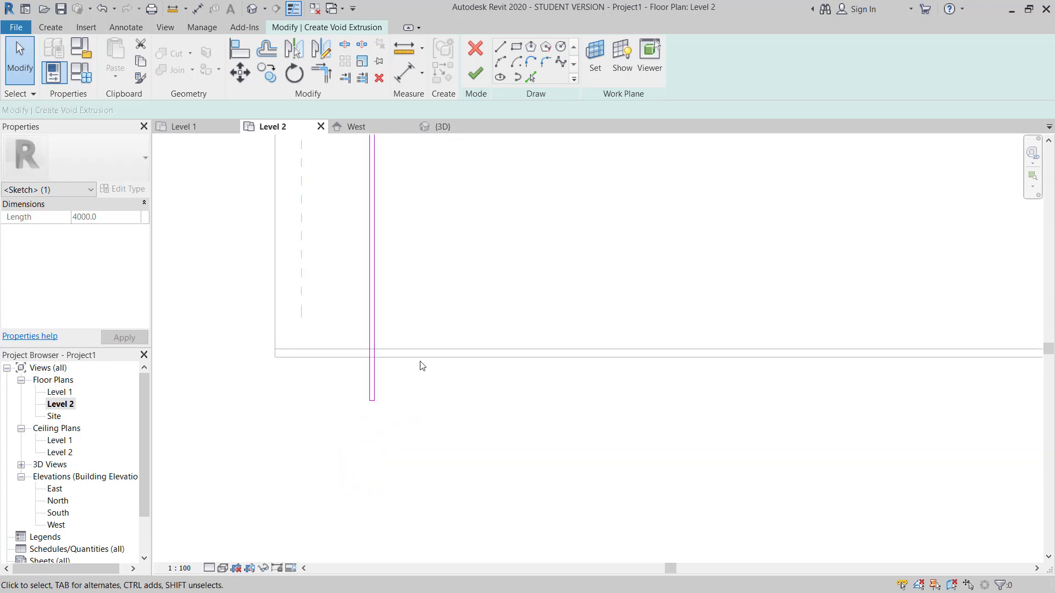
pyautogui.press('Escape')
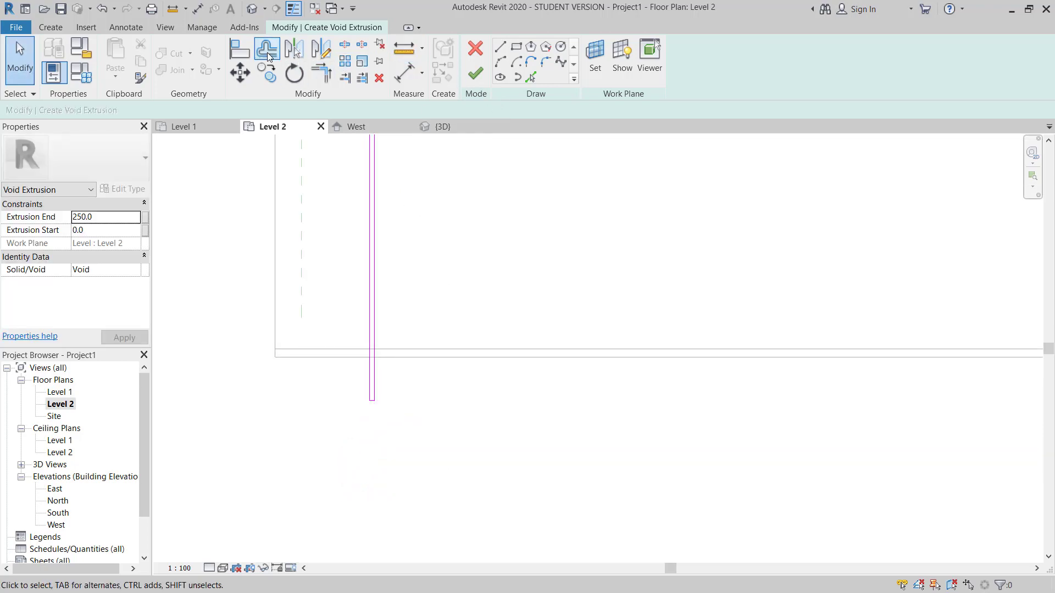
# - Offset a copy of the void rectangle's long side farther from the start plane by 100 mm, away from the rectangle
pyautogui.click(267, 53)
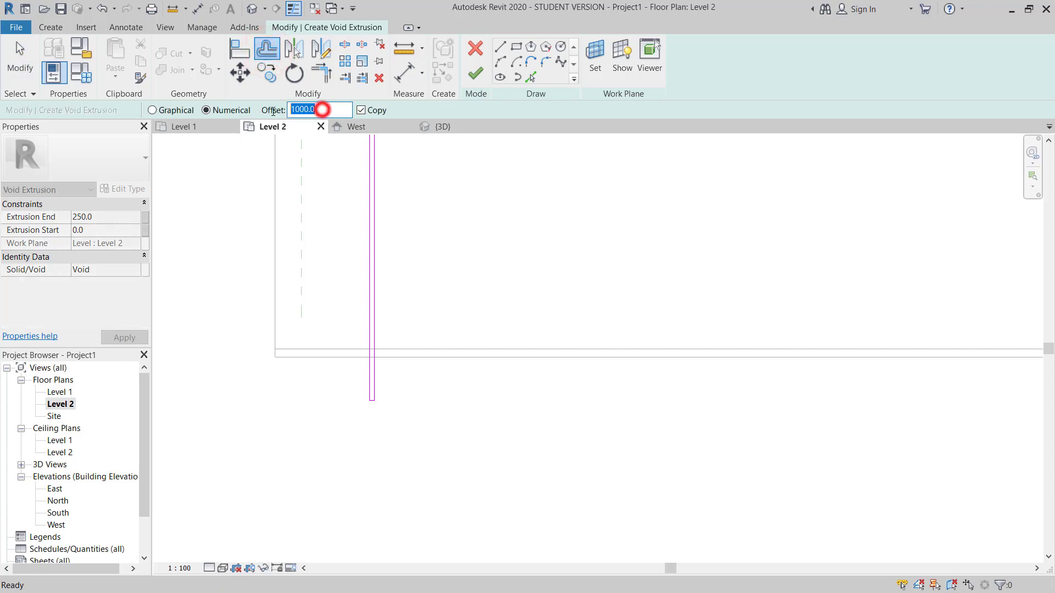
pyautogui.click(379, 197)
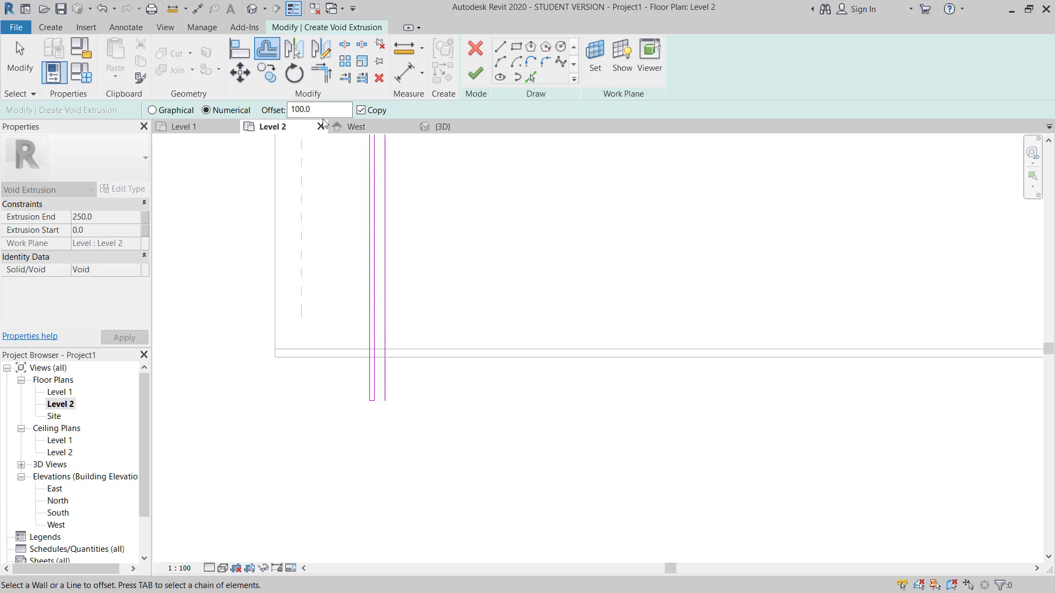
pyautogui.press('Escape')
pyautogui.press('Escape')
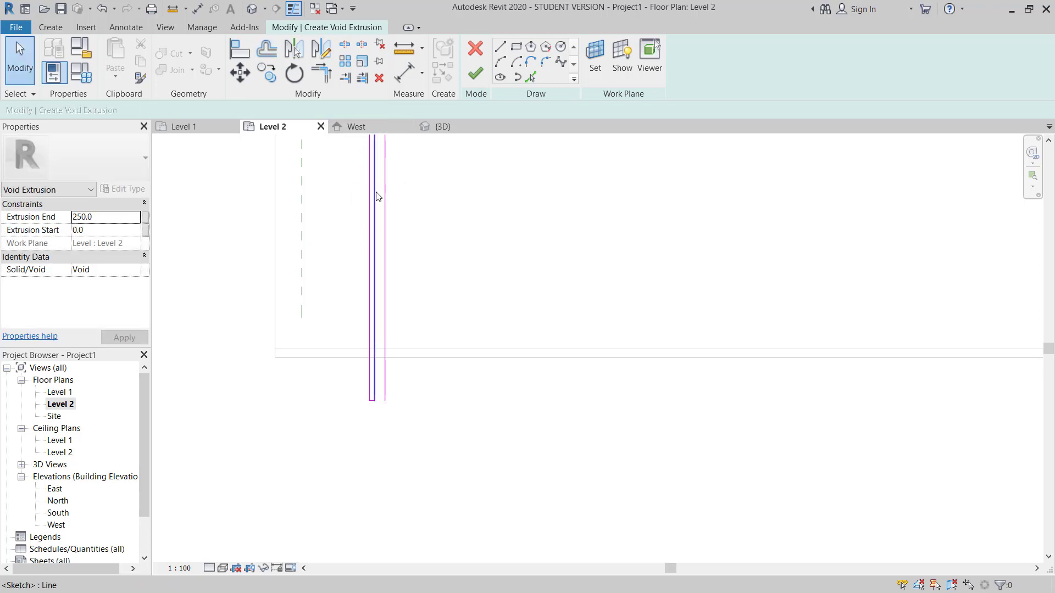
pyautogui.moveTo(377, 195); pyautogui.dragTo(363, 273, button='middle')
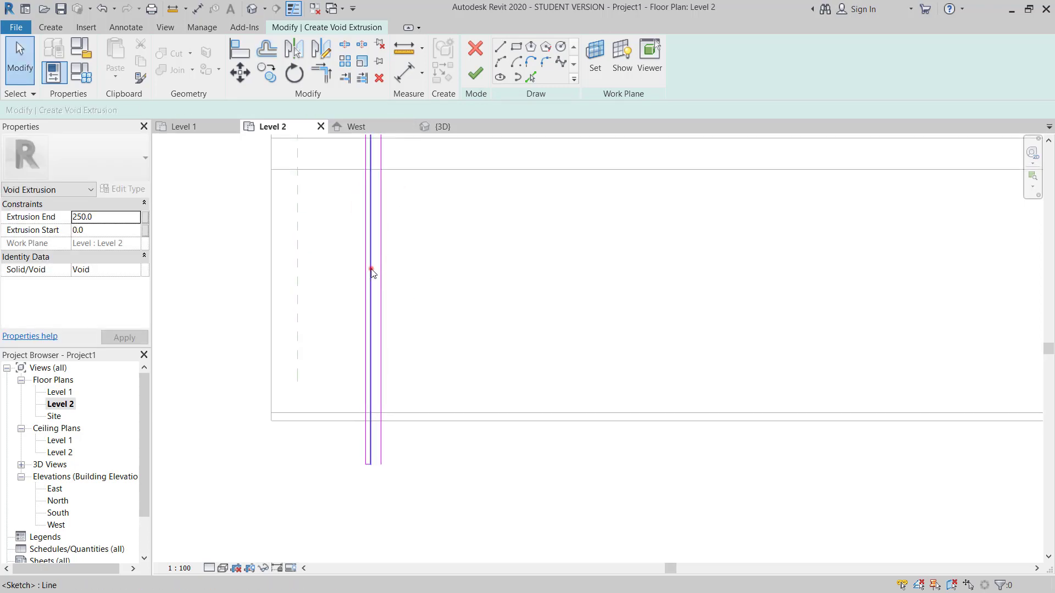
# - Copy one long side of the void strip beyond the offset line to form the second strip's other long side
pyautogui.click(367, 270)
pyautogui.press('c')
pyautogui.press('o')
pyautogui.click(365, 223)
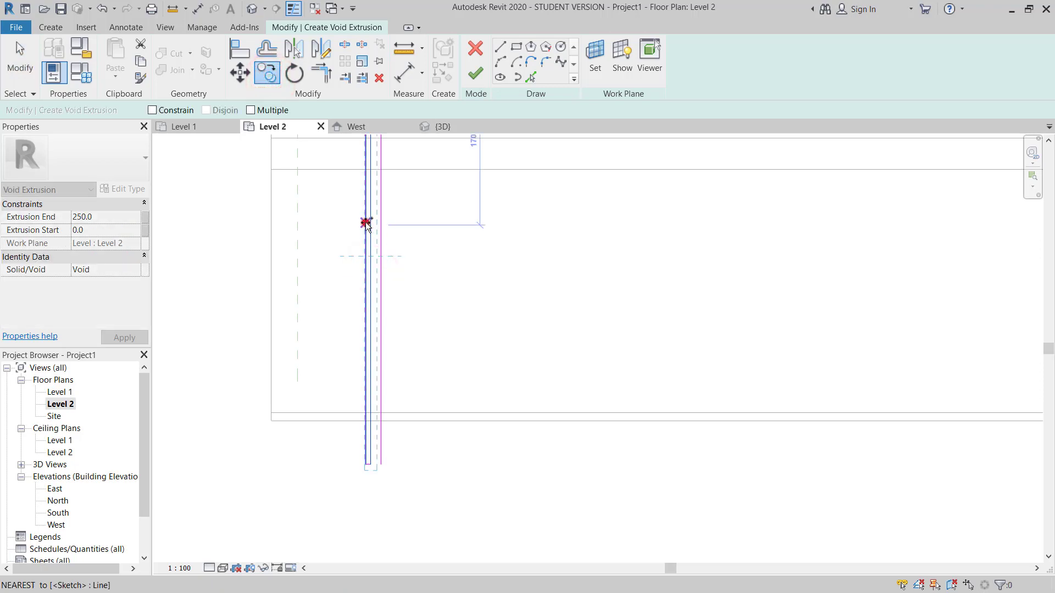
pyautogui.click(379, 222)
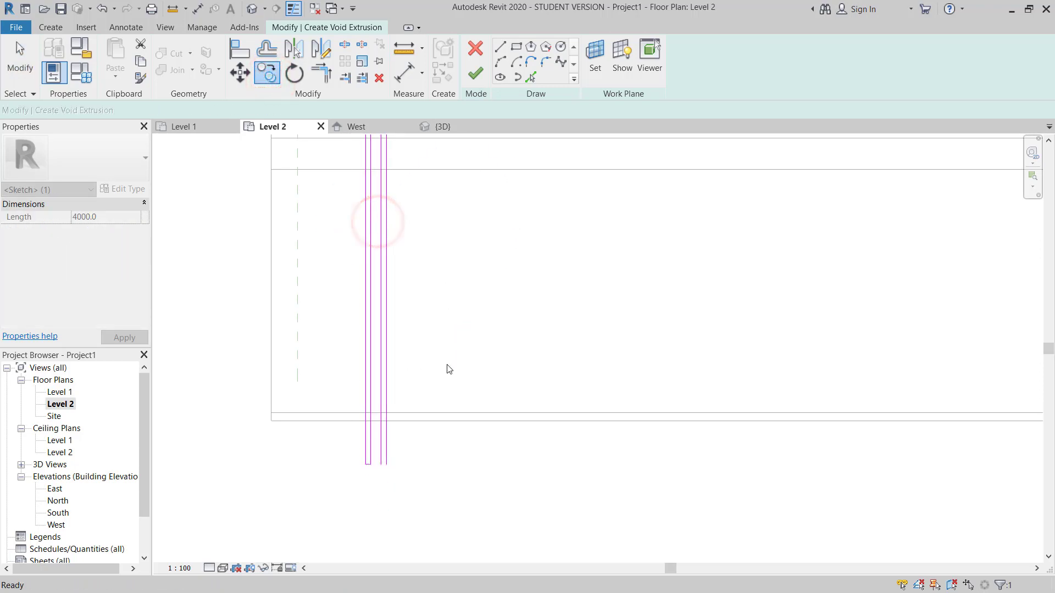
pyautogui.scroll(-2, 445, 271)
pyautogui.moveTo(445, 271); pyautogui.dragTo(459, 299, button='middle')
pyautogui.press('Escape')
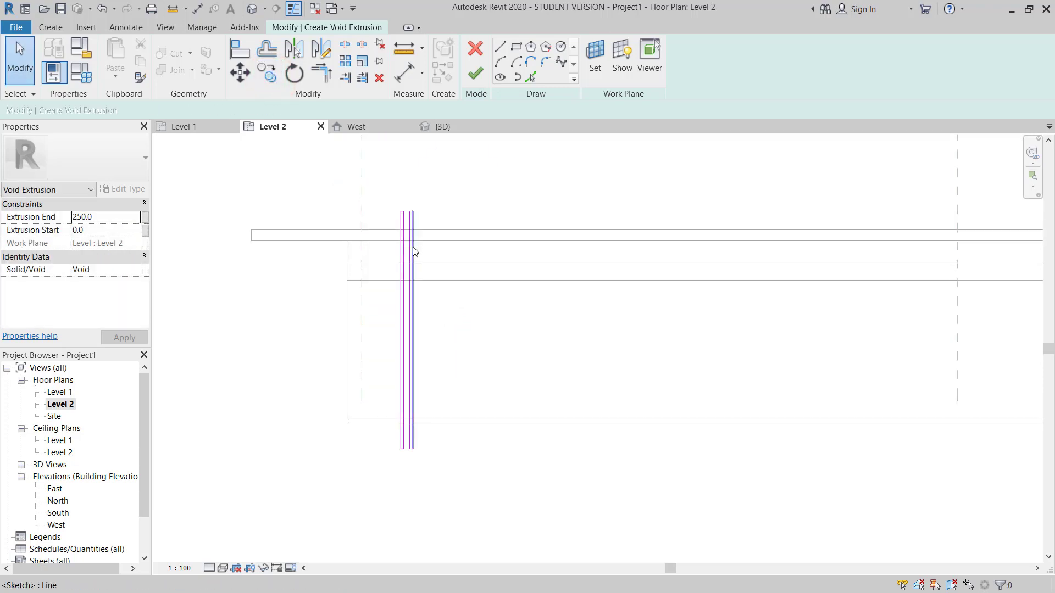
pyautogui.scroll(4, 413, 243)
pyautogui.moveTo(412, 186); pyautogui.dragTo(407, 114, button='middle')
pyautogui.scroll(1, 420, 269)
pyautogui.scroll(-4, 428, 324)
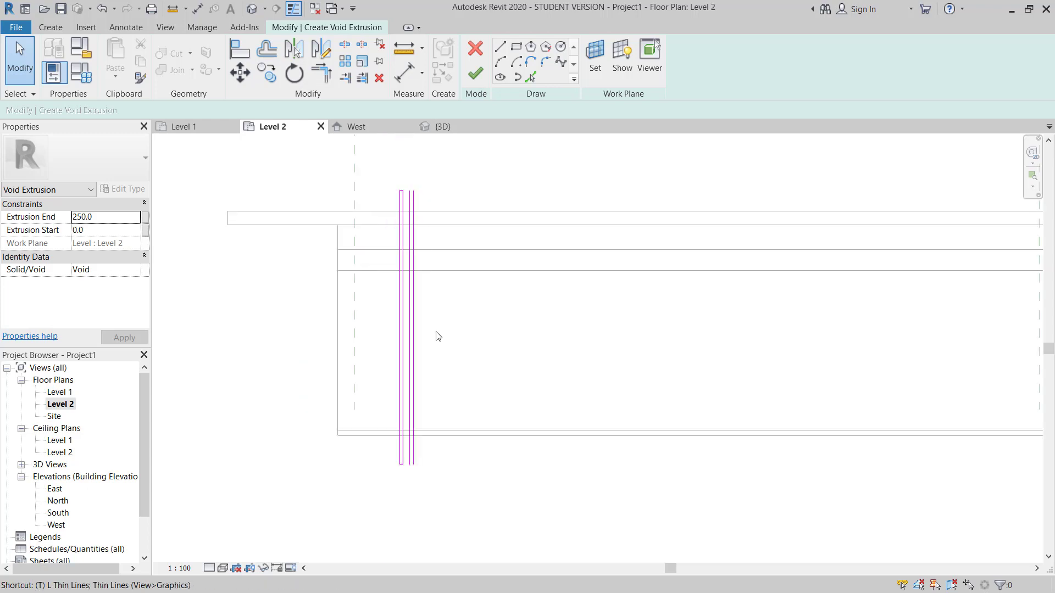
pyautogui.press('r')
pyautogui.scroll(4, 399, 470)
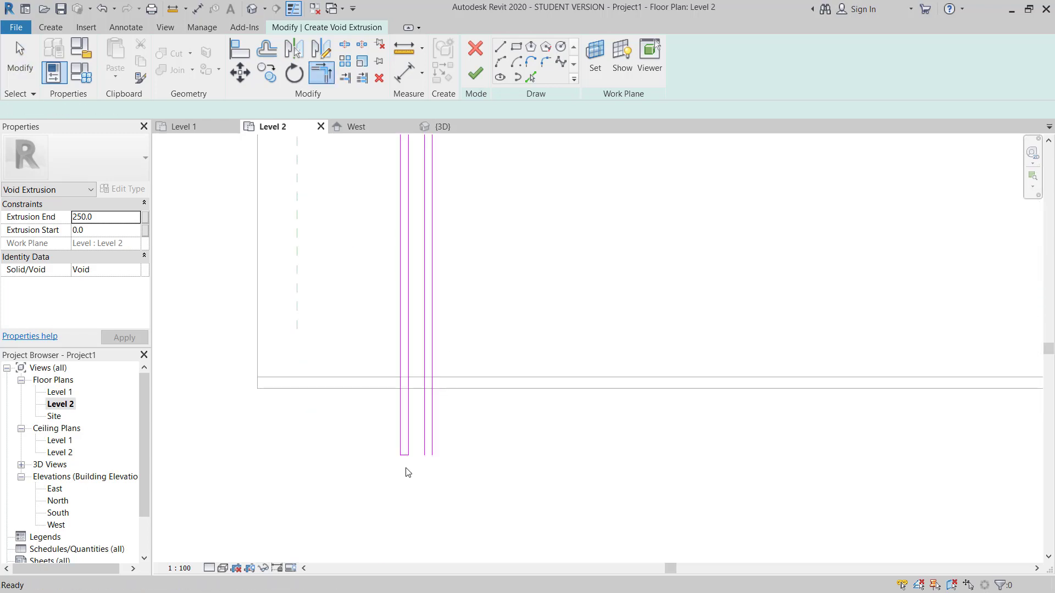
pyautogui.scroll(3, 407, 473)
pyautogui.press('Escape')
pyautogui.scroll(-4, 407, 434)
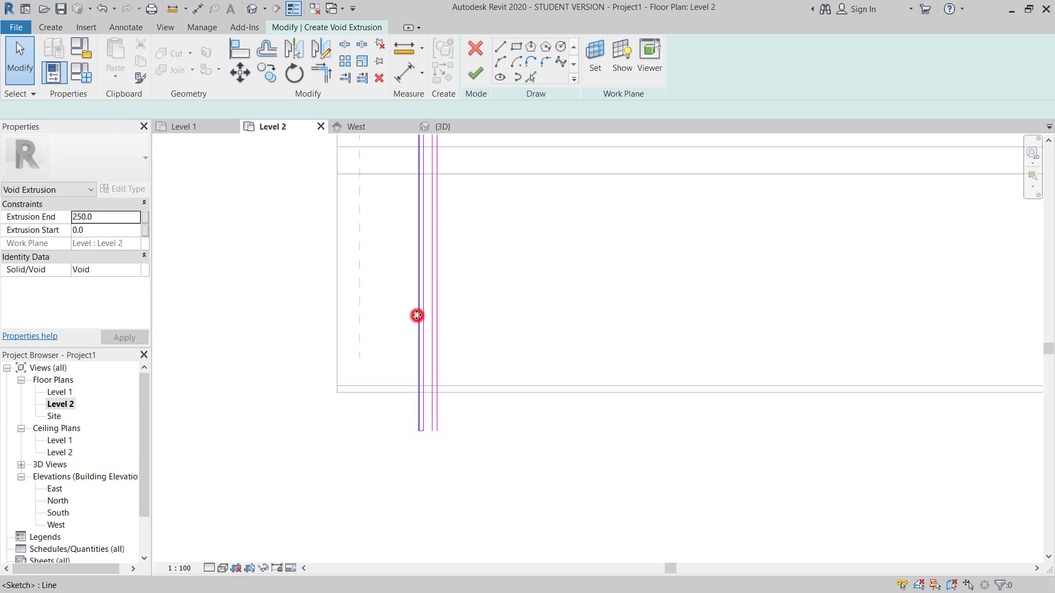
# - Try widening the first void strip to about 1600 mm by moving its outer long side beyond the canopy's end
pyautogui.moveTo(417, 315); pyautogui.dragTo(278, 314)
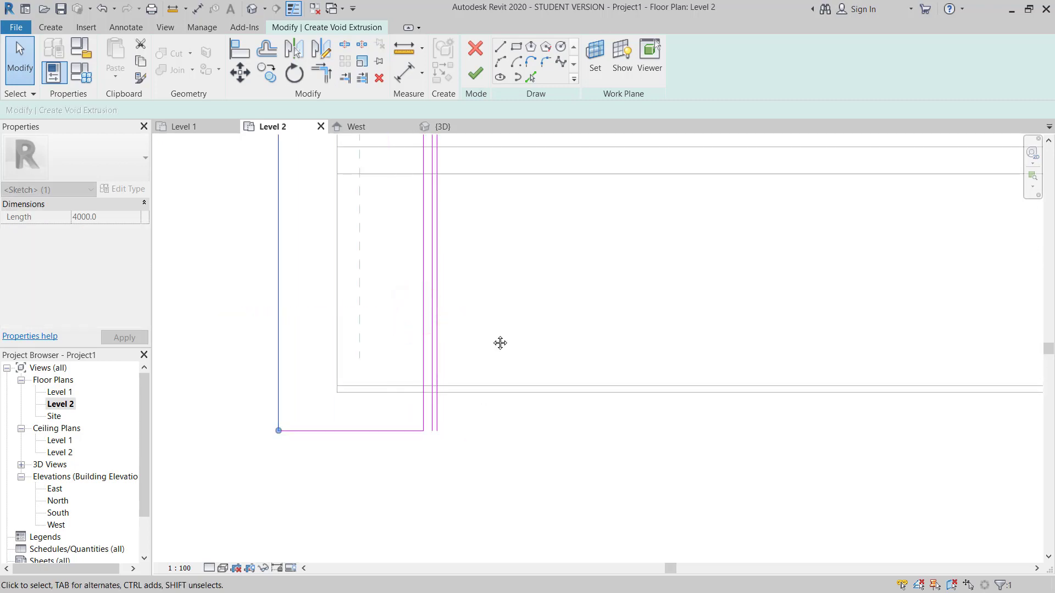
pyautogui.moveTo(500, 343); pyautogui.dragTo(478, 401, button='middle')
pyautogui.moveTo(418, 206); pyautogui.dragTo(424, 239, button='middle')
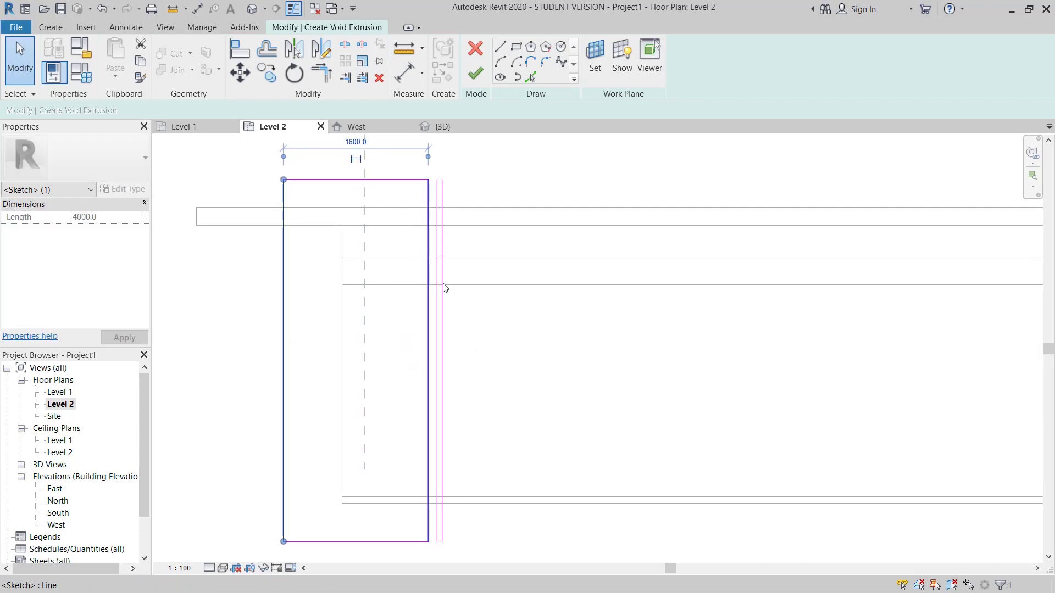
pyautogui.scroll(-2, 439, 285)
pyautogui.scroll(3, 423, 427)
pyautogui.scroll(1, 430, 432)
pyautogui.click(422, 429)
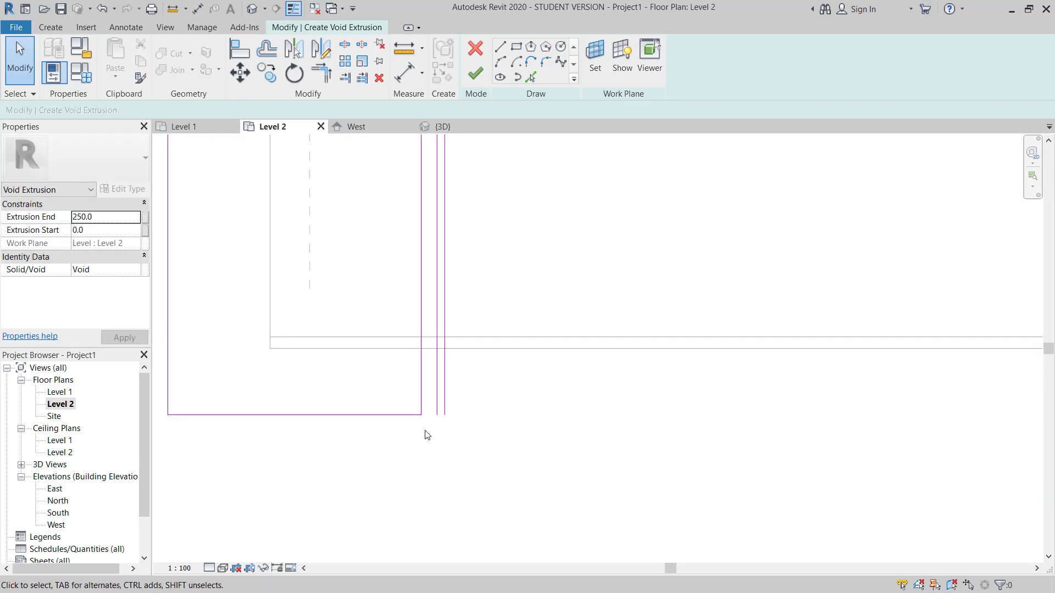
pyautogui.scroll(-3, 489, 414)
pyautogui.moveTo(502, 328); pyautogui.dragTo(503, 384, button='middle')
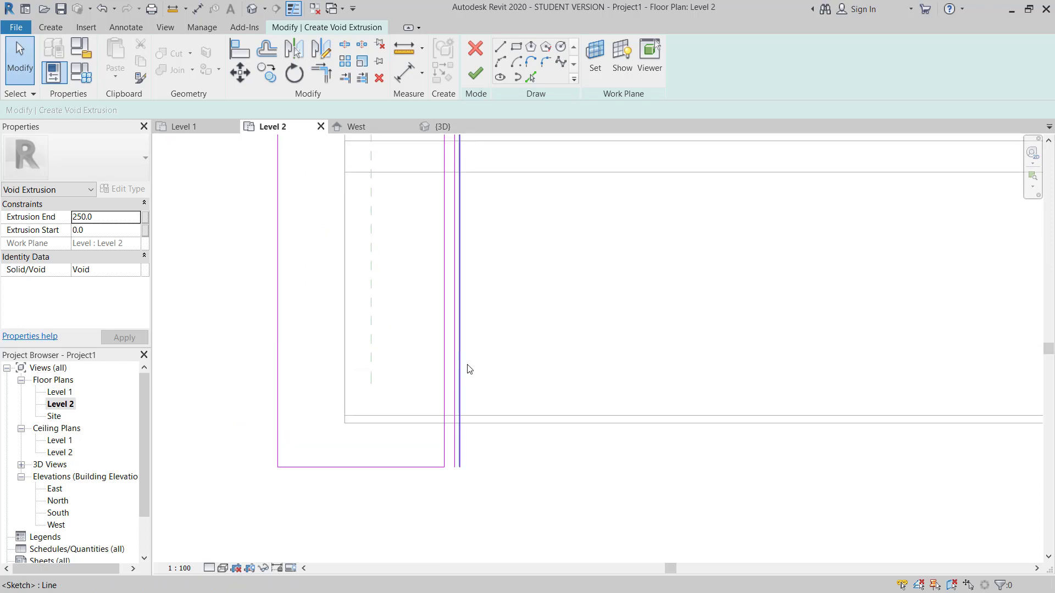
pyautogui.scroll(-2, 467, 360)
pyautogui.moveTo(480, 284); pyautogui.dragTo(488, 357, button='middle')
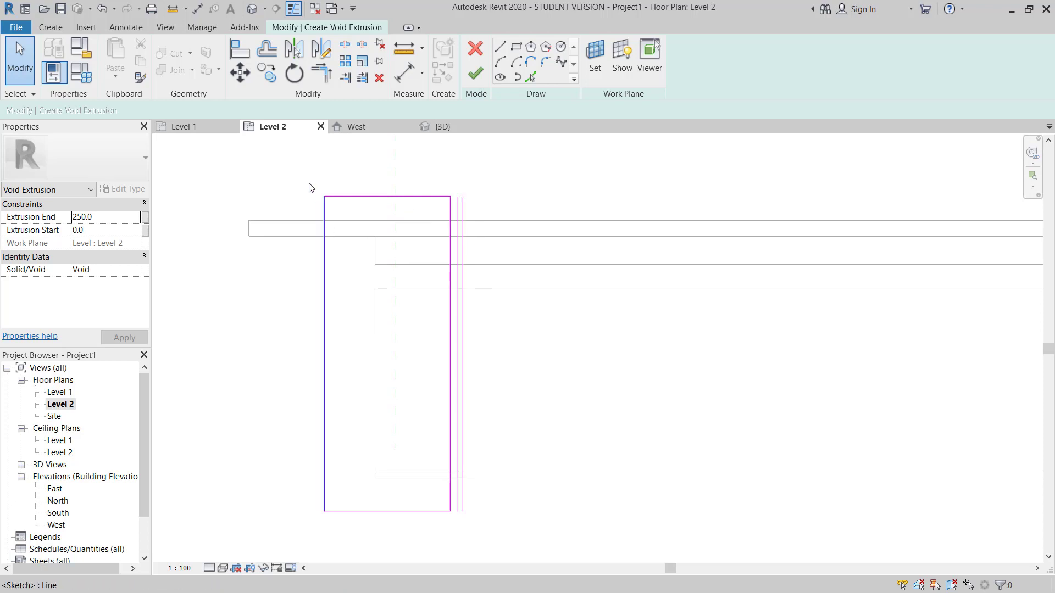
pyautogui.moveTo(301, 168); pyautogui.dragTo(551, 537)
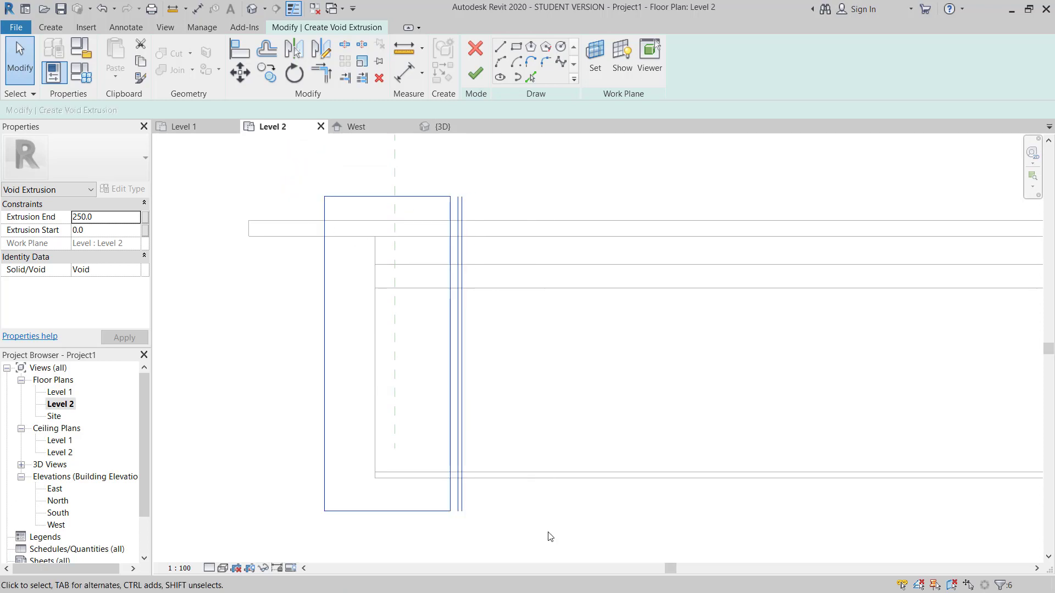
pyautogui.click(444, 354)
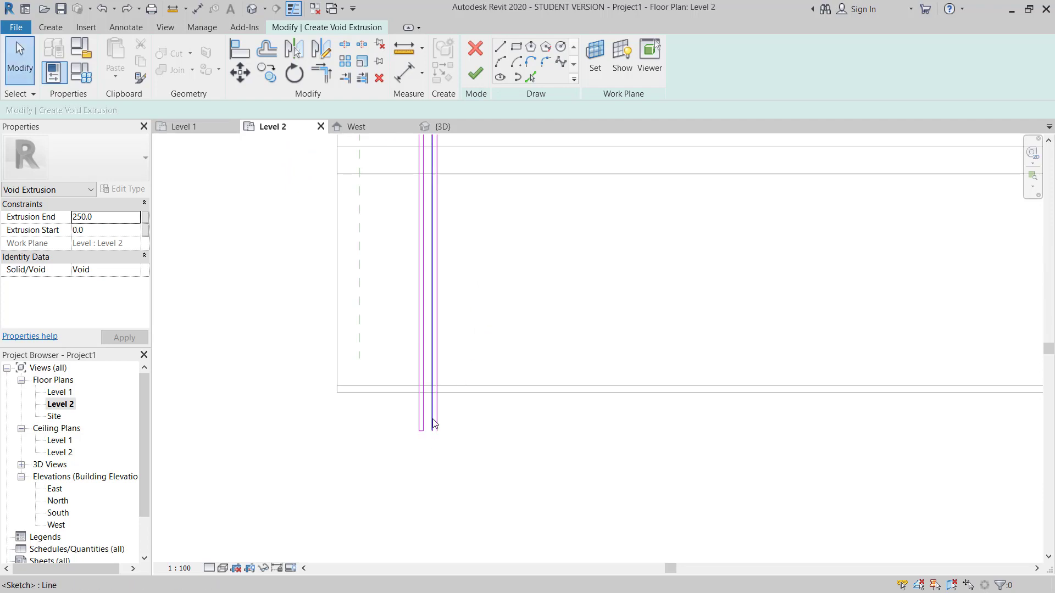
# - Draw a line across the gap between the two void strips, joining their facing long sides at the canopy's front end
pyautogui.scroll(4, 431, 433)
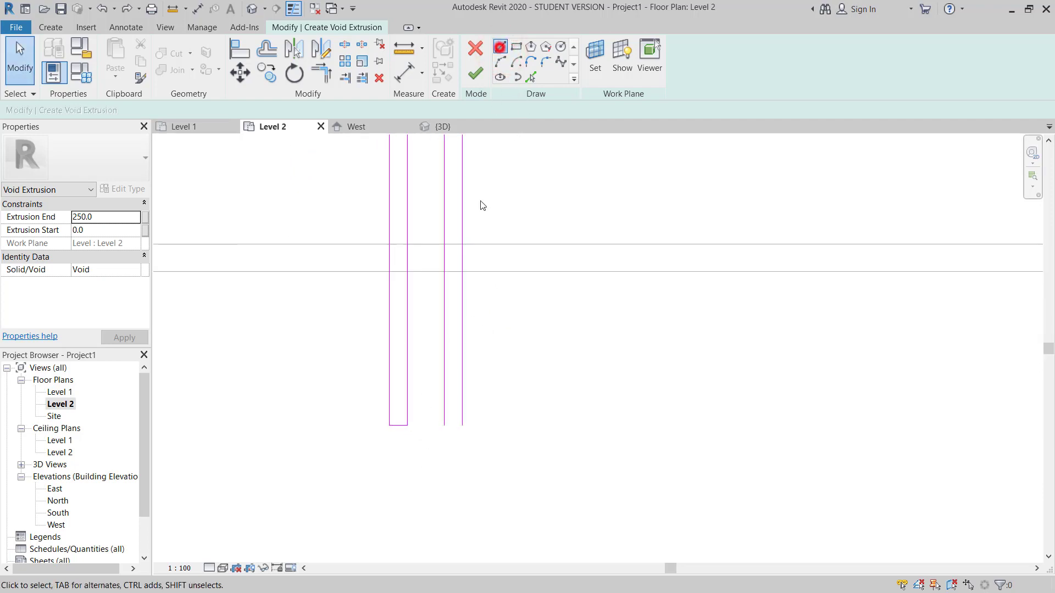
pyautogui.click(499, 49)
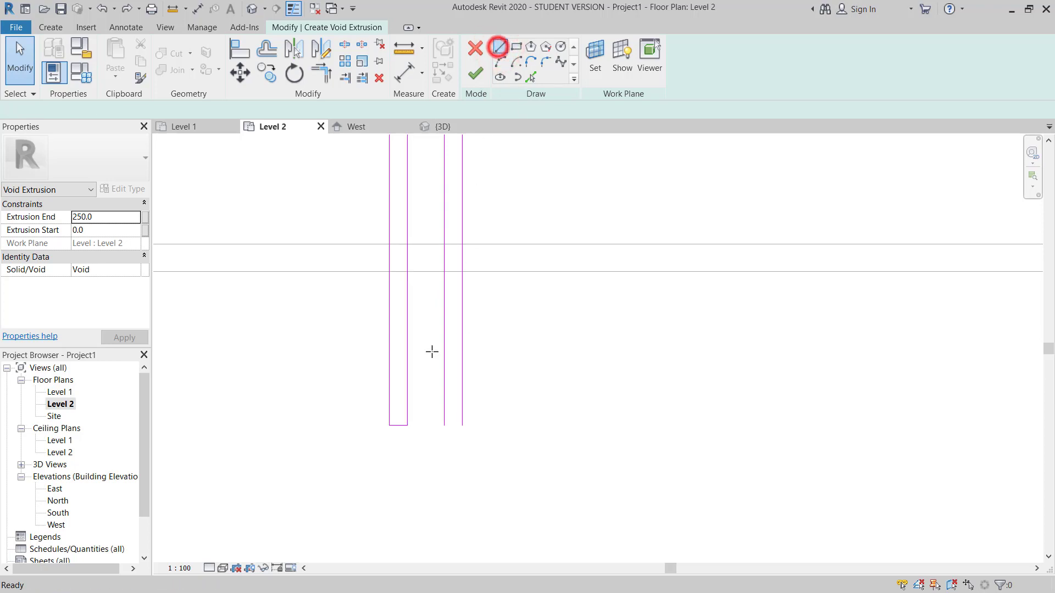
pyautogui.click(407, 425)
pyautogui.click(443, 424)
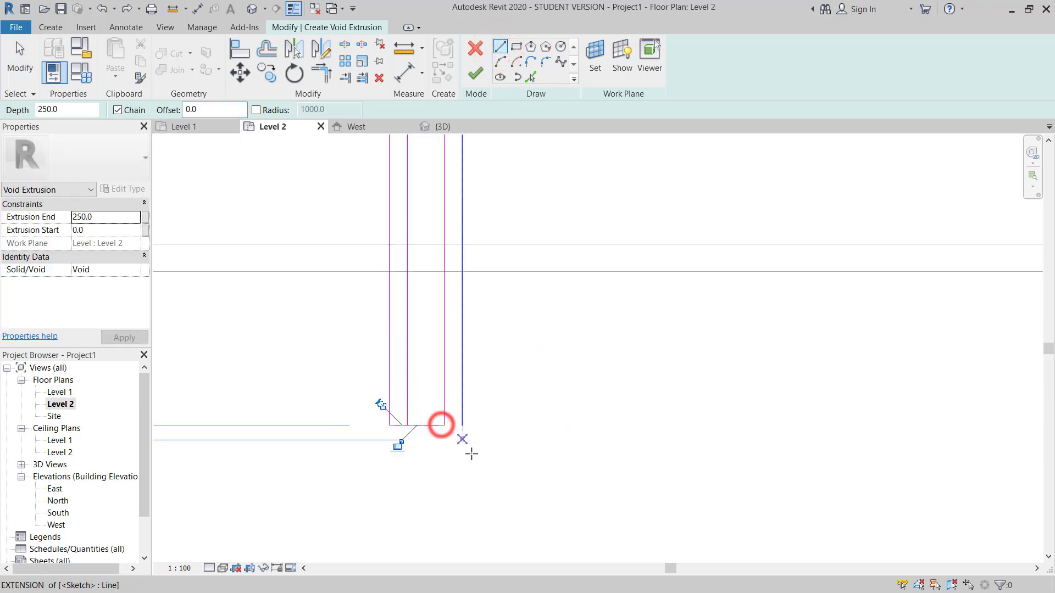
pyautogui.scroll(-2, 471, 447)
pyautogui.press('Escape')
pyautogui.press('Escape')
pyautogui.scroll(-1, 451, 447)
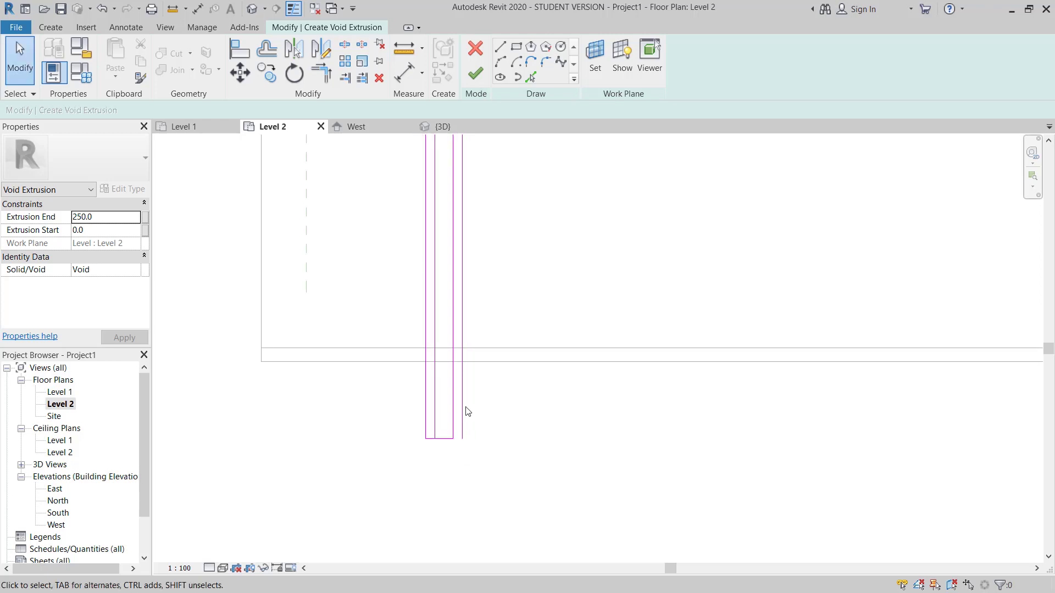
# - Close the second void strip at the wall end with a short line between its two long sides
pyautogui.moveTo(474, 386); pyautogui.dragTo(482, 548, button='middle')
pyautogui.moveTo(482, 257); pyautogui.dragTo(487, 473, button='middle')
pyautogui.scroll(-1, 485, 294)
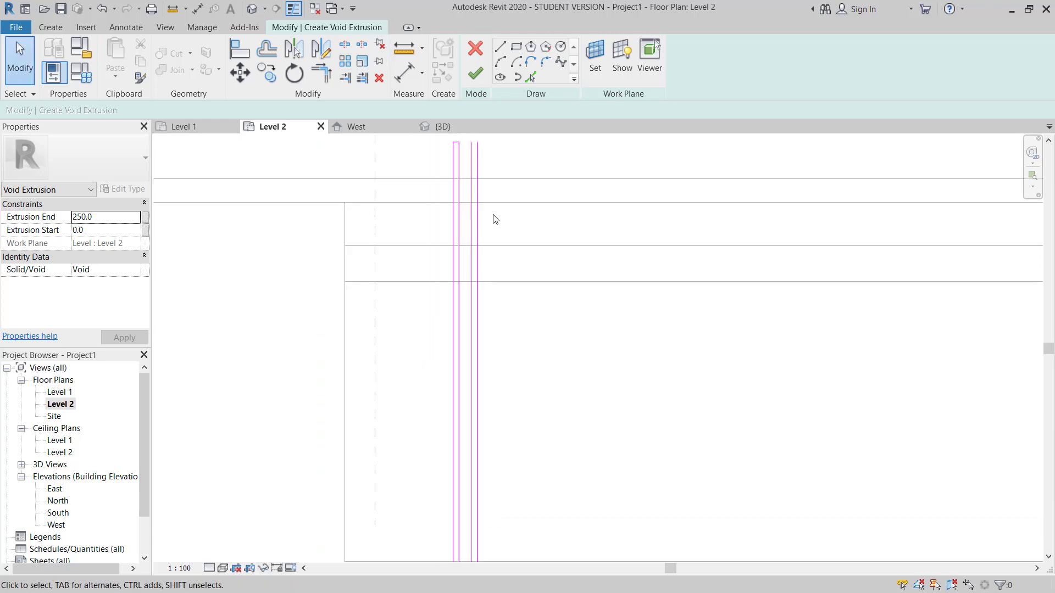
pyautogui.scroll(2, 492, 140)
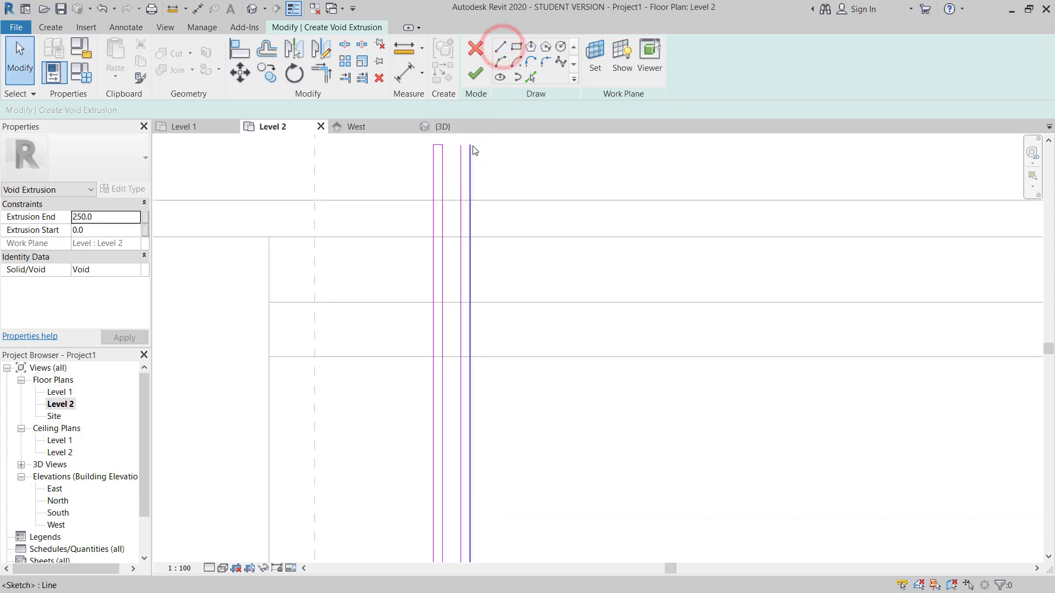
pyautogui.click(503, 46)
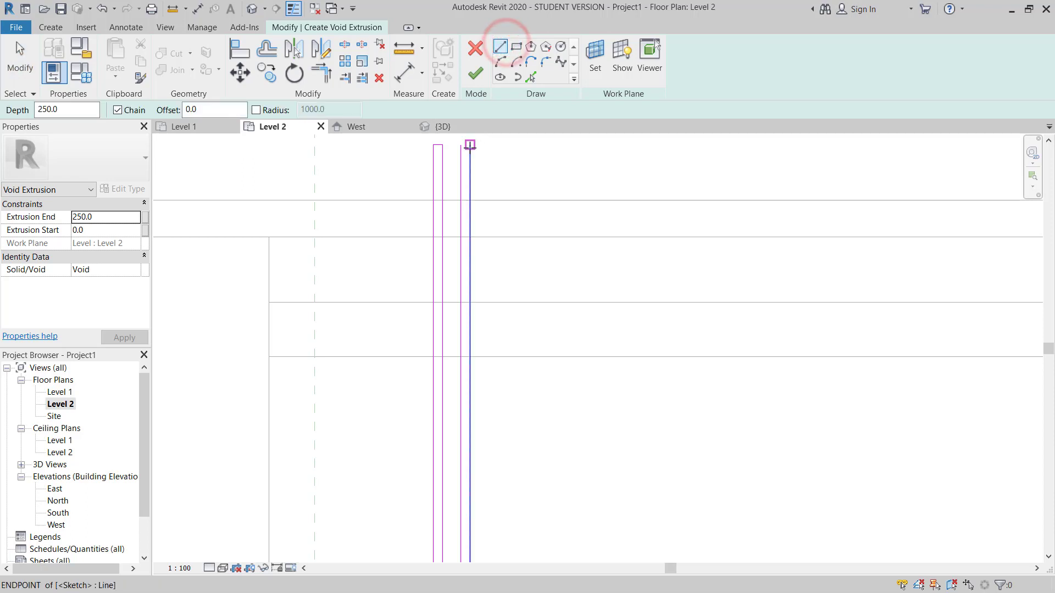
pyautogui.click(463, 146)
pyautogui.press('Escape')
pyautogui.press('Escape')
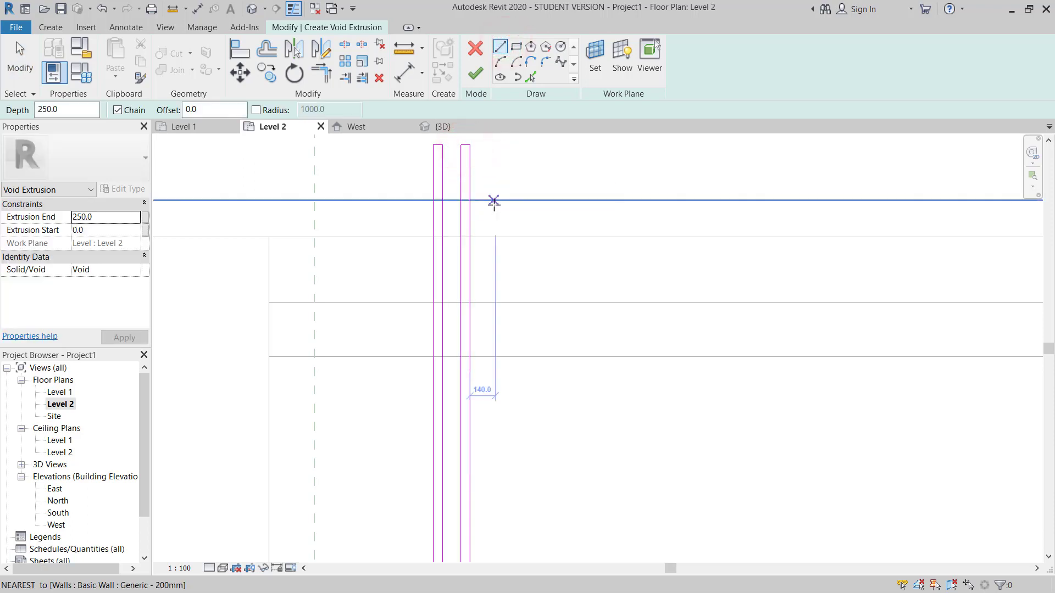
pyautogui.moveTo(528, 166); pyautogui.dragTo(534, 199, button='middle')
pyautogui.scroll(-3, 495, 172)
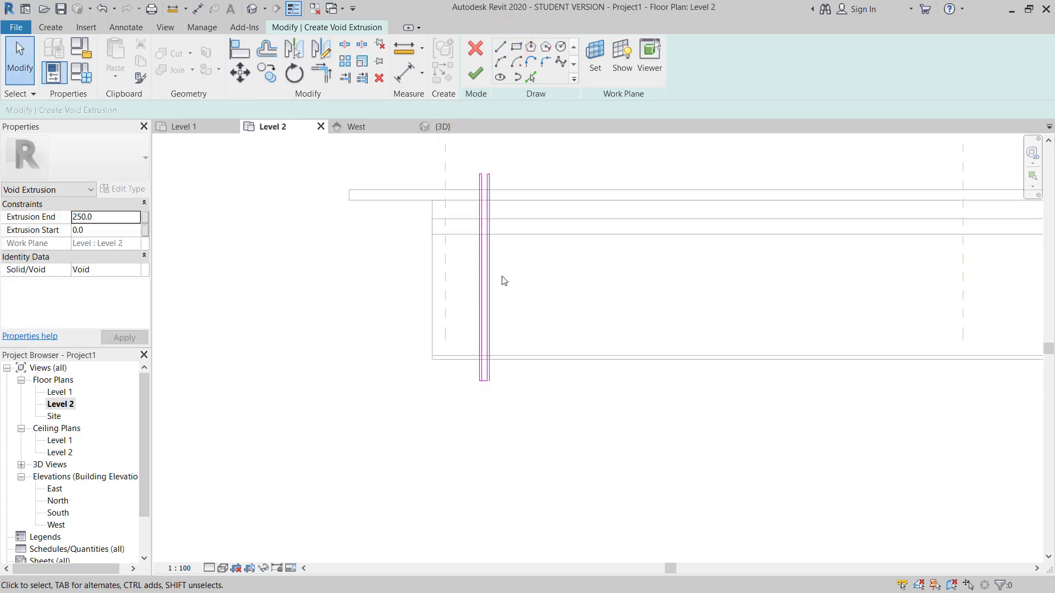
# - Delete the short line closing the first void strip at the canopy's front end
pyautogui.scroll(5, 472, 388)
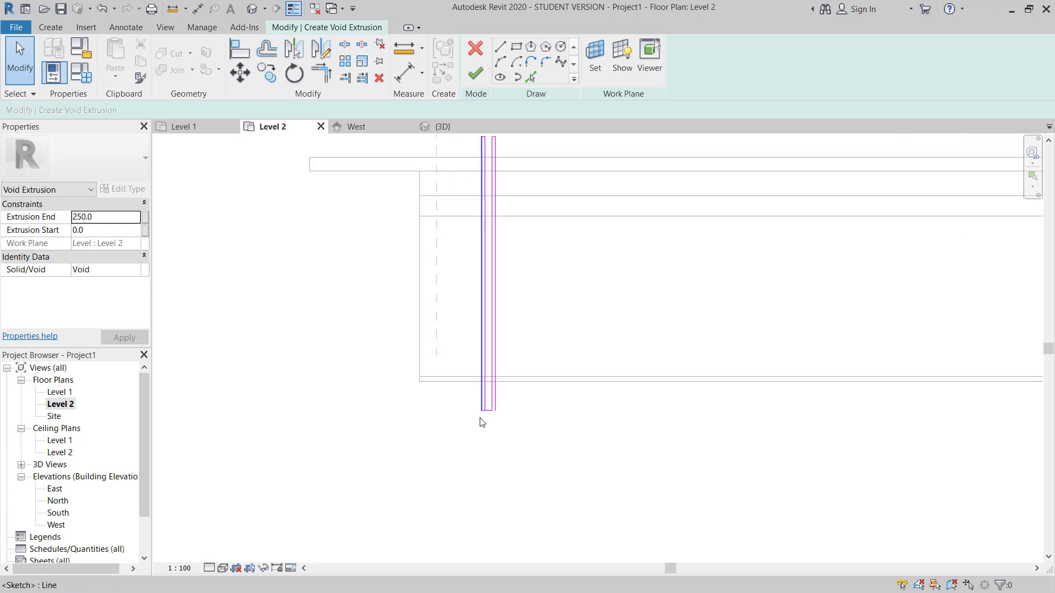
pyautogui.moveTo(502, 407); pyautogui.dragTo(497, 405)
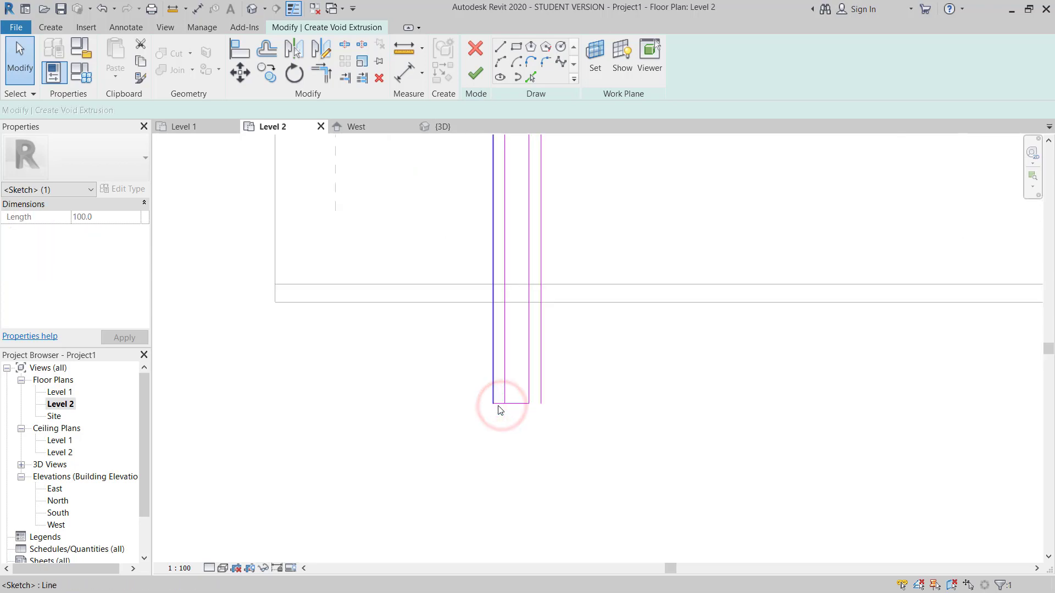
pyautogui.scroll(2, 499, 408)
pyautogui.click(498, 401)
pyautogui.press('Delete')
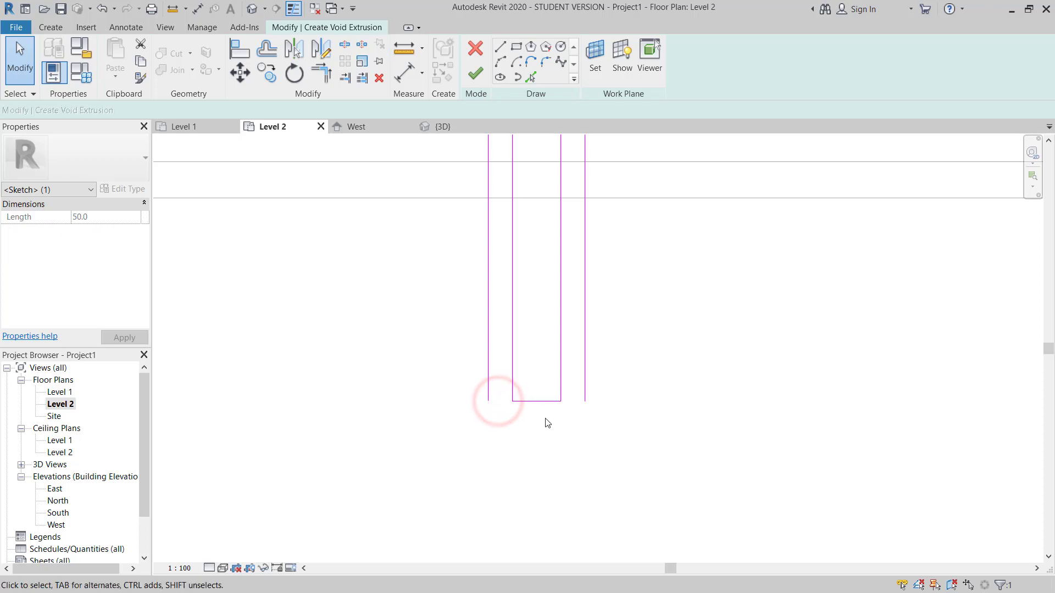
pyautogui.scroll(-6, 547, 423)
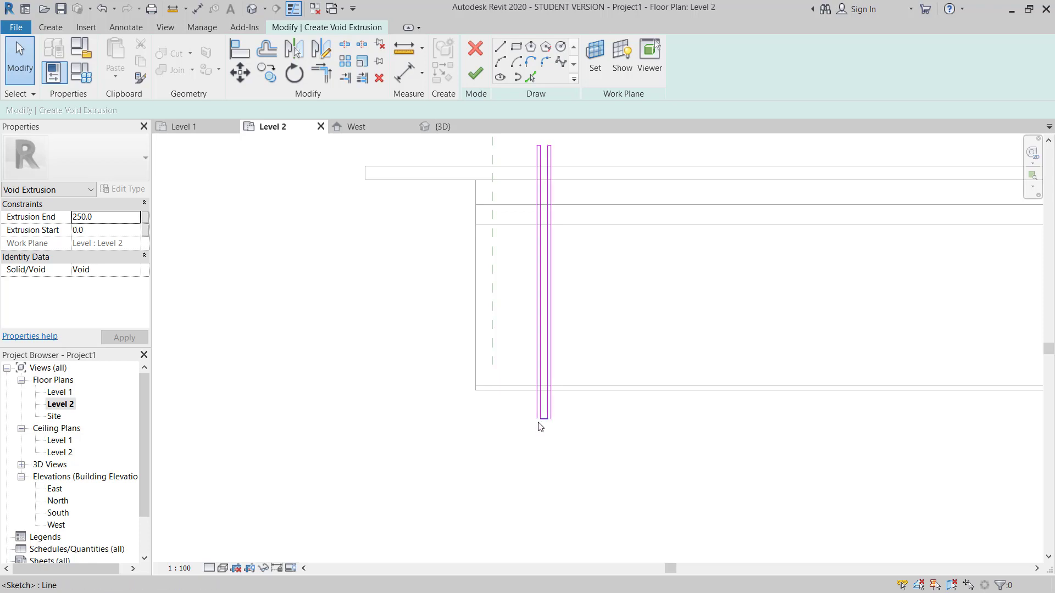
# - Draw chained lines from the first strip's open front end: about 1900 mm outward, 4700 mm past the wall, and across beyond the canopy's far end
pyautogui.click(476, 73)
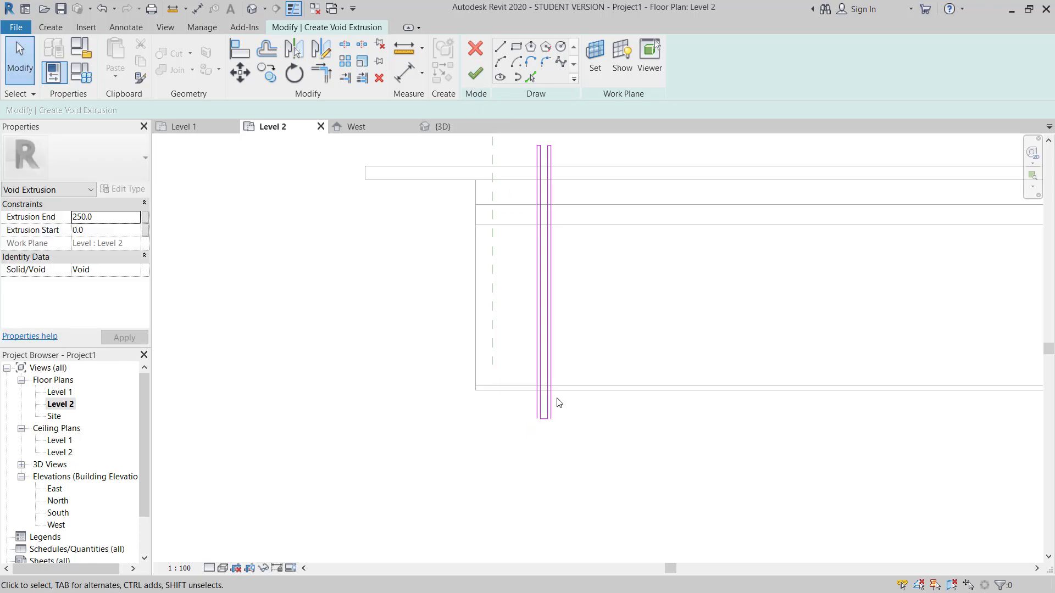
pyautogui.moveTo(579, 410); pyautogui.dragTo(555, 443, button='middle')
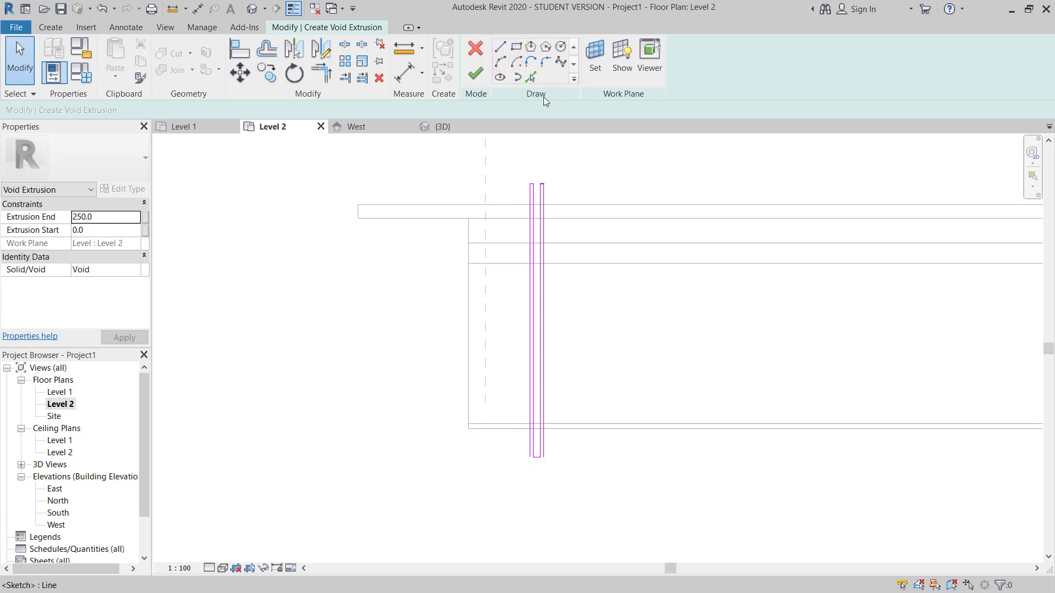
pyautogui.click(530, 454)
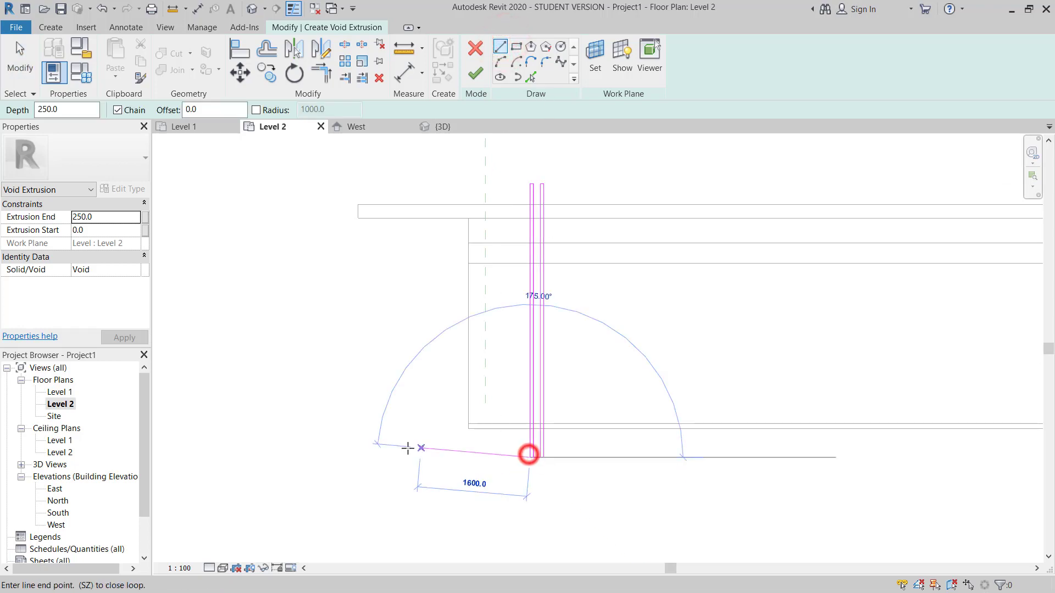
pyautogui.click(404, 457)
pyautogui.moveTo(422, 178); pyautogui.dragTo(414, 257, button='middle')
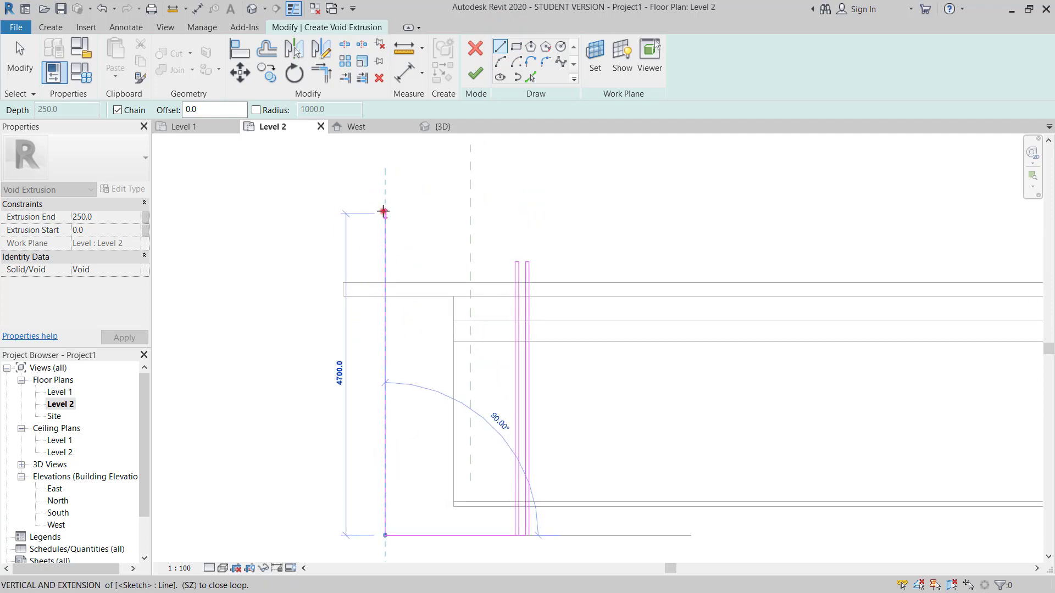
pyautogui.click(384, 211)
pyautogui.scroll(-3, 383, 211)
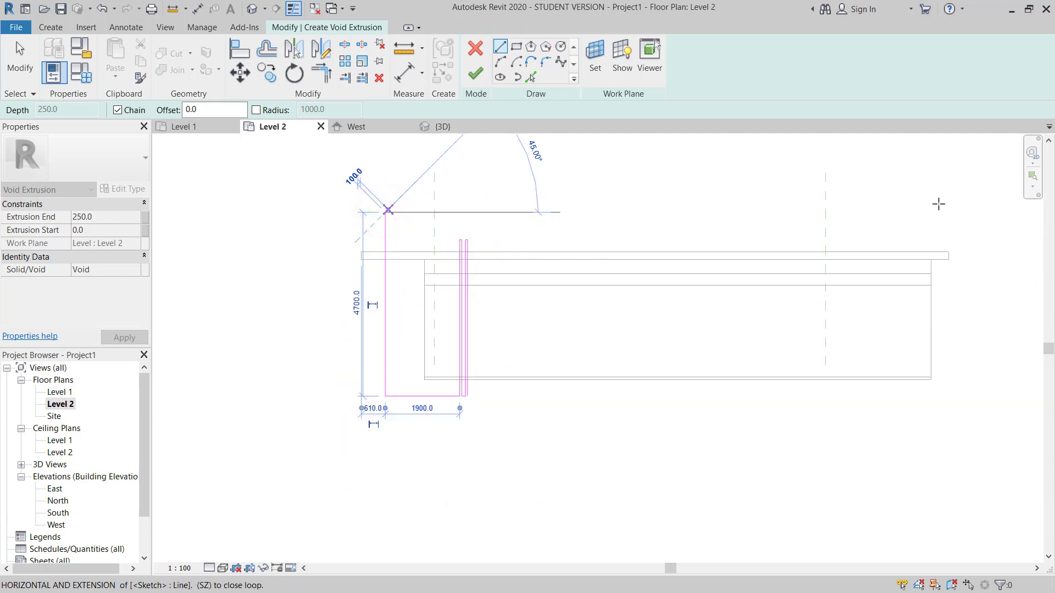
pyautogui.click(956, 200)
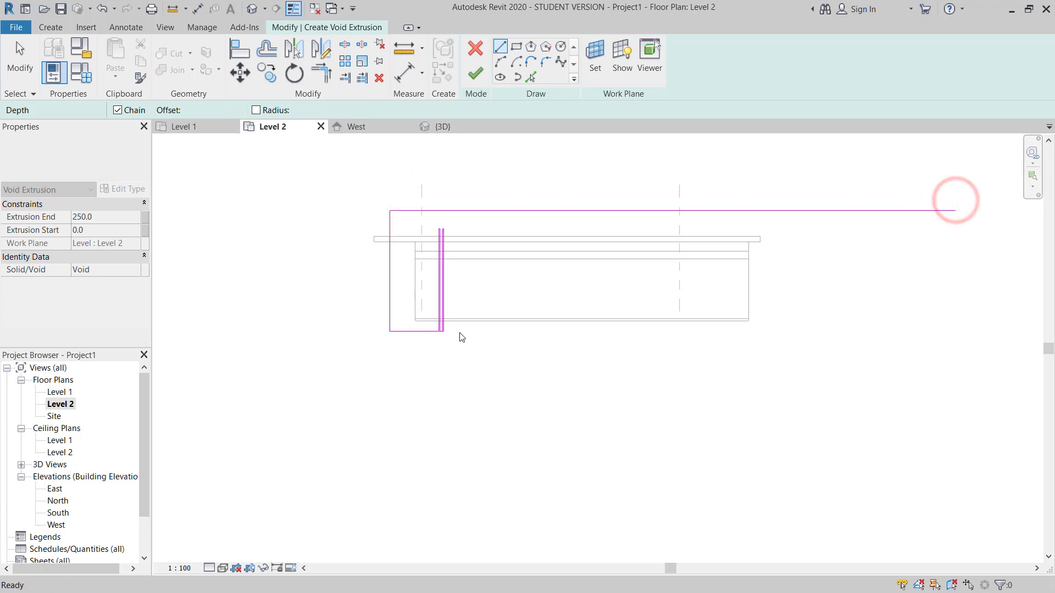
pyautogui.scroll(1, 462, 337)
pyautogui.press('Escape')
pyautogui.press('Escape')
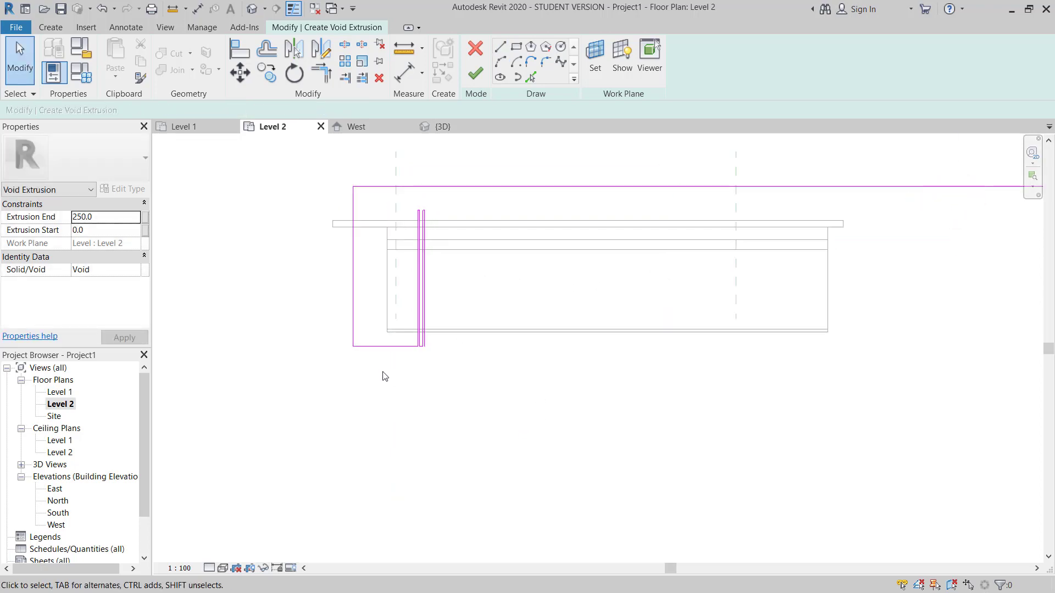
# - Mirror both void strips with their outward and side lines across an axis perpendicular to the wall, about 4100 mm from the far reference plane
pyautogui.moveTo(394, 371); pyautogui.dragTo(472, 200)
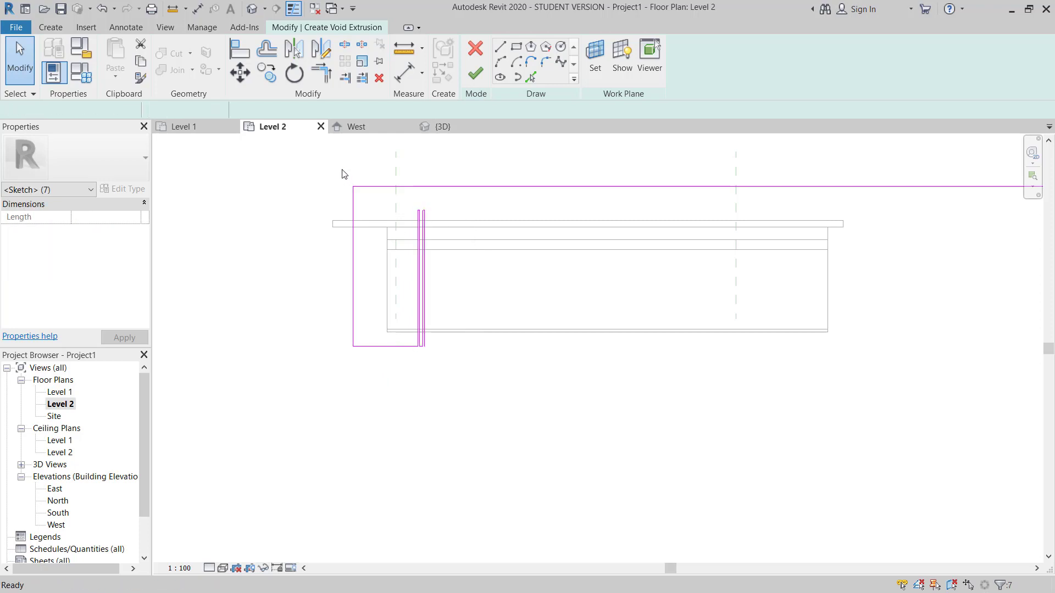
pyautogui.moveTo(342, 170)
pyautogui.mouseDown()
pyautogui.moveTo(467, 354)
pyautogui.moveTo(471, 308)
pyautogui.moveTo(473, 358)
pyautogui.mouseUp()
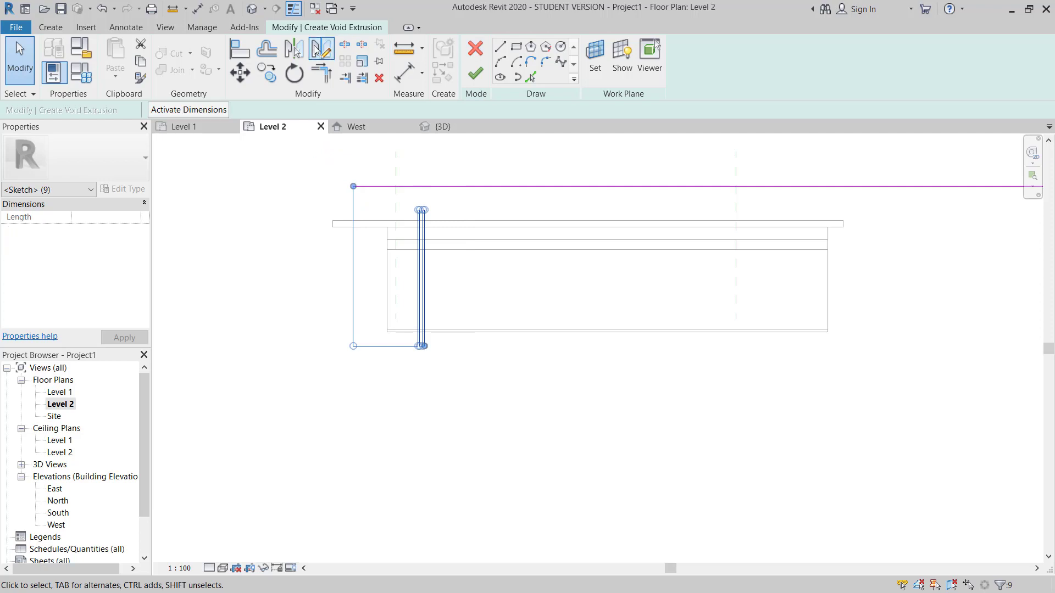
pyautogui.click(595, 221)
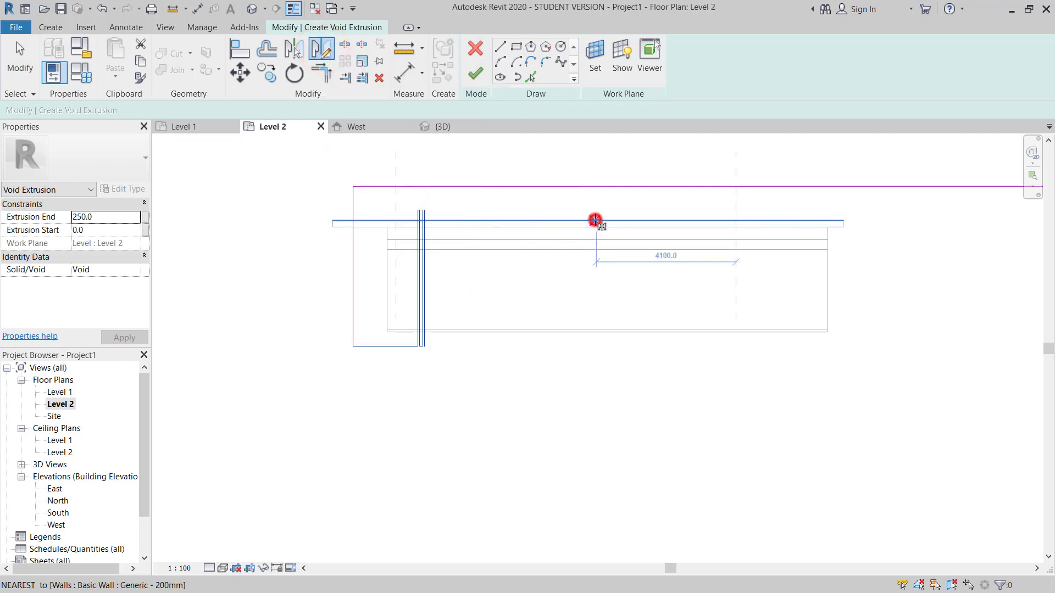
pyautogui.click(594, 347)
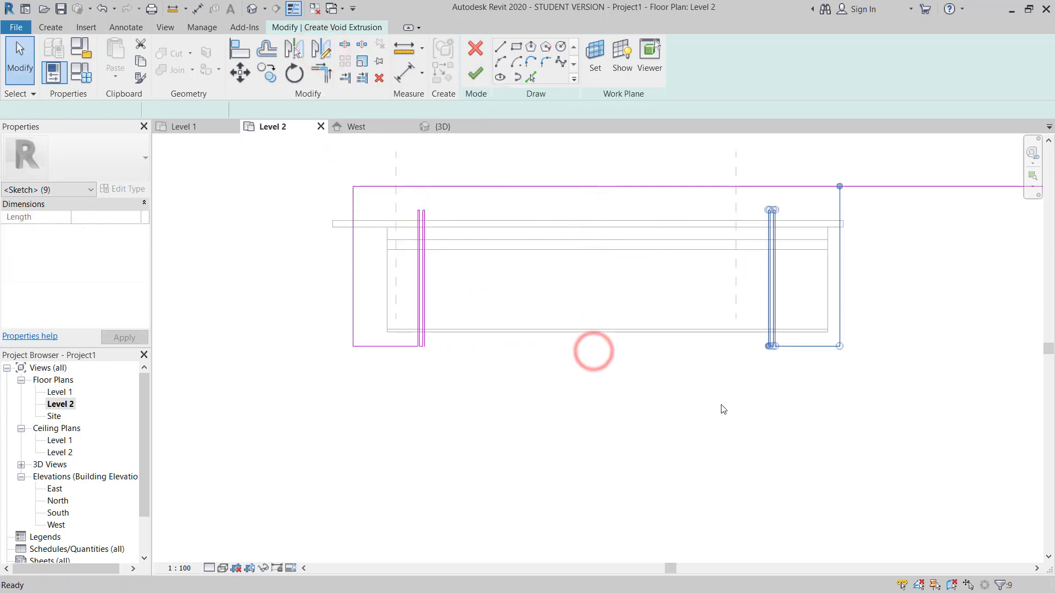
pyautogui.click(761, 404)
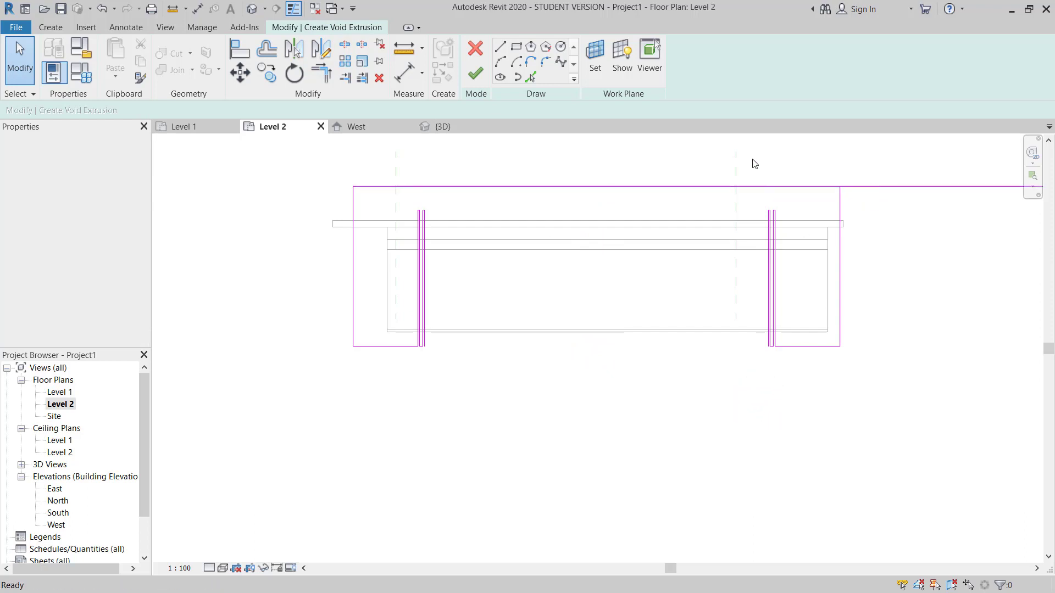
# - Nudge the mirrored strips and their side lines outward so the outline's side clears the wall's far end
pyautogui.moveTo(754, 159)
pyautogui.mouseDown()
pyautogui.moveTo(899, 413)
pyautogui.moveTo(883, 405)
pyautogui.mouseUp()
pyautogui.press('Right')
pyautogui.press('Right')
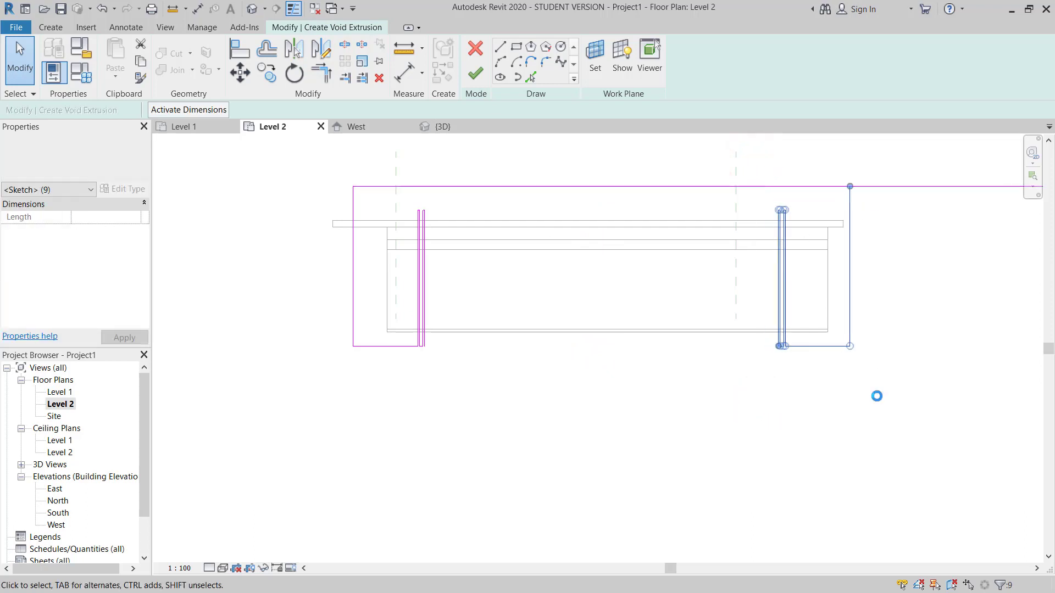
pyautogui.click(878, 281)
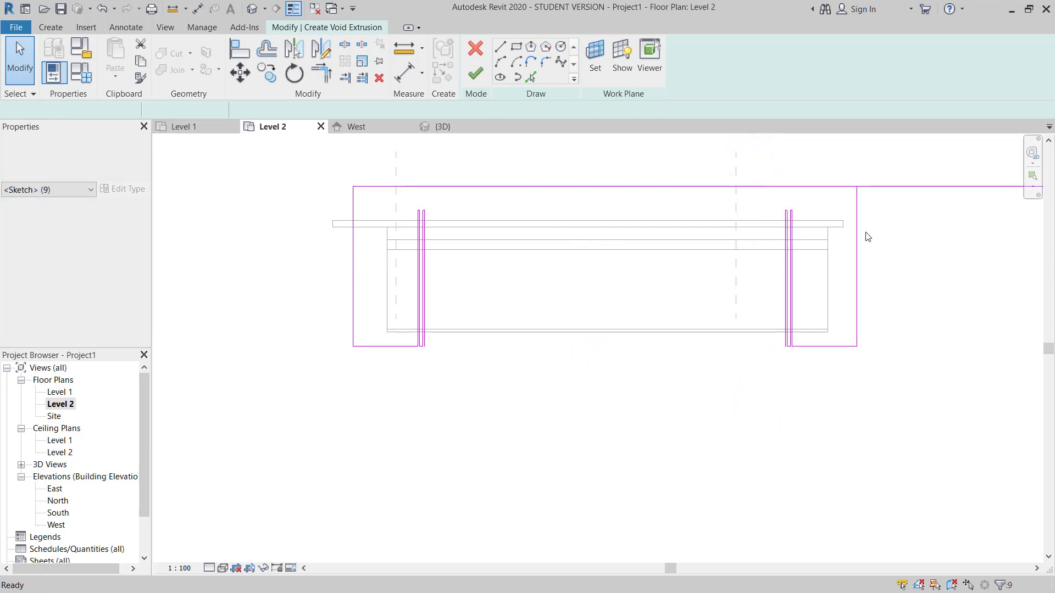
# - Trim the long line past the wall to a corner with the mirrored side line
pyautogui.click(855, 190)
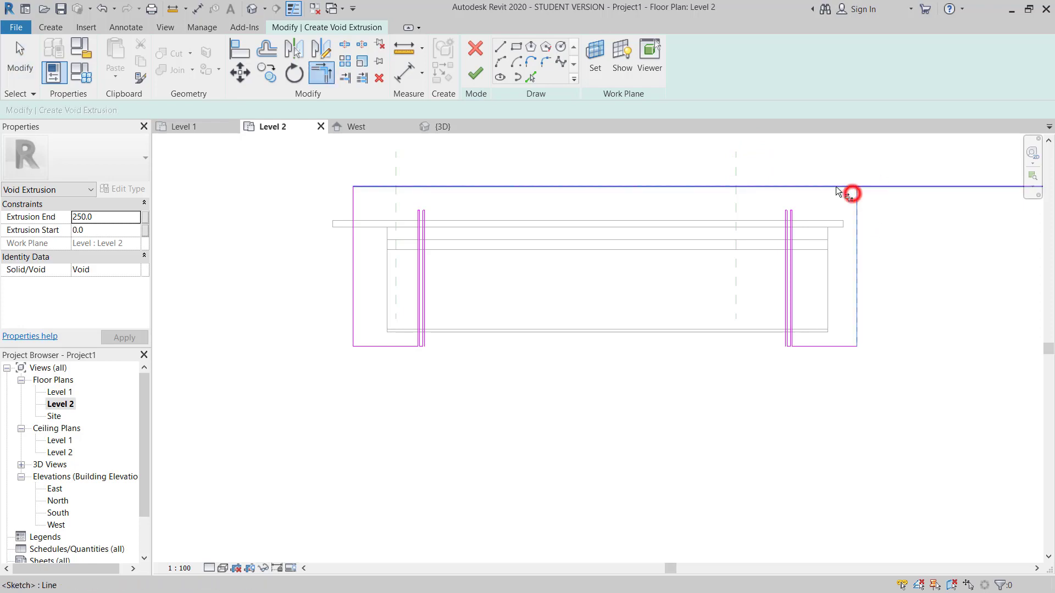
pyautogui.click(833, 186)
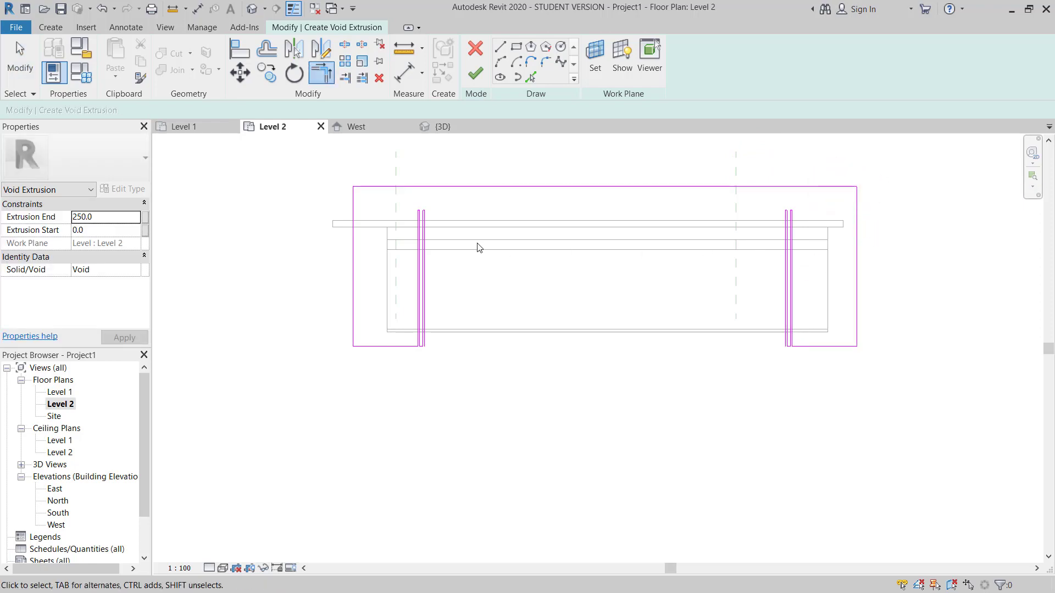
pyautogui.press('Escape')
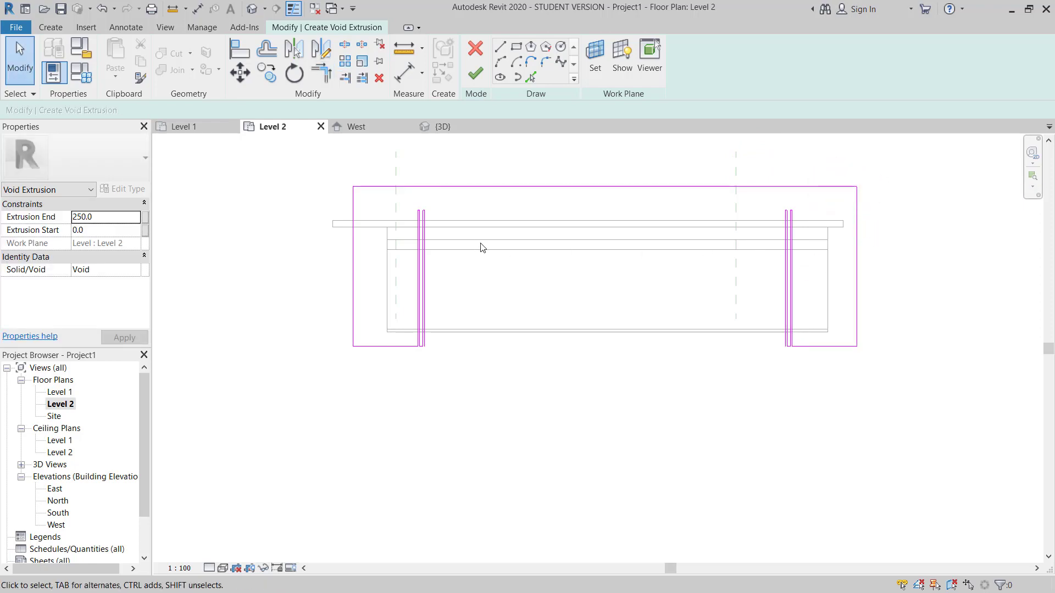
# - Try to join the two strip pairs with a line between their inner strips' ends past the wall
pyautogui.click(500, 46)
pyautogui.scroll(5, 423, 216)
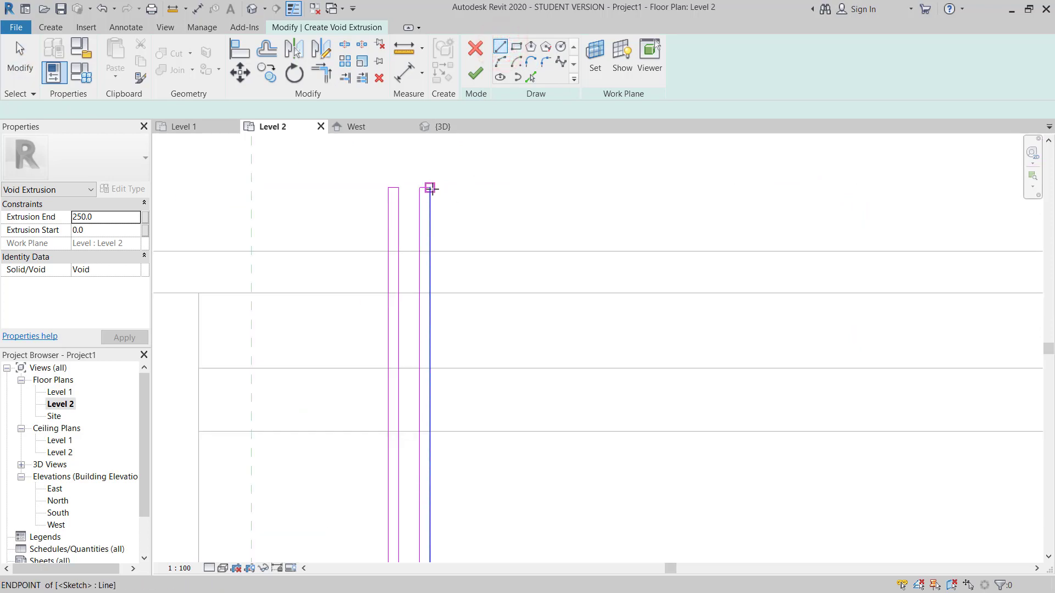
pyautogui.click(430, 188)
pyautogui.scroll(-2, 442, 198)
pyautogui.moveTo(718, 203); pyautogui.dragTo(449, 245, button='middle')
pyautogui.moveTo(1009, 242); pyautogui.dragTo(711, 253, button='middle')
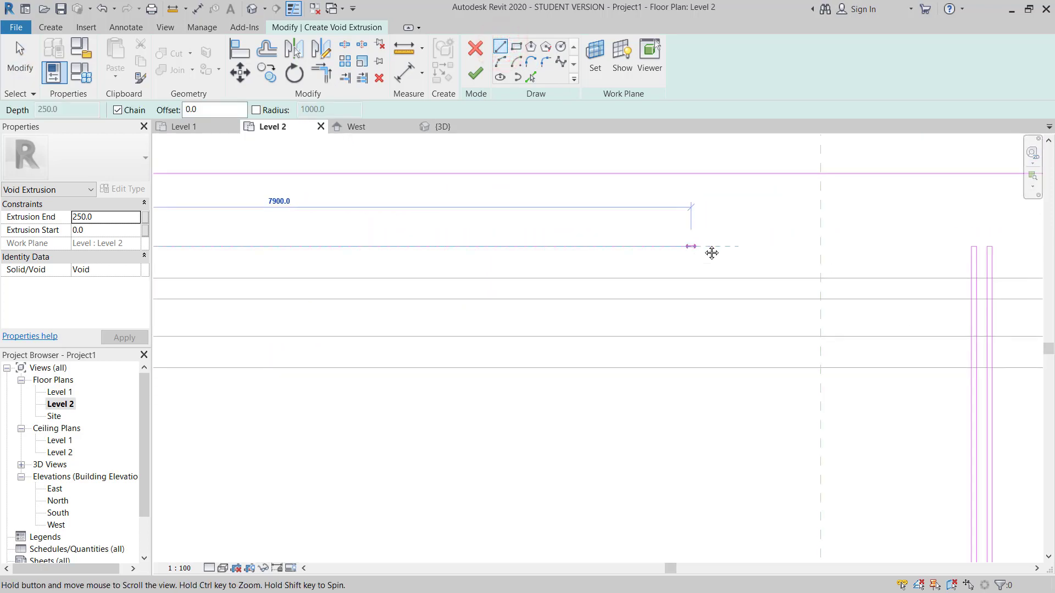
pyautogui.click(969, 247)
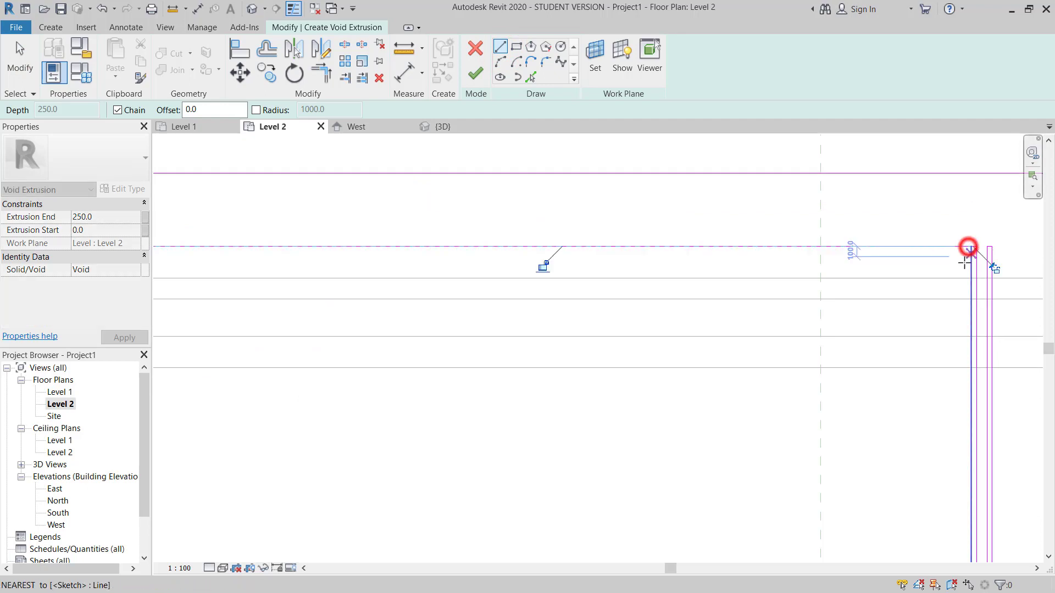
# - Delete the short line closing the mirrored pair's inner strip past the wall
pyautogui.press('Escape')
pyautogui.press('Escape')
pyautogui.moveTo(959, 269); pyautogui.dragTo(982, 238)
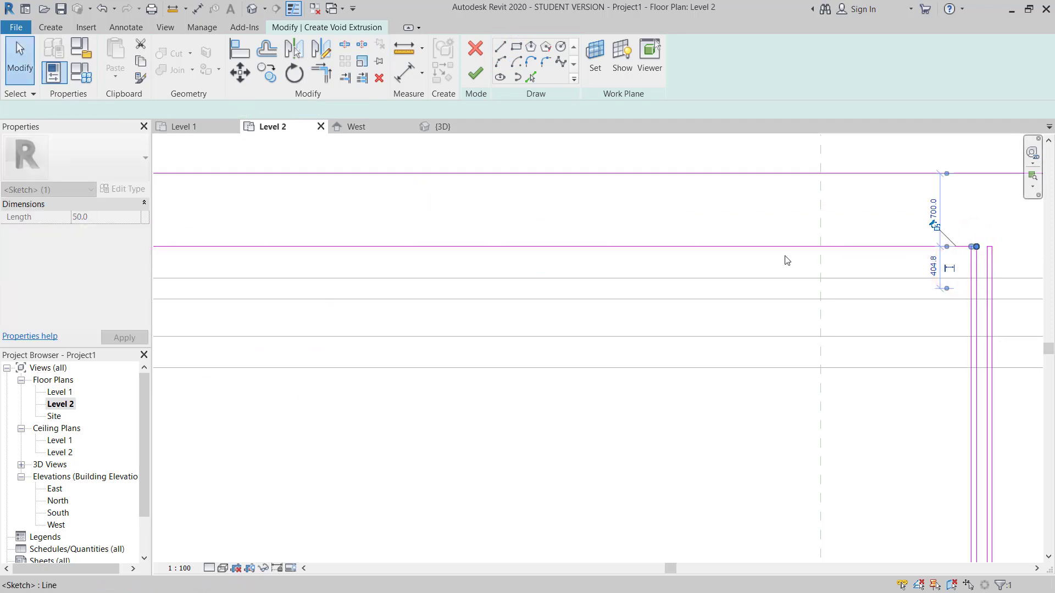
pyautogui.press('Delete')
# - Undo the short closing line's deletion and remove the long line joining the strip pairs past the wall
pyautogui.scroll(-2, 902, 254)
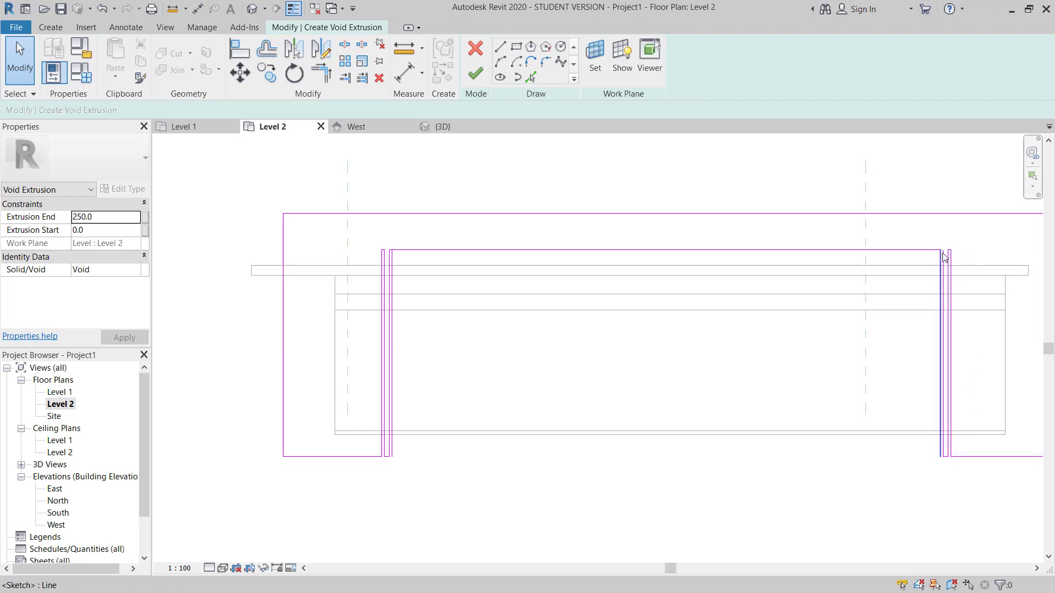
pyautogui.scroll(2, 944, 257)
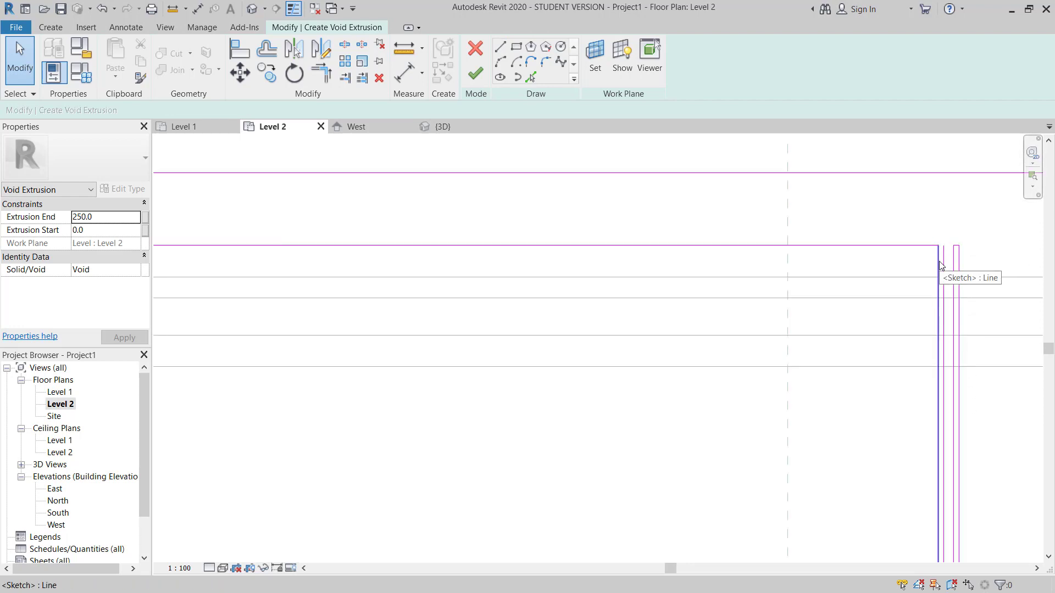
pyautogui.scroll(-2, 948, 243)
pyautogui.moveTo(960, 348); pyautogui.dragTo(959, 344, button='middle')
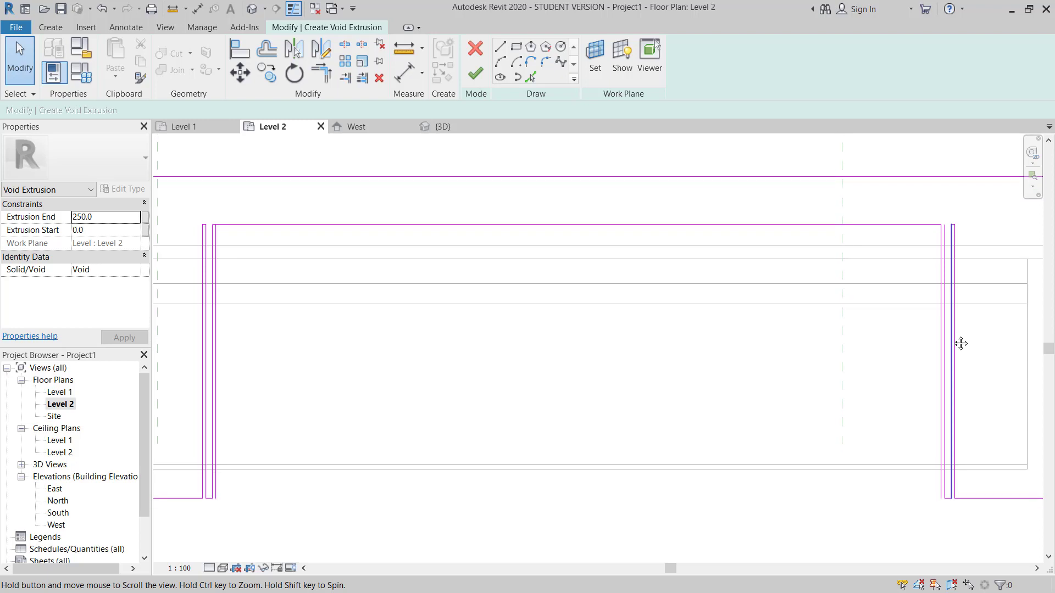
pyautogui.click(883, 226)
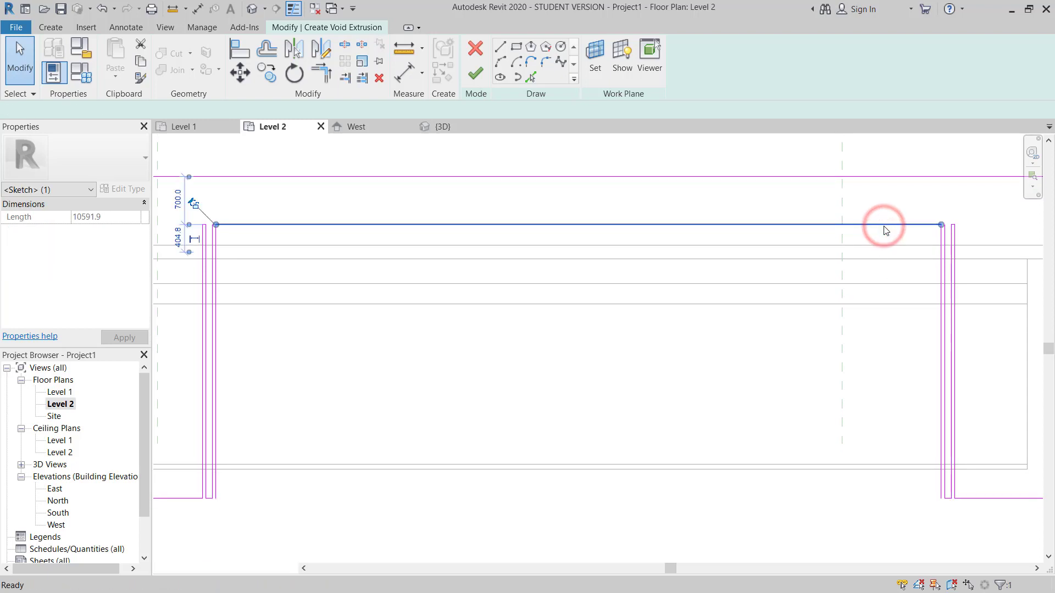
pyautogui.hotkey('ctrl', 'z')
pyautogui.scroll(2, 883, 226)
pyautogui.click(885, 246)
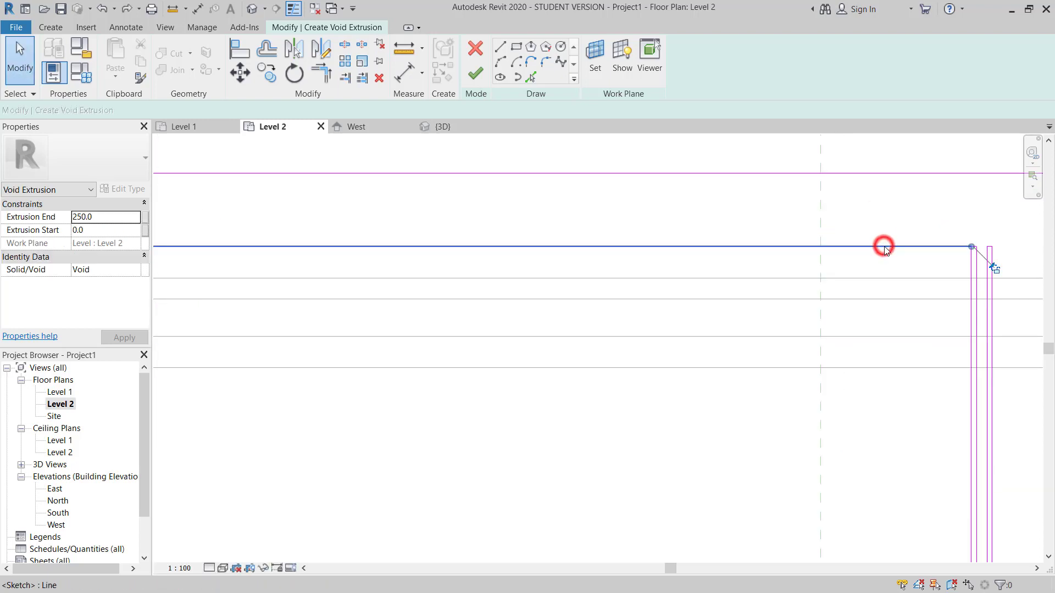
pyautogui.scroll(-3, 923, 367)
pyautogui.press('Escape')
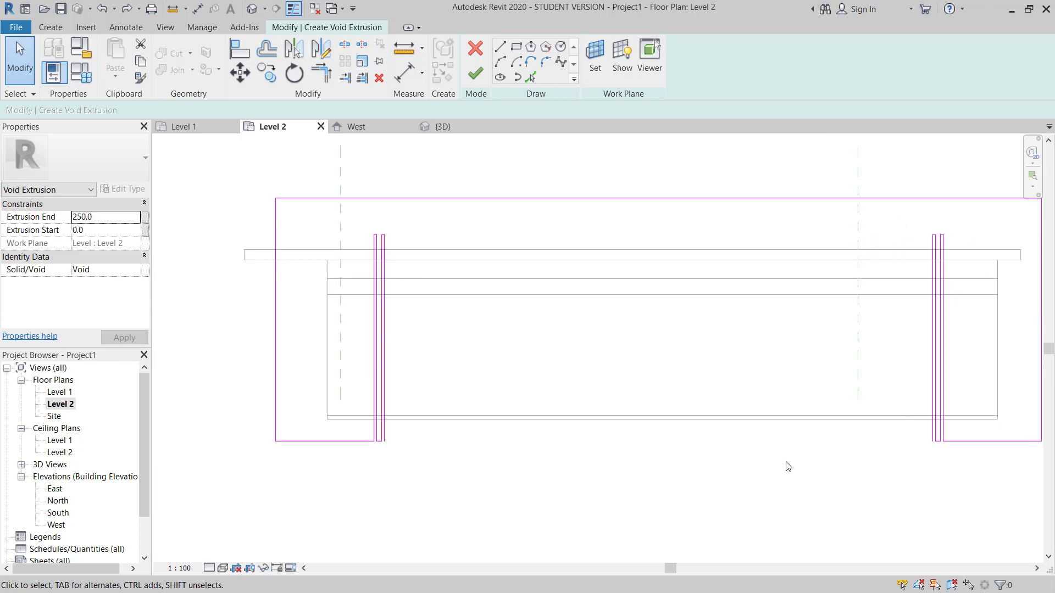
# - Draw a line at the canopy's front end joining the inner long sides of the two strip pairs
pyautogui.click(500, 53)
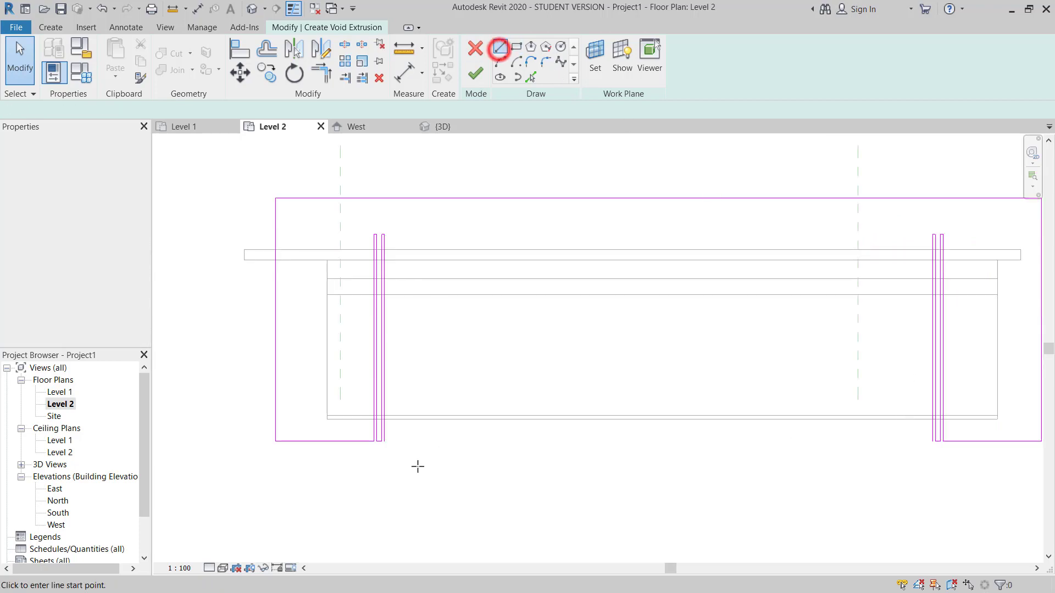
pyautogui.click(387, 441)
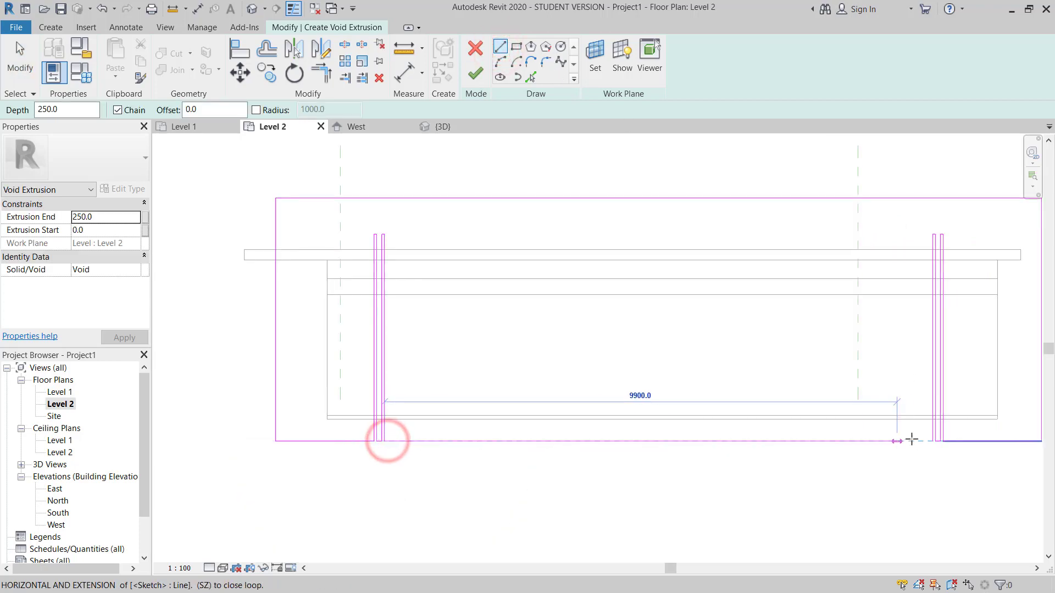
pyautogui.click(929, 441)
pyautogui.press('Escape')
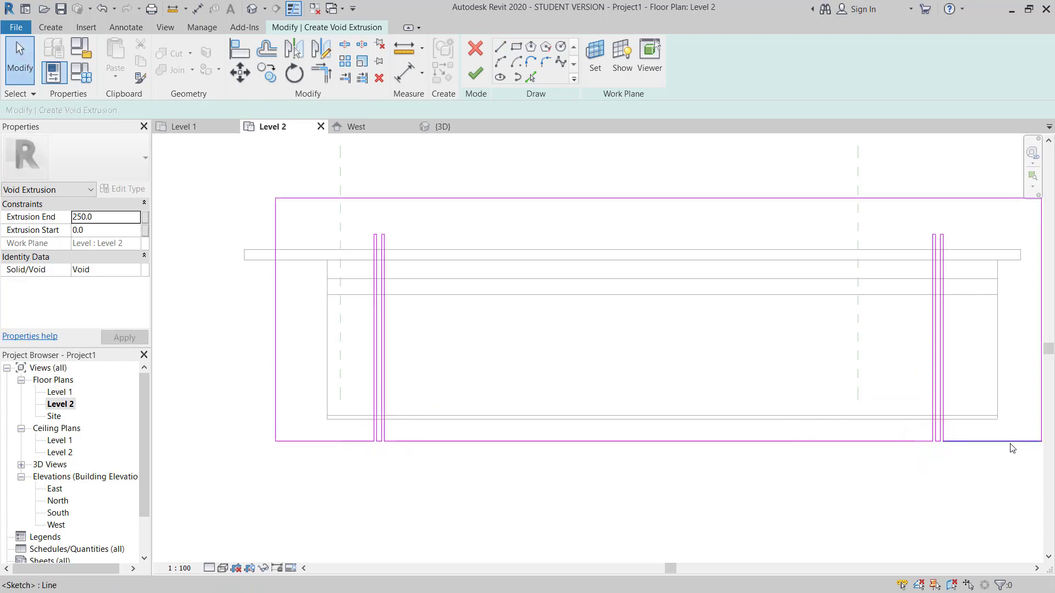
# - Check that the void outline forms one continuous closed chain of lines
pyautogui.press('Tab')
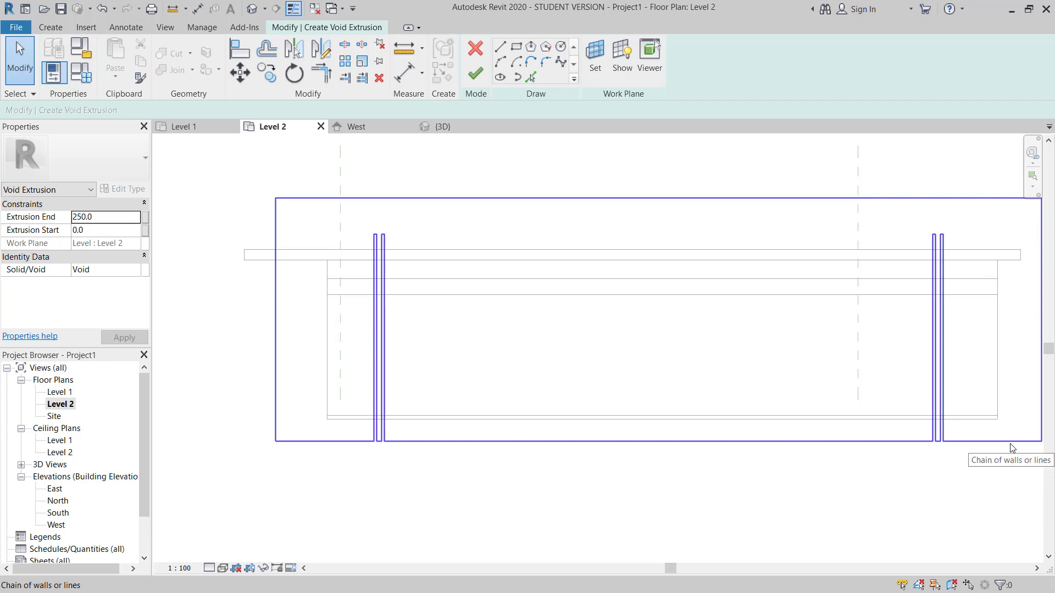
pyautogui.click(1011, 445)
pyautogui.moveTo(661, 464); pyautogui.dragTo(558, 433, button='middle')
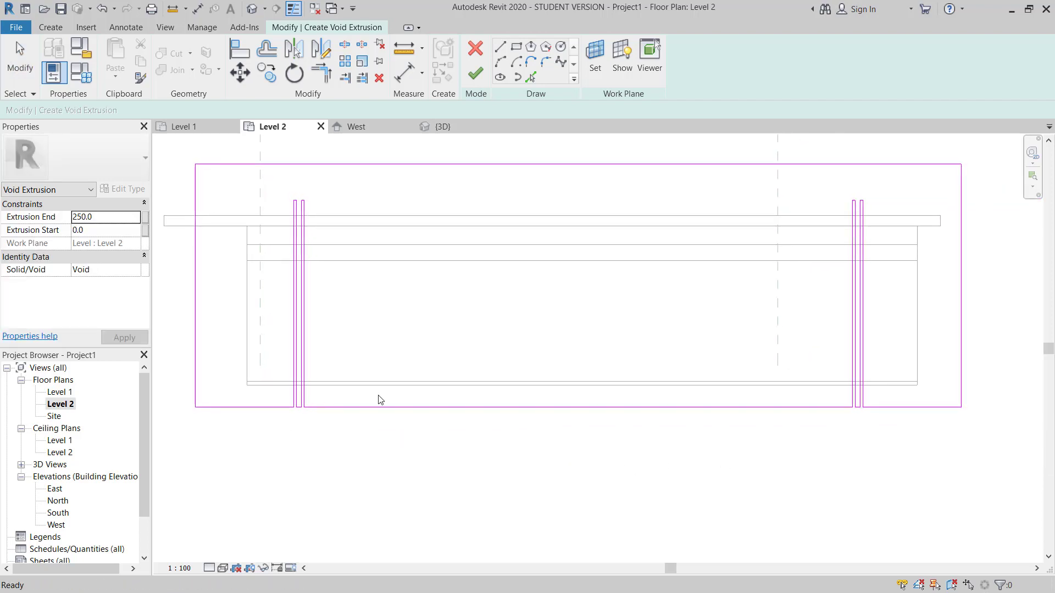
pyautogui.click(283, 456)
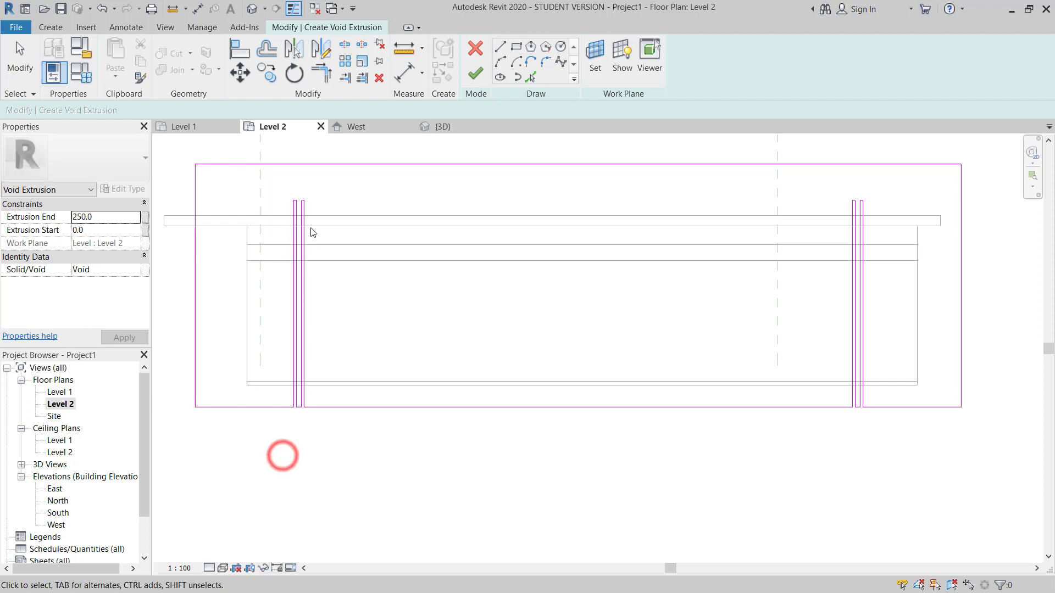
pyautogui.click(265, 449)
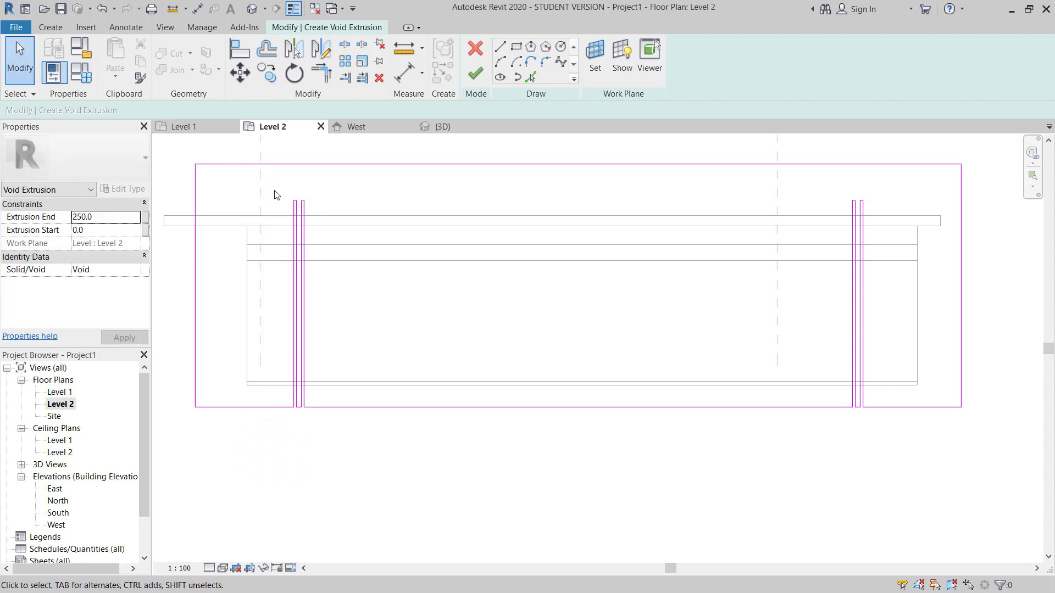
# - Copy the first pair of void strips 1500 mm along the wall toward the mirrored pair
pyautogui.moveTo(274, 191)
pyautogui.mouseDown()
pyautogui.moveTo(319, 264)
pyautogui.moveTo(344, 433)
pyautogui.mouseUp()
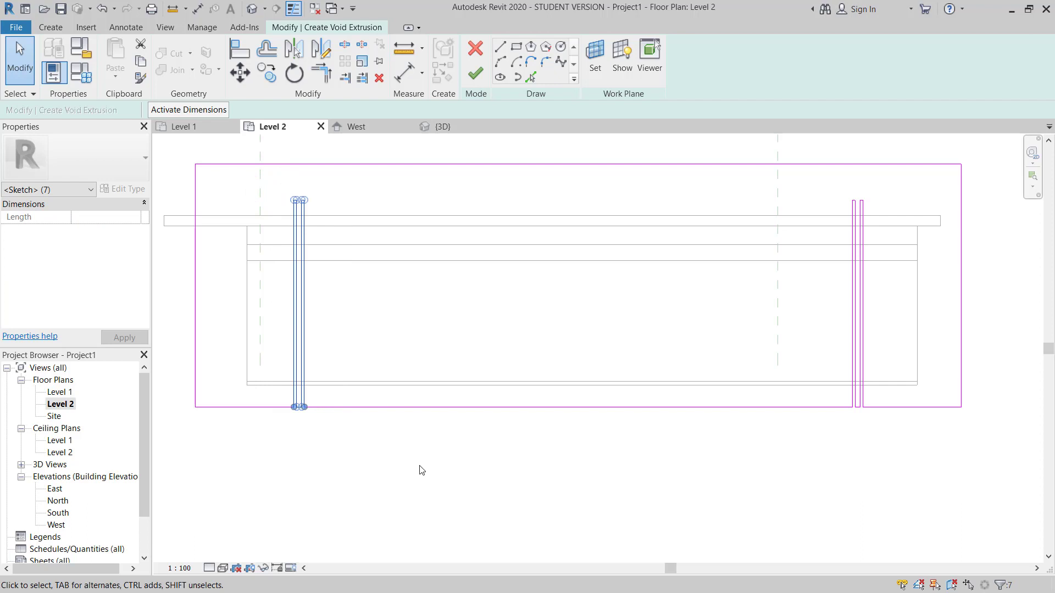
pyautogui.press('m')
pyautogui.press('v')
pyautogui.click(311, 440)
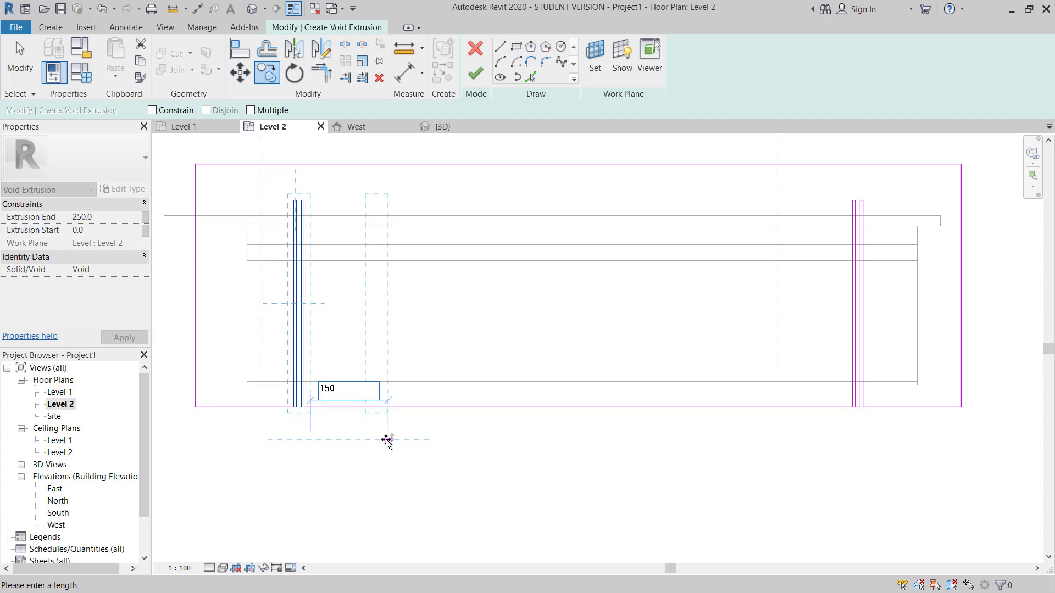
pyautogui.press('Return')
pyautogui.press('Escape')
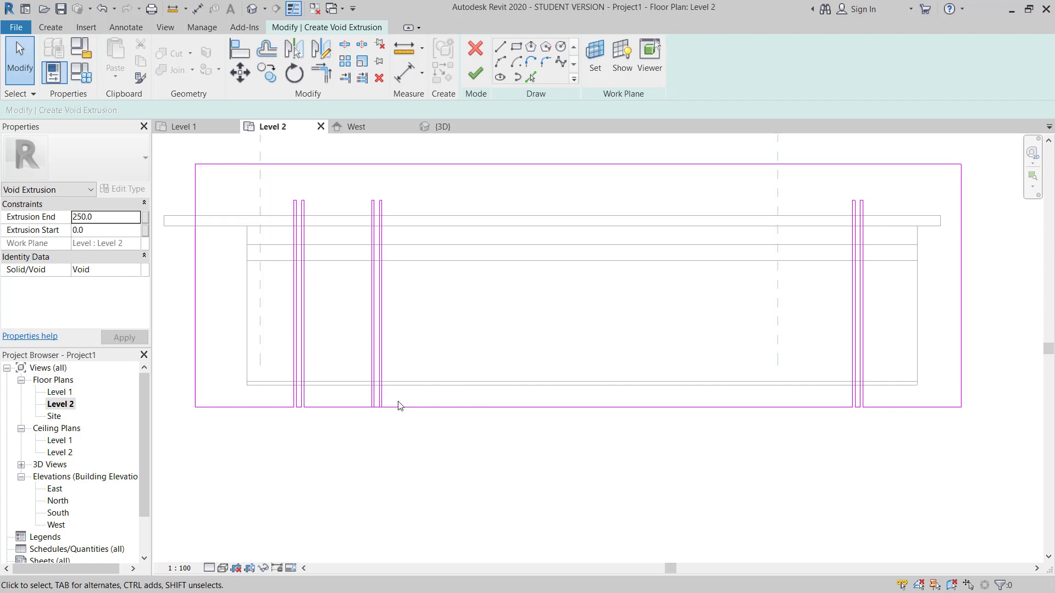
# - Trim the front line to a corner with the copied pair's nearest long side, unjoining the conflicting elements
pyautogui.scroll(3, 379, 412)
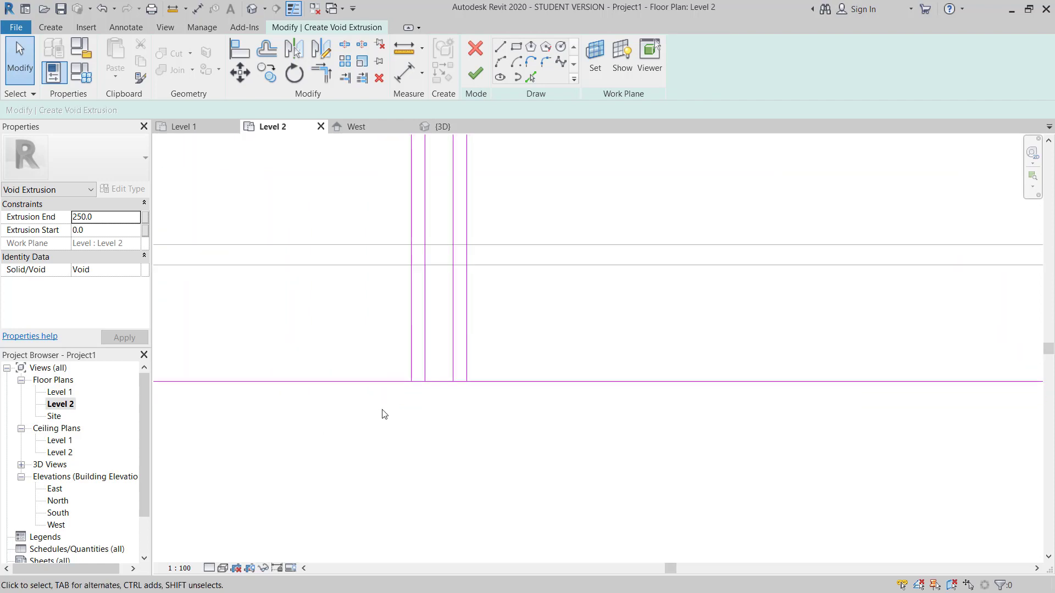
pyautogui.press('t')
pyautogui.press('r')
pyautogui.click(411, 368)
pyautogui.click(398, 379)
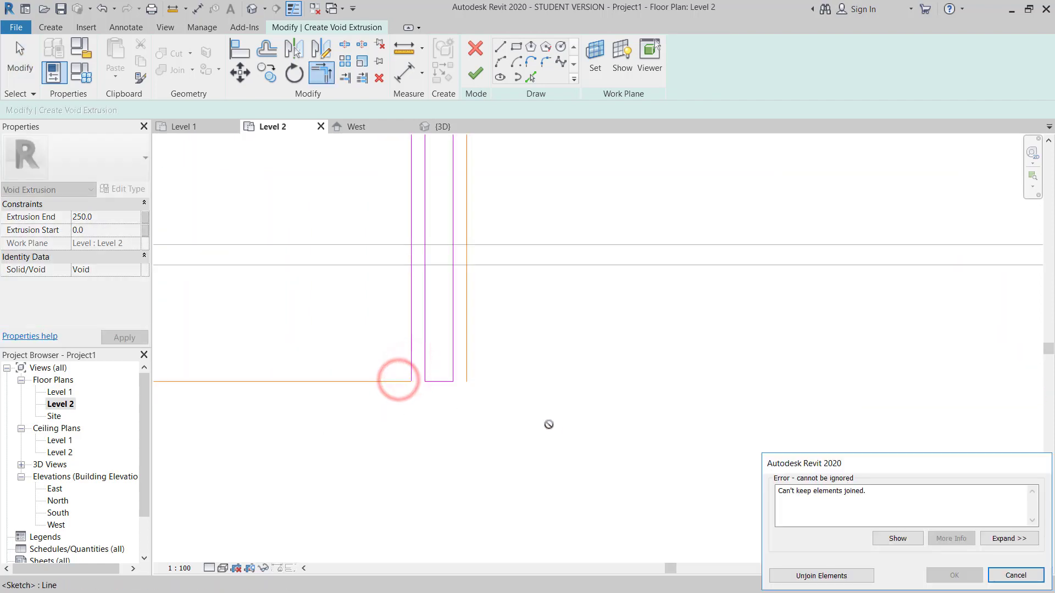
pyautogui.click(822, 575)
pyautogui.scroll(-4, 490, 410)
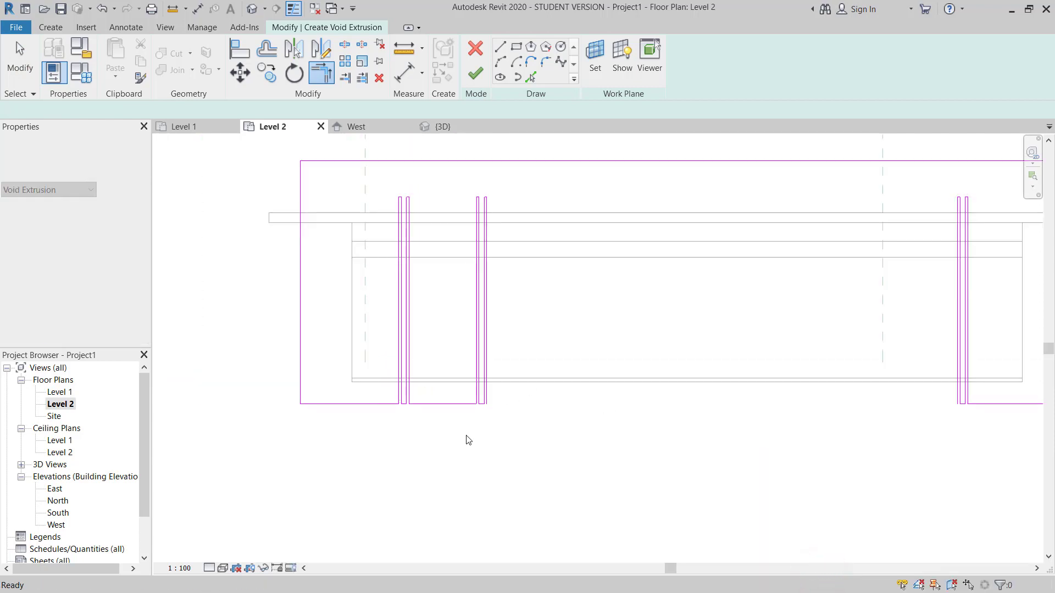
pyautogui.press('Escape')
pyautogui.press('Escape')
pyautogui.moveTo(471, 464); pyautogui.dragTo(417, 464, button='middle')
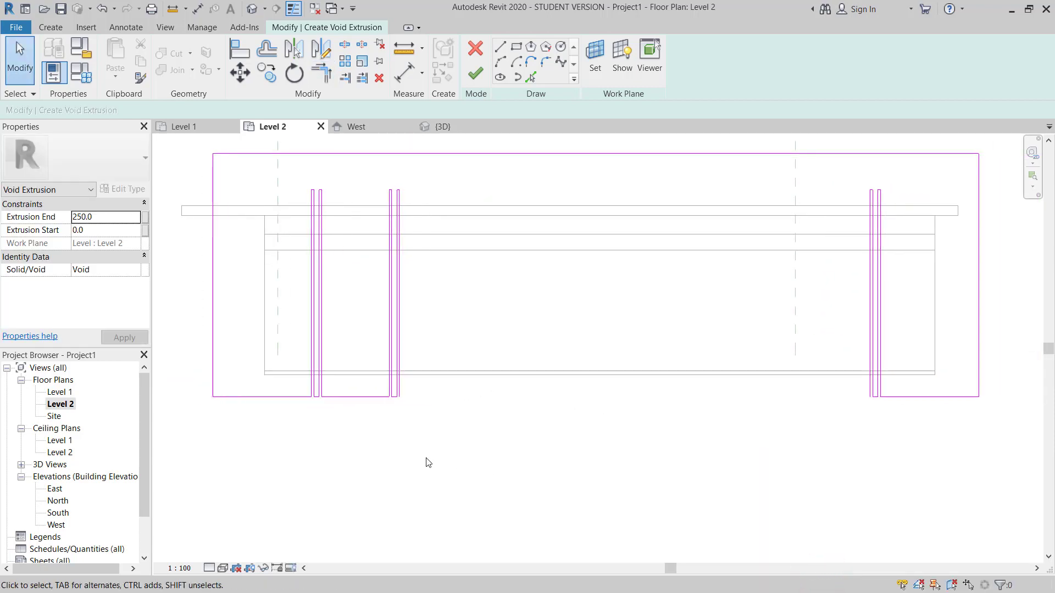
pyautogui.scroll(-2, 377, 455)
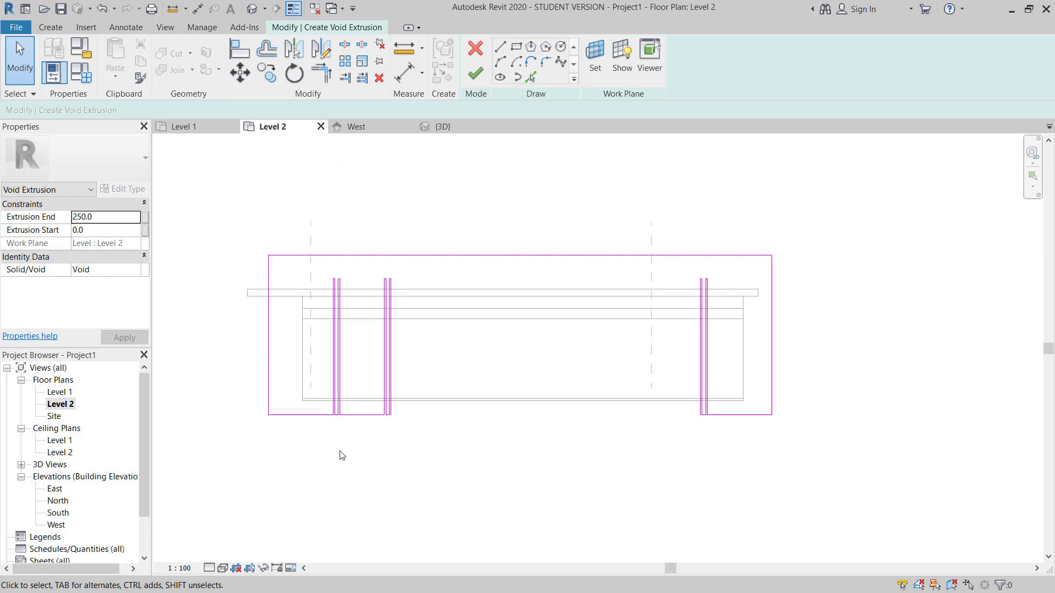
# - Delete the mirrored pair of void strips at the far end of the void outline
pyautogui.moveTo(369, 448); pyautogui.dragTo(430, 259)
pyautogui.moveTo(683, 461)
pyautogui.mouseDown()
pyautogui.moveTo(737, 277)
pyautogui.moveTo(737, 296)
pyautogui.mouseUp()
pyautogui.press('Delete')
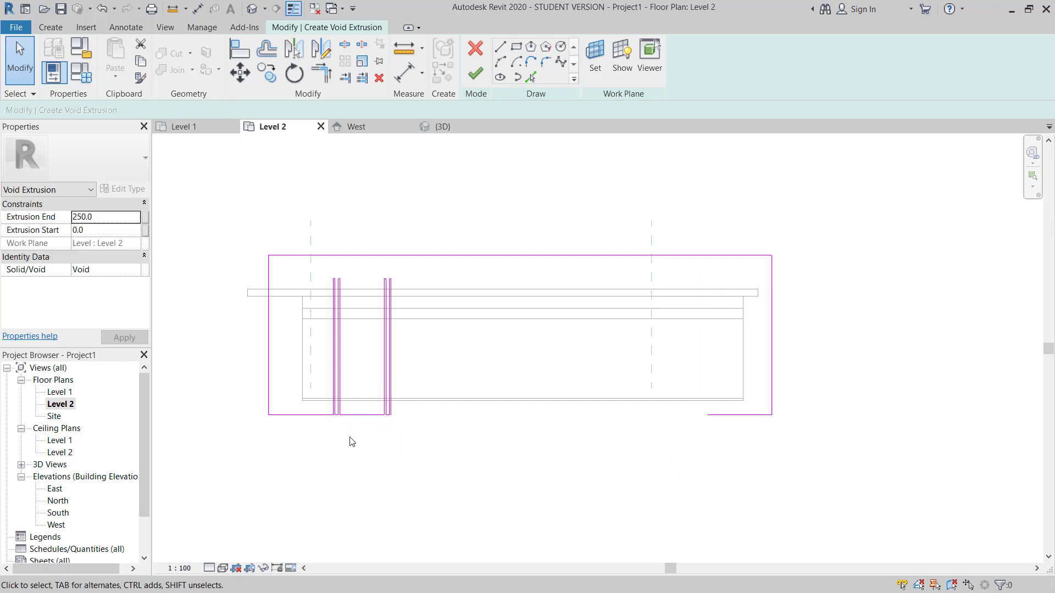
# - Copy the second strip pair together with its joining front line 1500 mm along the wall, using the line's endpoints
pyautogui.click(358, 414)
pyautogui.moveTo(363, 444); pyautogui.dragTo(424, 236)
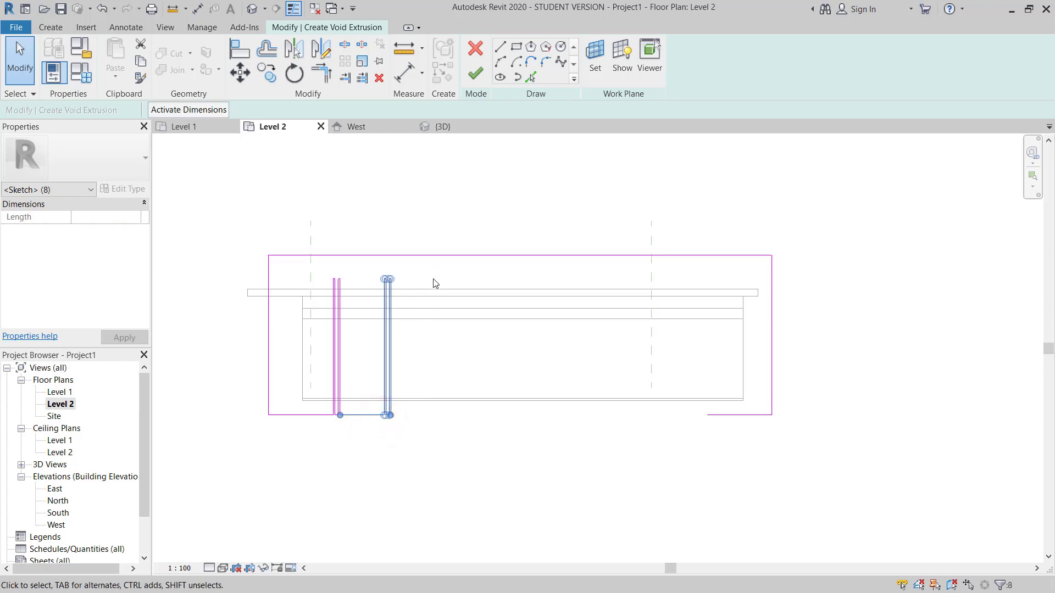
pyautogui.press('c')
pyautogui.press('o')
pyautogui.scroll(5, 346, 425)
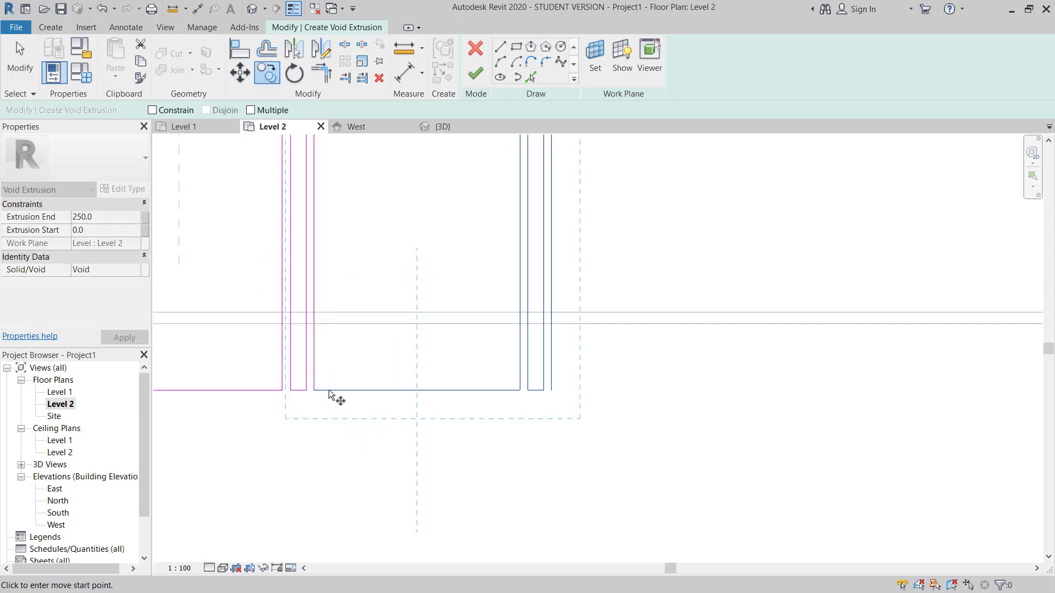
pyautogui.click(318, 388)
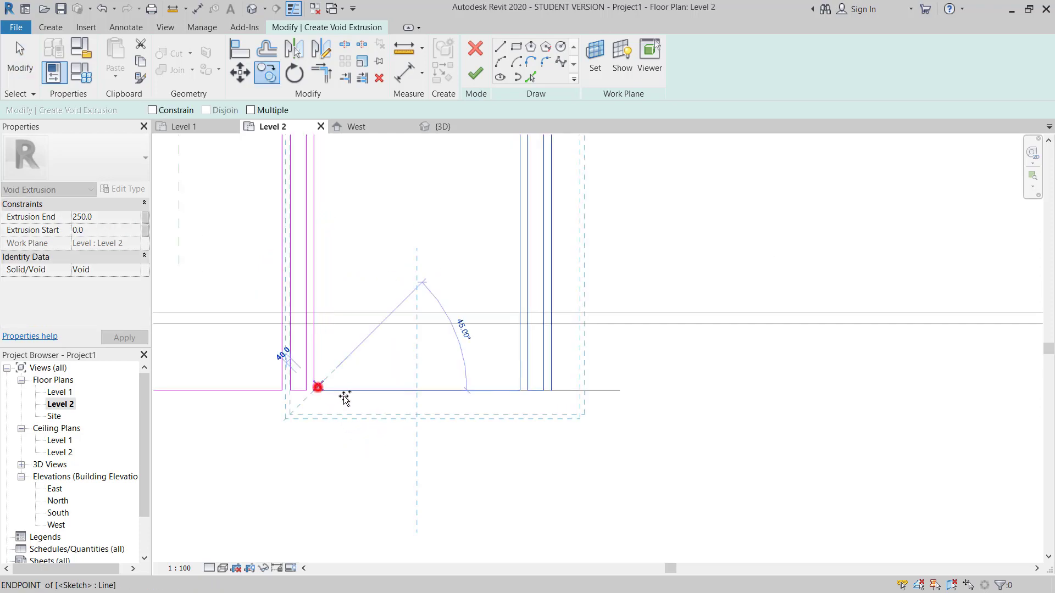
pyautogui.click(553, 392)
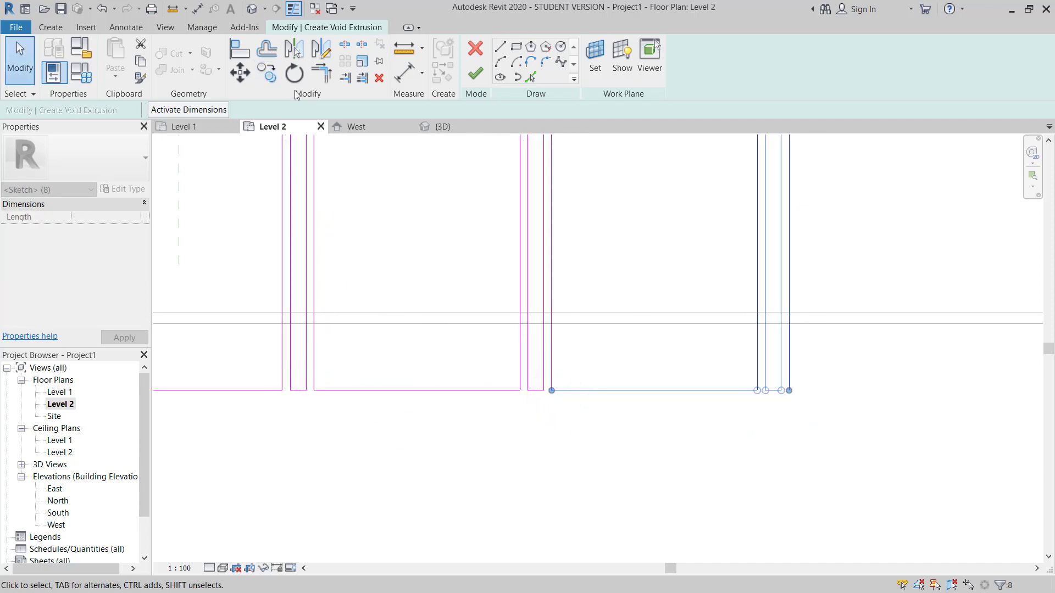
# - With multiple copying enabled, place three more copies of the strip pair and its front line at 1500 mm spacing
pyautogui.click(266, 71)
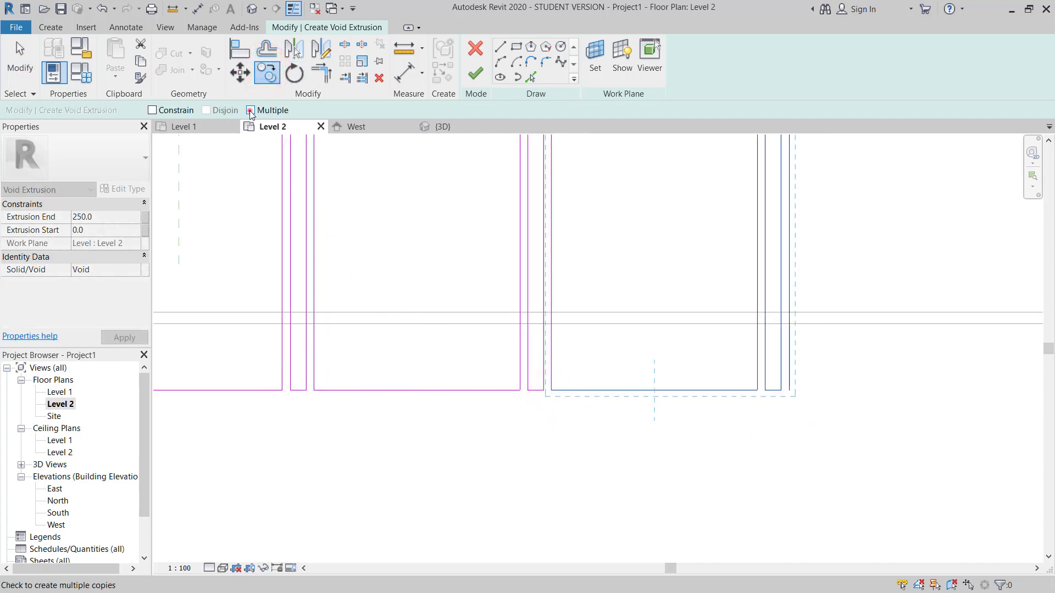
pyautogui.click(553, 392)
pyautogui.click(789, 391)
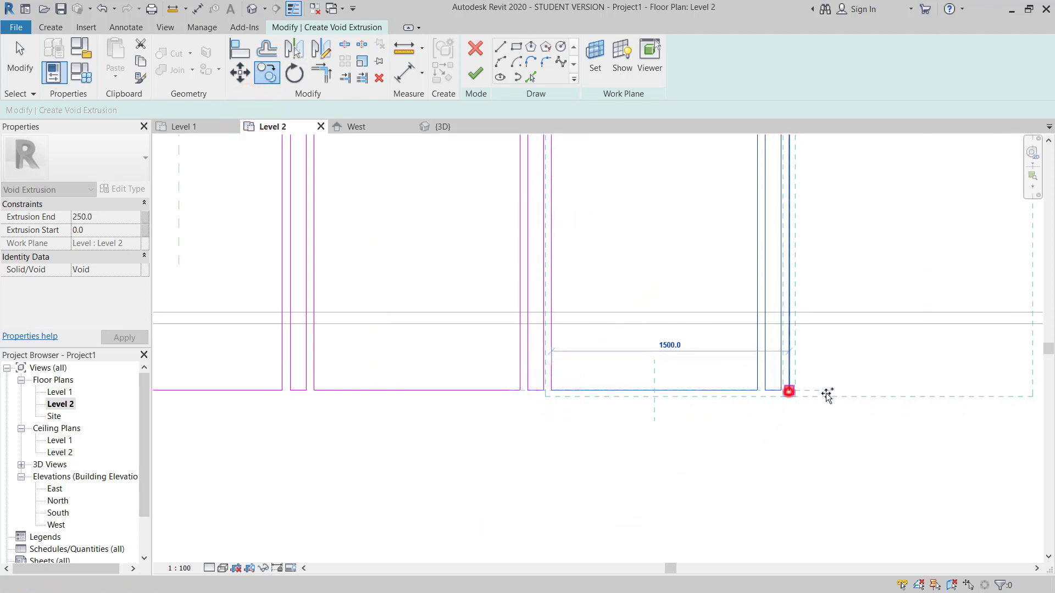
pyautogui.moveTo(799, 399); pyautogui.dragTo(437, 424, button='middle')
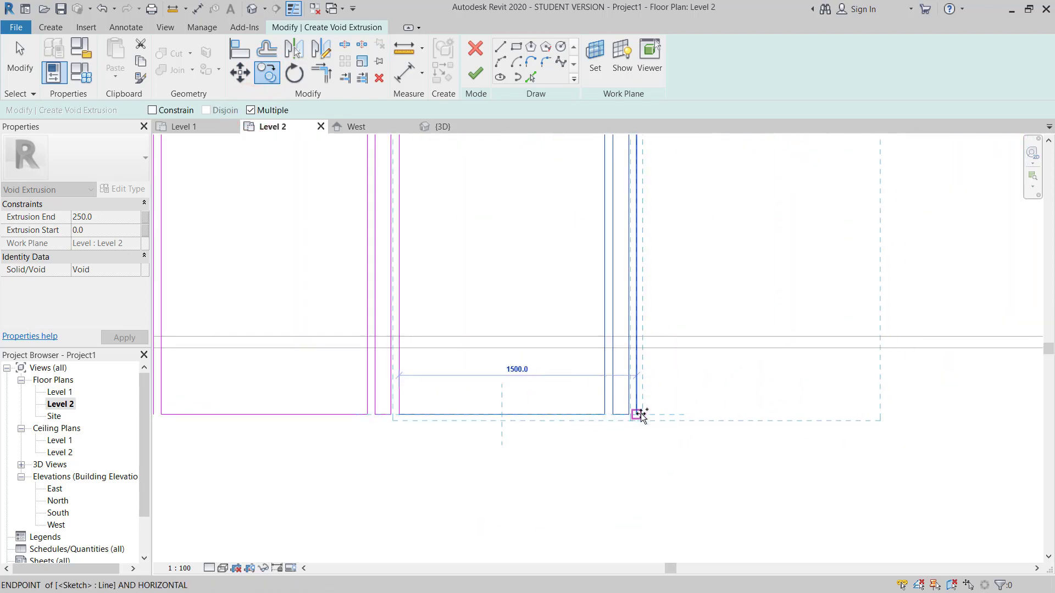
pyautogui.click(641, 415)
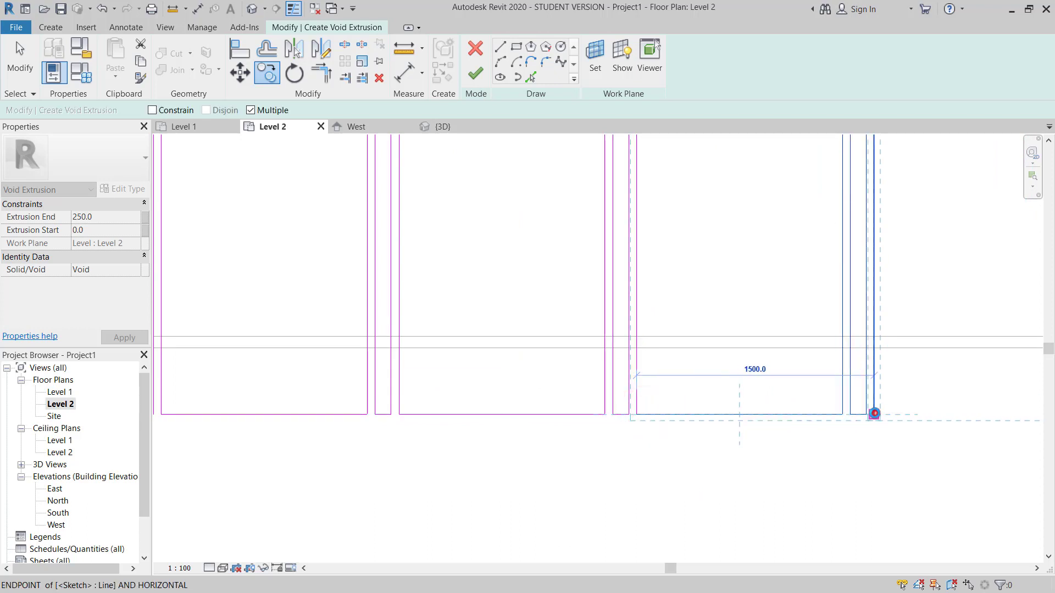
pyautogui.click(874, 413)
# - Continue the 1500 mm copies with three further strip pairs up to the outline's far end, and end the Copy command
pyautogui.moveTo(822, 385); pyautogui.dragTo(414, 390, button='middle')
pyautogui.moveTo(741, 449); pyautogui.dragTo(507, 432, button='middle')
pyautogui.scroll(-2, 515, 432)
pyautogui.scroll(4, 481, 437)
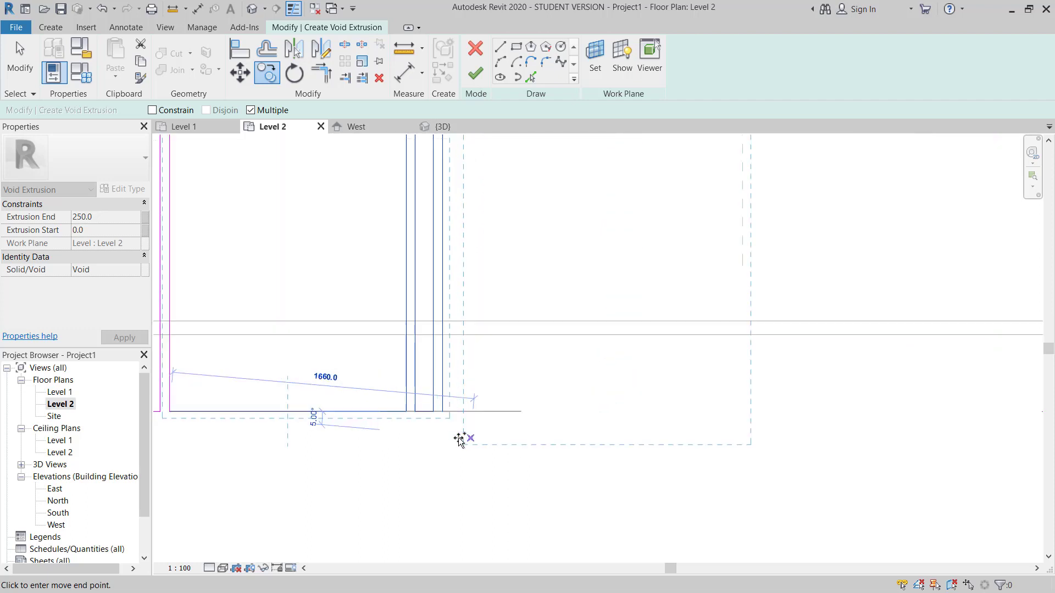
pyautogui.click(435, 397)
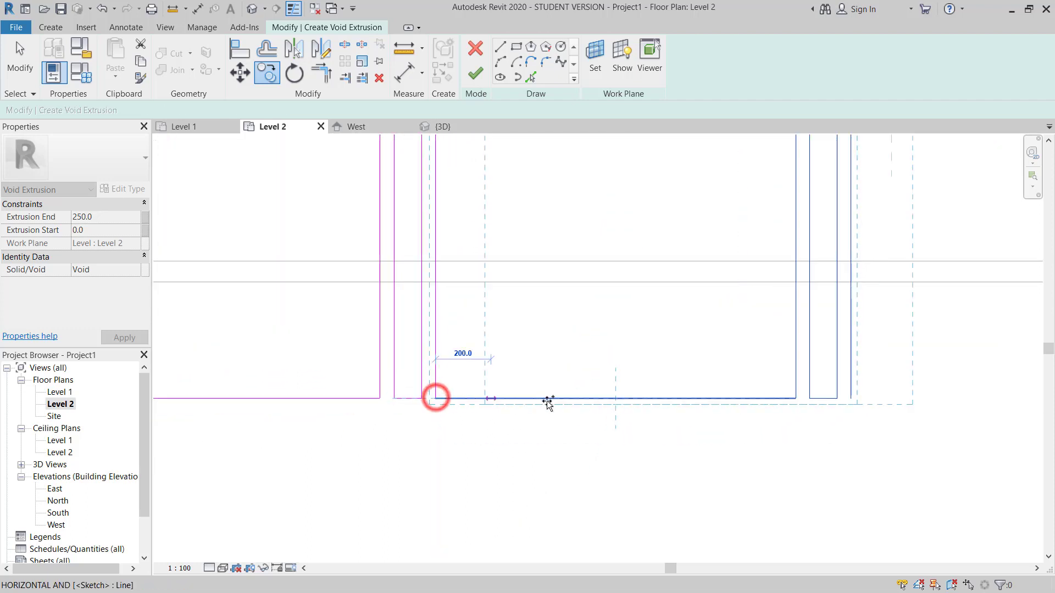
pyautogui.scroll(-2, 557, 409)
pyautogui.scroll(2, 667, 403)
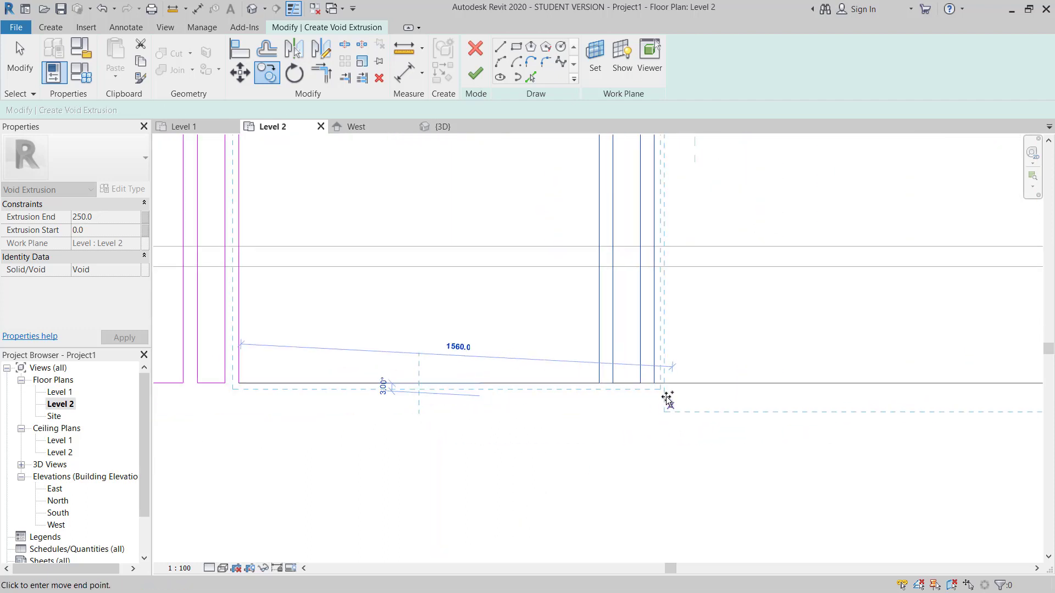
pyautogui.click(656, 383)
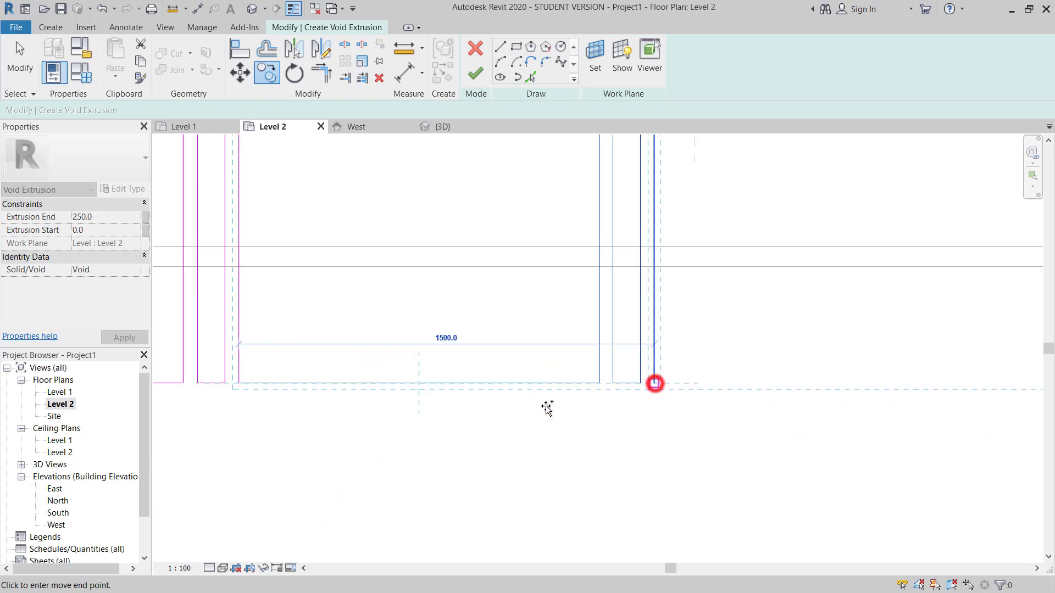
pyautogui.scroll(-2, 546, 407)
pyautogui.click(586, 407)
pyautogui.scroll(2, 679, 407)
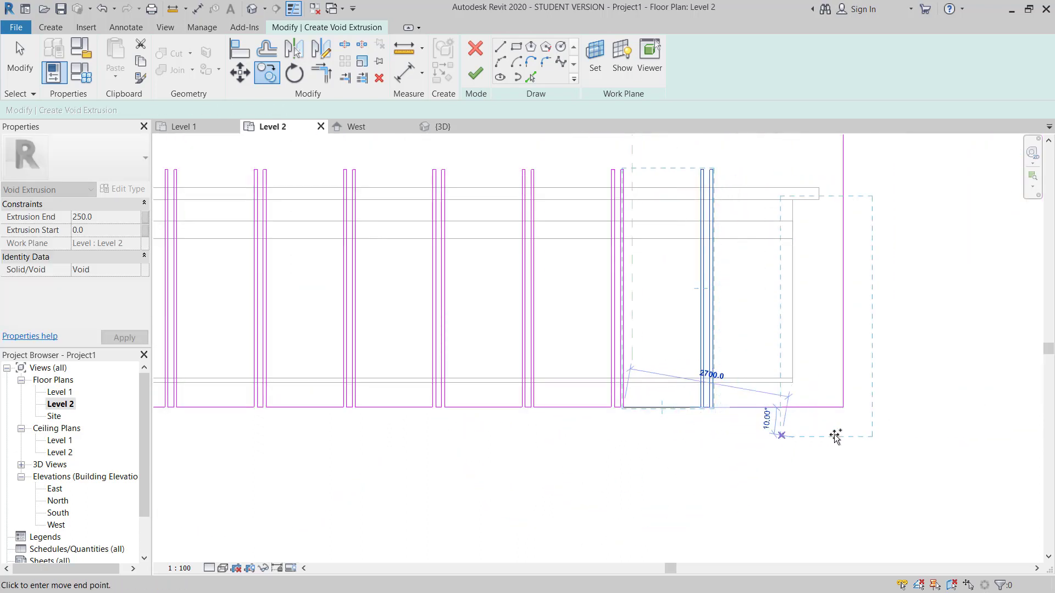
pyautogui.scroll(-2, 929, 437)
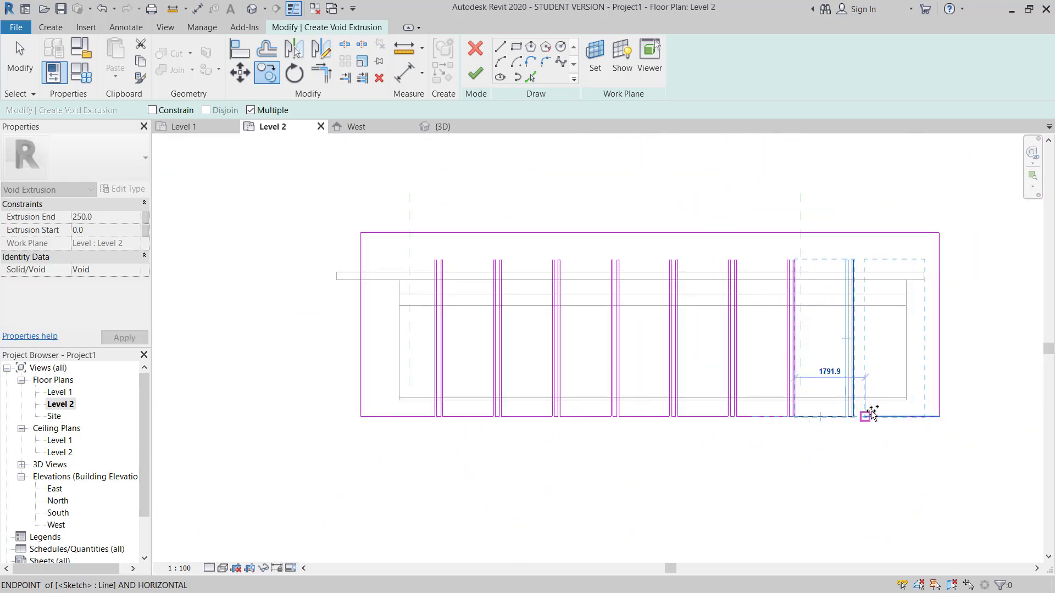
pyautogui.scroll(5, 835, 437)
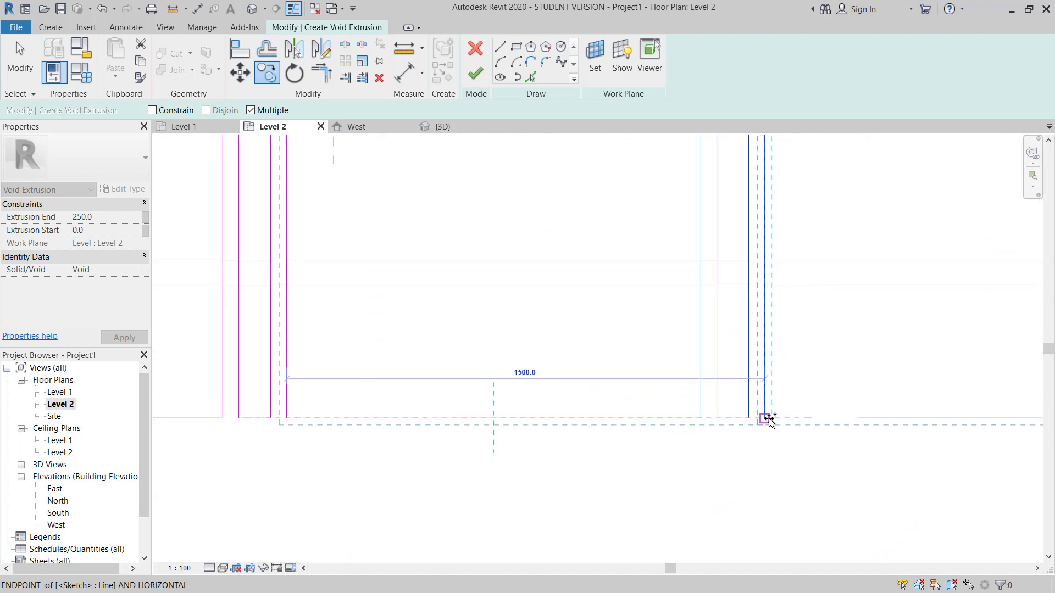
pyautogui.click(769, 420)
pyautogui.scroll(-3, 766, 420)
pyautogui.press('Escape')
pyautogui.scroll(-3, 799, 436)
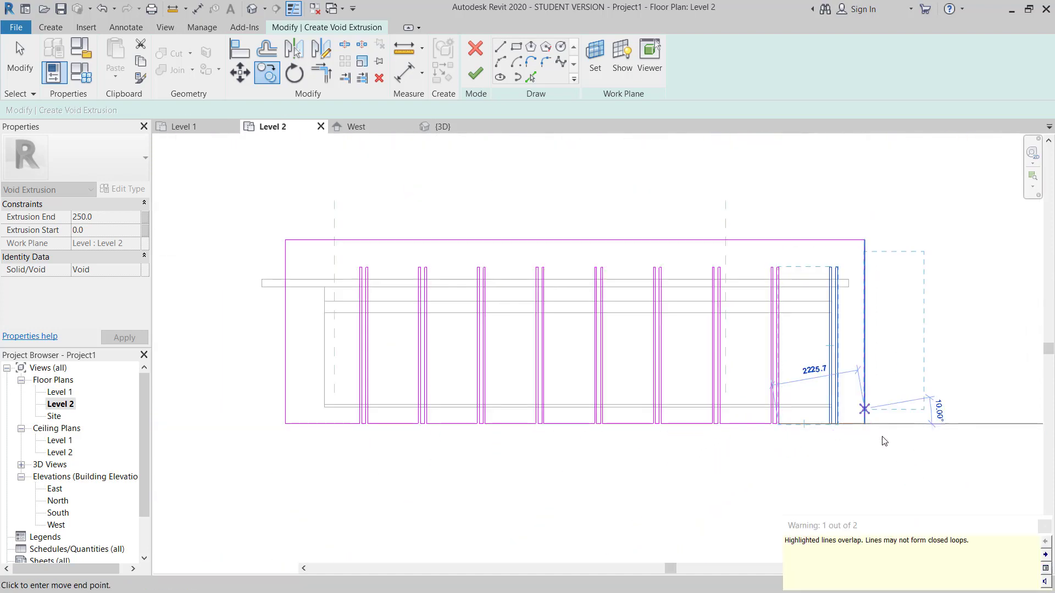
pyautogui.press('Escape')
# - Trim the remaining front line to a corner with the last strip pair's outermost long side
pyautogui.scroll(4, 846, 437)
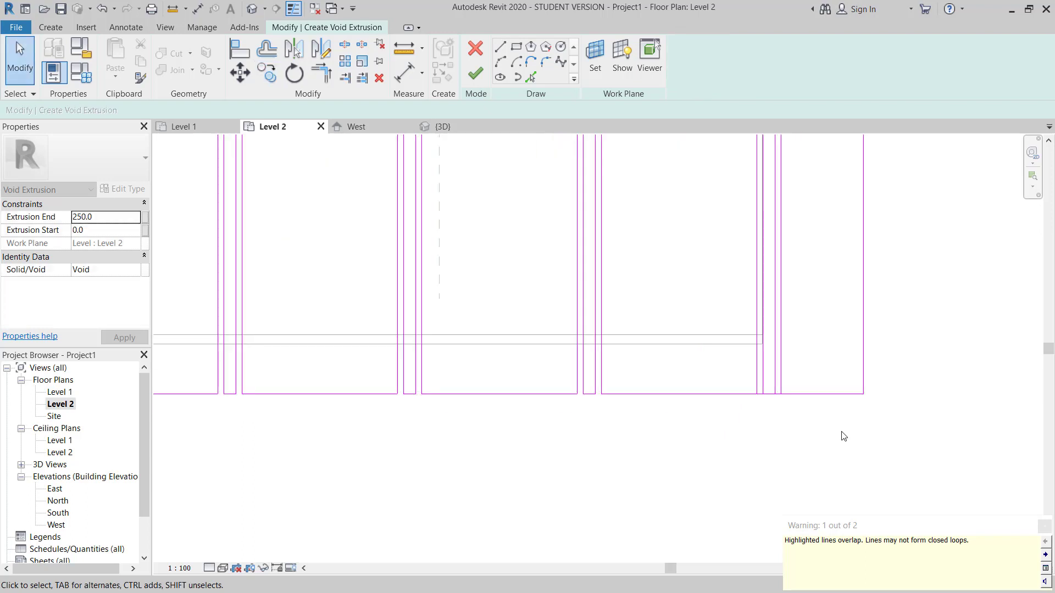
pyautogui.press('t')
pyautogui.press('r')
pyautogui.click(781, 377)
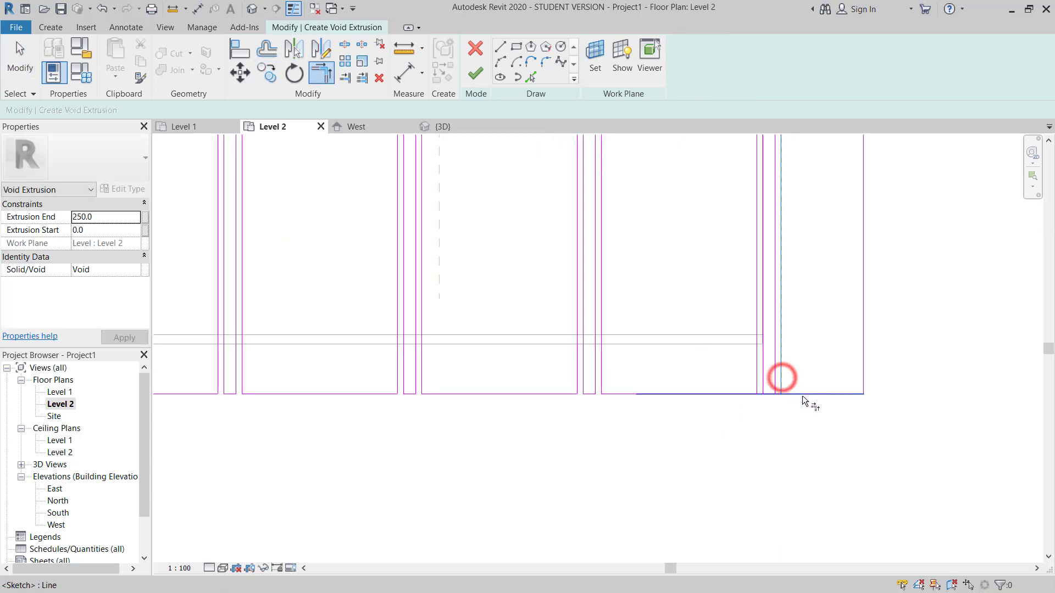
pyautogui.click(803, 395)
pyautogui.scroll(-3, 874, 425)
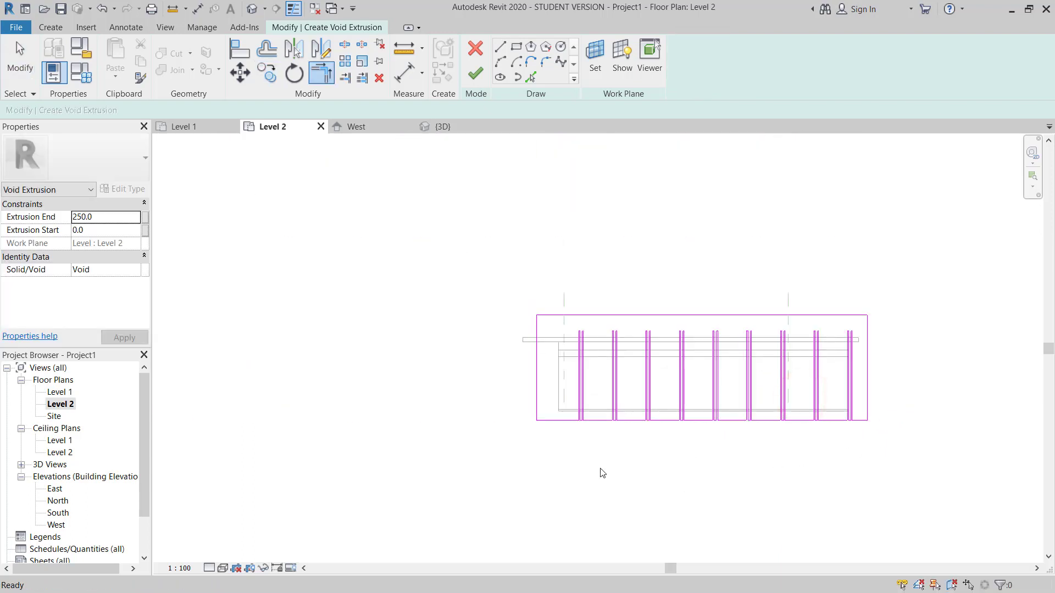
pyautogui.press('Escape')
# - Nudge all nine strip pairs together toward the outline's left end to centre them, and finish the void extrusion sketch
pyautogui.moveTo(566, 448)
pyautogui.mouseDown()
pyautogui.moveTo(822, 370)
pyautogui.moveTo(859, 299)
pyautogui.mouseUp()
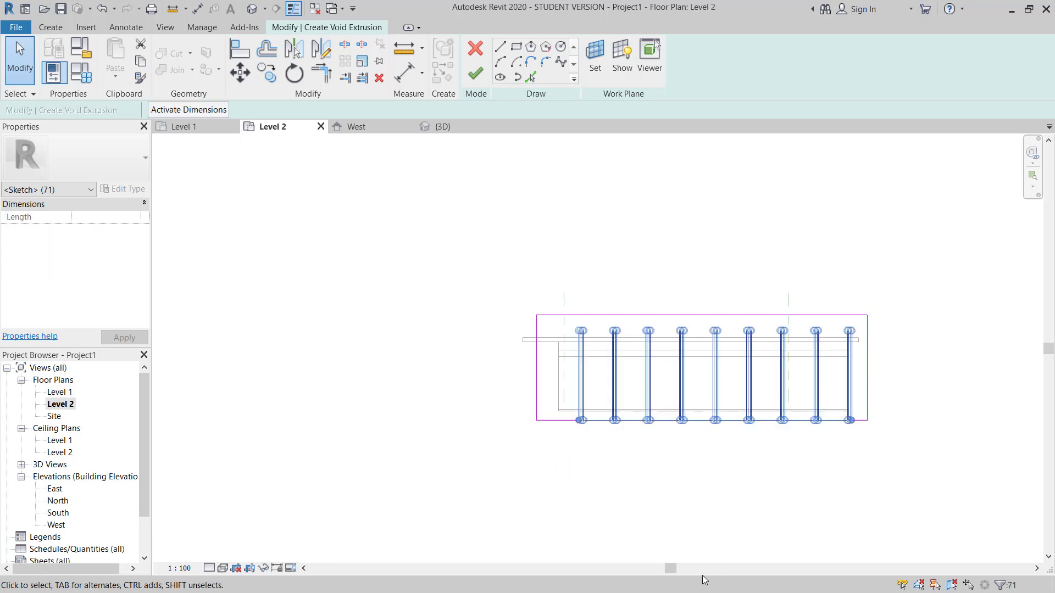
pyautogui.press('Left')
pyautogui.press('Left')
pyautogui.press('Left')
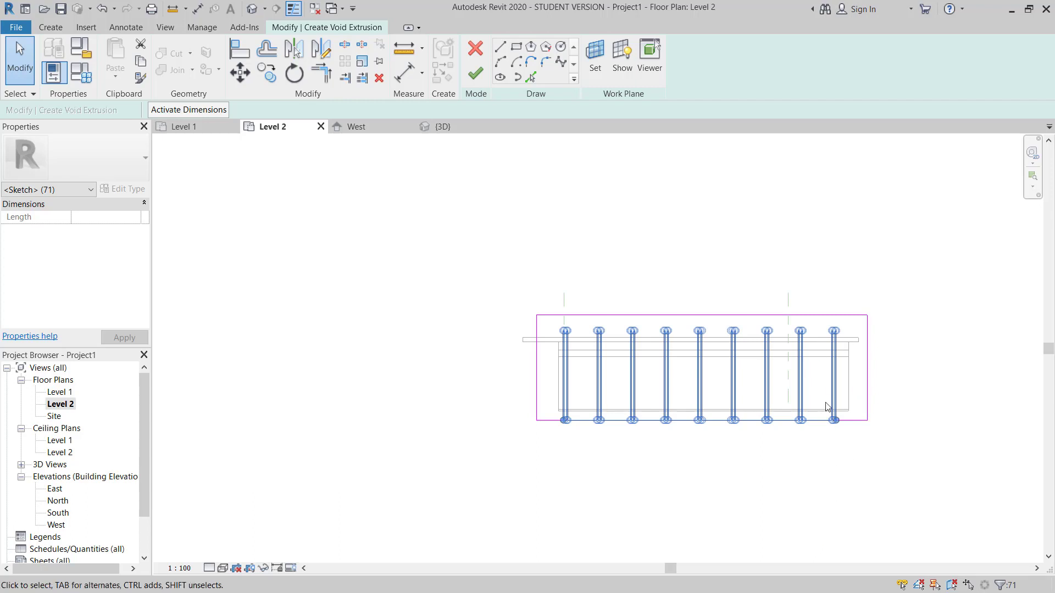
pyautogui.click(476, 73)
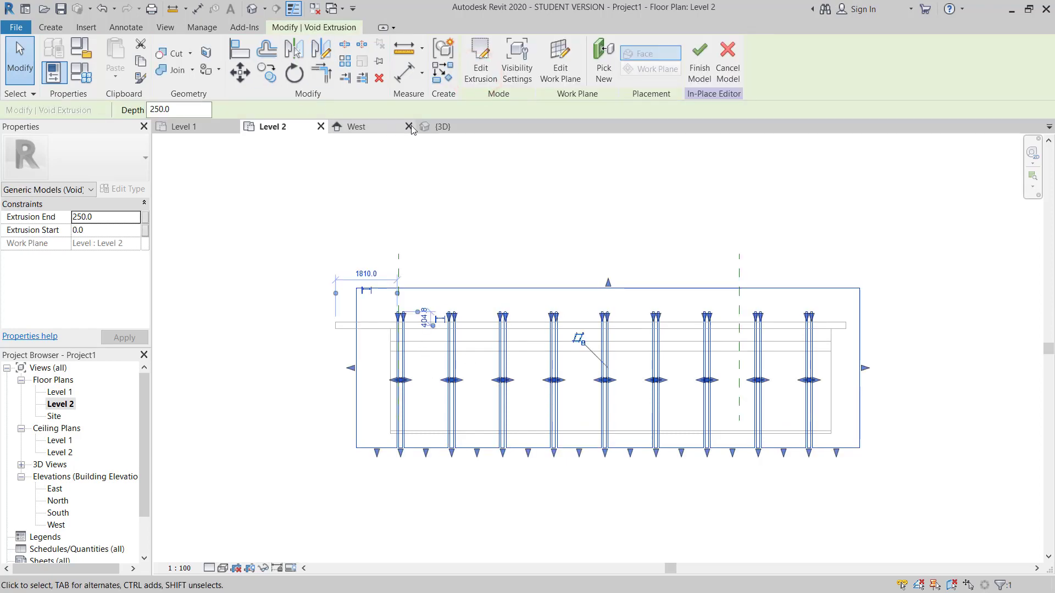
# - In the 3D view, stretch the void extrusion beyond the canopy above and below, to about 649 mm end and -549 mm start
pyautogui.click(437, 127)
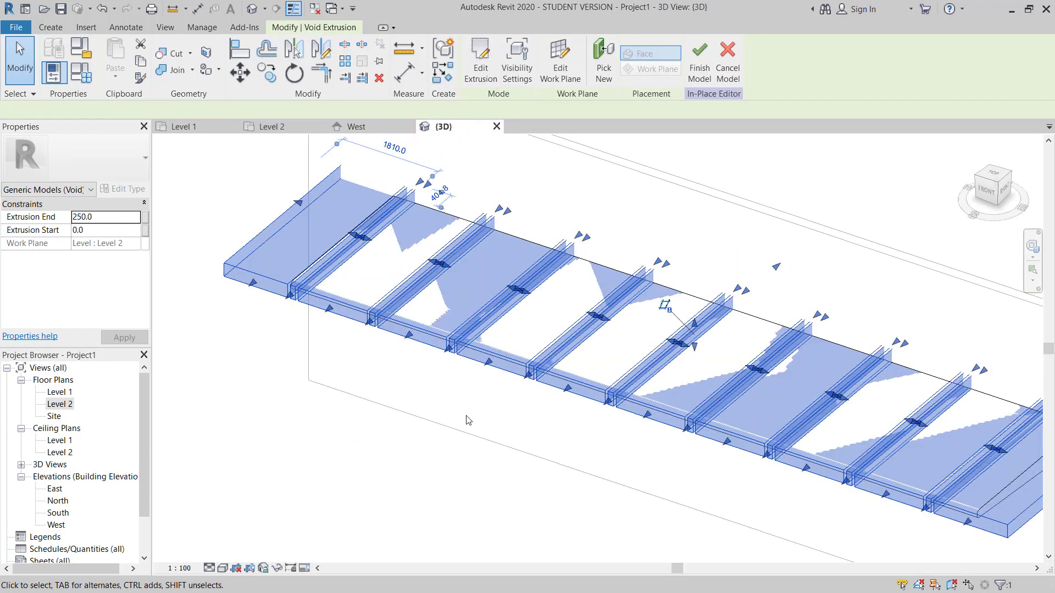
pyautogui.click(138, 429)
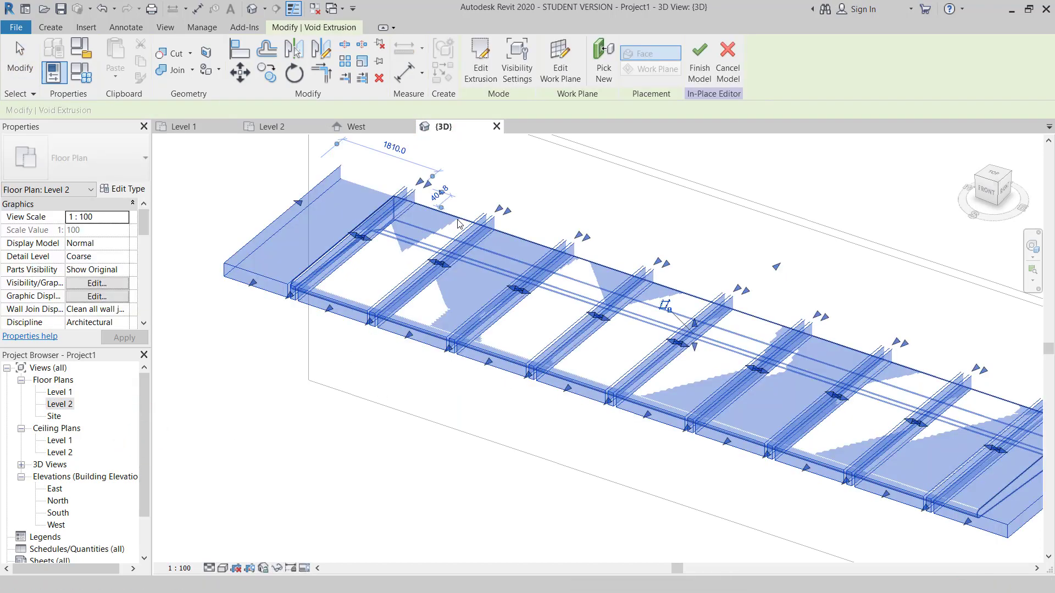
pyautogui.click(459, 224)
pyautogui.press('Escape')
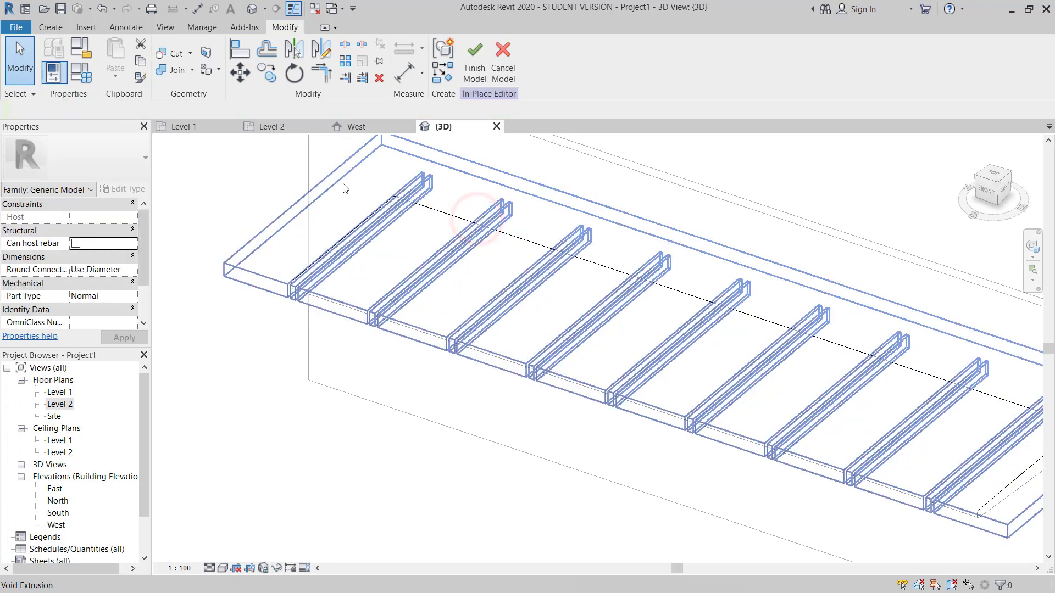
pyautogui.click(344, 187)
pyautogui.keyDown('shift'); pyautogui.moveTo(343, 187); pyautogui.dragTo(459, 196, button='middle'); pyautogui.keyUp('shift')
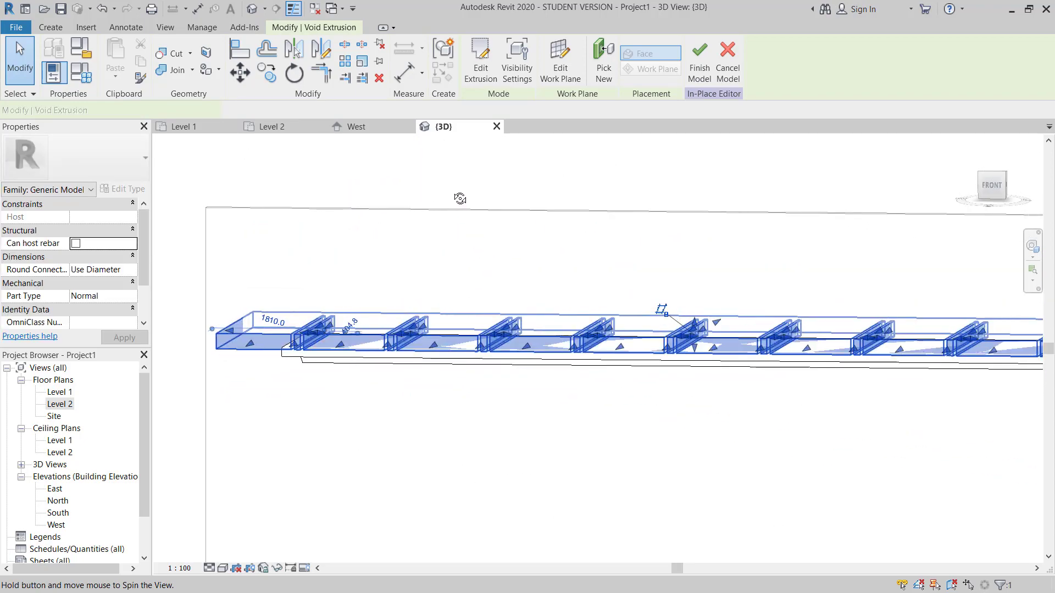
pyautogui.keyDown('shift'); pyautogui.moveTo(760, 342); pyautogui.dragTo(765, 341, button='middle'); pyautogui.keyUp('shift')
pyautogui.moveTo(696, 323); pyautogui.dragTo(632, 427)
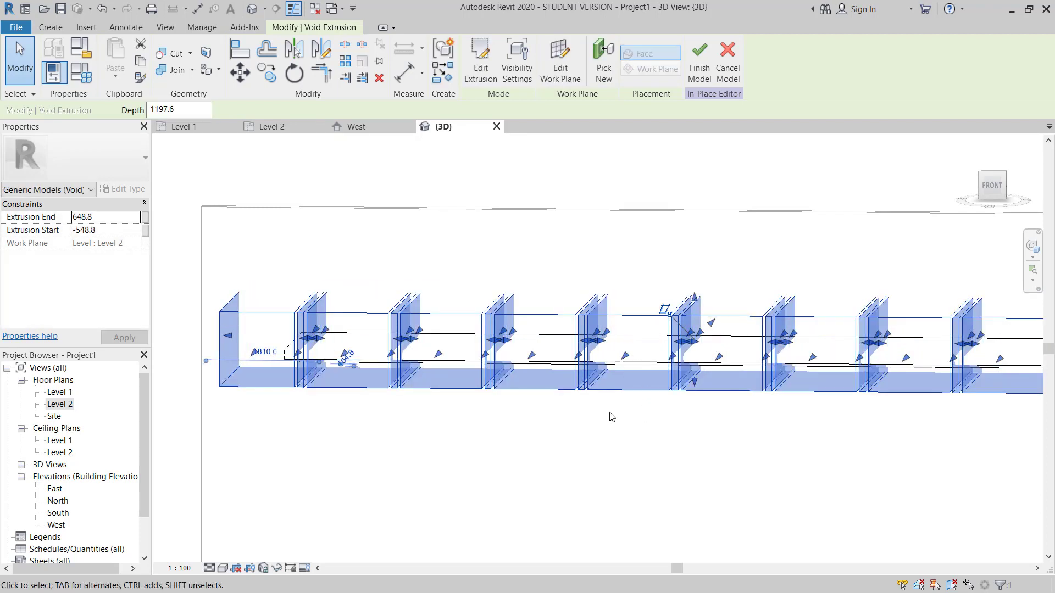
# - Examine the canopy geometry cut by the void from several angles in the 3D view
pyautogui.keyDown('shift'); pyautogui.moveTo(637, 413); pyautogui.dragTo(603, 473, button='middle'); pyautogui.keyUp('shift')
pyautogui.moveTo(789, 446); pyautogui.dragTo(760, 448, button='middle')
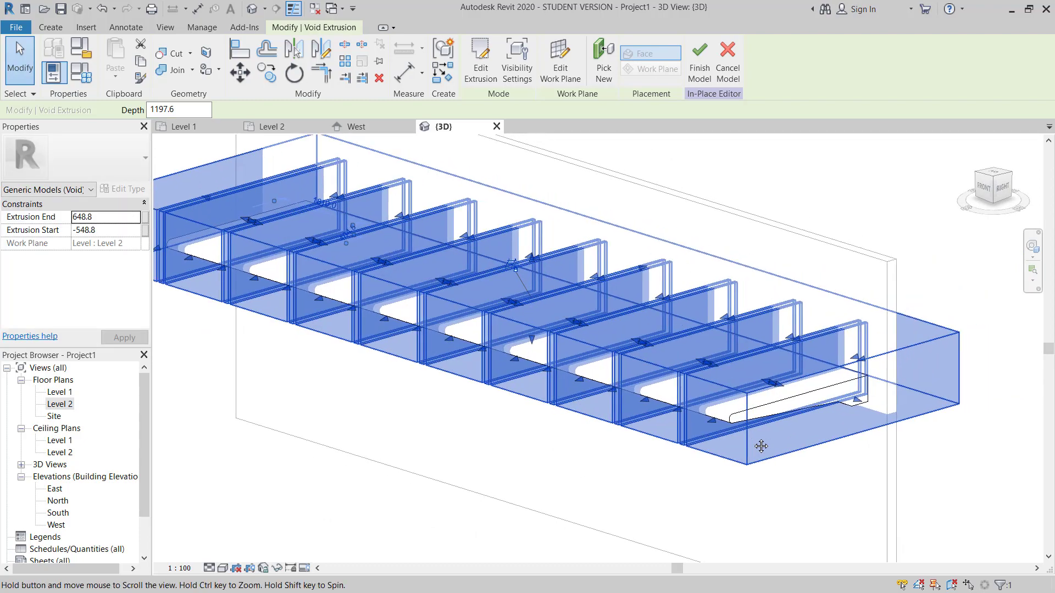
pyautogui.click(494, 482)
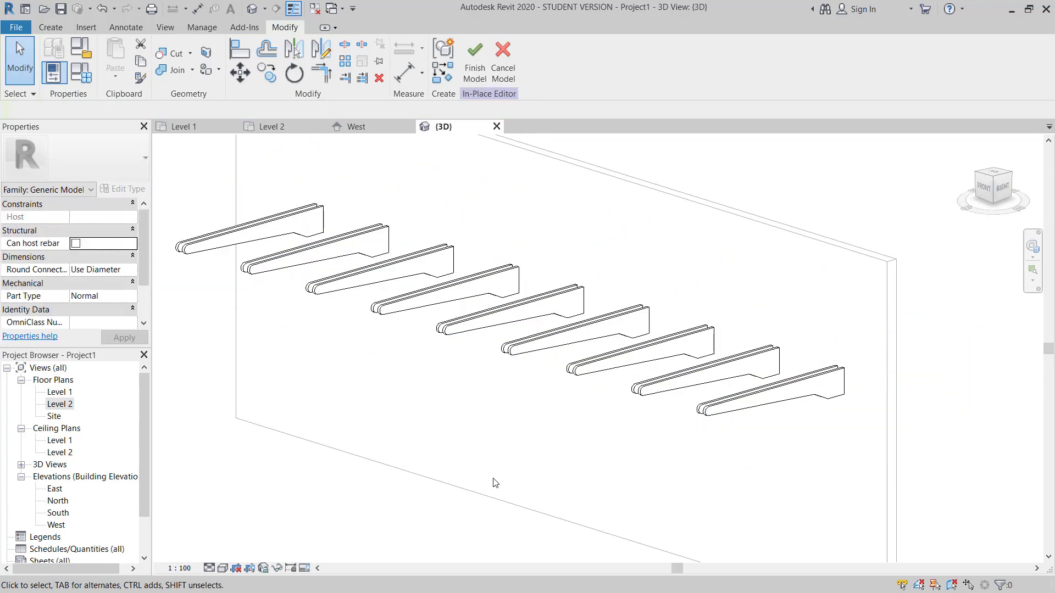
pyautogui.keyDown('shift'); pyautogui.moveTo(499, 417); pyautogui.dragTo(502, 365, button='middle'); pyautogui.keyUp('shift')
pyautogui.scroll(-2, 476, 365)
pyautogui.moveTo(390, 462); pyautogui.dragTo(363, 449, button='middle')
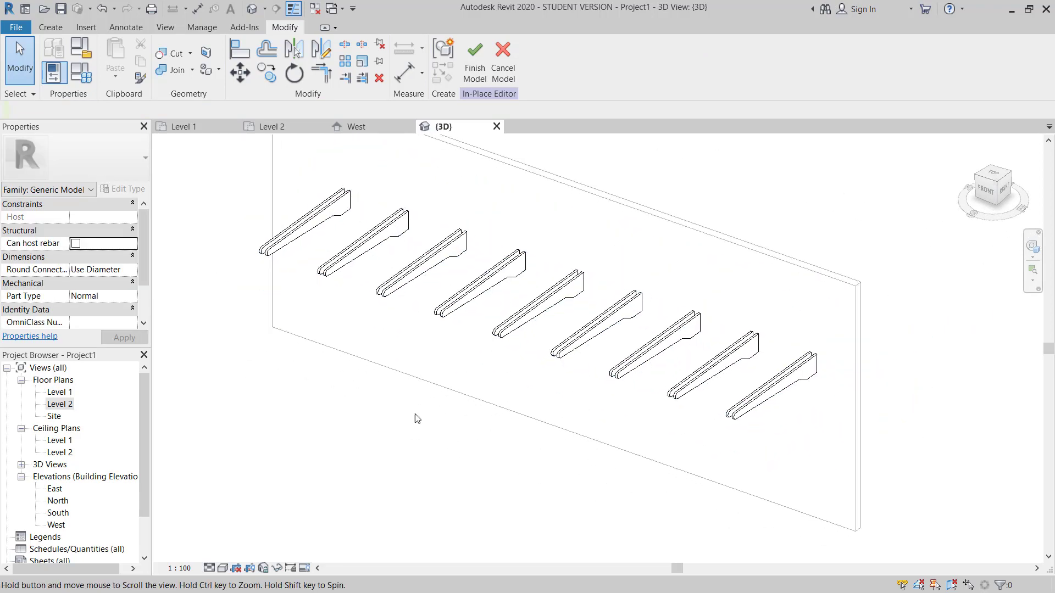
pyautogui.keyDown('shift'); pyautogui.moveTo(479, 408); pyautogui.dragTo(402, 420, button='middle'); pyautogui.keyUp('shift')
pyautogui.scroll(2, 662, 364)
pyautogui.keyDown('shift'); pyautogui.moveTo(657, 388); pyautogui.dragTo(550, 379, button='middle'); pyautogui.keyUp('shift')
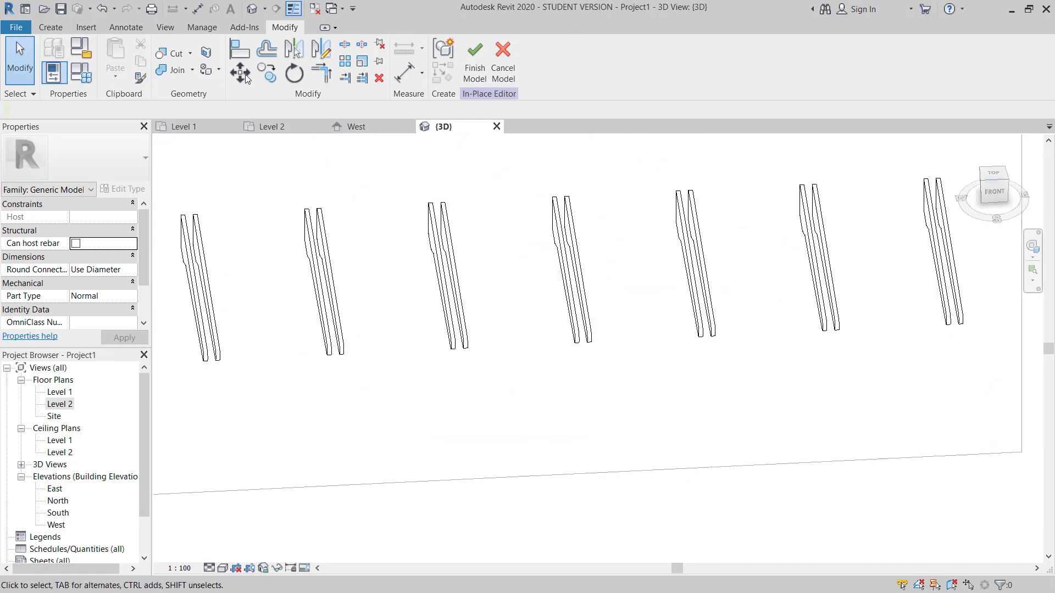
# - Start a new solid extrusion in the West elevation for a profile based on the rib's outline
pyautogui.click(366, 129)
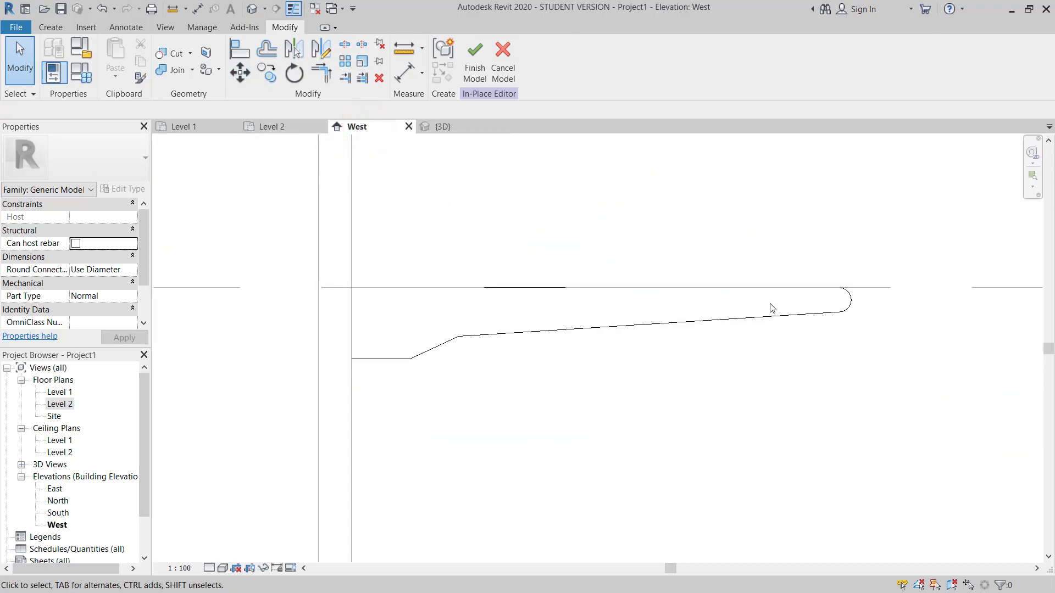
pyautogui.click(55, 28)
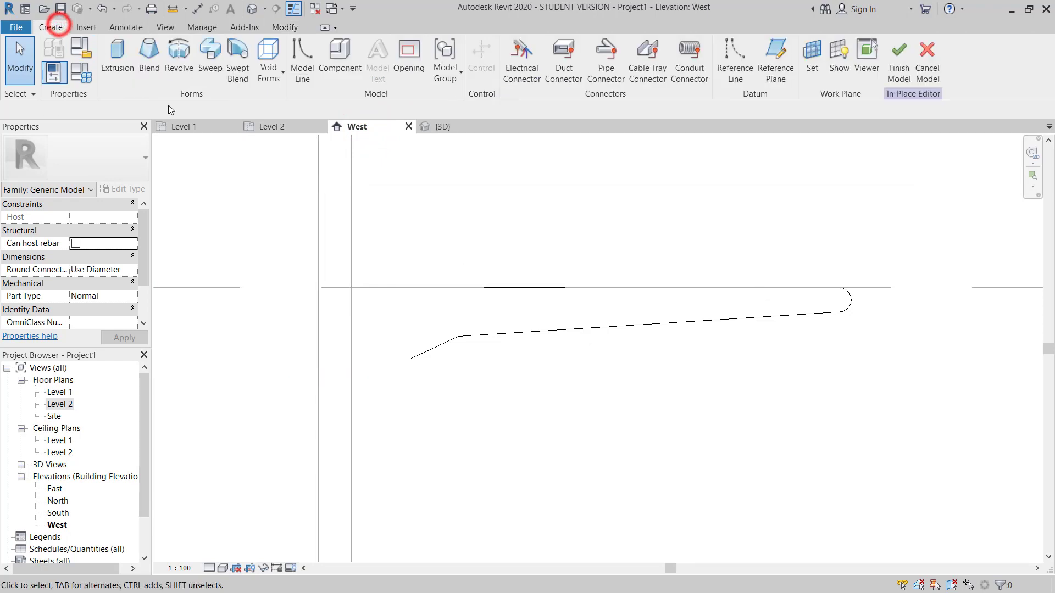
pyautogui.click(120, 53)
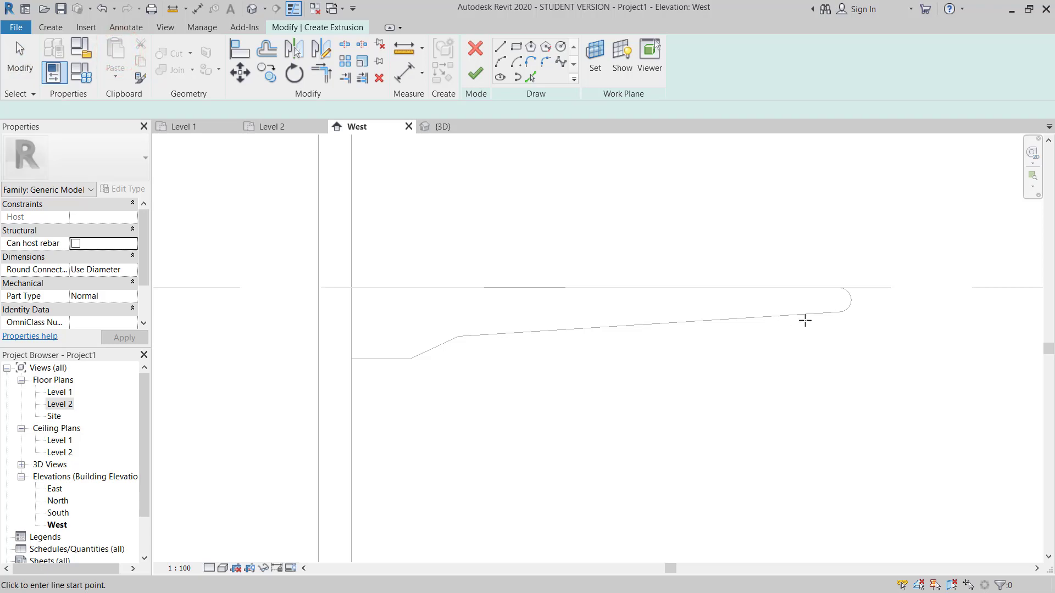
pyautogui.scroll(3, 806, 316)
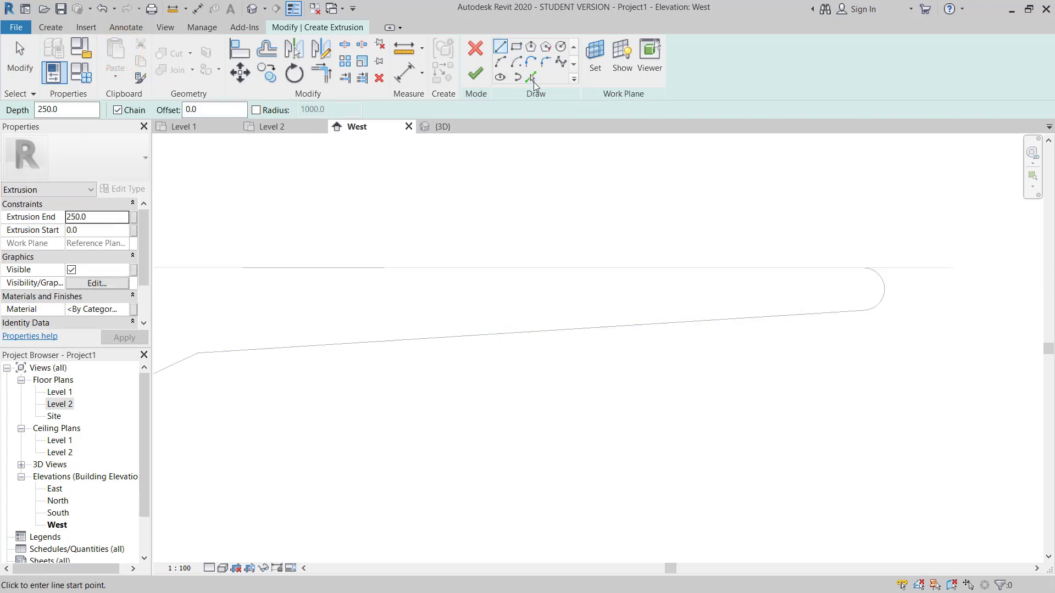
pyautogui.click(532, 79)
pyautogui.moveTo(556, 254); pyautogui.dragTo(671, 252, button='middle')
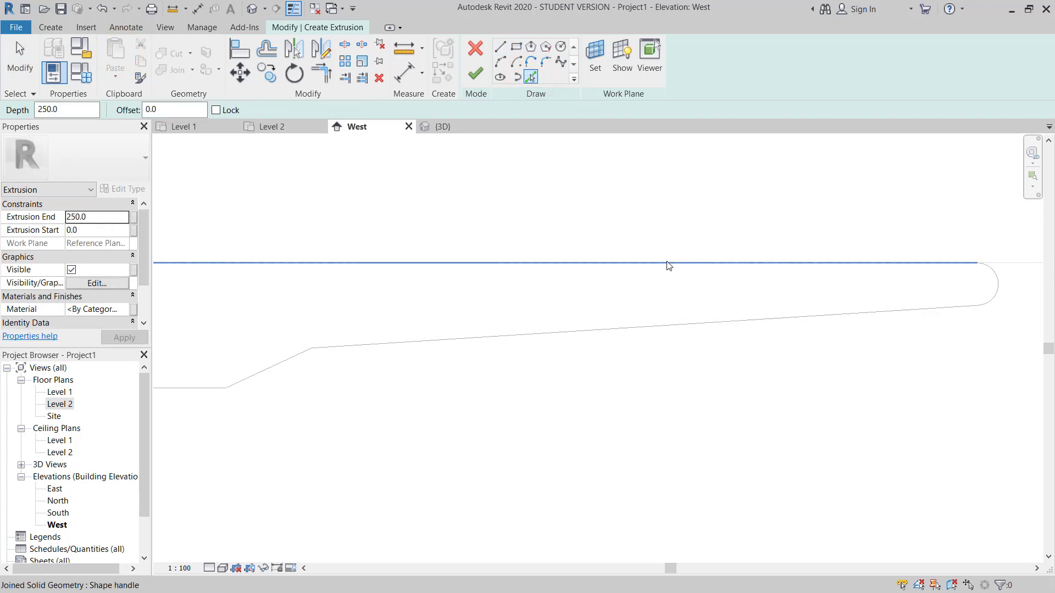
pyautogui.click(668, 266)
pyautogui.scroll(-2, 732, 245)
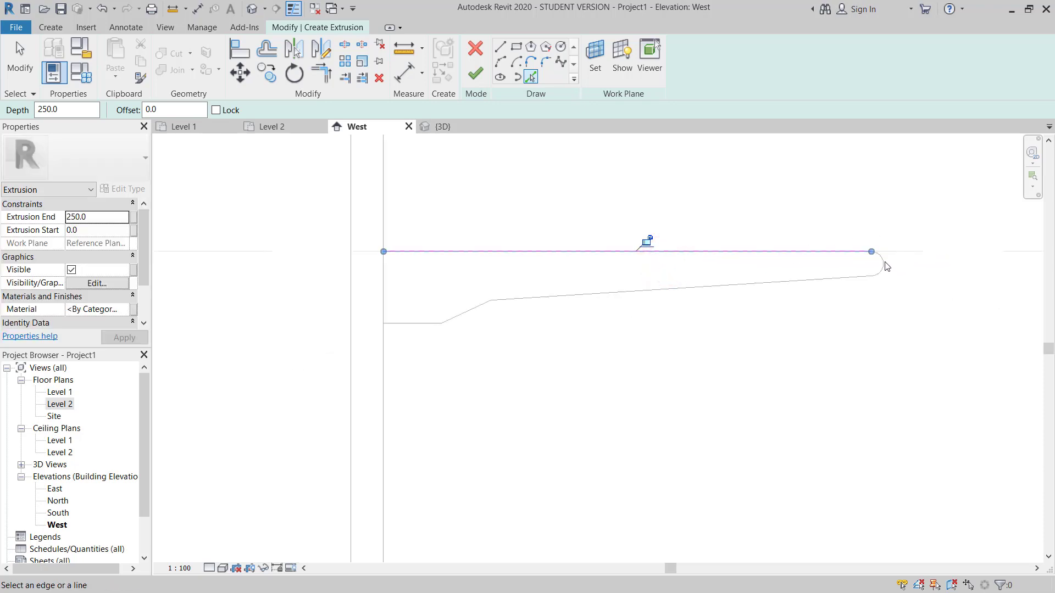
pyautogui.click(883, 261)
pyautogui.click(503, 47)
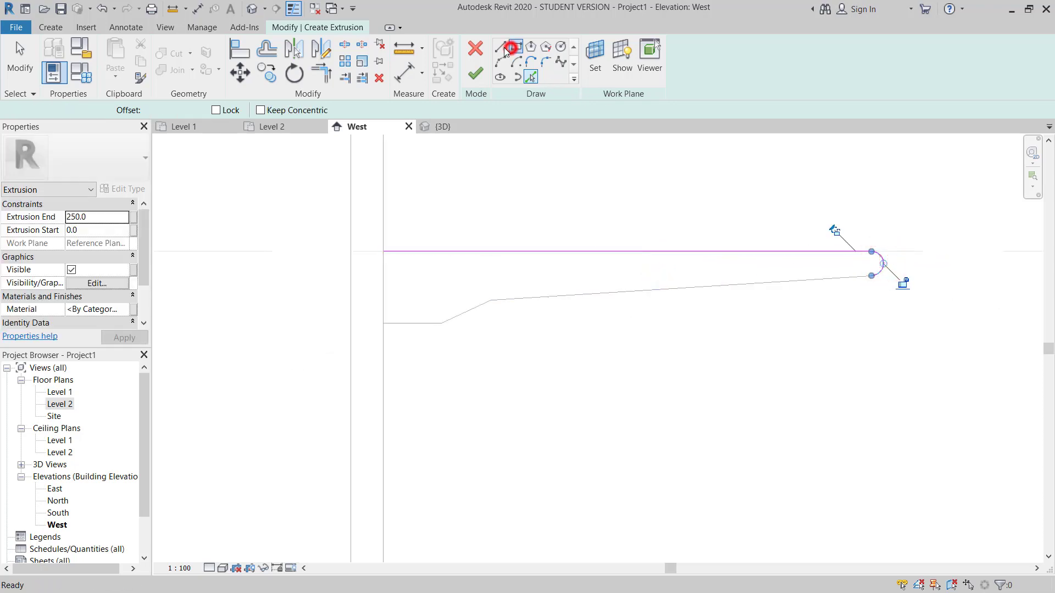
pyautogui.click(872, 276)
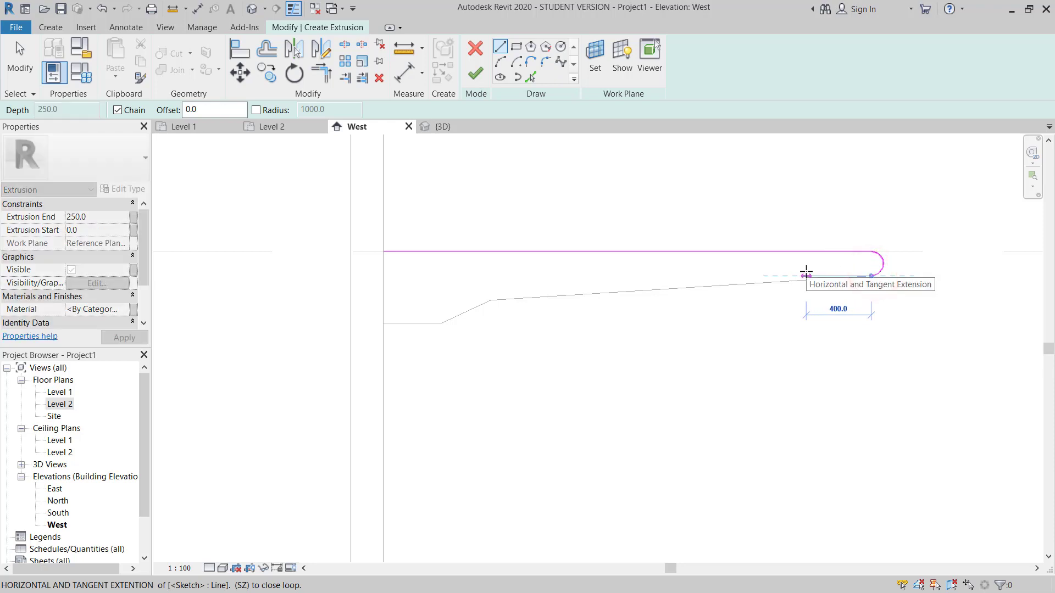
pyautogui.write('300')
pyautogui.press('Return')
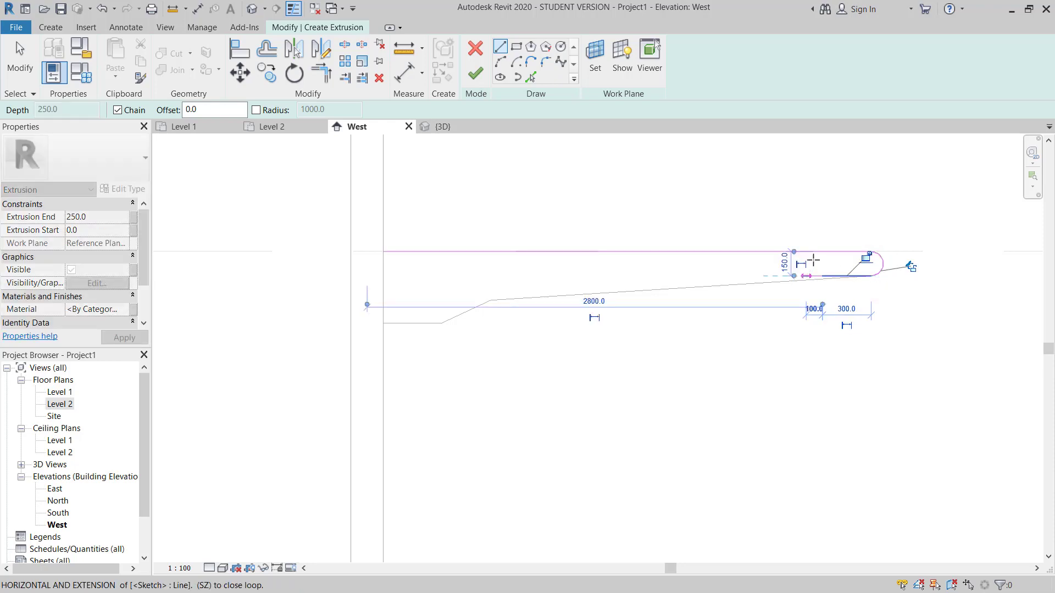
pyautogui.click(823, 276)
pyautogui.click(822, 251)
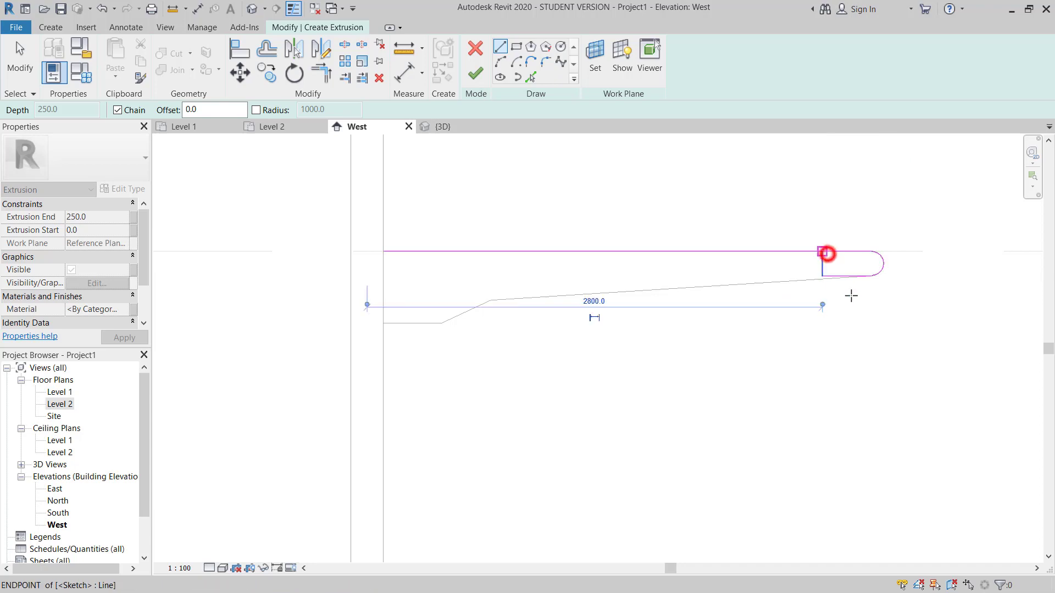
pyautogui.moveTo(849, 321); pyautogui.dragTo(772, 301, button='middle')
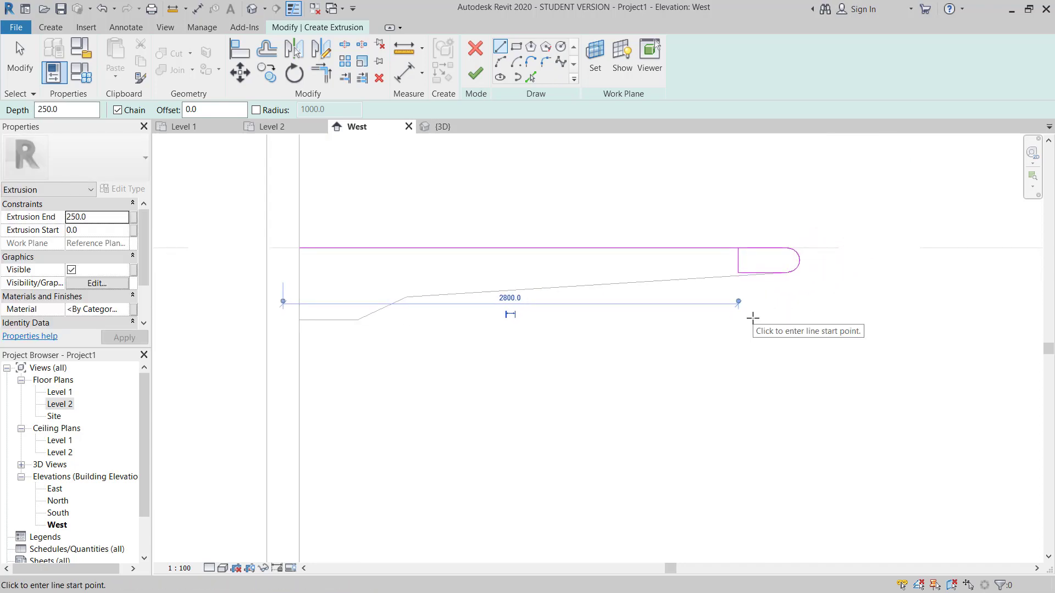
pyautogui.press('Escape')
pyautogui.press('Escape')
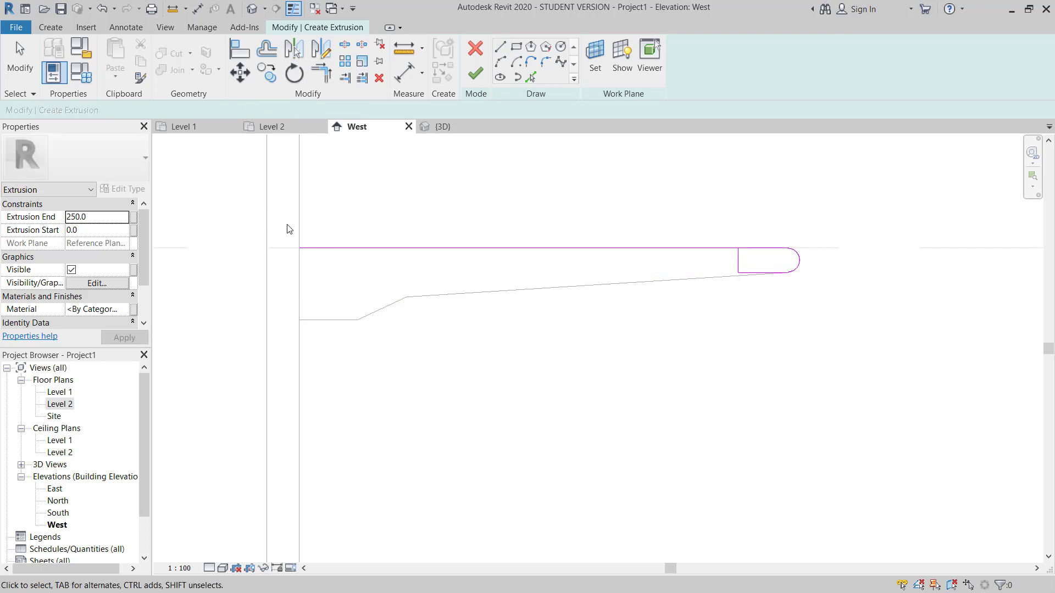
pyautogui.moveTo(286, 227)
pyautogui.mouseDown()
pyautogui.moveTo(385, 253)
pyautogui.moveTo(810, 274)
pyautogui.moveTo(813, 289)
pyautogui.mouseUp()
pyautogui.press('Escape')
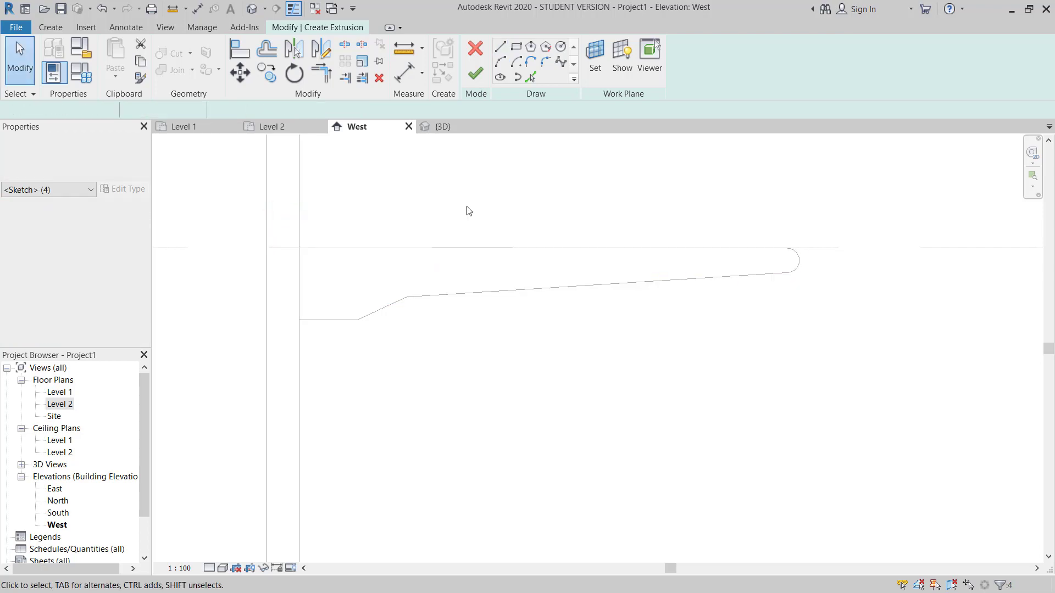
pyautogui.click(476, 49)
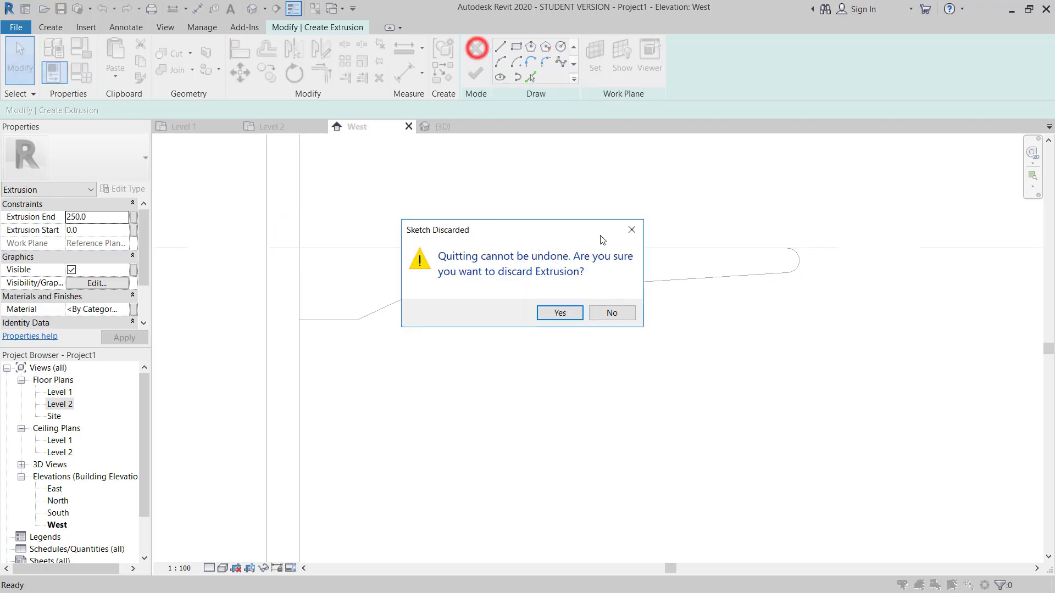
pyautogui.click(560, 311)
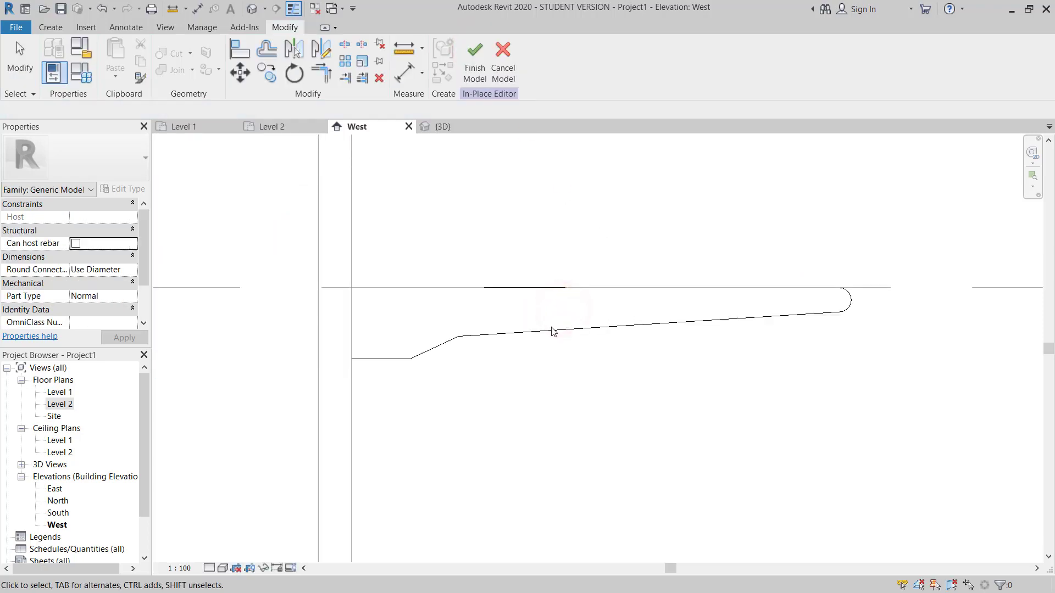
# - Start a sweep and pick the wall's upper front edge in the 3D view as its path
pyautogui.click(48, 30)
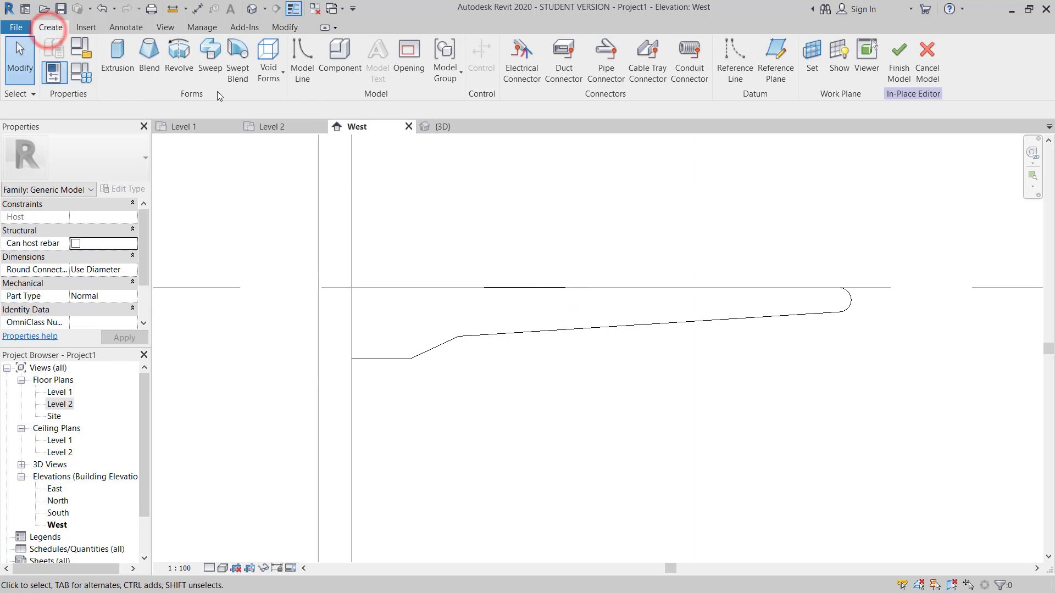
pyautogui.click(210, 63)
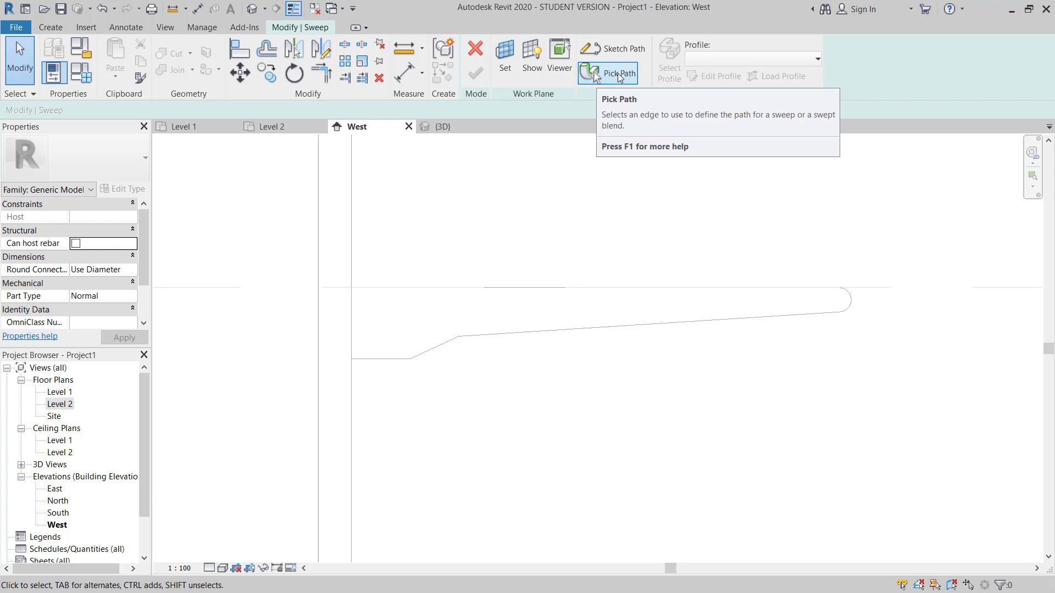
pyautogui.click(617, 75)
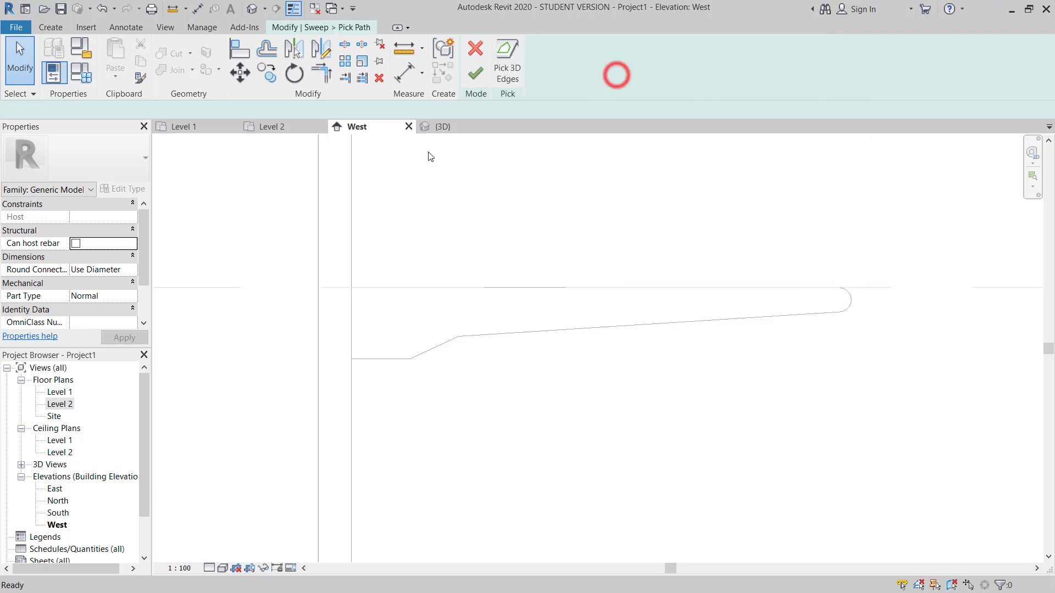
pyautogui.click(443, 127)
pyautogui.moveTo(479, 333); pyautogui.dragTo(537, 339, button='middle')
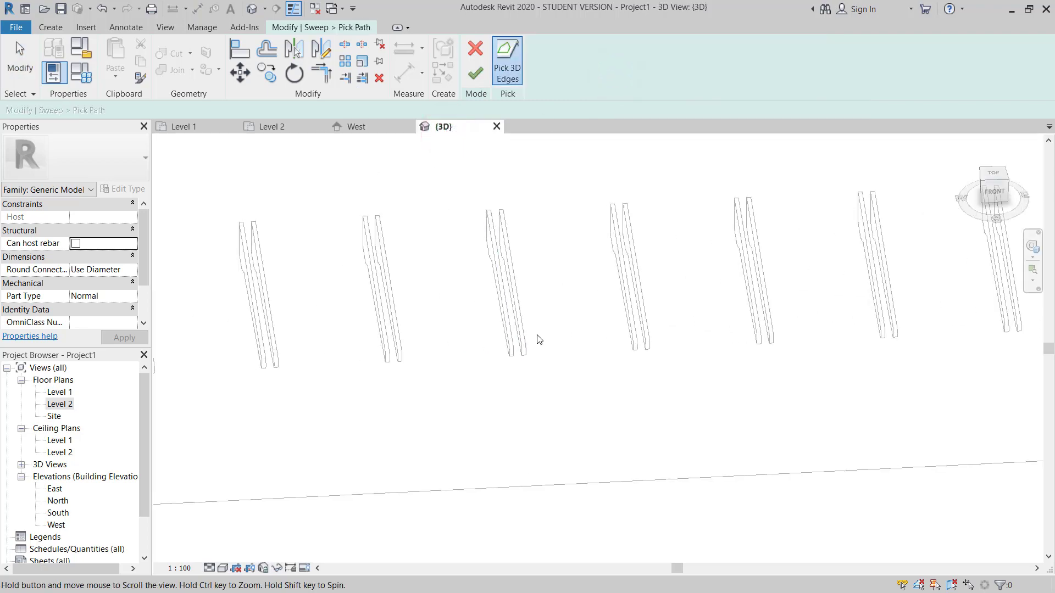
pyautogui.scroll(-4, 537, 339)
pyautogui.keyDown('shift'); pyautogui.moveTo(535, 394); pyautogui.dragTo(619, 408, button='middle'); pyautogui.keyUp('shift')
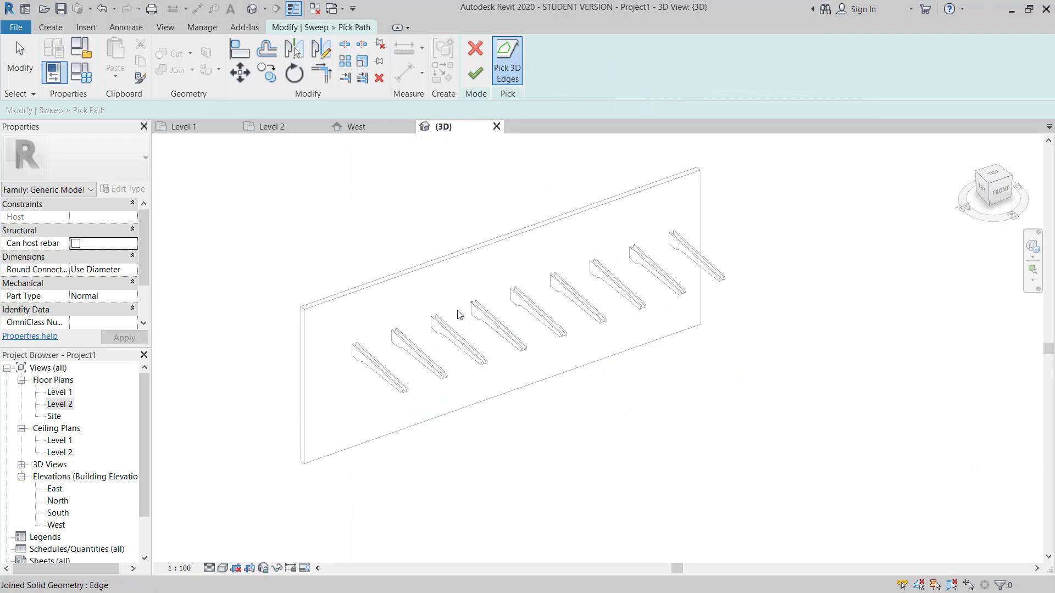
pyautogui.scroll(2, 493, 362)
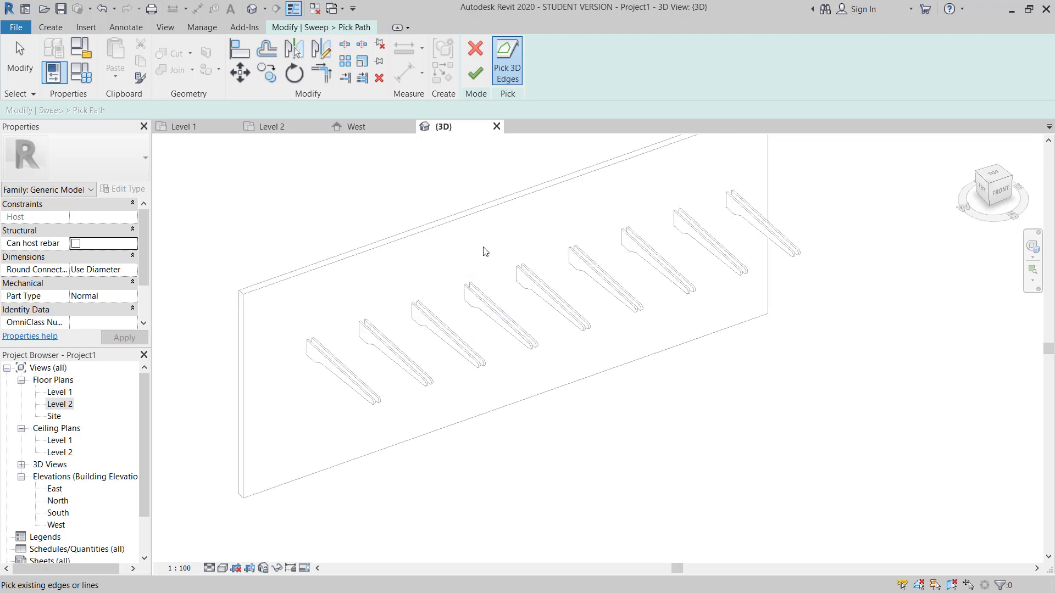
pyautogui.click(488, 209)
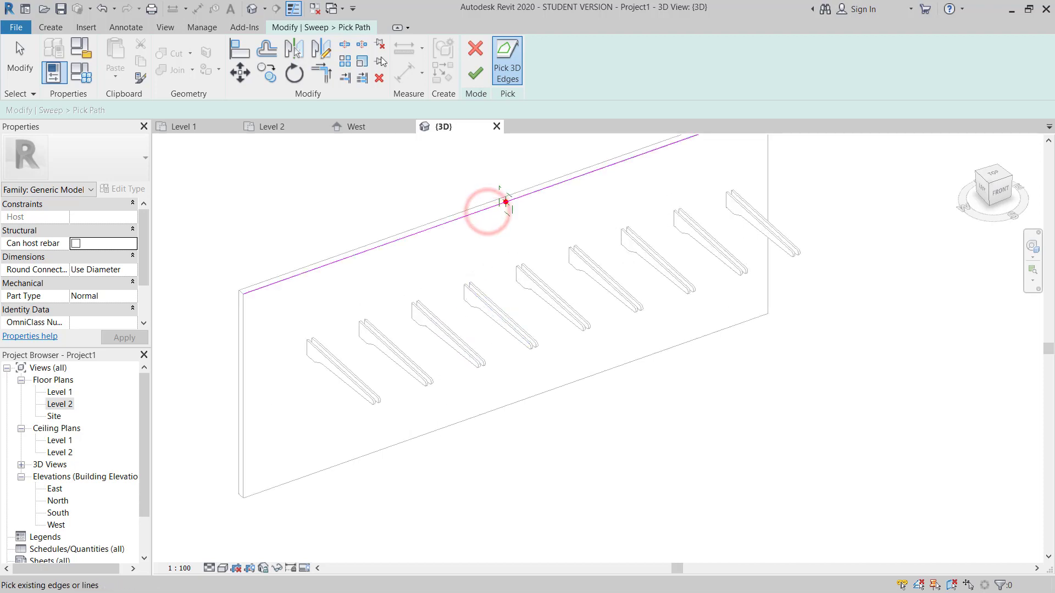
# - Finish the sweep path and open its profile for sketching in the West elevation
pyautogui.click(350, 127)
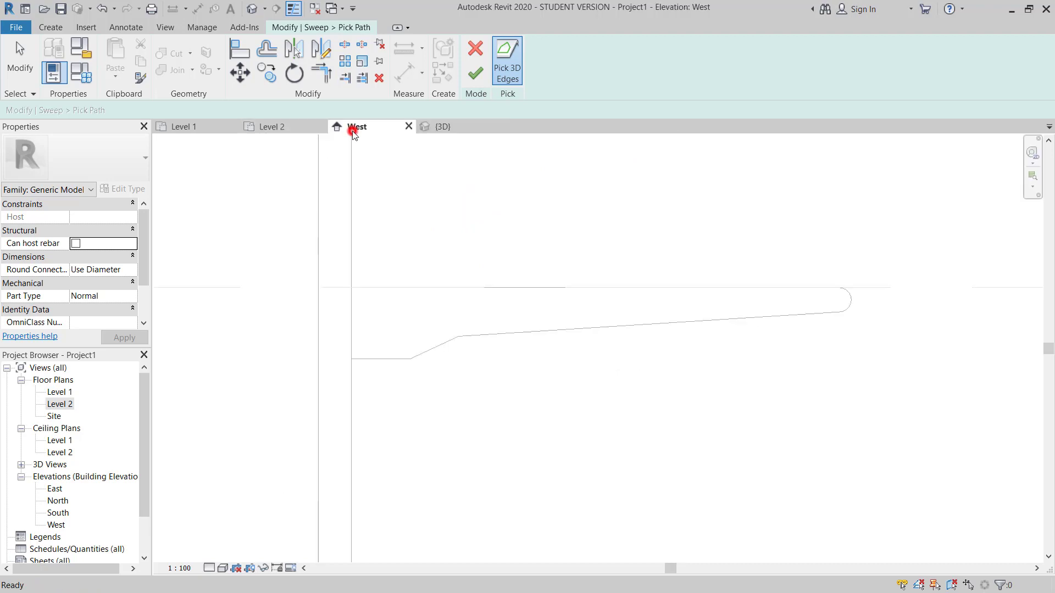
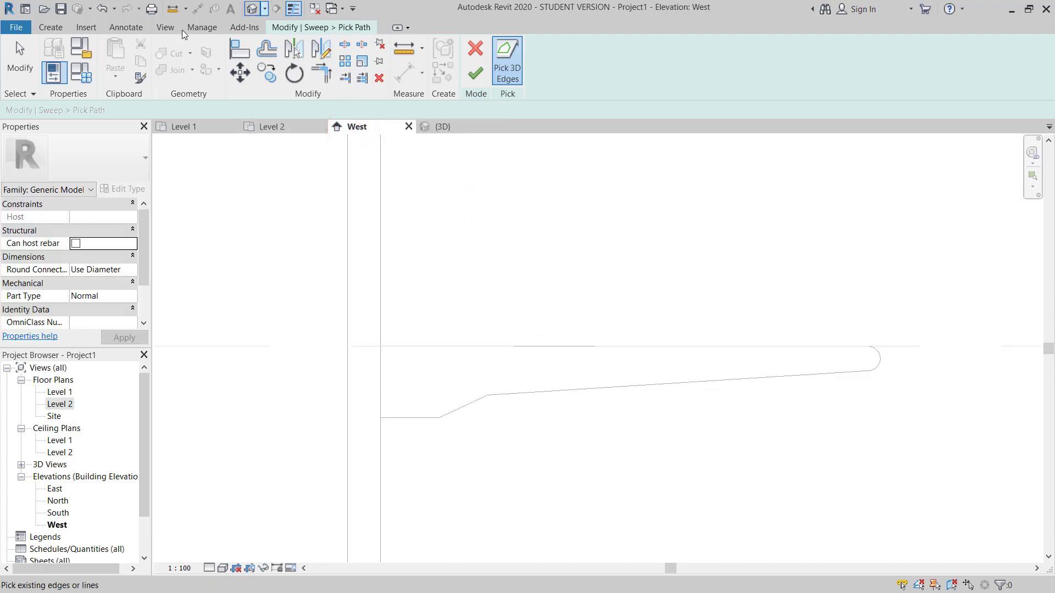
pyautogui.click(60, 29)
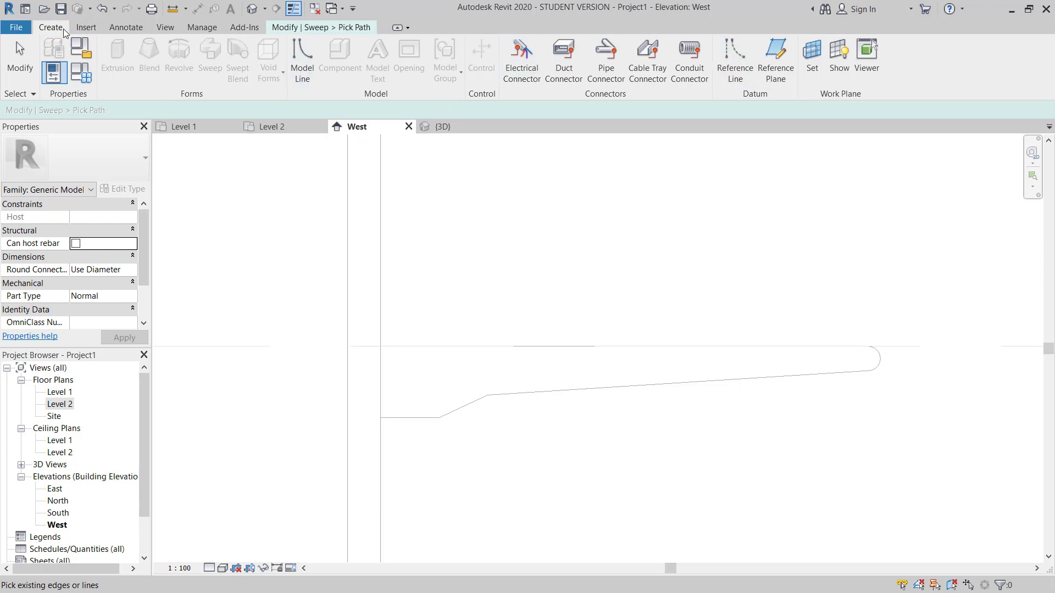
pyautogui.click(299, 26)
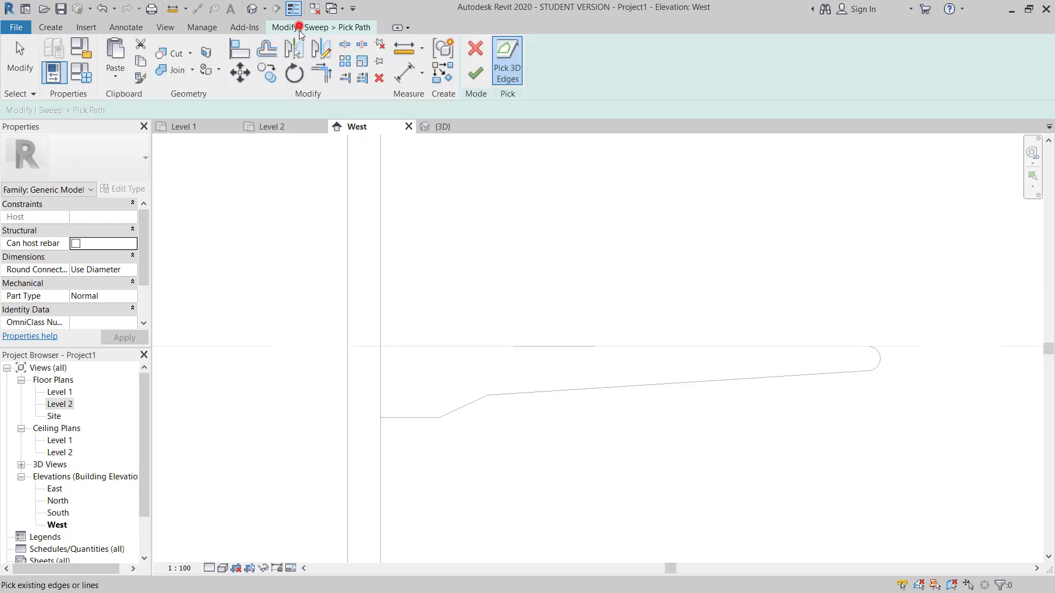
pyautogui.click(476, 82)
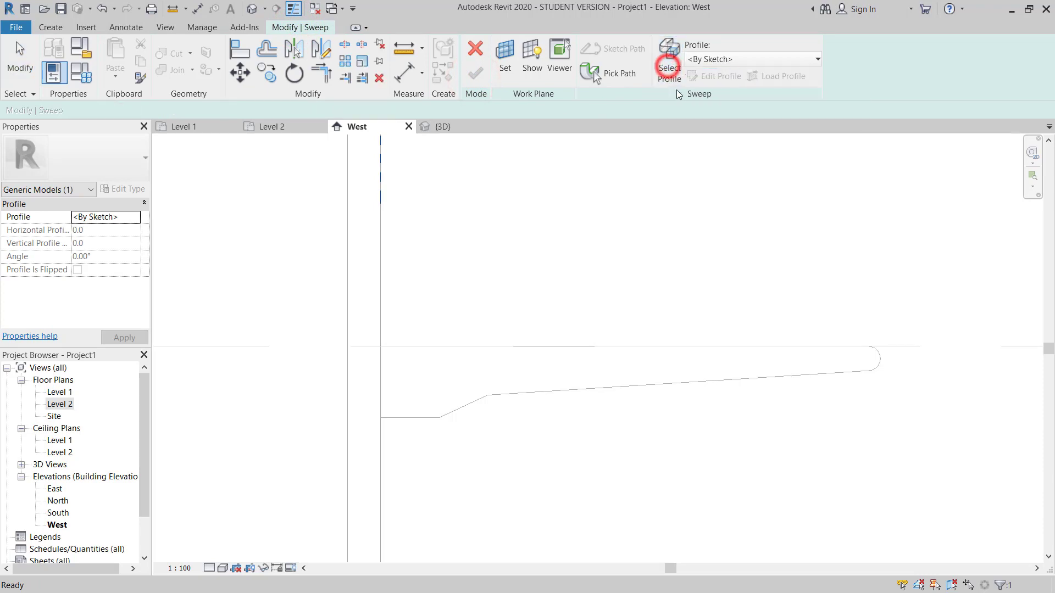
pyautogui.click(735, 76)
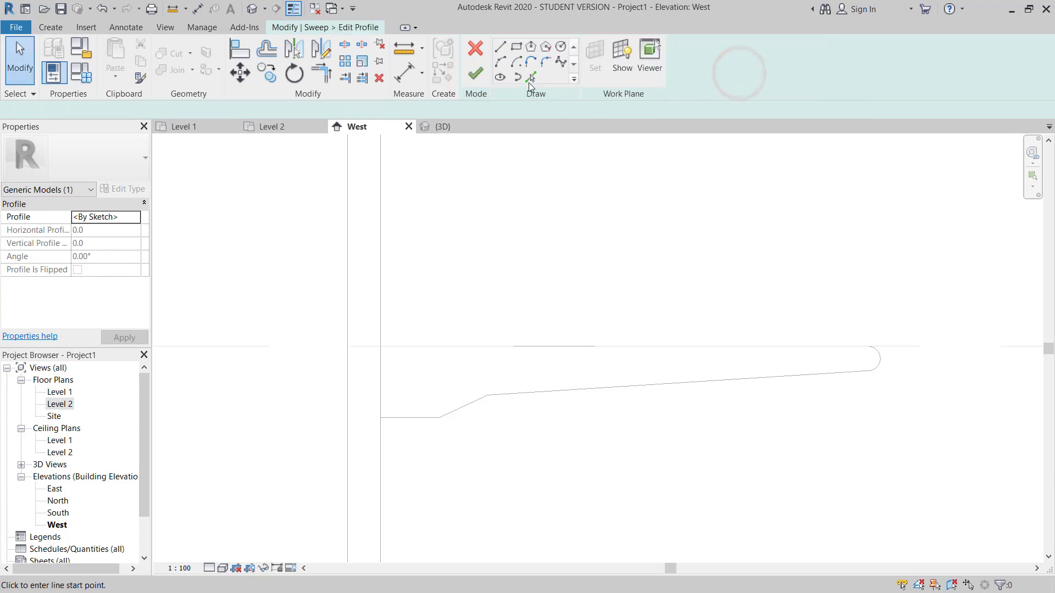
# - Trace the bracket's top edge and end arc, adding a 300 mm horizontal line from the arc and a vertical line up to the top
pyautogui.click(823, 347)
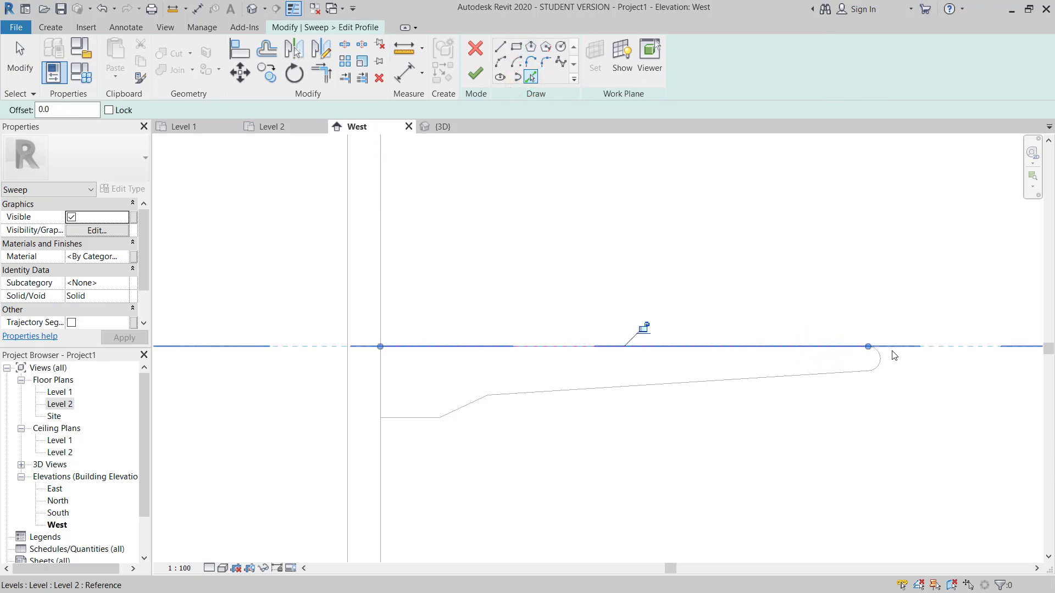
pyautogui.click(880, 358)
pyautogui.click(500, 47)
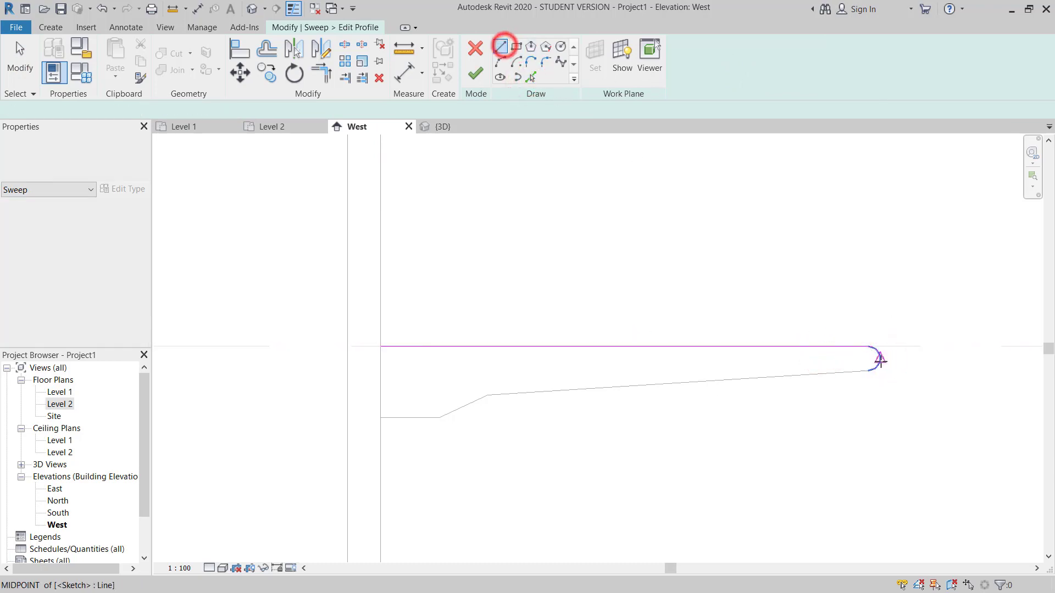
pyautogui.click(868, 372)
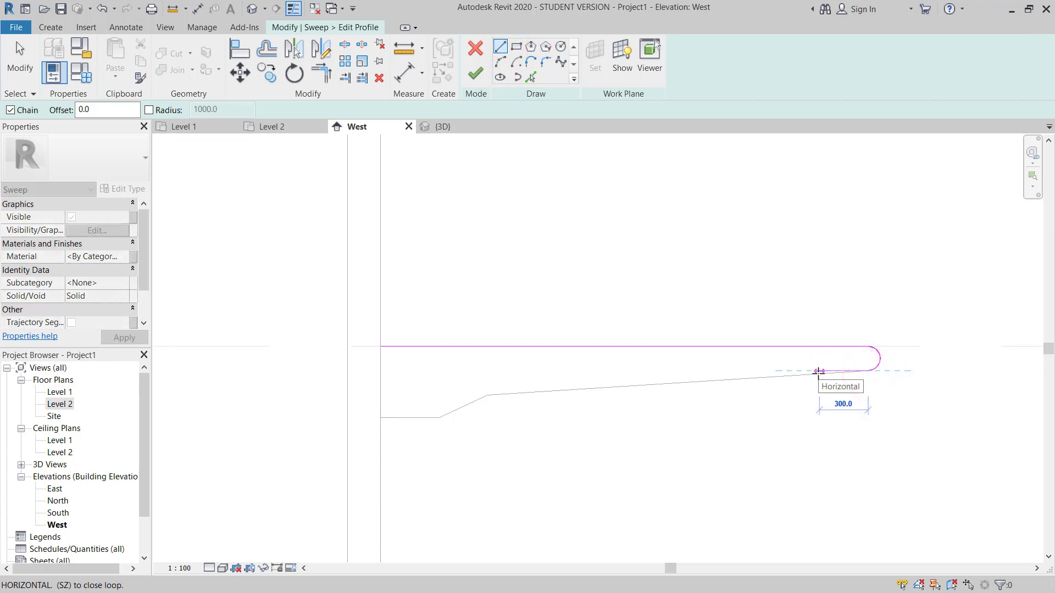
pyautogui.press('Return')
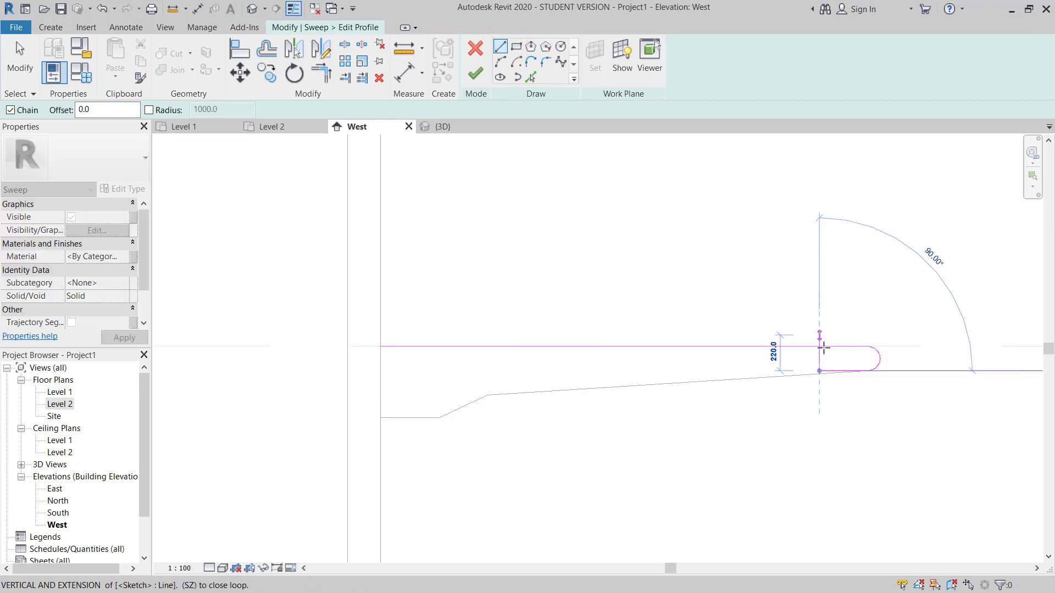
pyautogui.click(821, 348)
pyautogui.press('Escape')
pyautogui.press('Escape')
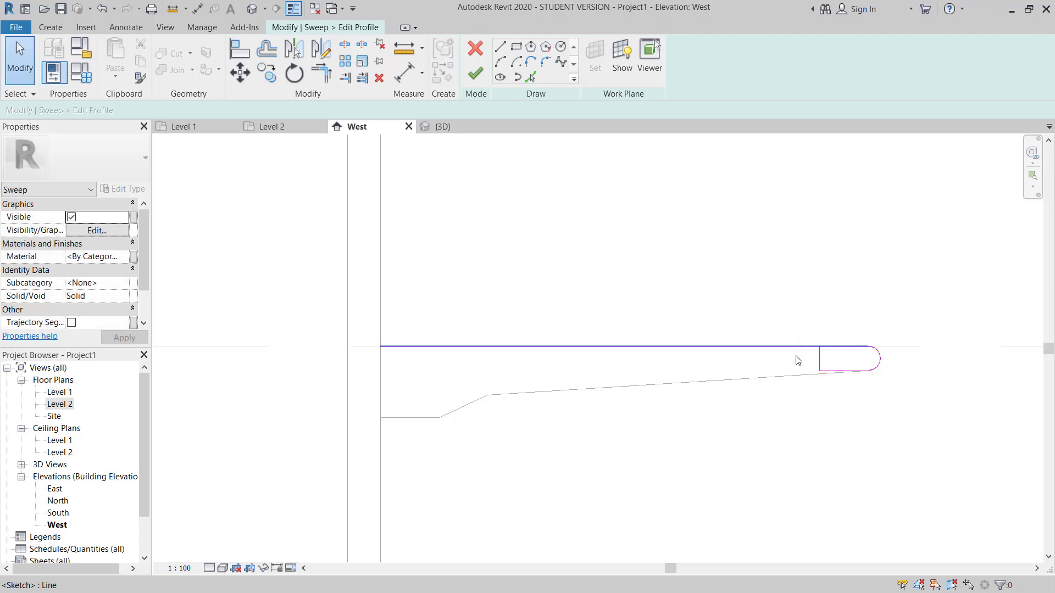
# - Try to trim the profile's long top line to the short vertical line
pyautogui.click(819, 356)
pyautogui.click(829, 347)
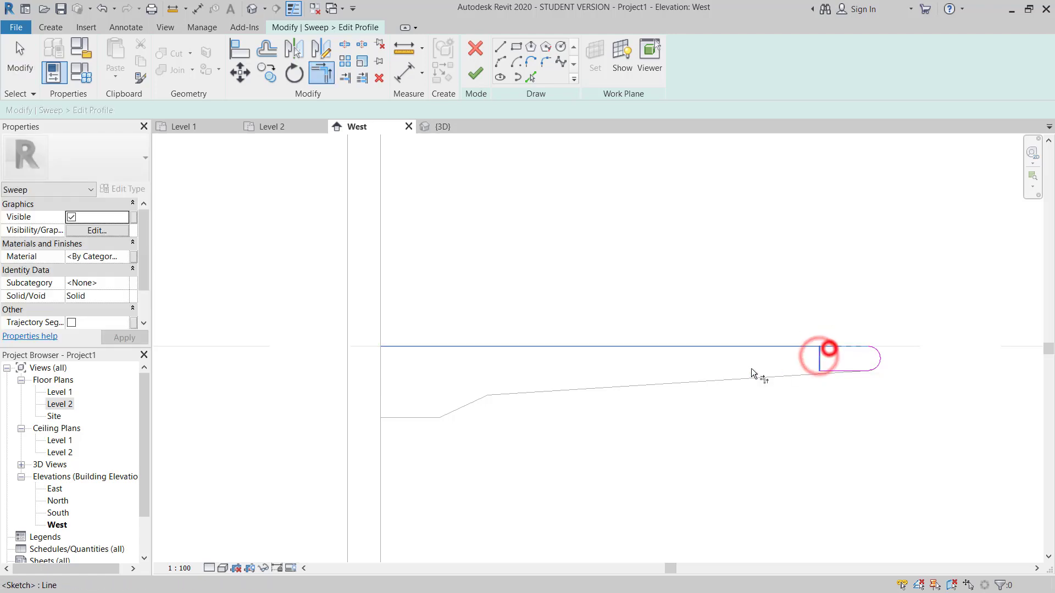
pyautogui.press('Escape')
pyautogui.press('Escape')
pyautogui.moveTo(633, 369); pyautogui.dragTo(584, 327, button='middle')
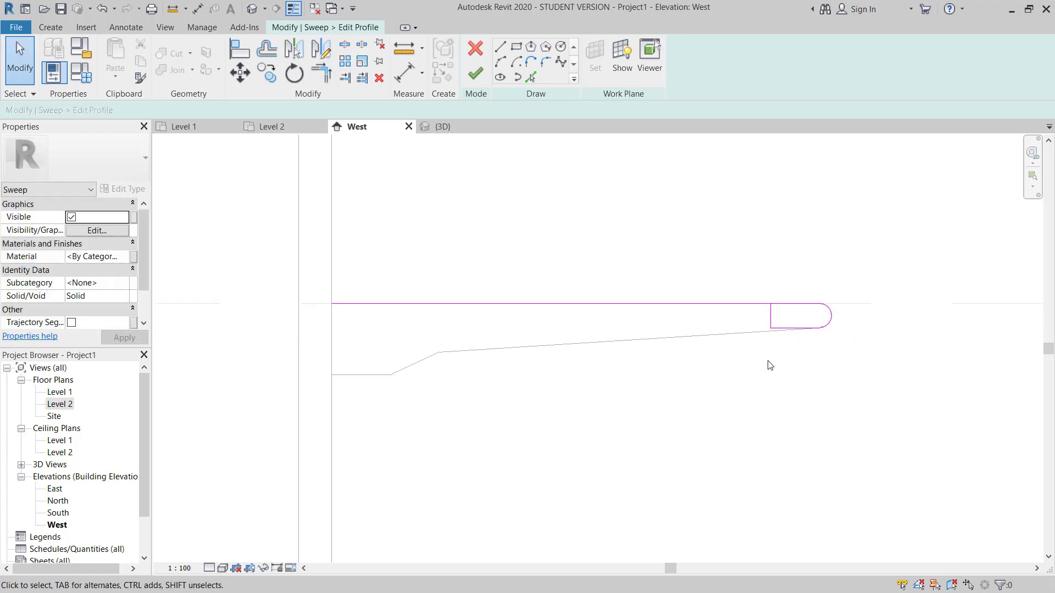
# - Trim the profile's top line to a corner with the vertical line, keeping the short part beside the rounded end
pyautogui.press('t')
pyautogui.press('r')
pyautogui.click(771, 314)
pyautogui.click(783, 303)
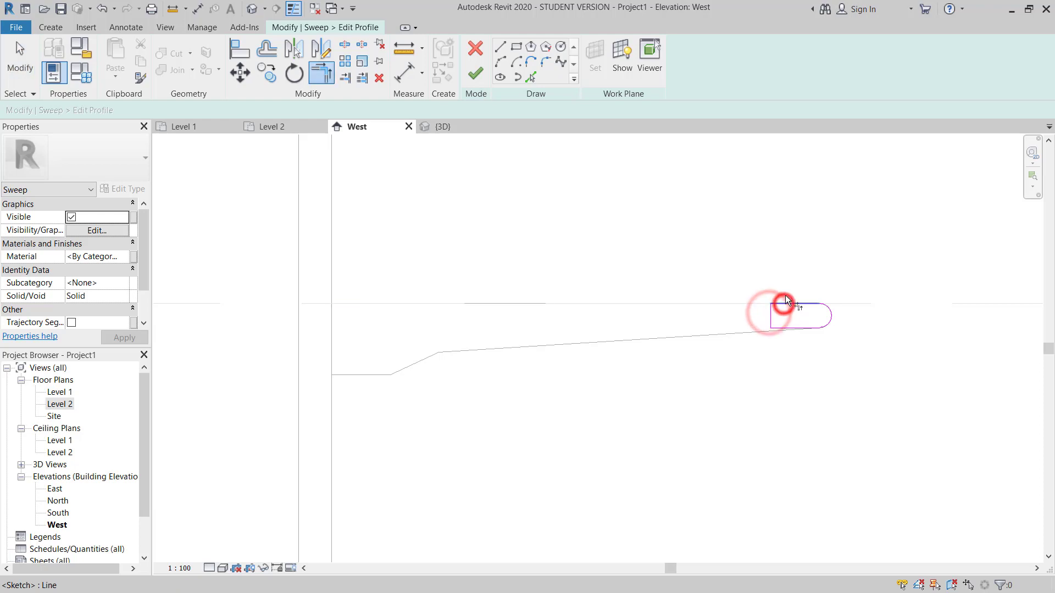
pyautogui.press('Escape')
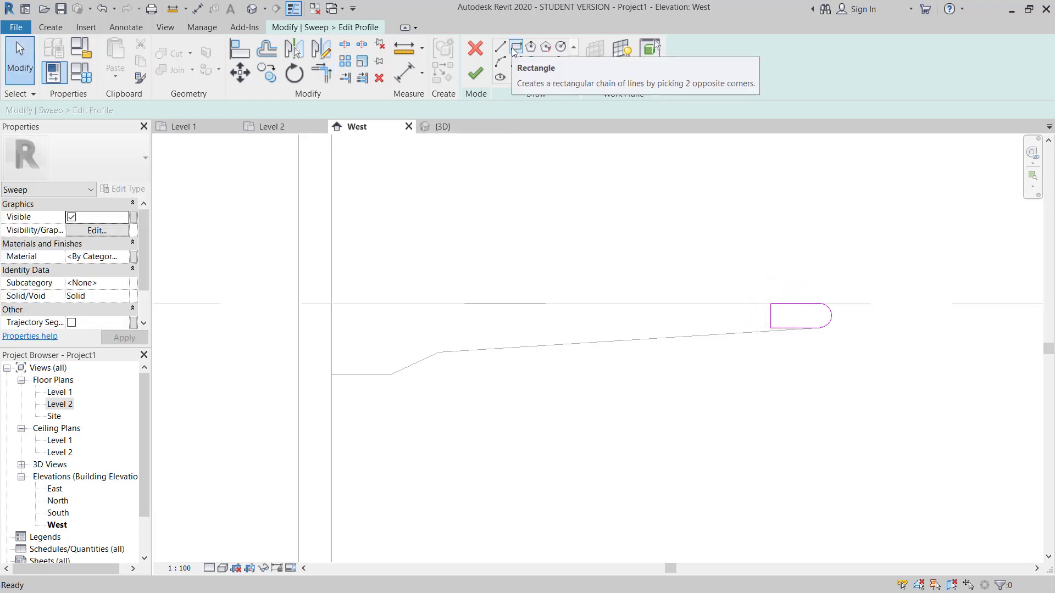
pyautogui.click(515, 48)
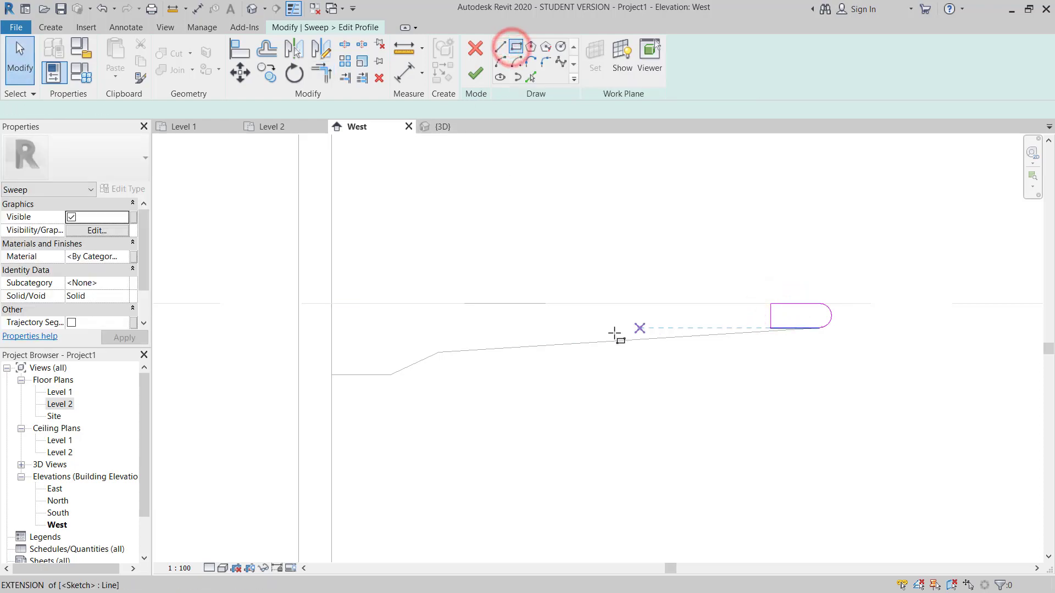
pyautogui.scroll(2, 570, 323)
pyautogui.moveTo(479, 346); pyautogui.dragTo(526, 346, button='middle')
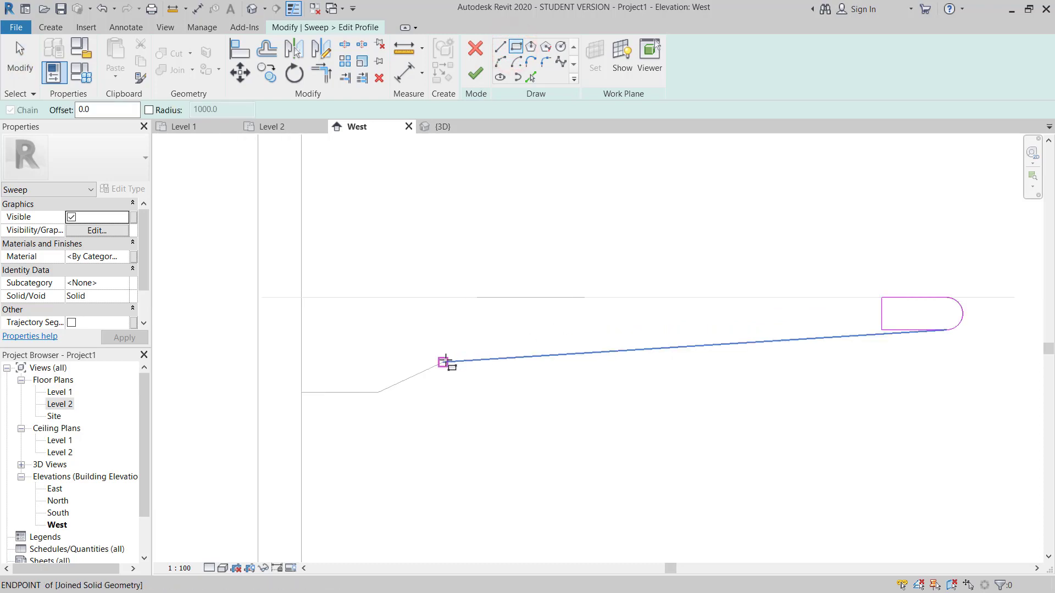
pyautogui.click(445, 361)
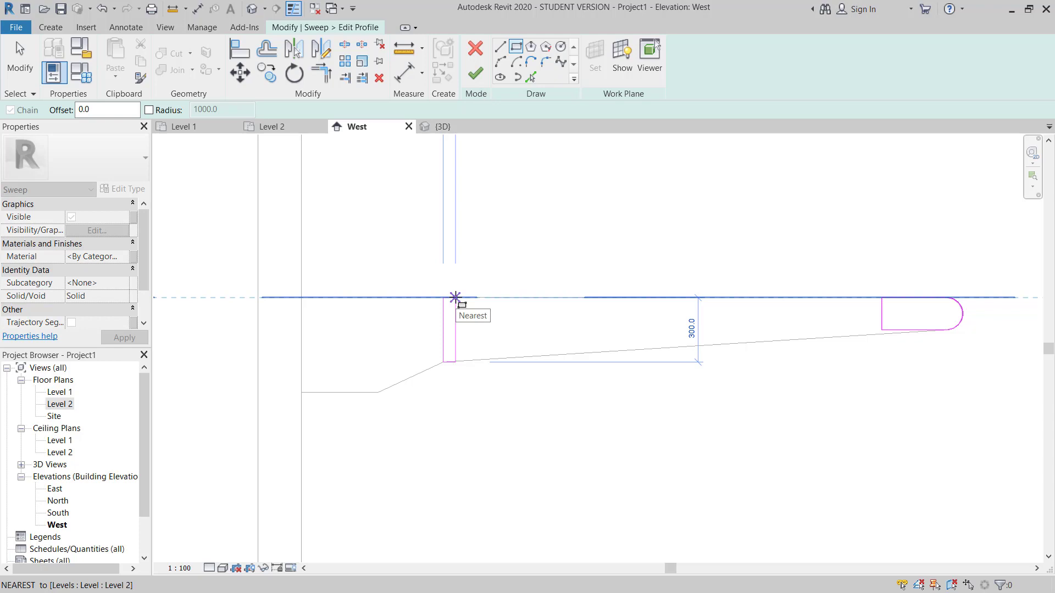
pyautogui.press('Escape')
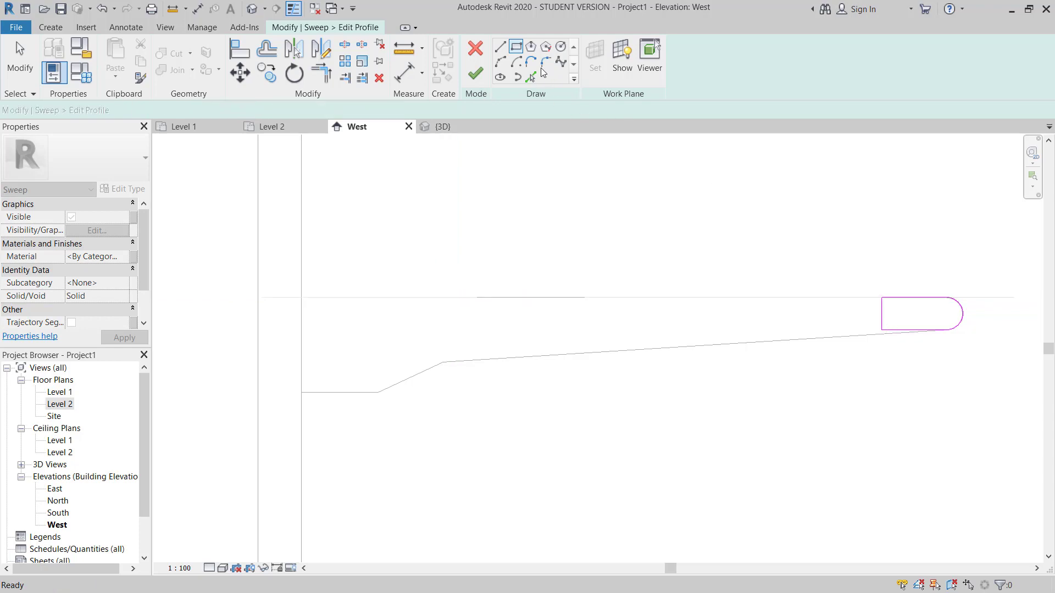
# - Sketch a narrow upright rectangle about 26 mm wide and 150 mm high, from the bracket's top edge, left of the rounded profile
pyautogui.scroll(2, 883, 306)
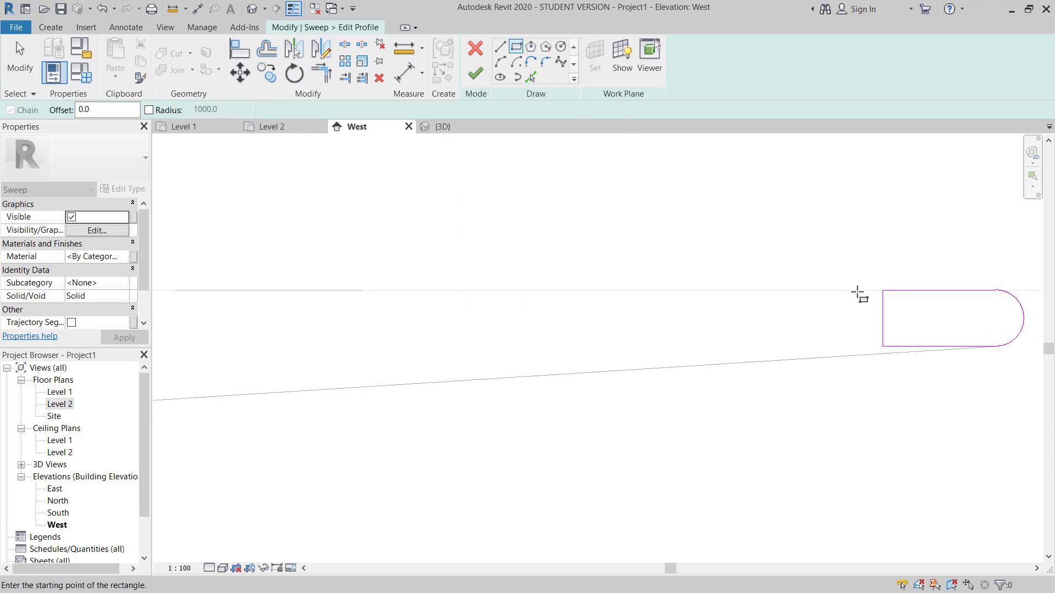
pyautogui.click(763, 290)
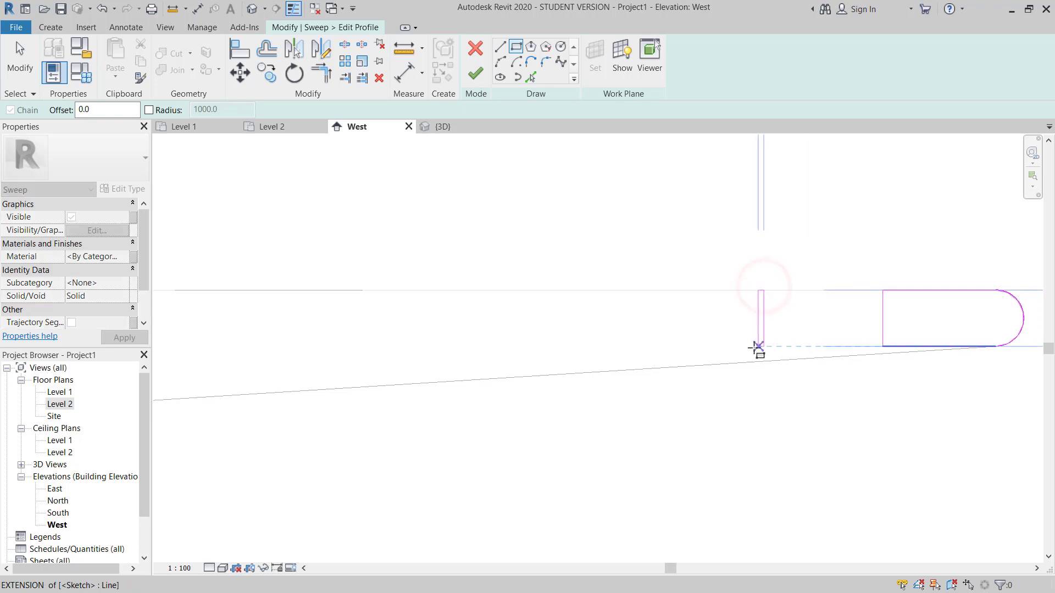
pyautogui.click(754, 347)
pyautogui.press('Escape')
# - Set the narrow rectangle's width to 50 mm by repositioning its right side
pyautogui.click(764, 314)
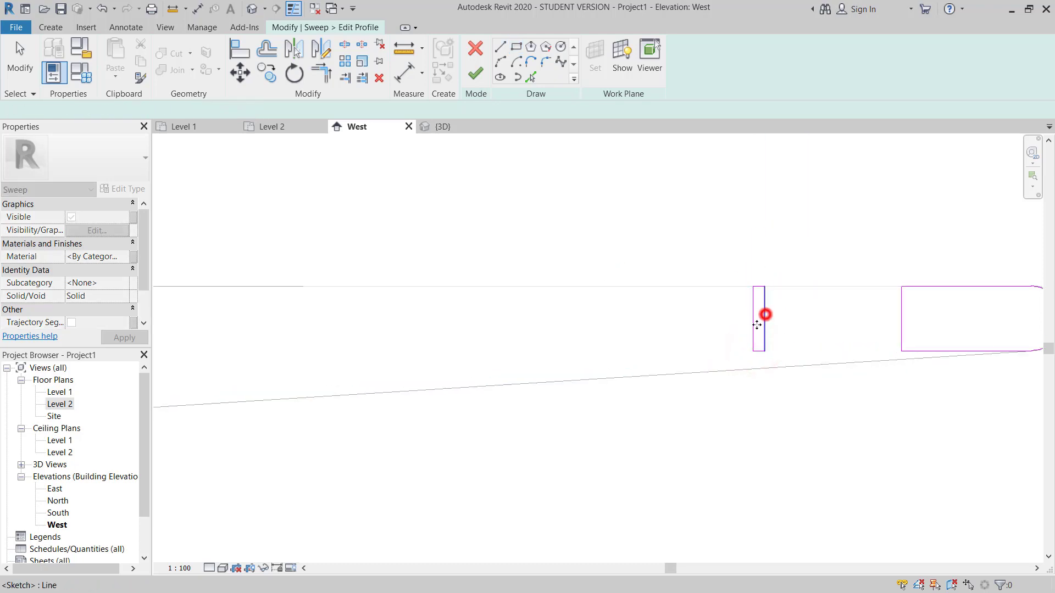
pyautogui.click(759, 376)
pyautogui.write('50')
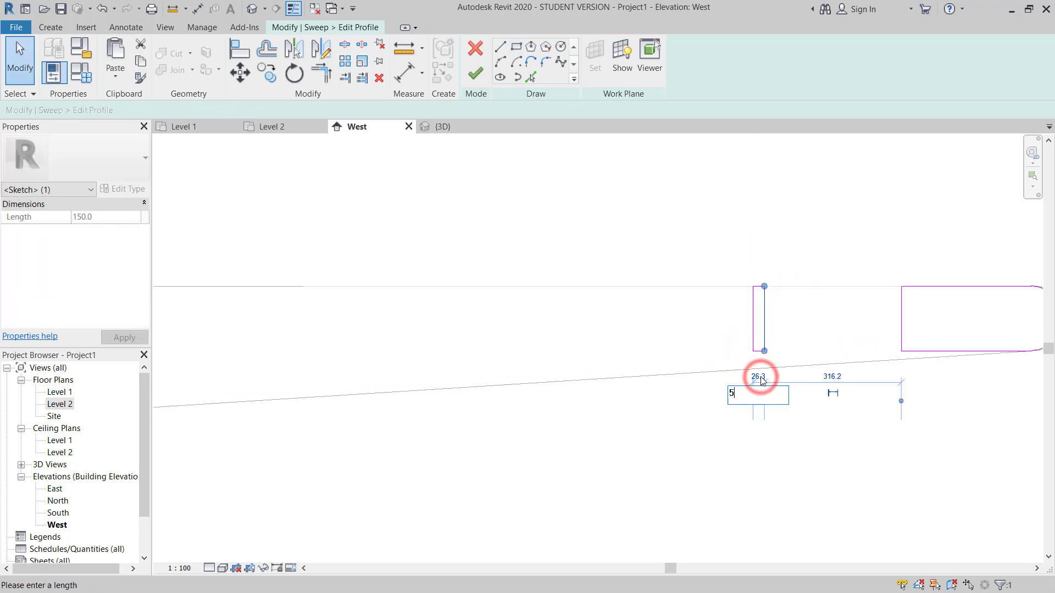
pyautogui.press('Return')
pyautogui.scroll(2, 802, 335)
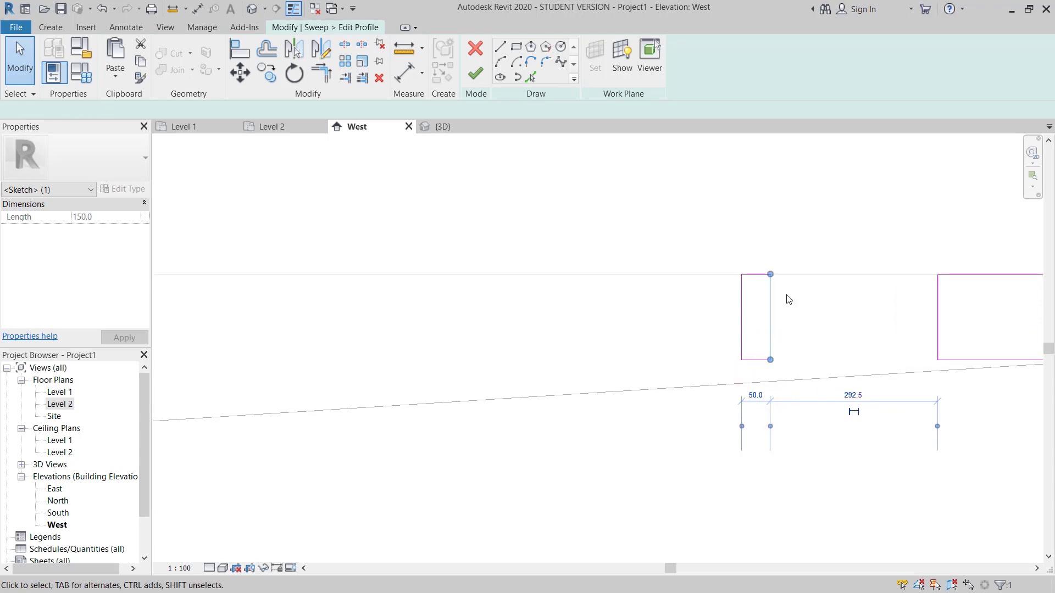
pyautogui.press('Escape')
# - Rotate the whole rectangle 30° clockwise about its upper-right corner
pyautogui.moveTo(691, 241); pyautogui.dragTo(829, 409)
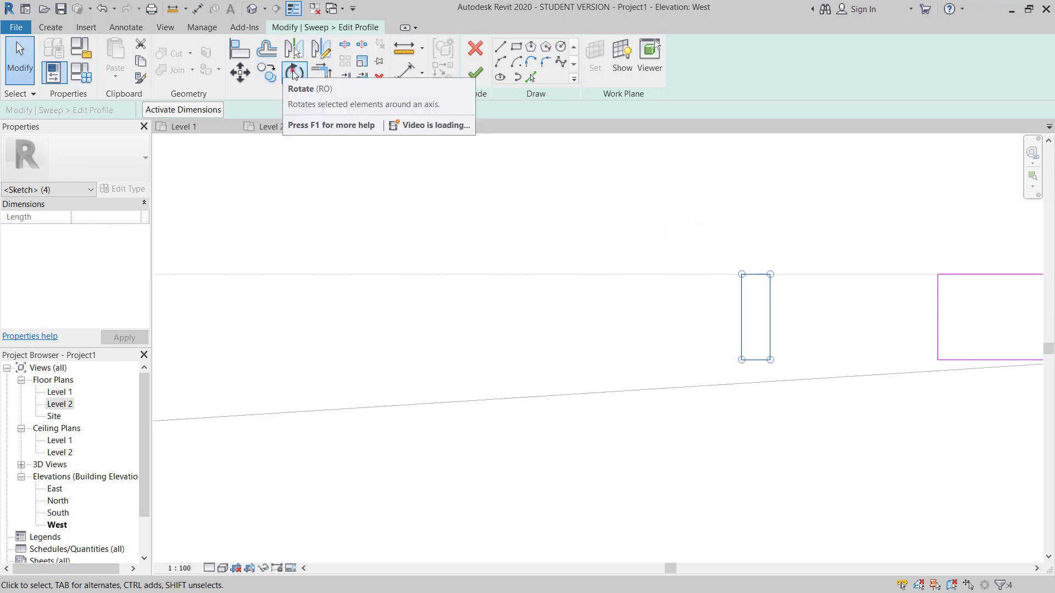
pyautogui.click(292, 71)
pyautogui.press('space')
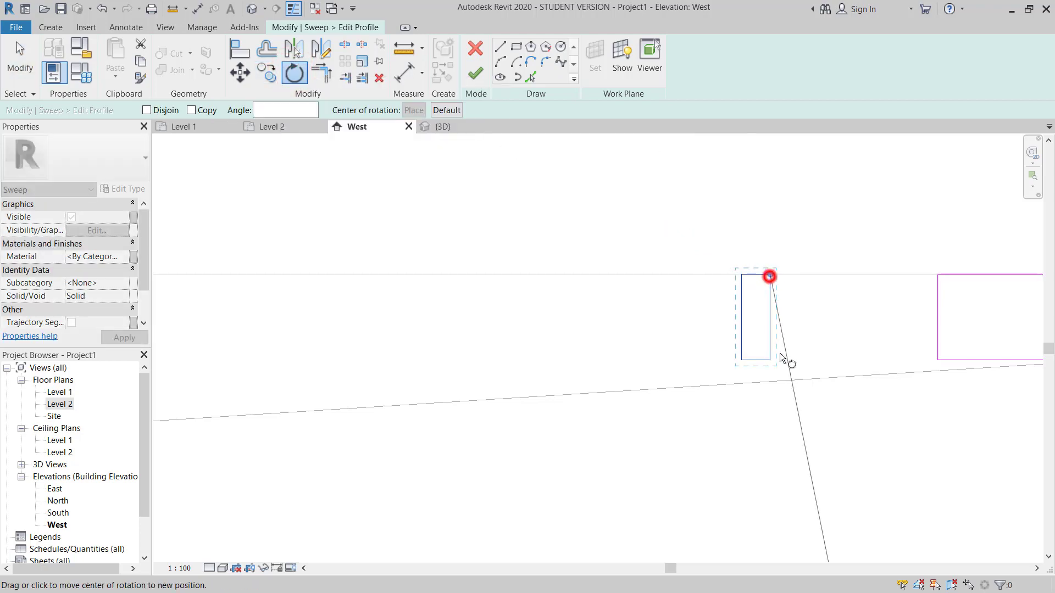
pyautogui.click(769, 360)
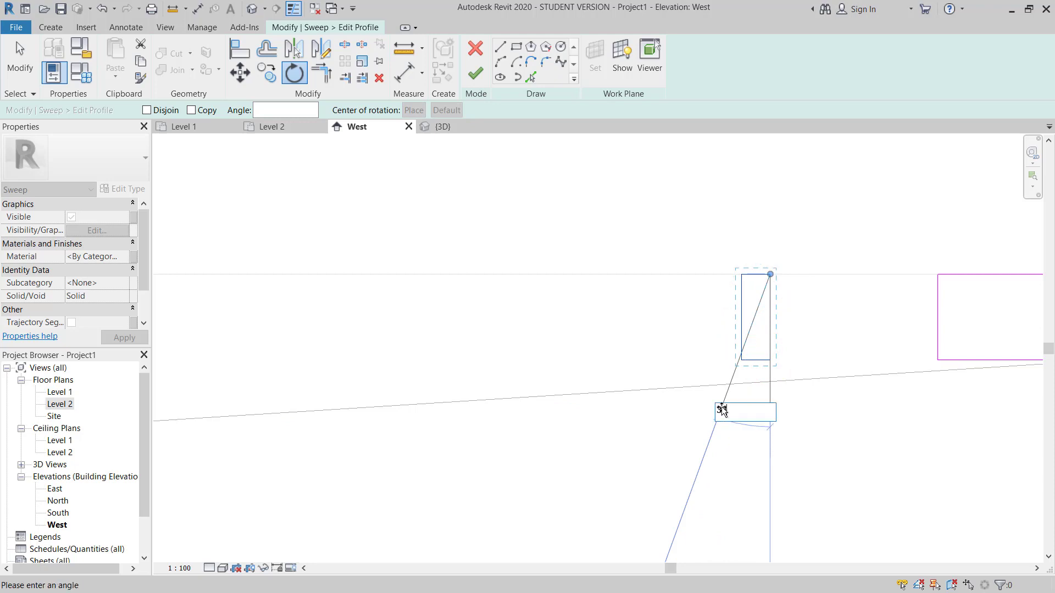
pyautogui.click(722, 409)
# - Move the tilted rectangle by its topmost corner onto the rounded profile's upper-left corner
pyautogui.moveTo(597, 195); pyautogui.dragTo(816, 402)
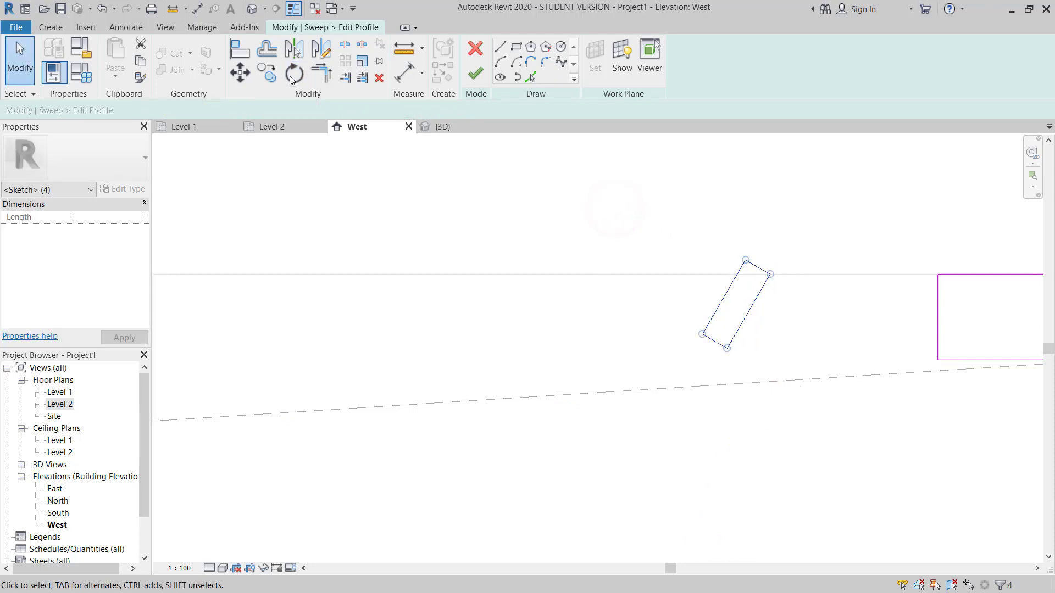
pyautogui.click(240, 73)
pyautogui.click(746, 259)
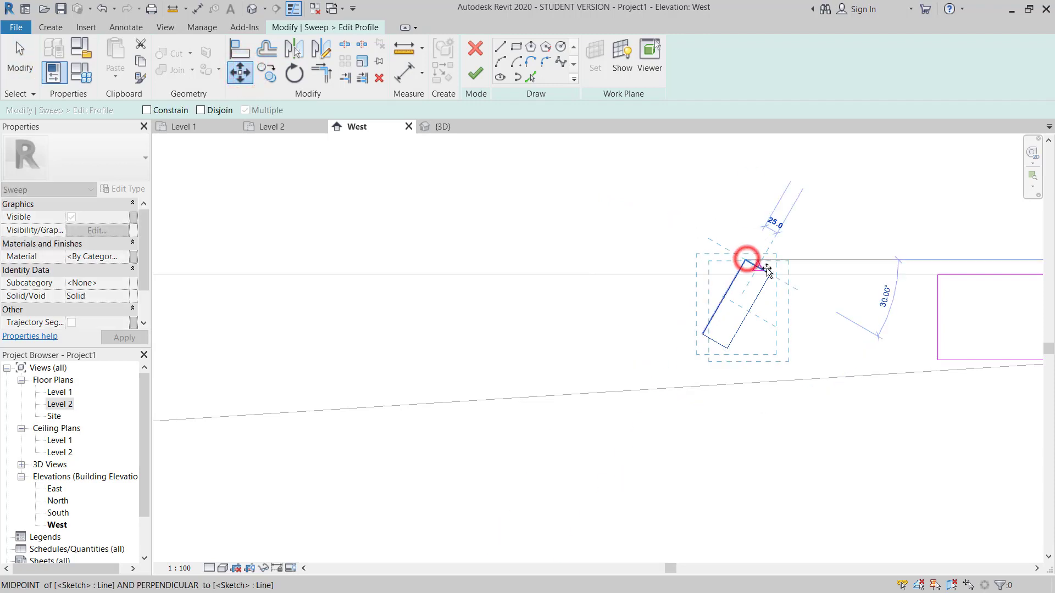
pyautogui.click(937, 274)
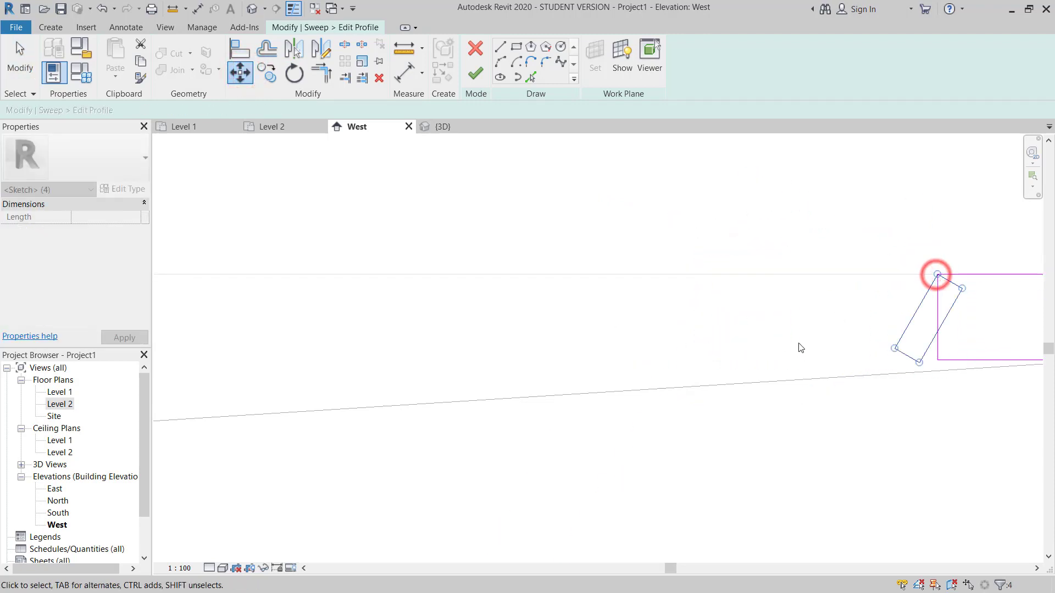
# - Move the tilted rectangle 300 mm horizontally to the left, away from the rounded profile
pyautogui.click(240, 73)
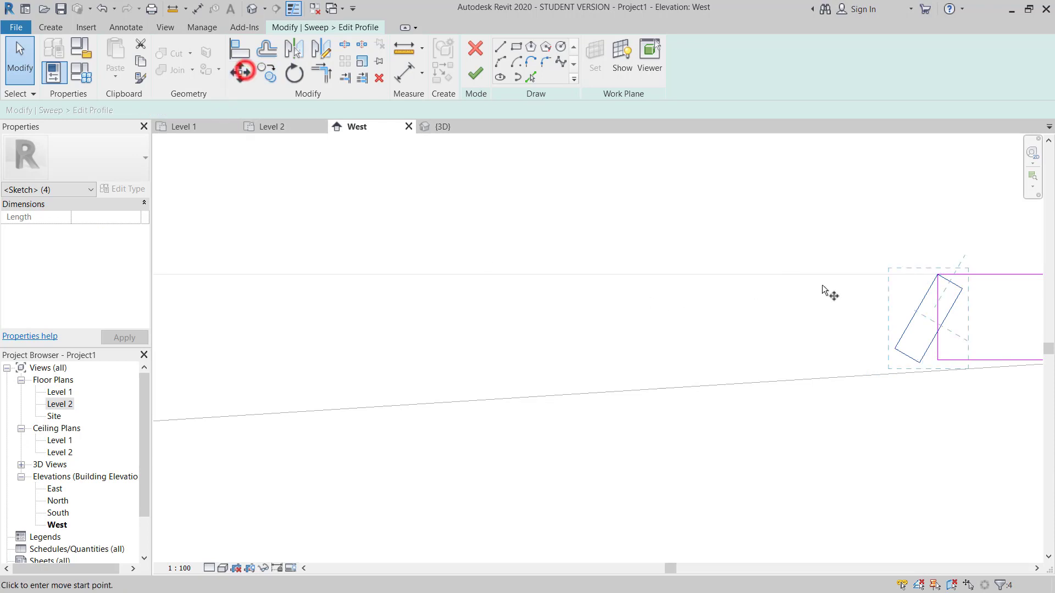
pyautogui.click(843, 218)
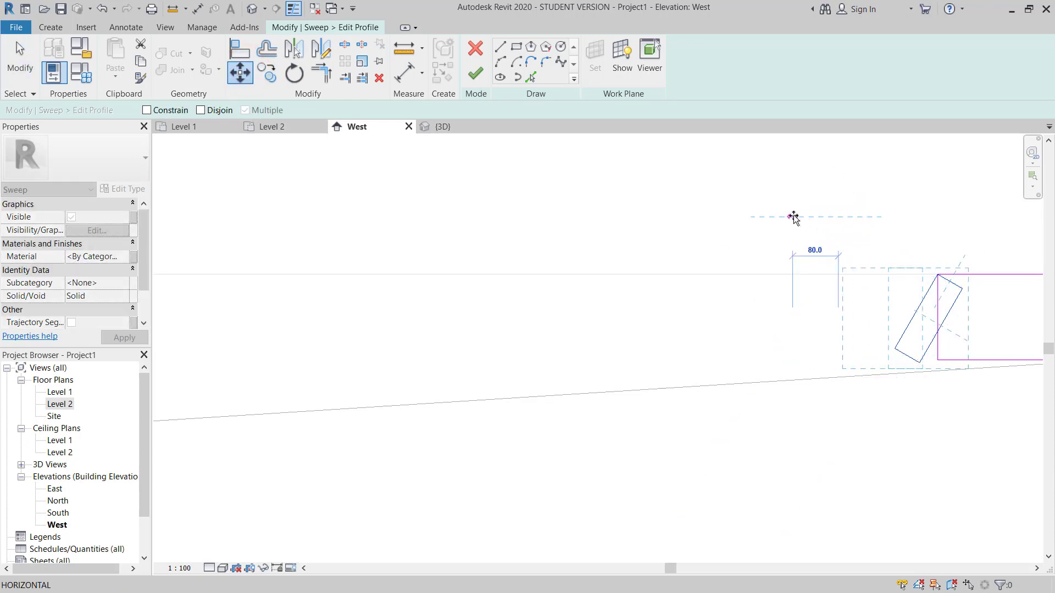
pyautogui.press('Return')
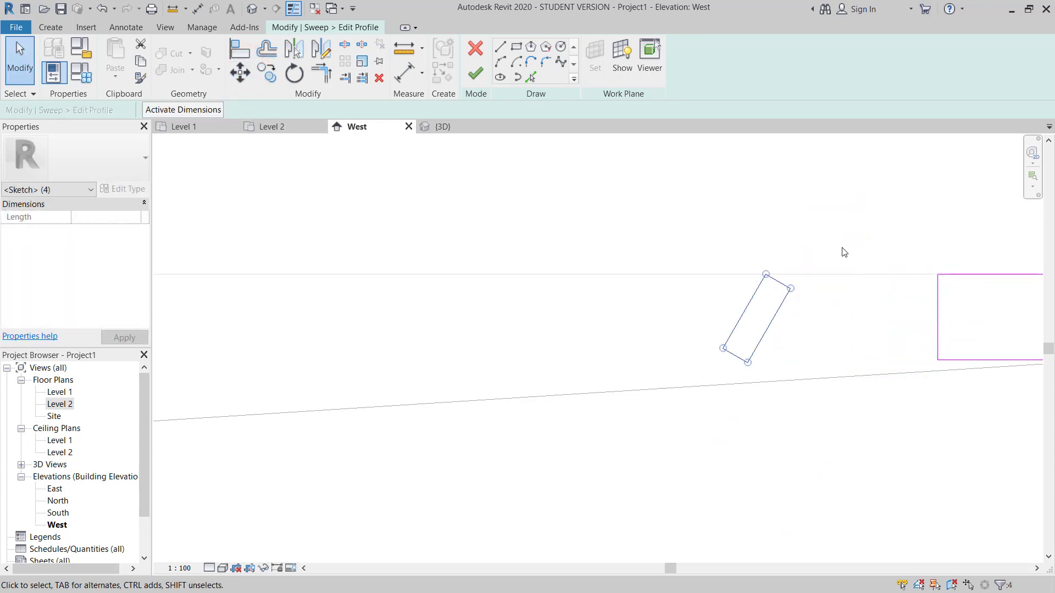
pyautogui.scroll(-1, 841, 250)
pyautogui.click(844, 303)
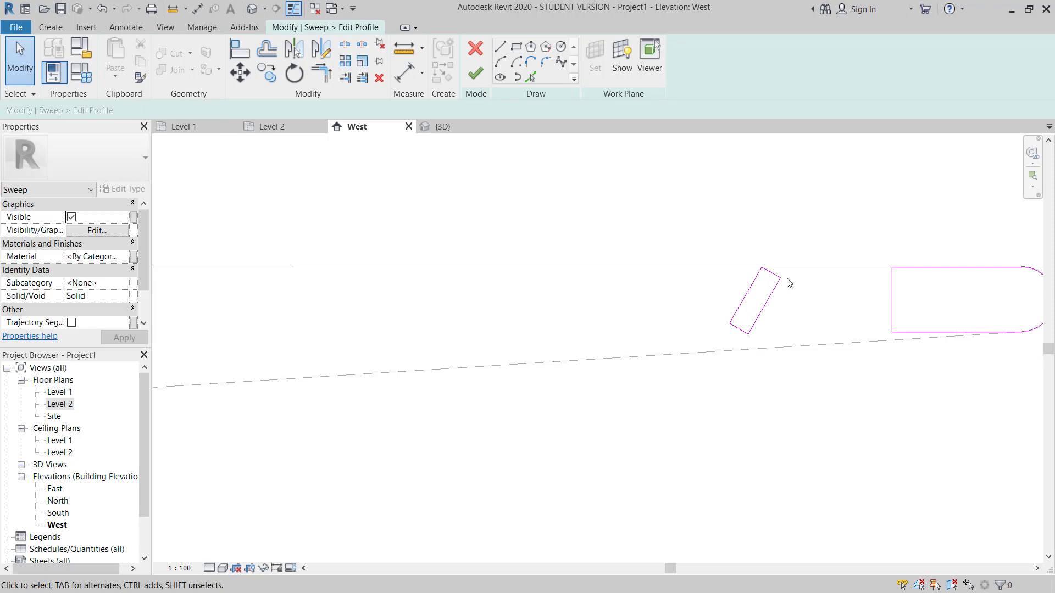
# - Copy the tilted rectangle twice to the left along the bracket's top edge, spacing the copies 300 mm apart
pyautogui.scroll(1, 775, 314)
pyautogui.moveTo(761, 315); pyautogui.dragTo(693, 249, button='middle')
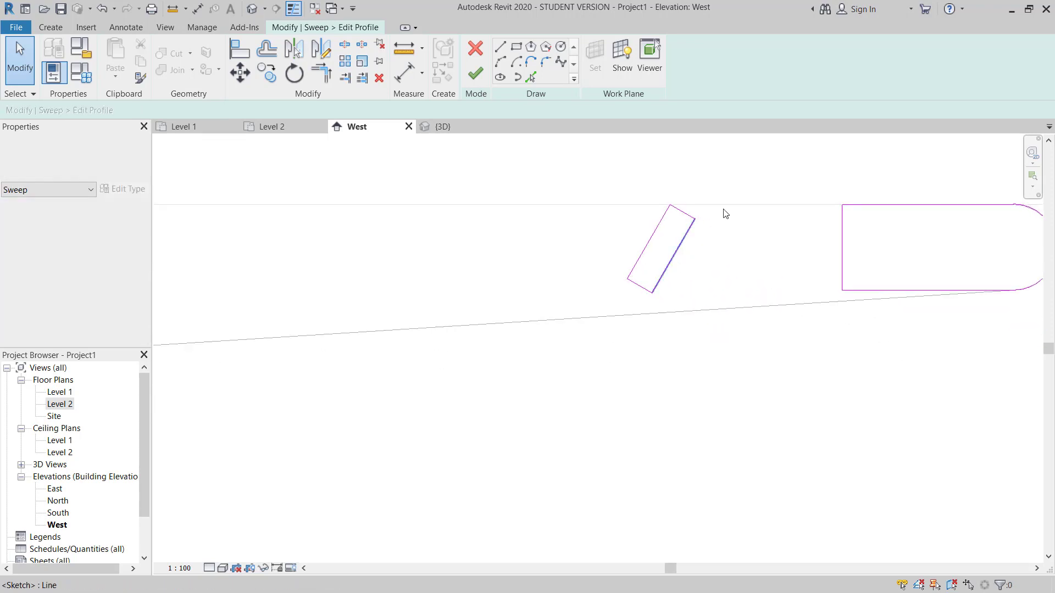
pyautogui.scroll(-2, 782, 262)
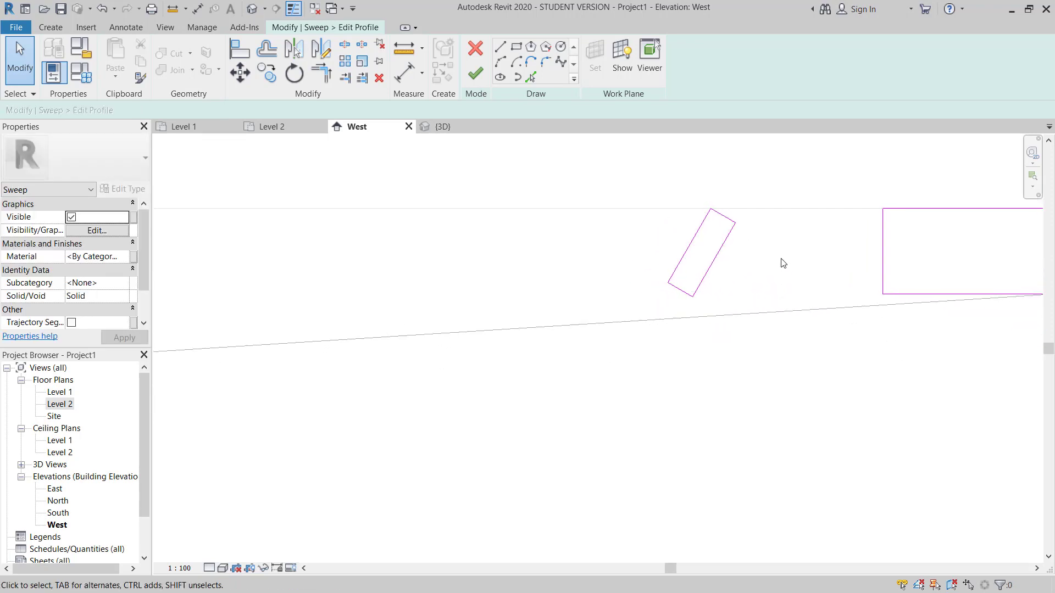
pyautogui.moveTo(629, 179); pyautogui.dragTo(789, 342)
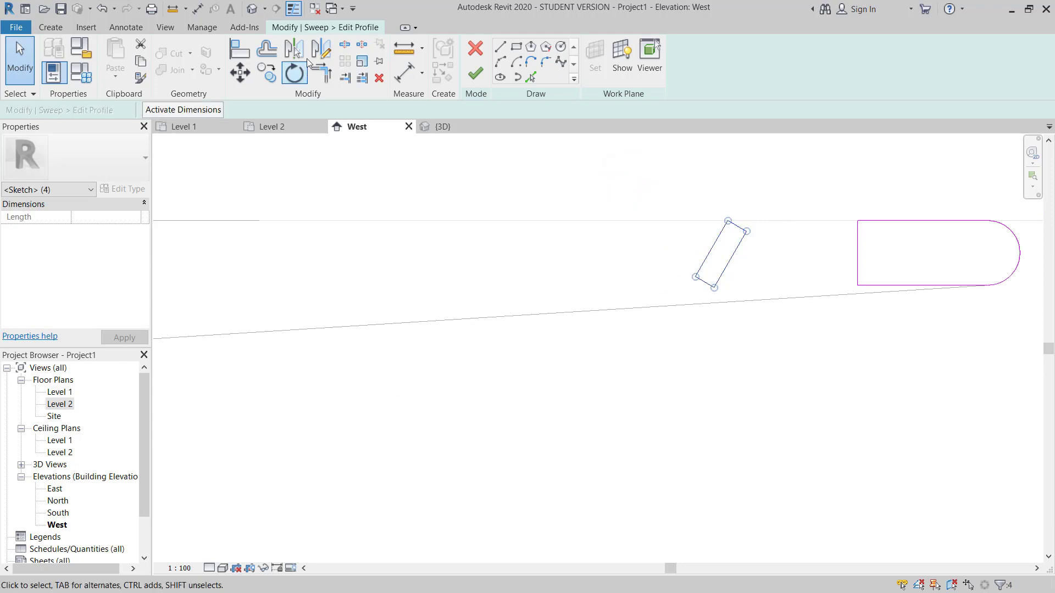
pyautogui.click(267, 72)
pyautogui.click(728, 222)
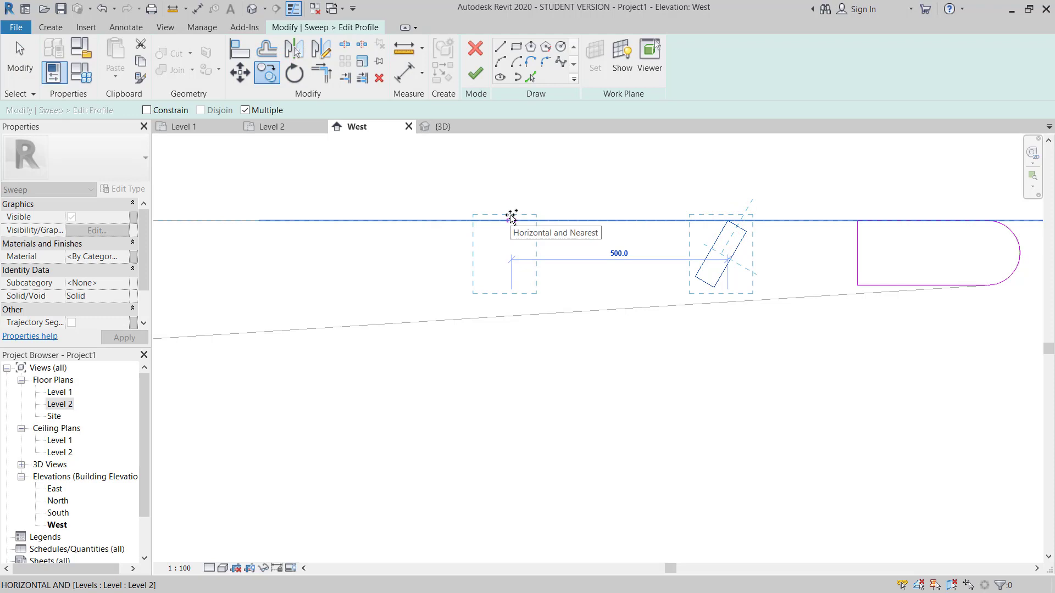
pyautogui.write('30')
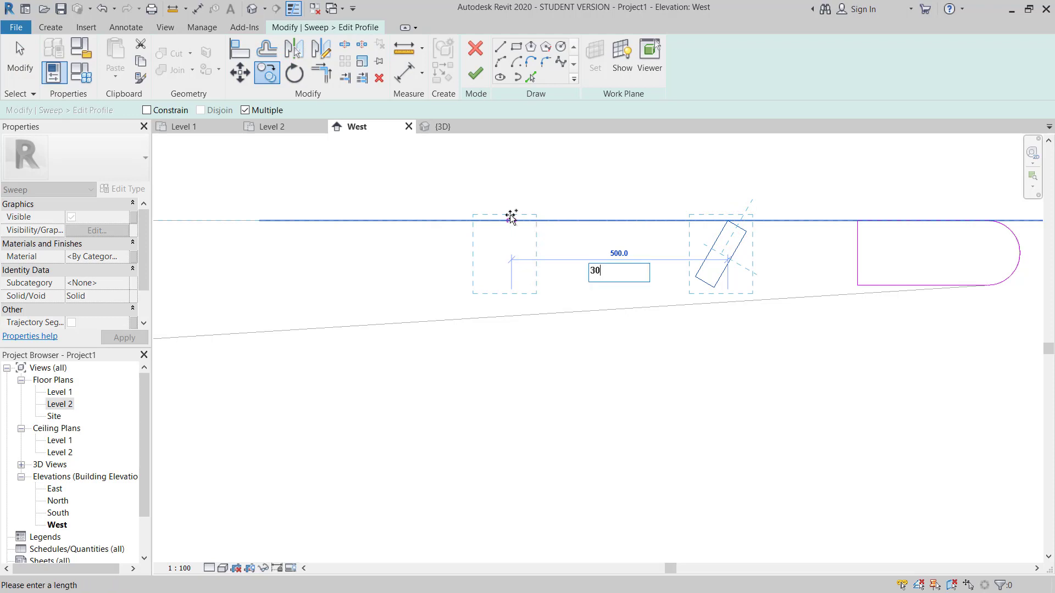
pyautogui.write('0')
pyautogui.press('Return')
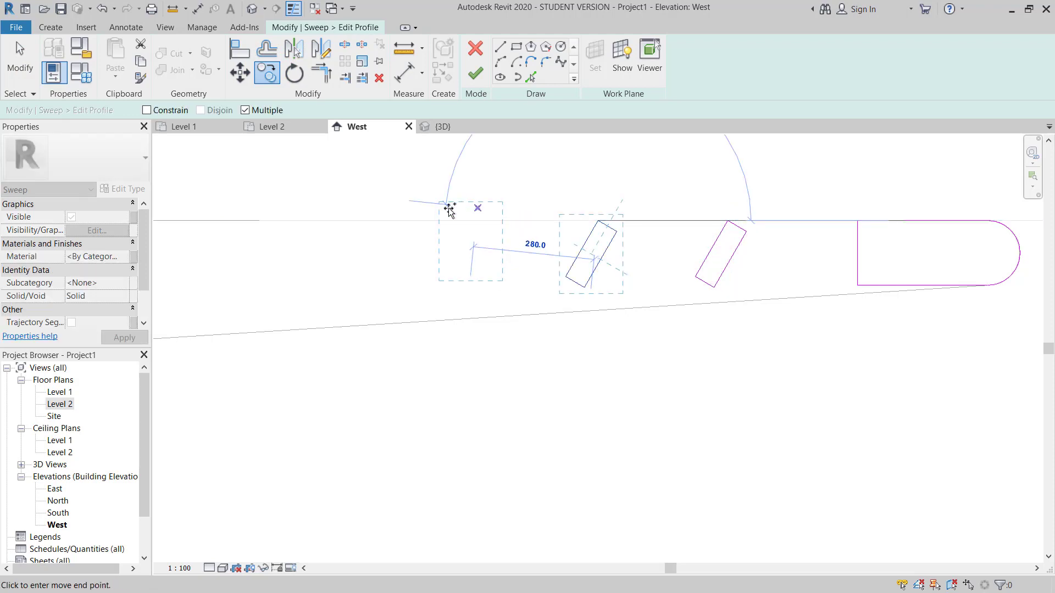
pyautogui.press('Return')
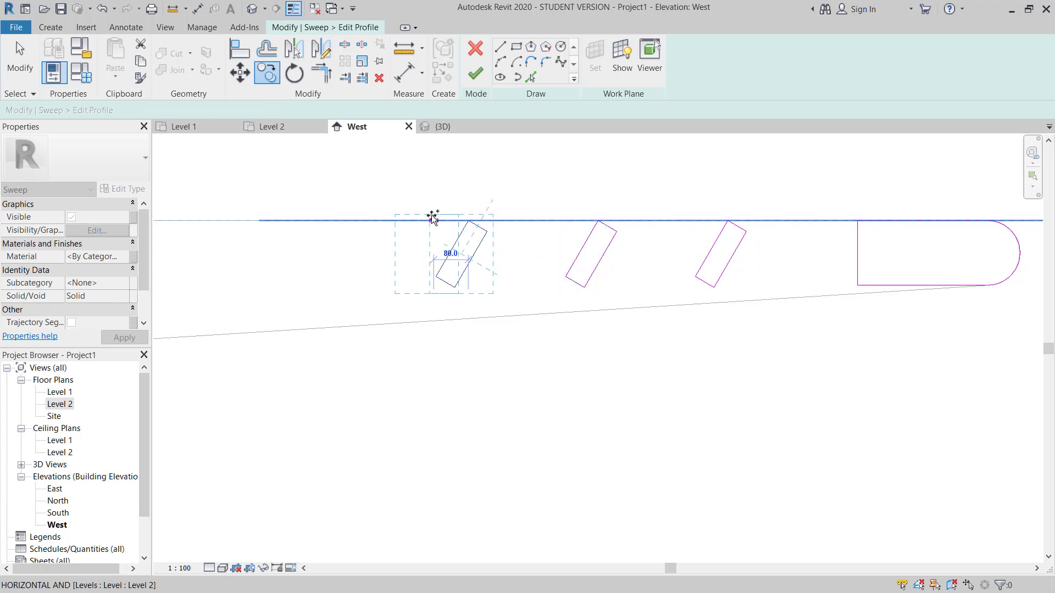
# - Add three more copies of the tilted rectangle toward the wall at 300 mm spacing, completing the row of six
pyautogui.moveTo(418, 222); pyautogui.dragTo(696, 242, button='middle')
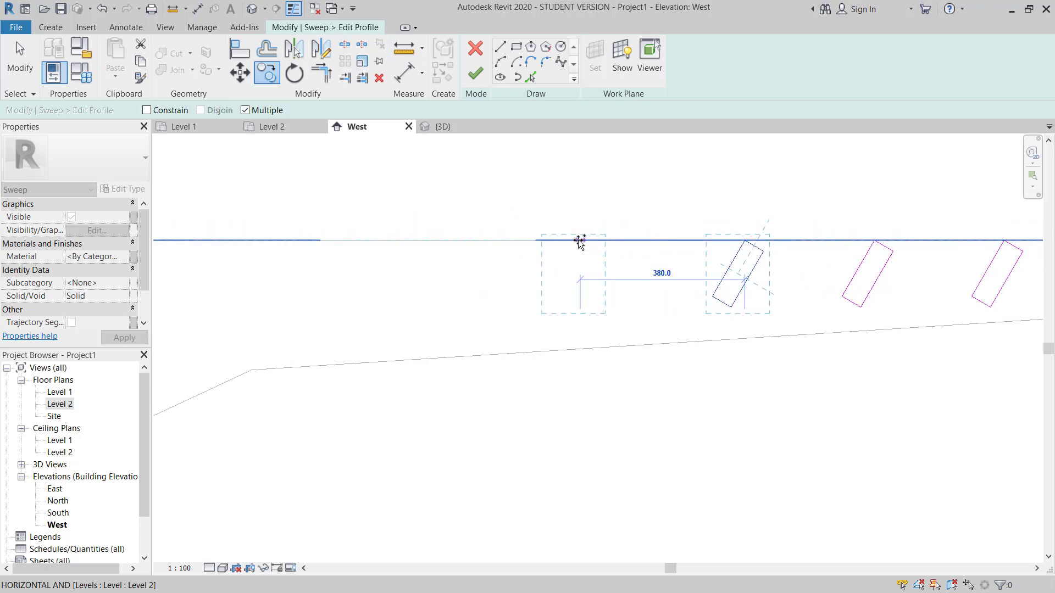
pyautogui.write('300')
pyautogui.press('Return')
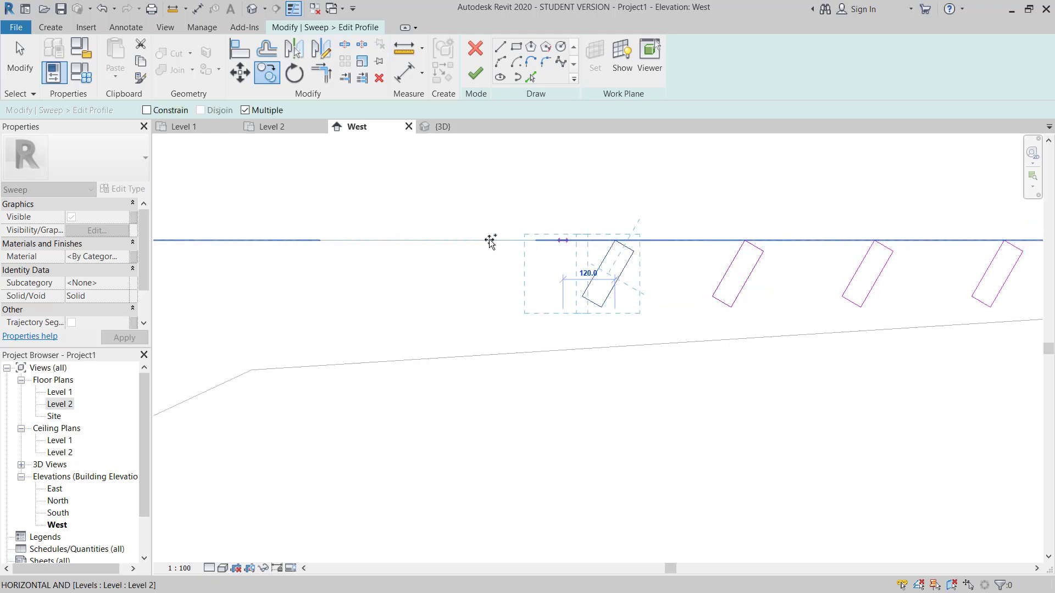
pyautogui.write('300')
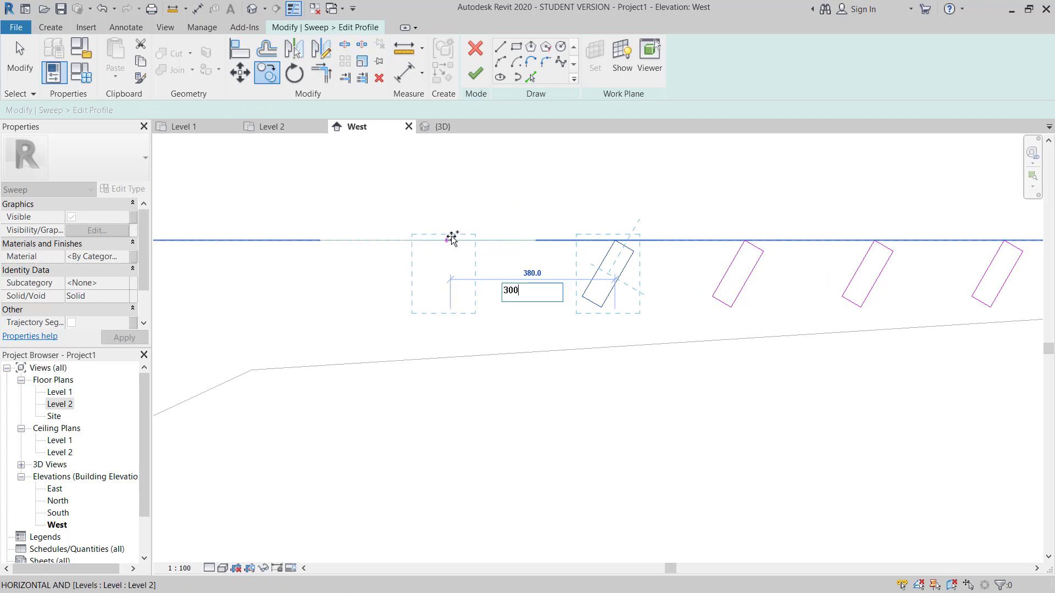
pyautogui.press('Return')
pyautogui.scroll(-2, 463, 249)
pyautogui.scroll(-1, 463, 248)
pyautogui.moveTo(493, 255); pyautogui.dragTo(634, 261, button='middle')
pyautogui.write('300')
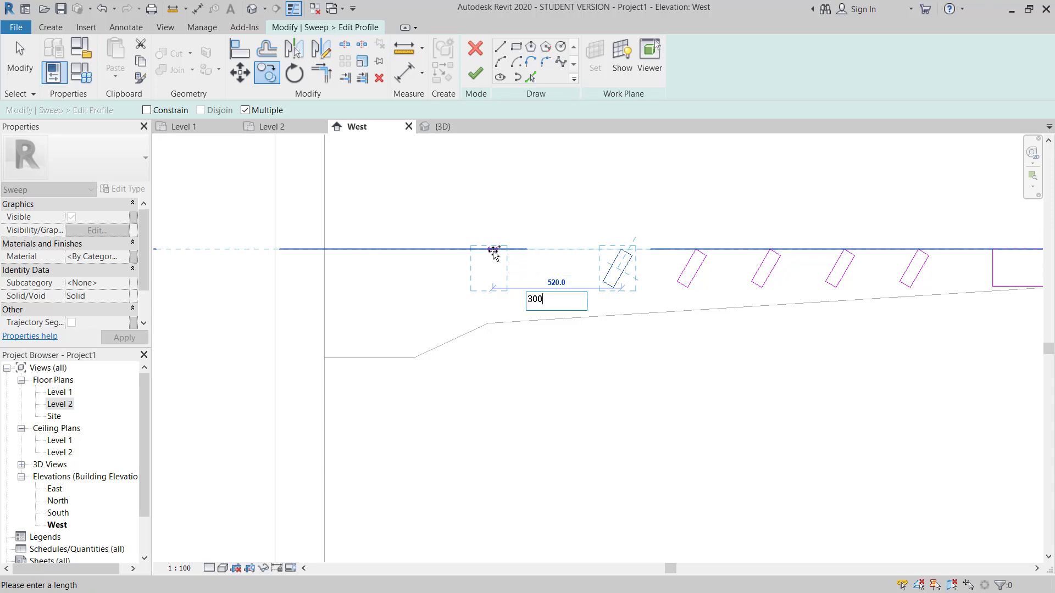
pyautogui.press('Return')
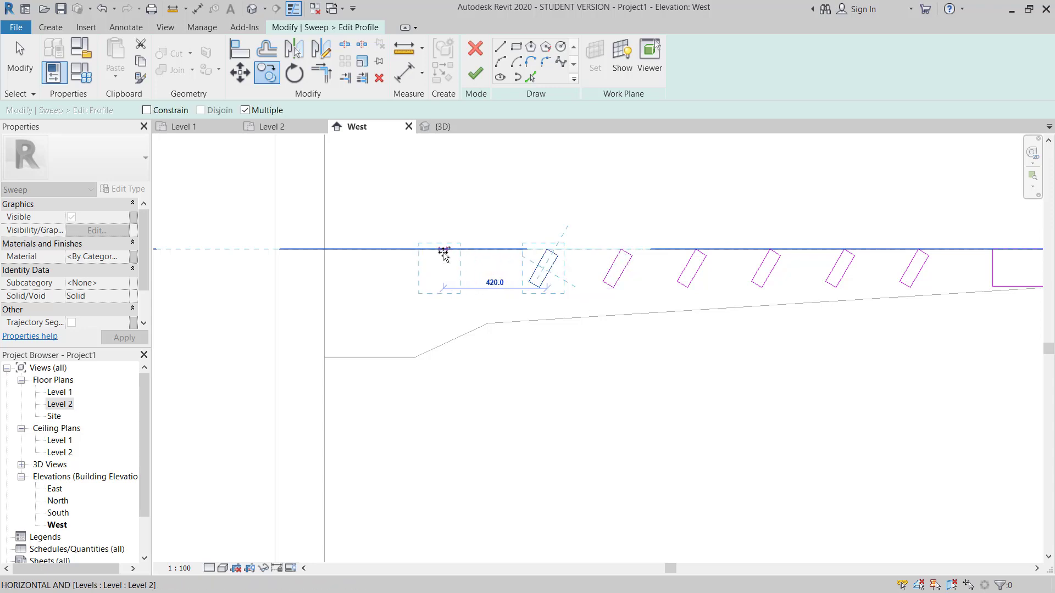
pyautogui.press('Escape')
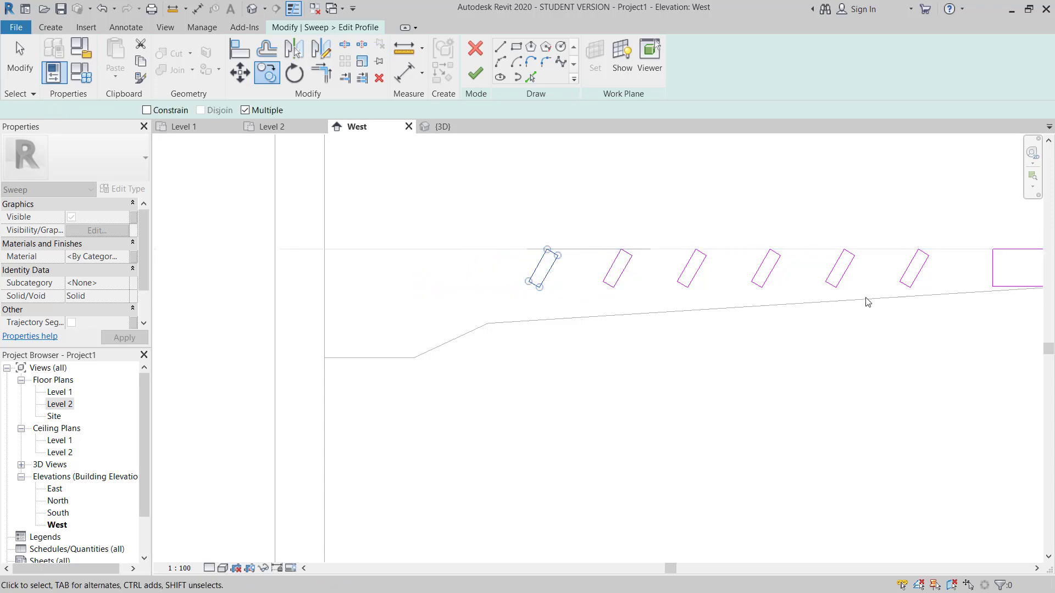
pyautogui.click(993, 266)
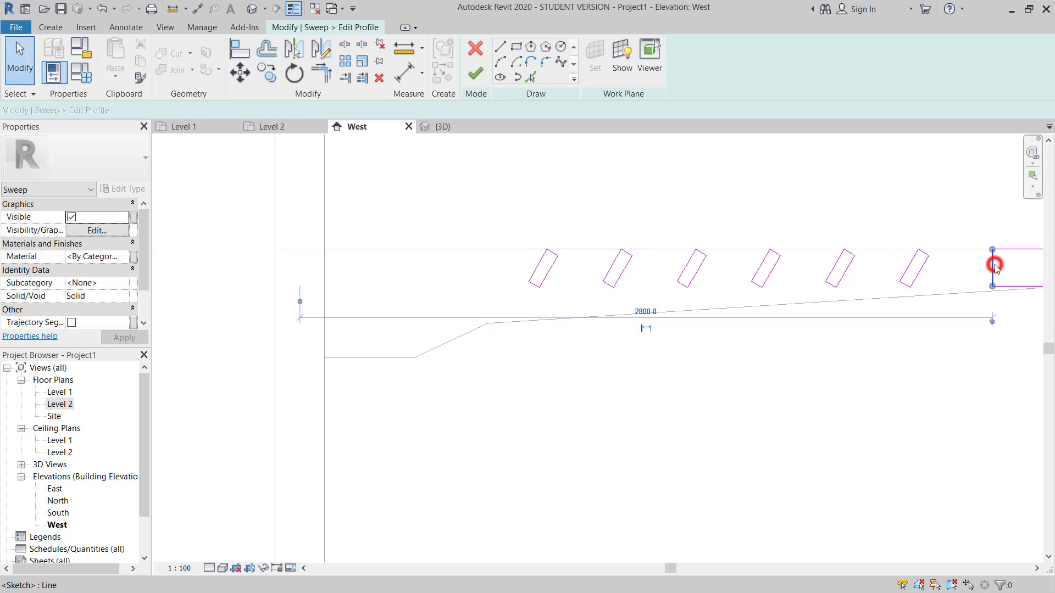
pyautogui.keyDown('ctrl'); pyautogui.click(1008, 251); pyautogui.keyUp('ctrl')
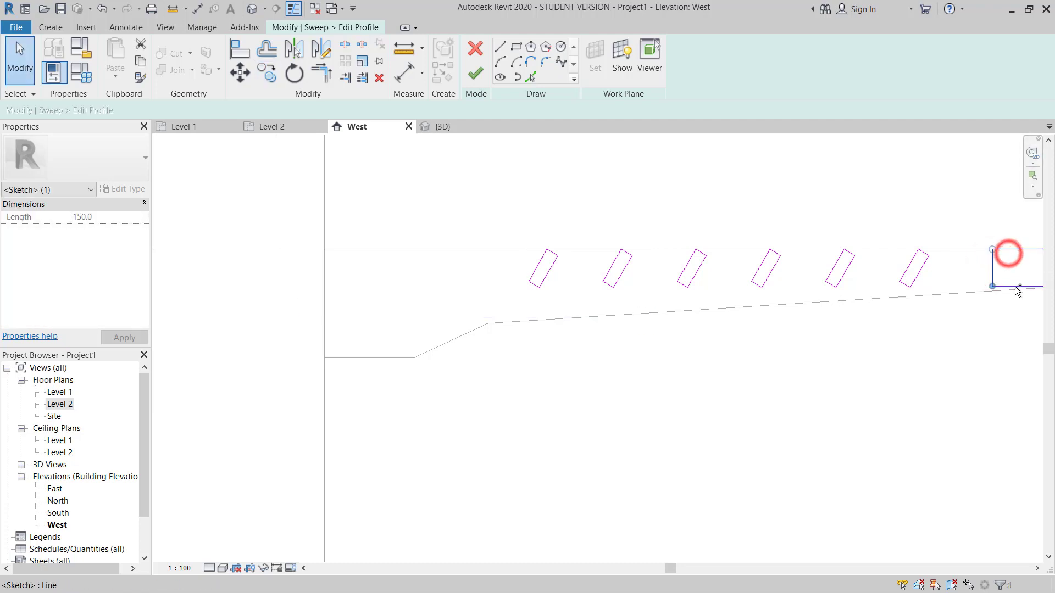
pyautogui.keyDown('ctrl'); pyautogui.click(1013, 286); pyautogui.keyUp('ctrl')
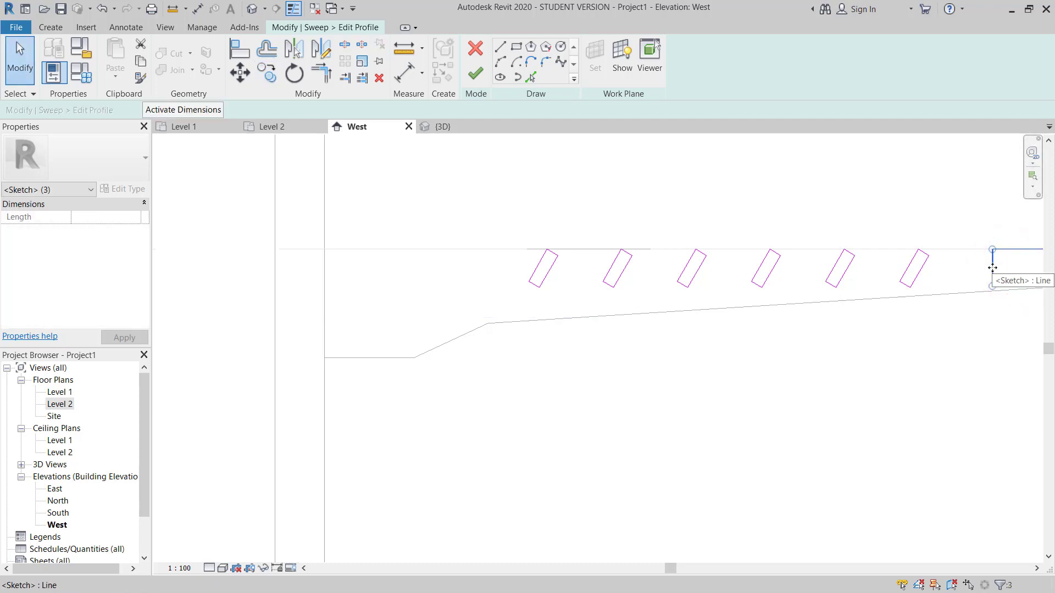
pyautogui.click(267, 72)
pyautogui.click(994, 336)
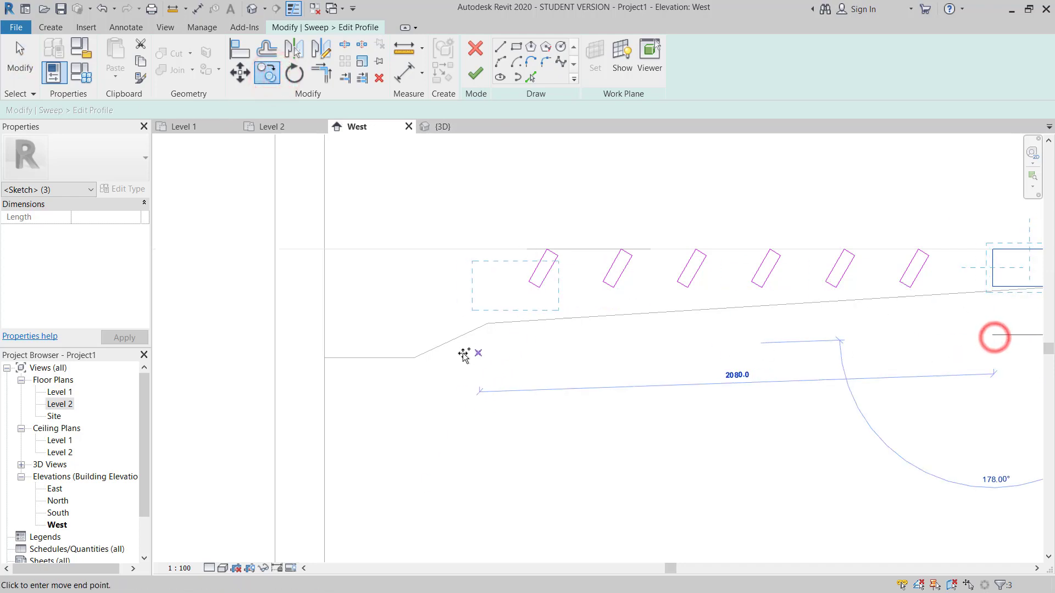
pyautogui.press('Escape')
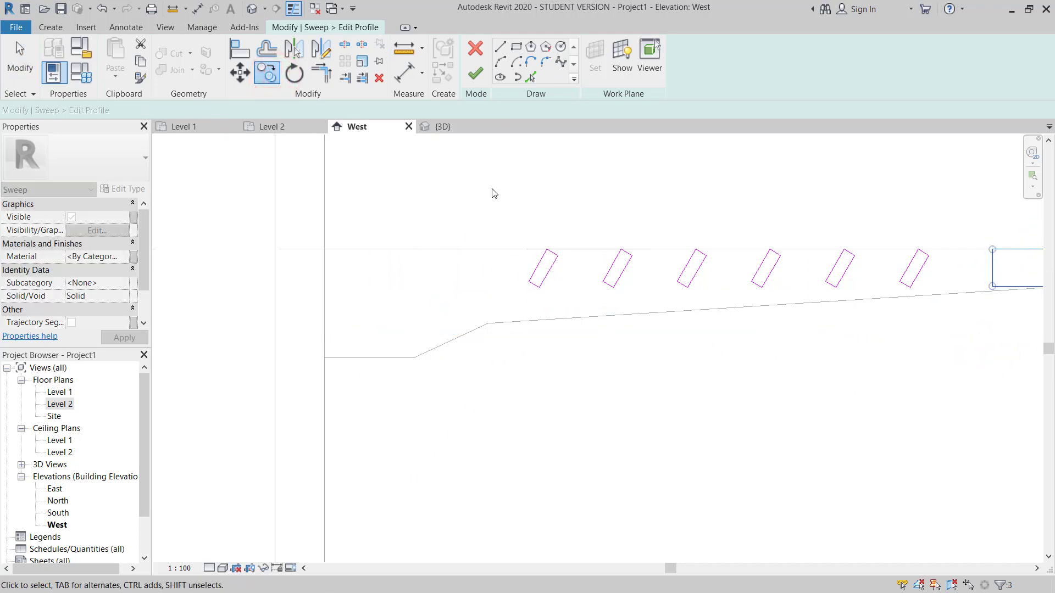
# - Sketch a profile rectangle about 500 mm wide and 150 mm high from the wall face, level with the rounded profile
pyautogui.click(516, 46)
pyautogui.moveTo(541, 297); pyautogui.dragTo(443, 274, button='middle')
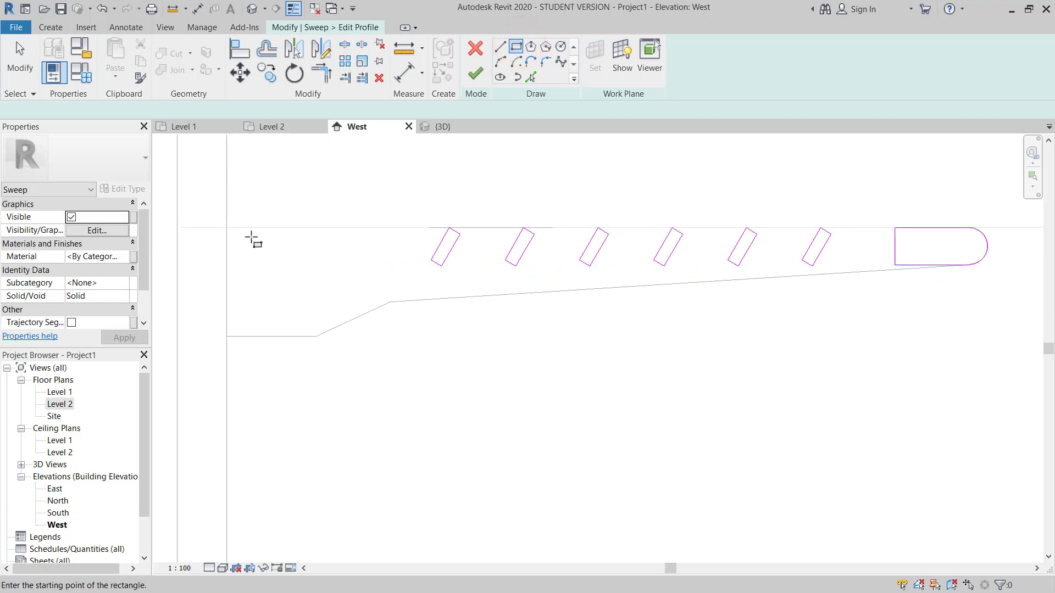
pyautogui.click(227, 229)
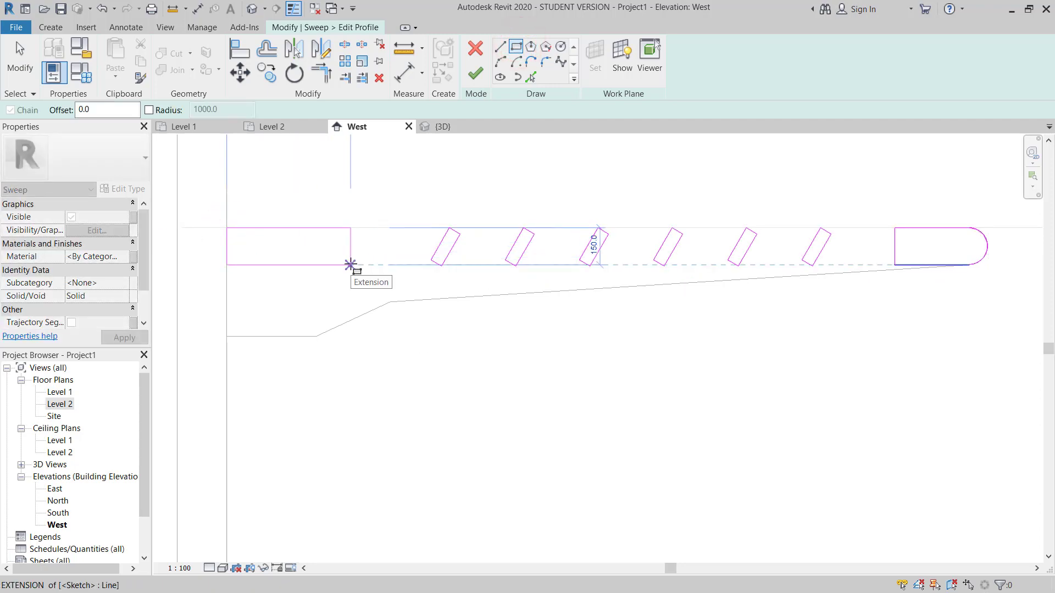
pyautogui.click(350, 264)
pyautogui.moveTo(429, 375); pyautogui.dragTo(554, 415, button='middle')
pyautogui.press('Escape')
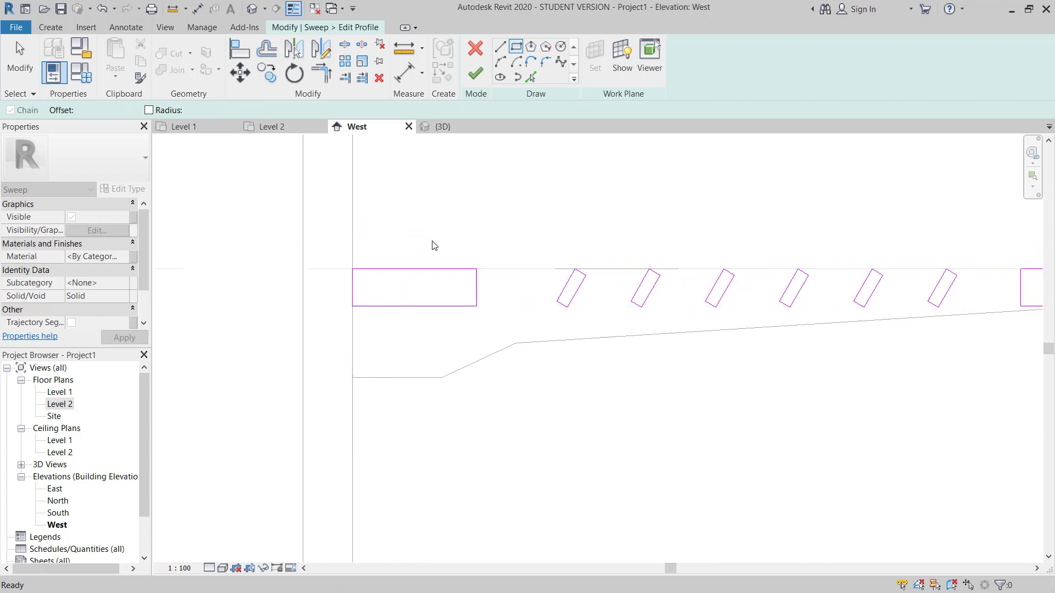
# - Move the left edge of the wall-side rectangle away from the wall and set its distance from the wall face to 150 mm
pyautogui.moveTo(489, 316); pyautogui.dragTo(325, 241)
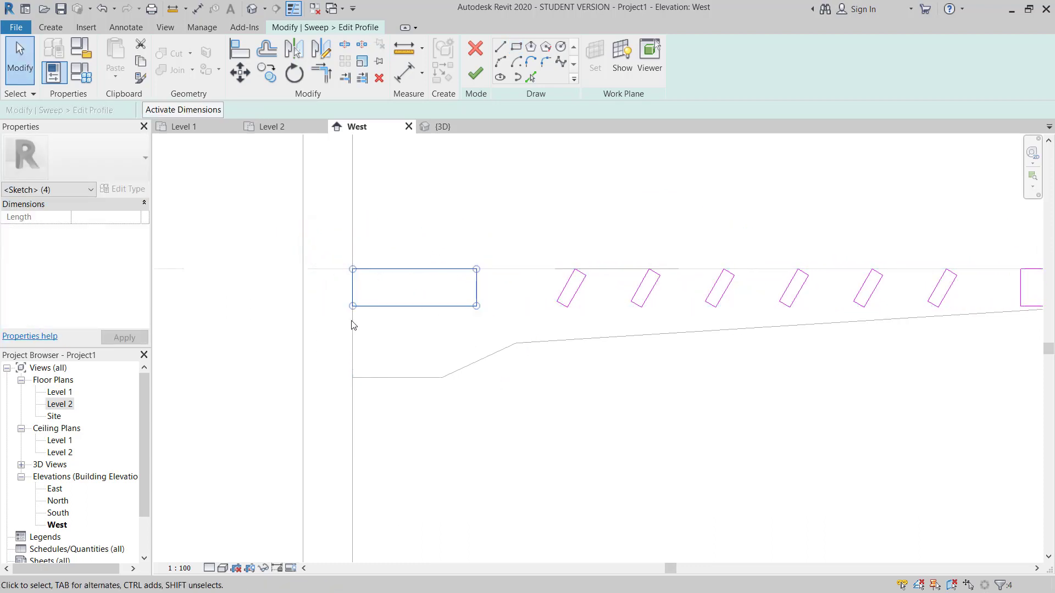
pyautogui.click(353, 287)
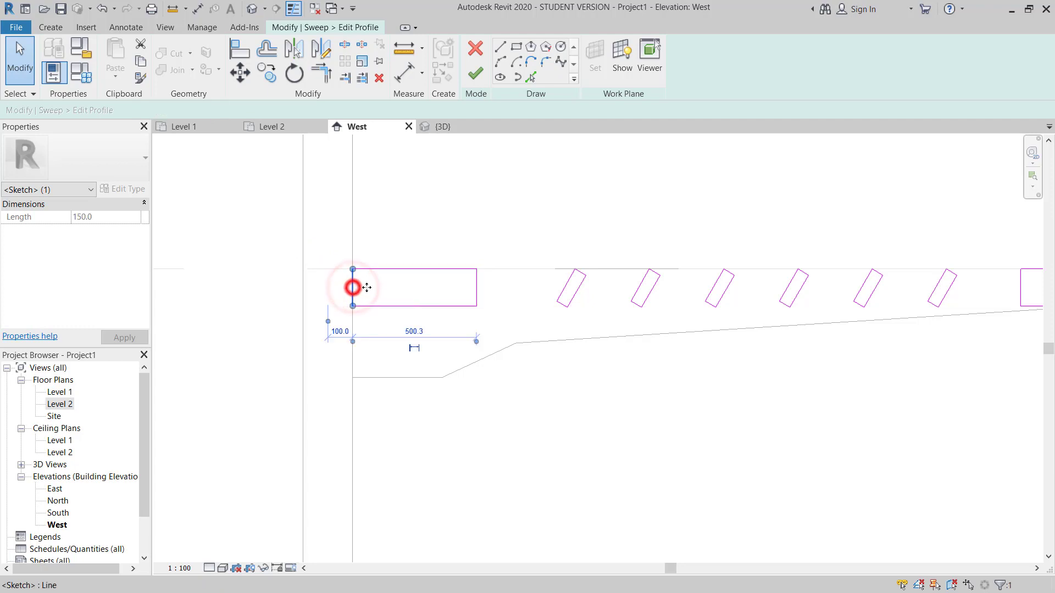
pyautogui.moveTo(353, 287); pyautogui.dragTo(395, 290)
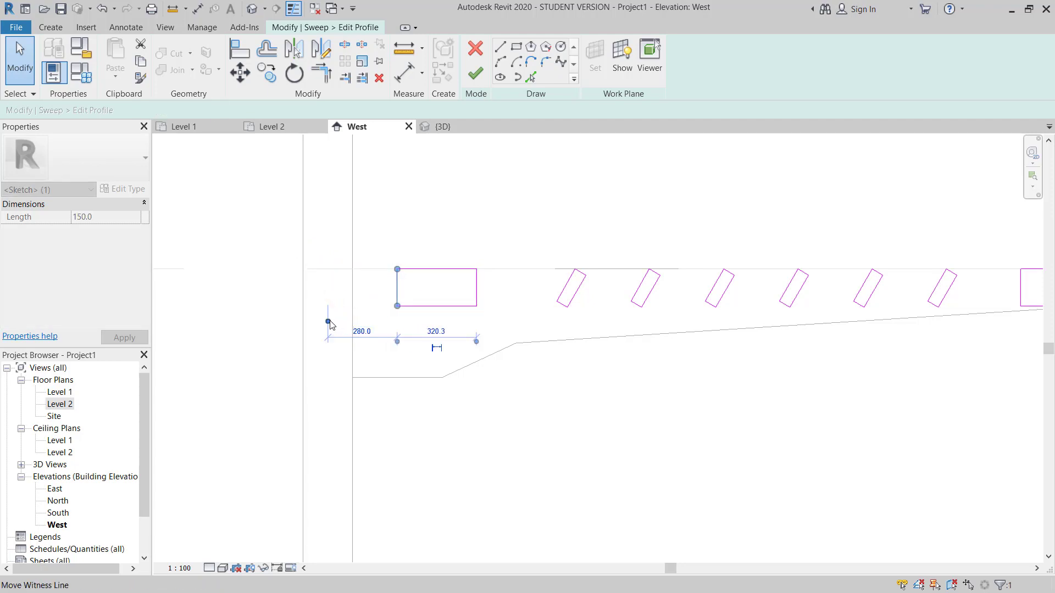
pyautogui.moveTo(328, 321); pyautogui.dragTo(352, 321)
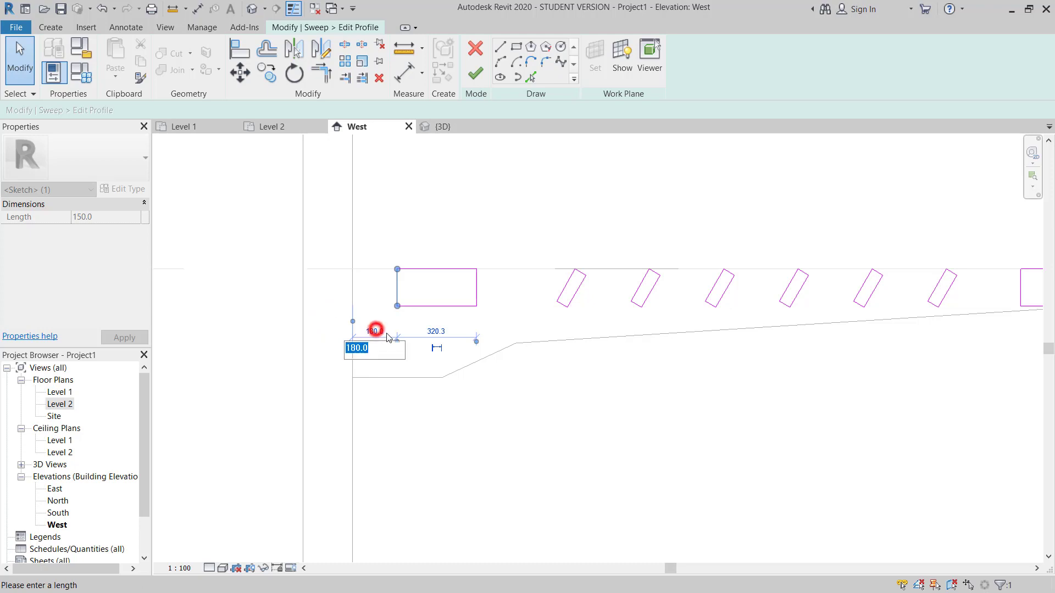
pyautogui.write('150')
pyautogui.press('Return')
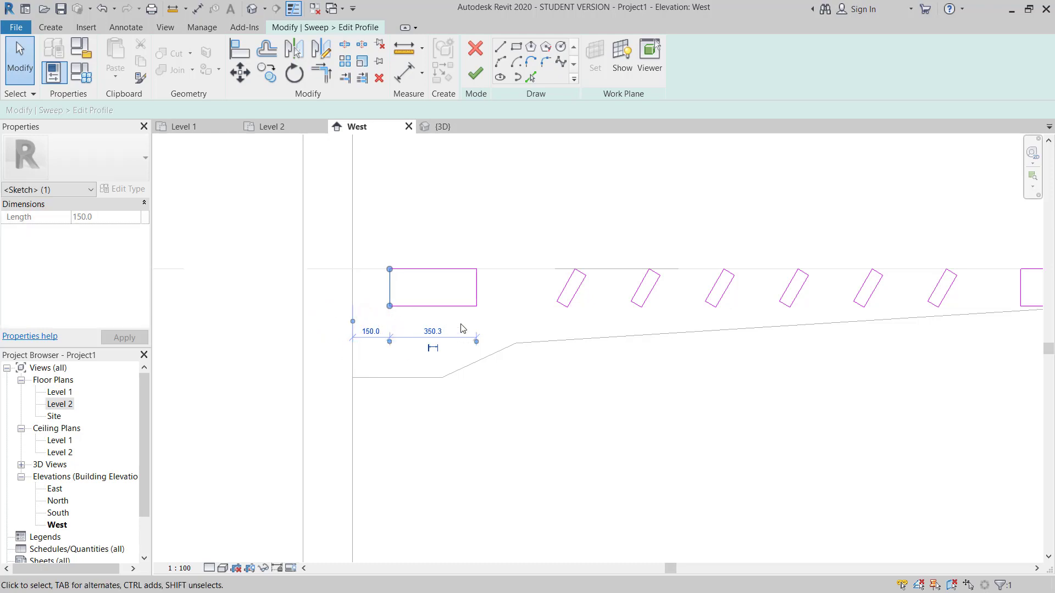
# - Set the wall-side rectangle's width to 350 mm by adjusting its right edge
pyautogui.click(477, 290)
pyautogui.click(438, 232)
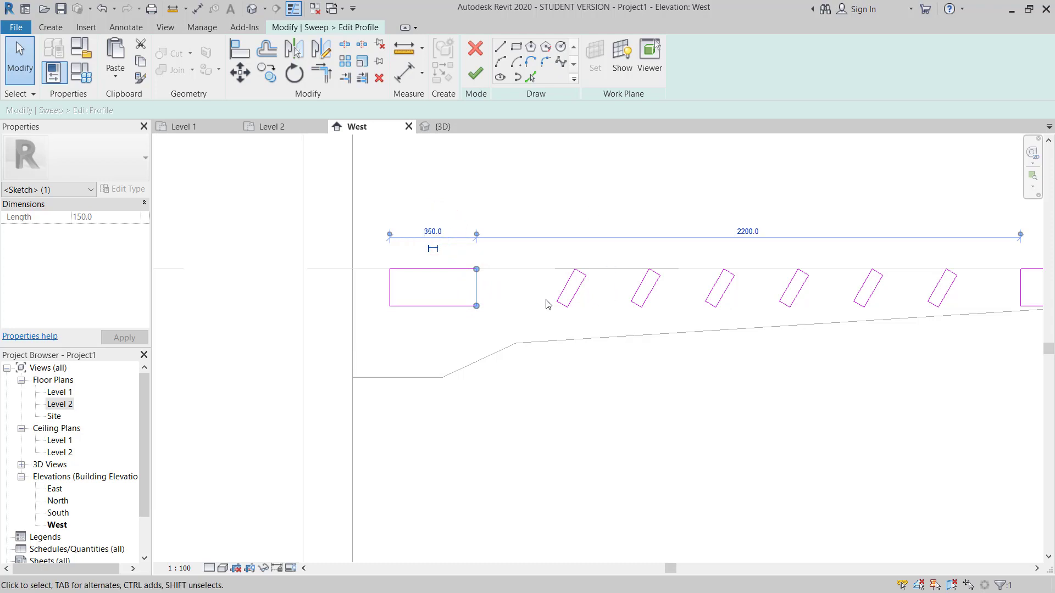
pyautogui.click(533, 367)
# - Finish the profile sketch with the rectangle, louvres and rounded end, and complete the sweep
pyautogui.scroll(-2, 533, 367)
pyautogui.moveTo(633, 380); pyautogui.dragTo(524, 362, button='middle')
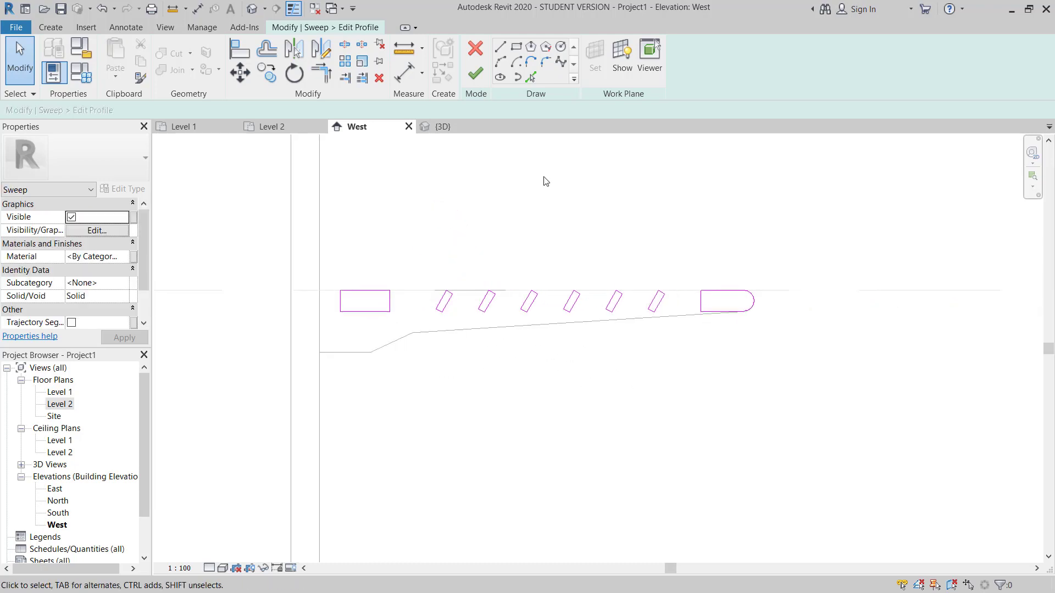
pyautogui.click(474, 74)
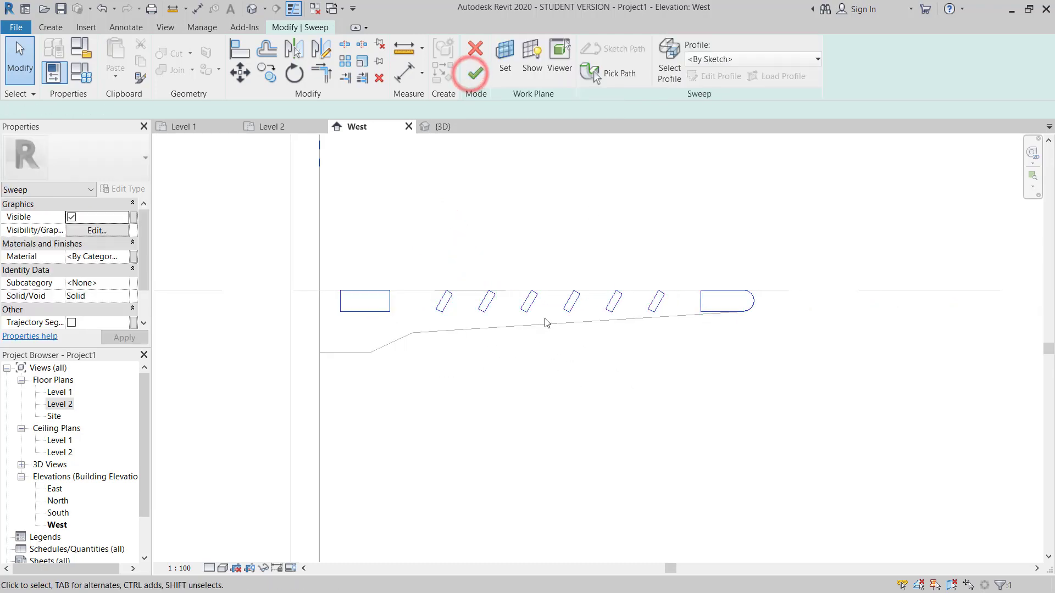
pyautogui.click(475, 73)
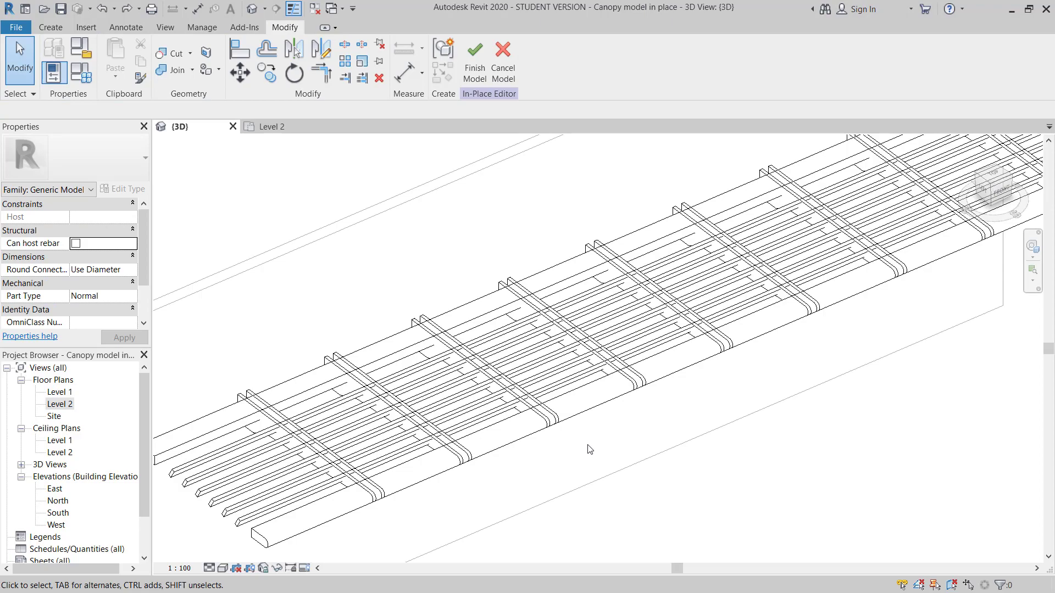
# - Examine in the 3D view how the swept beams and louvres run through the canopy brackets
pyautogui.scroll(-5, 589, 450)
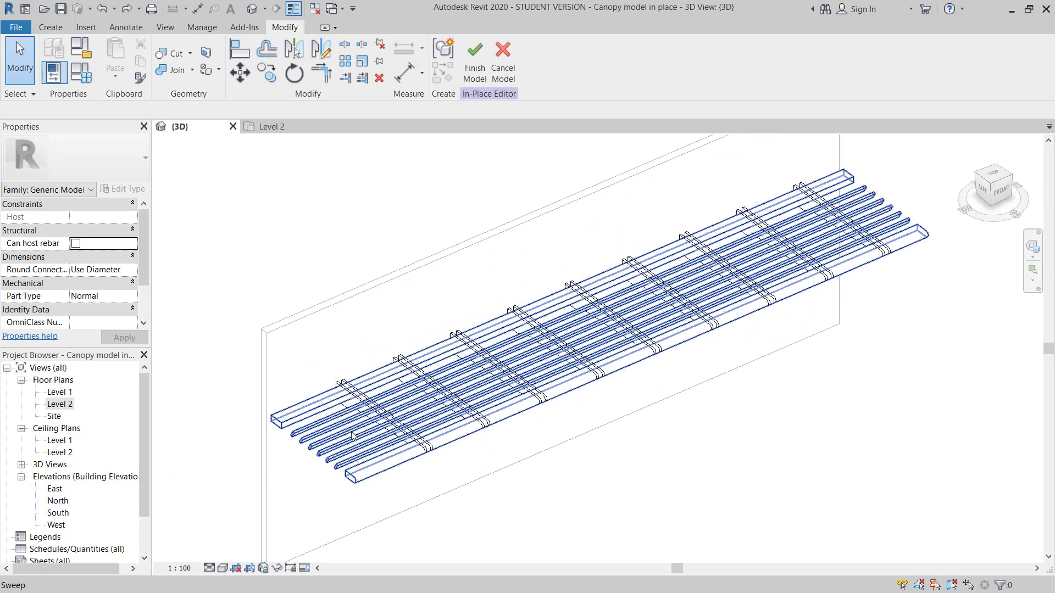
pyautogui.scroll(6, 352, 435)
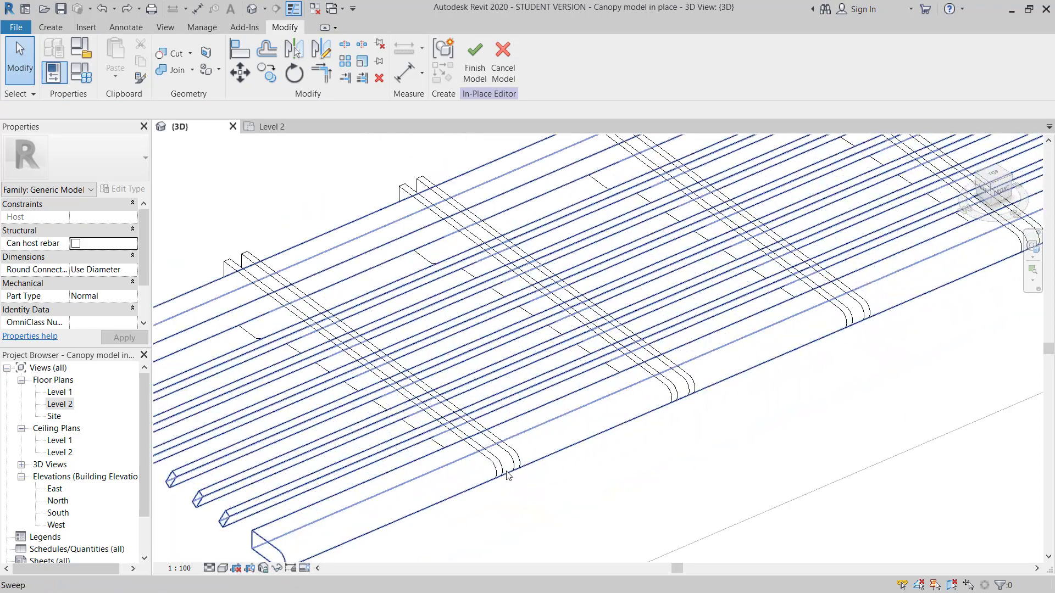
pyautogui.moveTo(554, 510); pyautogui.dragTo(583, 477, button='middle')
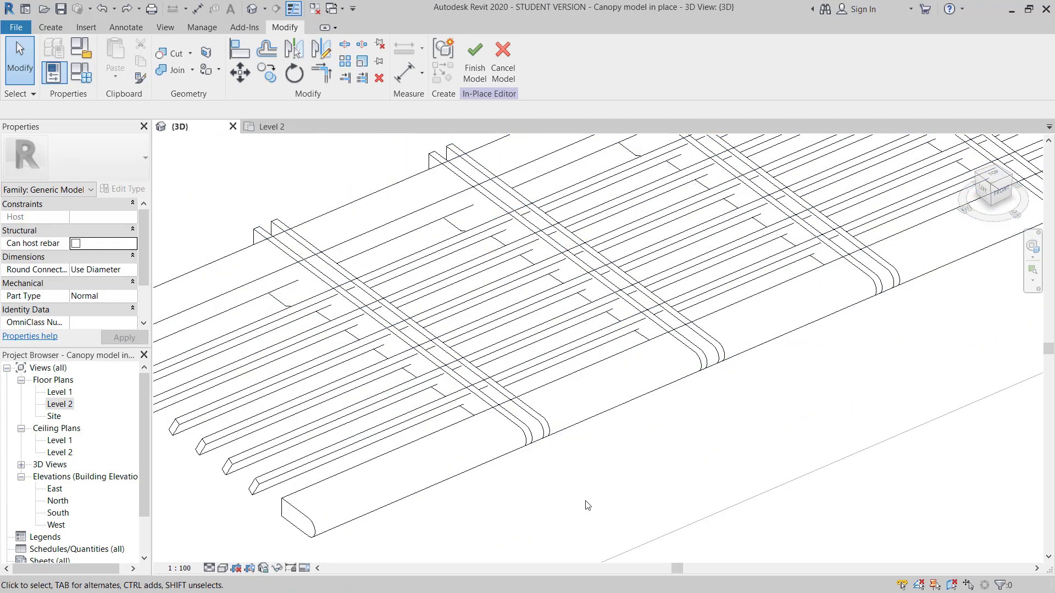
pyautogui.moveTo(622, 520); pyautogui.dragTo(640, 480, button='middle')
pyautogui.scroll(-2, 402, 426)
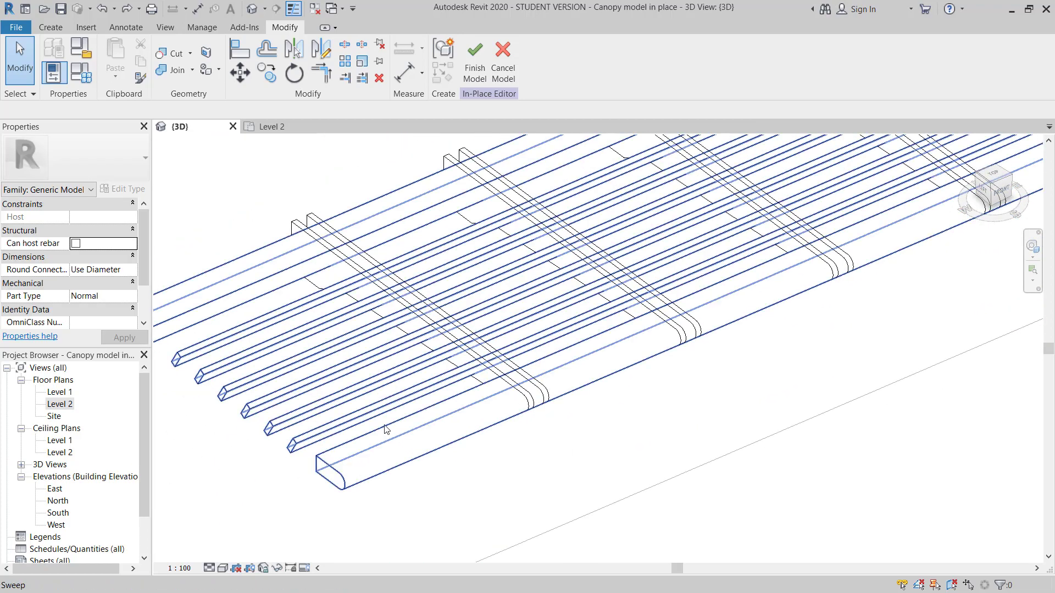
pyautogui.click(384, 425)
pyautogui.moveTo(628, 456); pyautogui.dragTo(667, 469, button='middle')
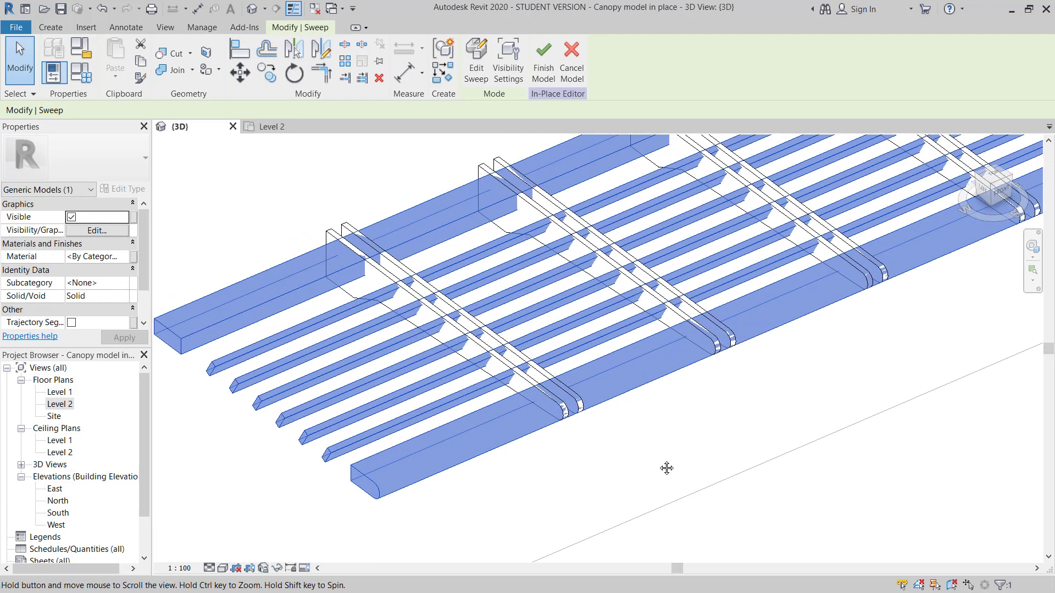
pyautogui.click(240, 73)
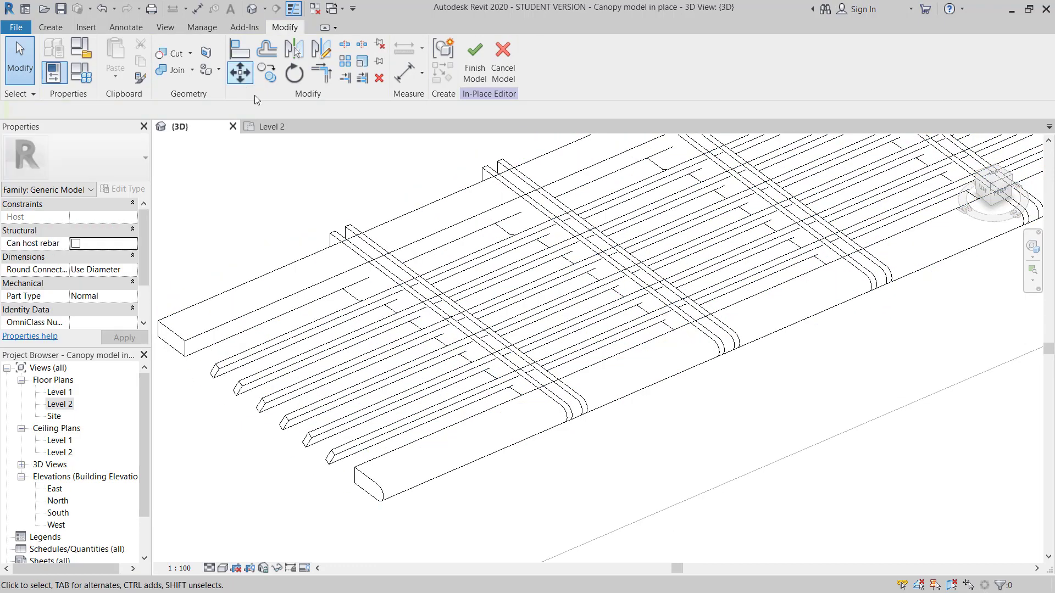
# - Start a void extrusion and set its work plane by picking the top face of the wall-side beam
pyautogui.click(50, 27)
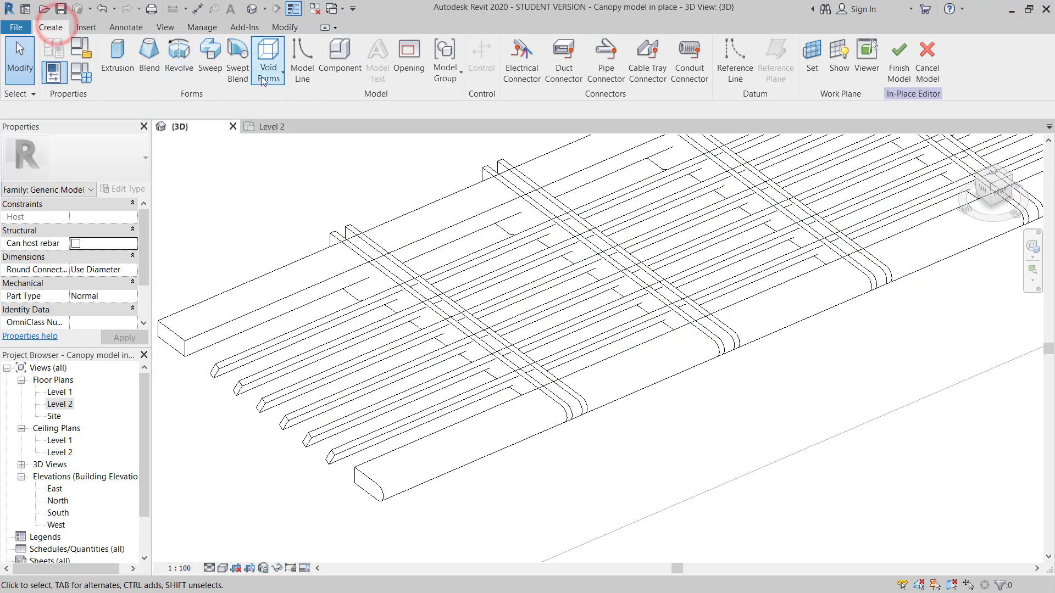
pyautogui.click(271, 53)
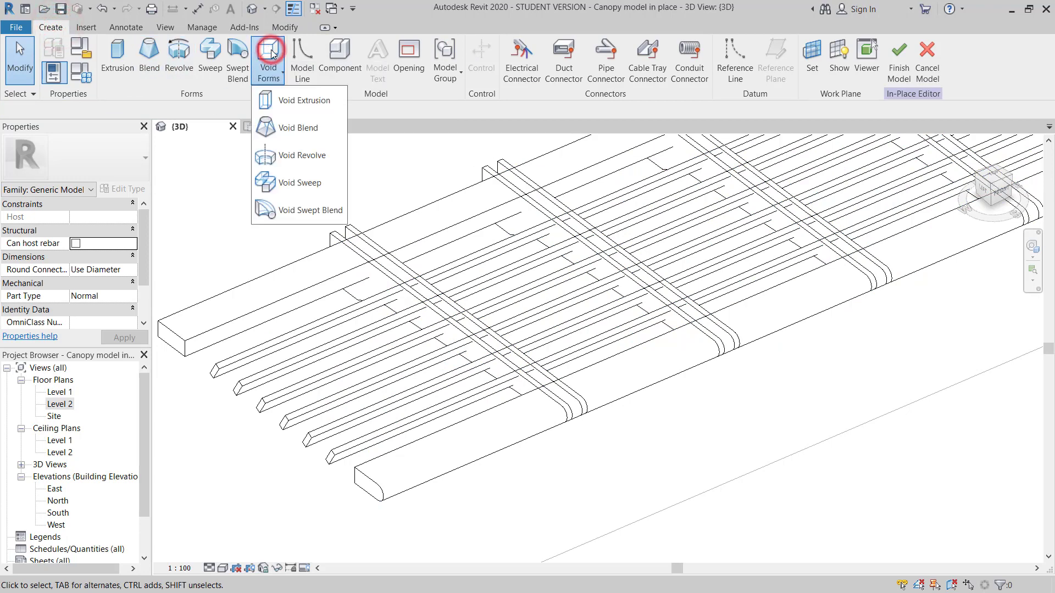
pyautogui.click(280, 103)
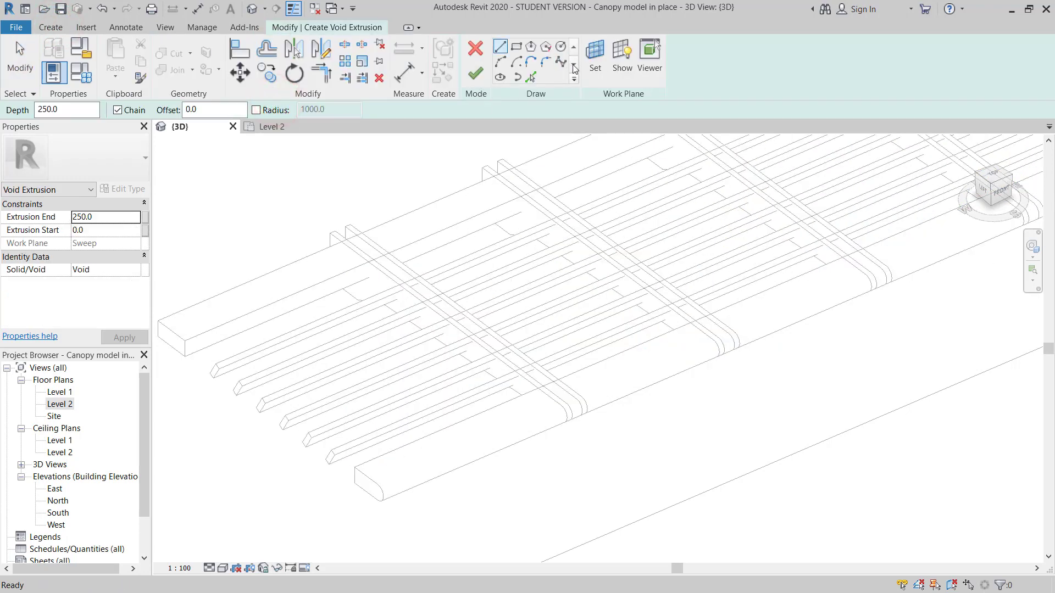
pyautogui.click(599, 55)
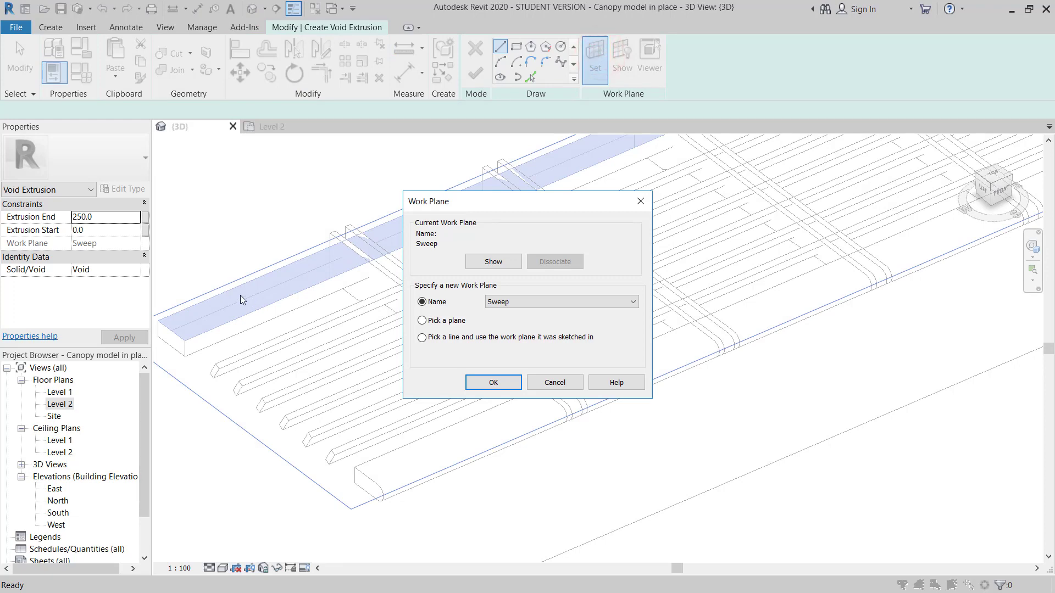
pyautogui.click(422, 321)
pyautogui.click(479, 382)
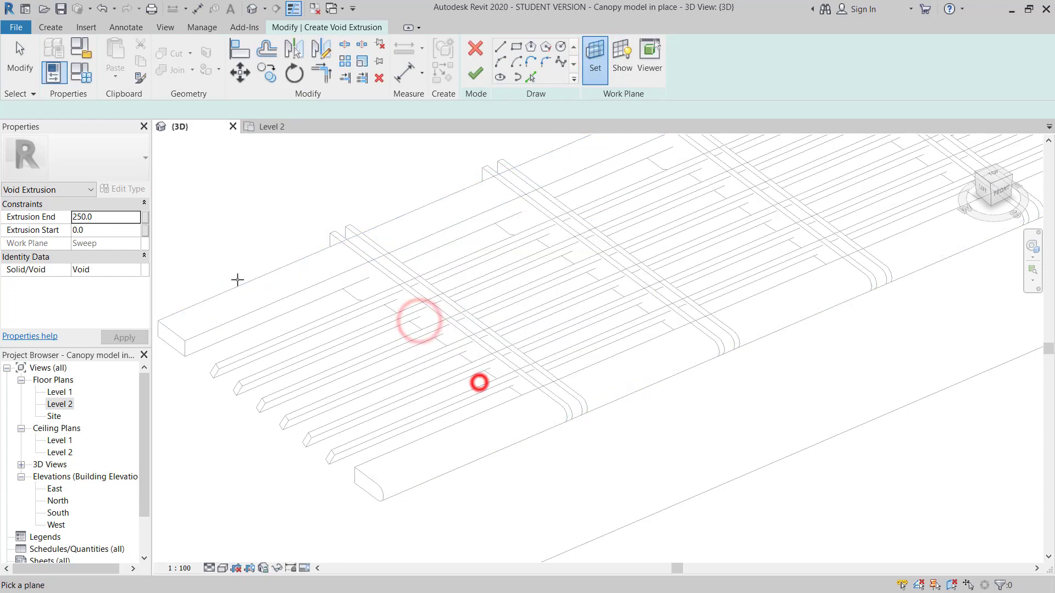
pyautogui.click(196, 311)
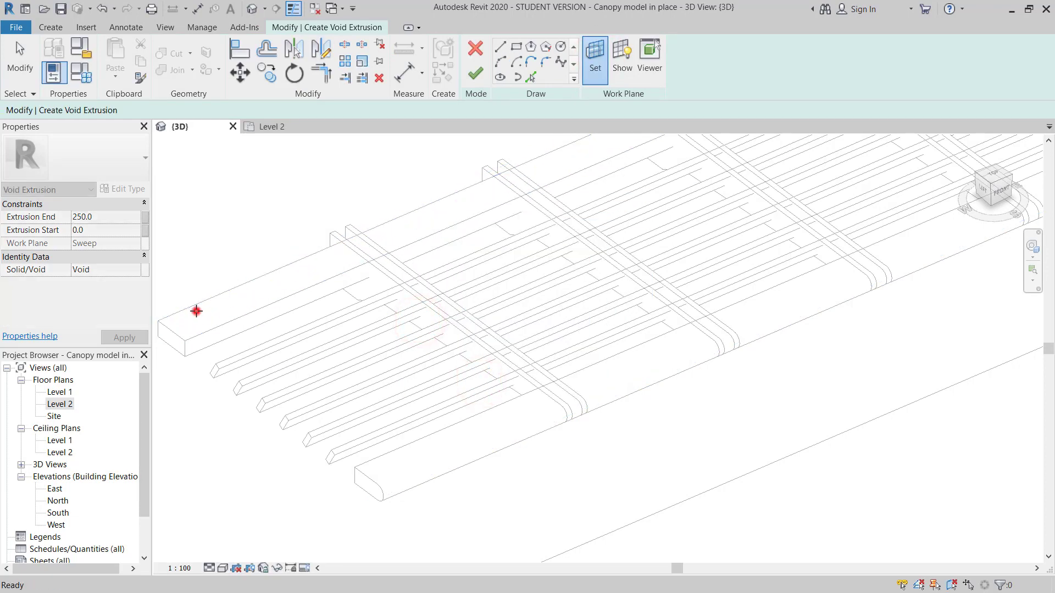
# - In the Level 2 plan, sketch a void rectangle around the first bracket pair, from its outer end to the wall face
pyautogui.click(270, 127)
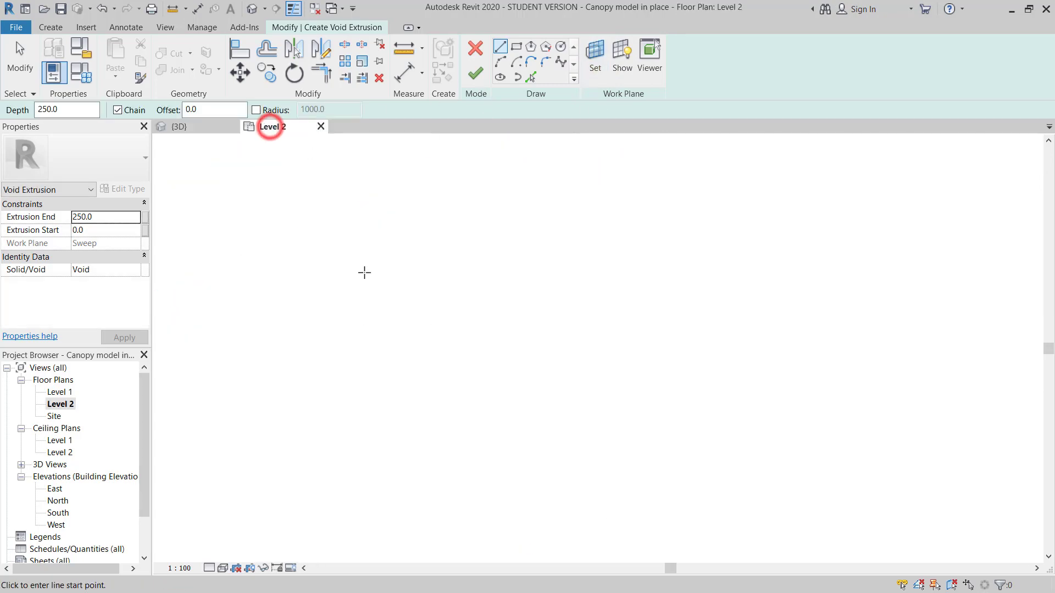
pyautogui.moveTo(365, 423); pyautogui.dragTo(378, 486, button='middle')
pyautogui.scroll(2, 350, 383)
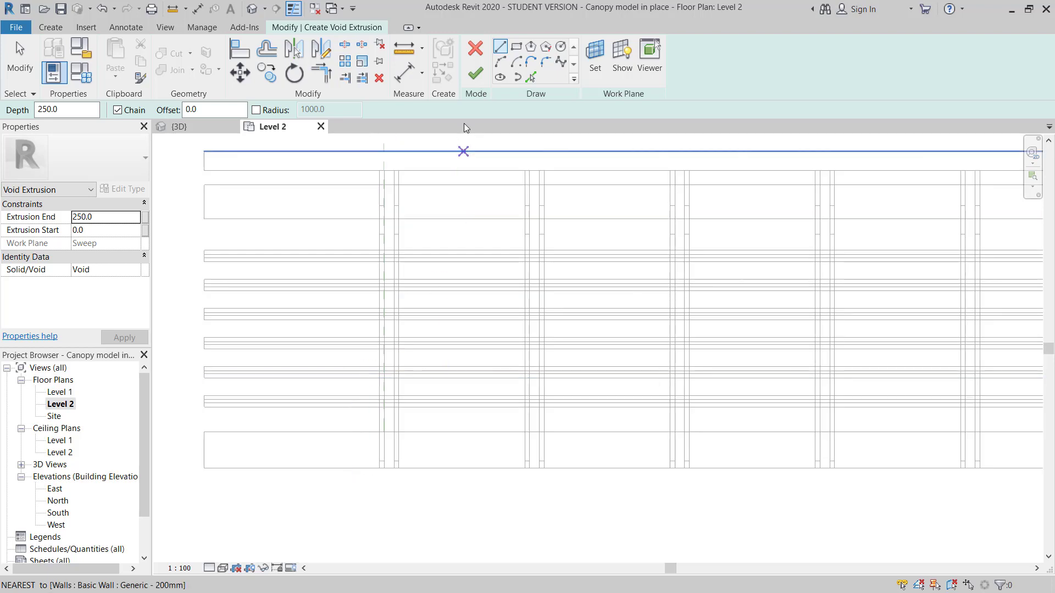
pyautogui.click(517, 49)
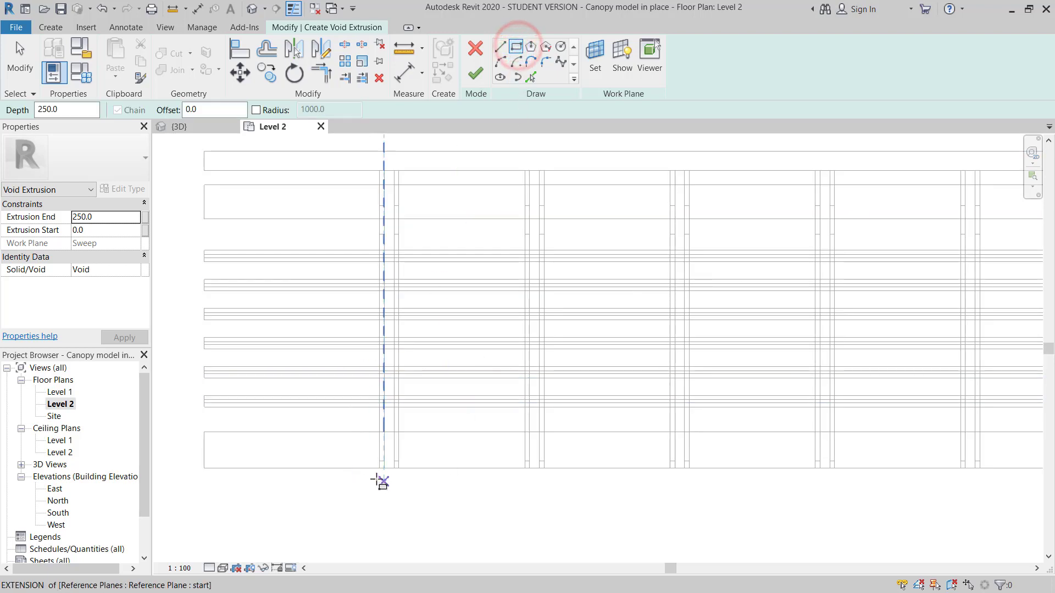
pyautogui.click(379, 468)
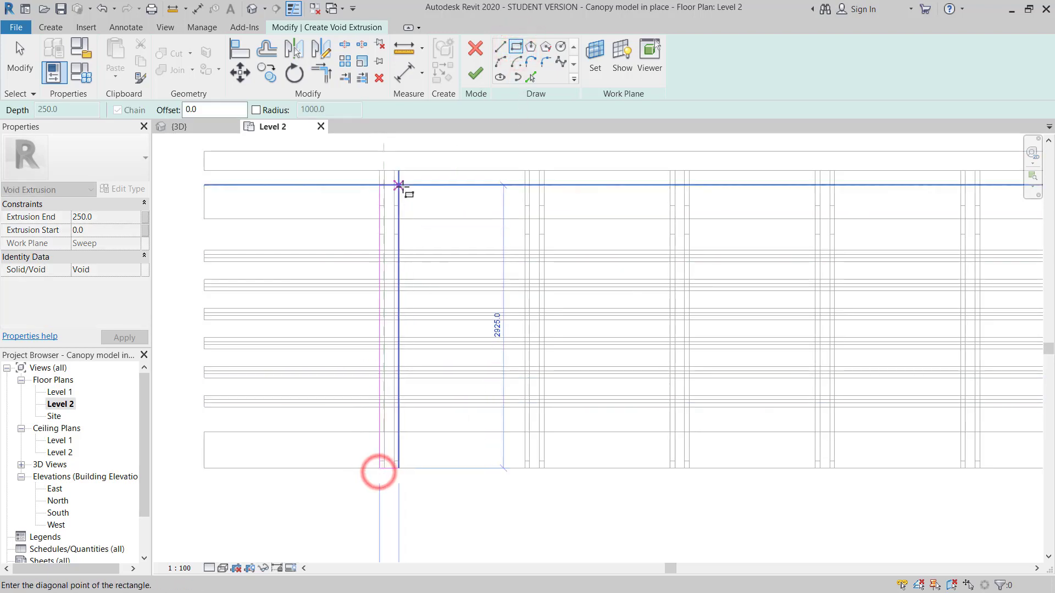
pyautogui.scroll(3, 403, 165)
pyautogui.click(400, 169)
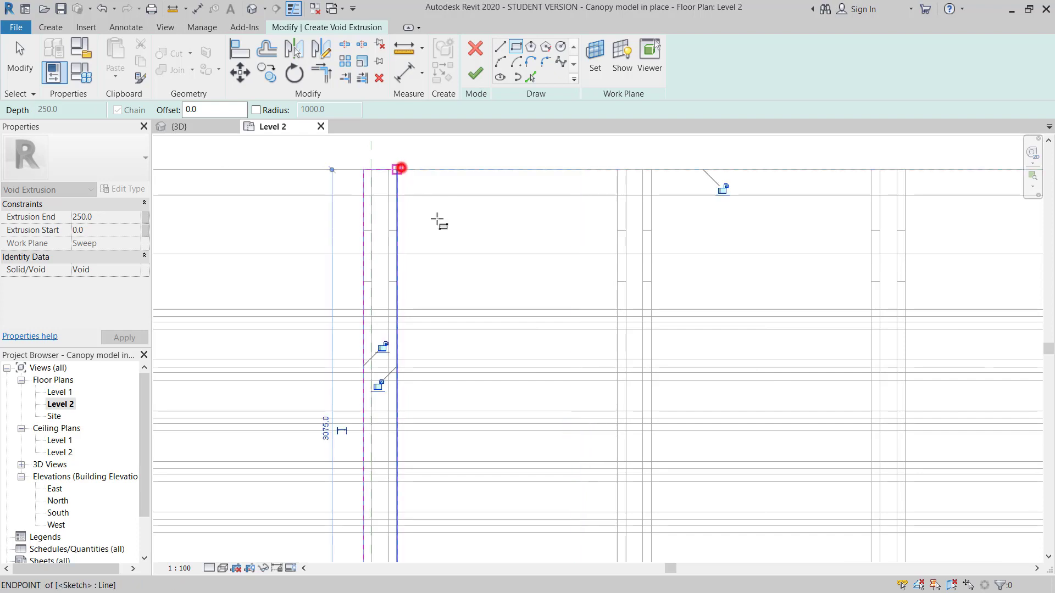
pyautogui.press('Escape')
pyautogui.press('Escape')
# - Stretch the void rectangle beyond the canopy's end, front and wall to about 2300 mm wide and 3700 mm long
pyautogui.scroll(-1, 461, 258)
pyautogui.scroll(-2, 437, 298)
pyautogui.click(461, 289)
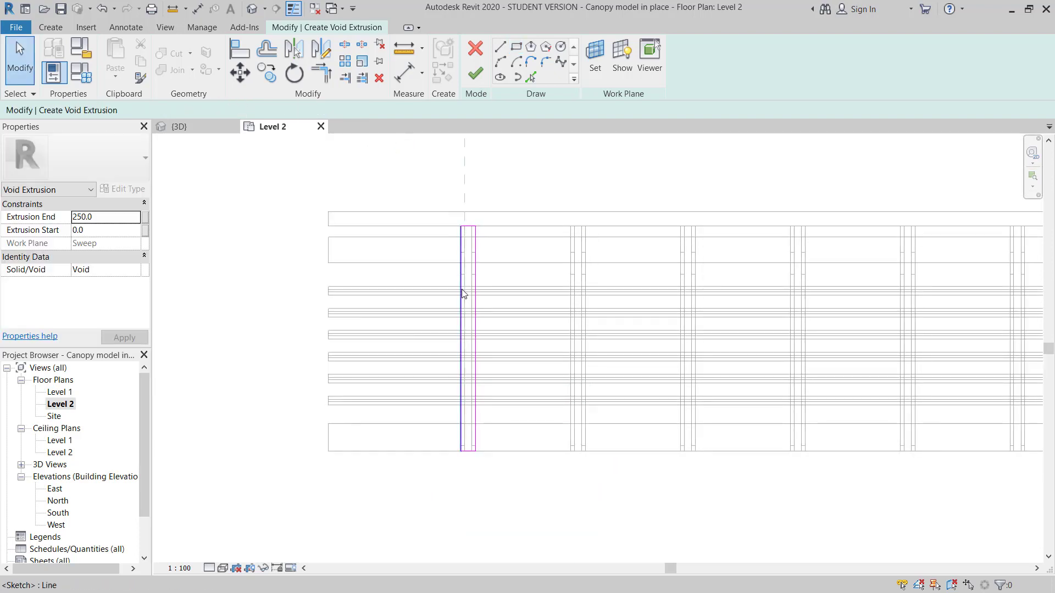
pyautogui.moveTo(462, 291); pyautogui.dragTo(307, 295)
pyautogui.click(402, 453)
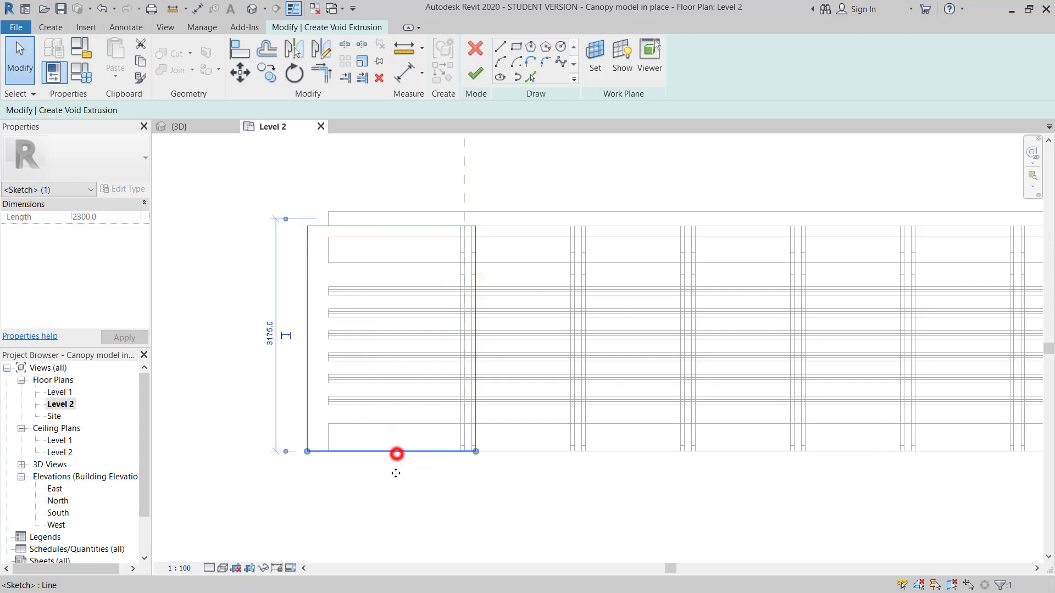
pyautogui.moveTo(397, 453); pyautogui.dragTo(396, 476)
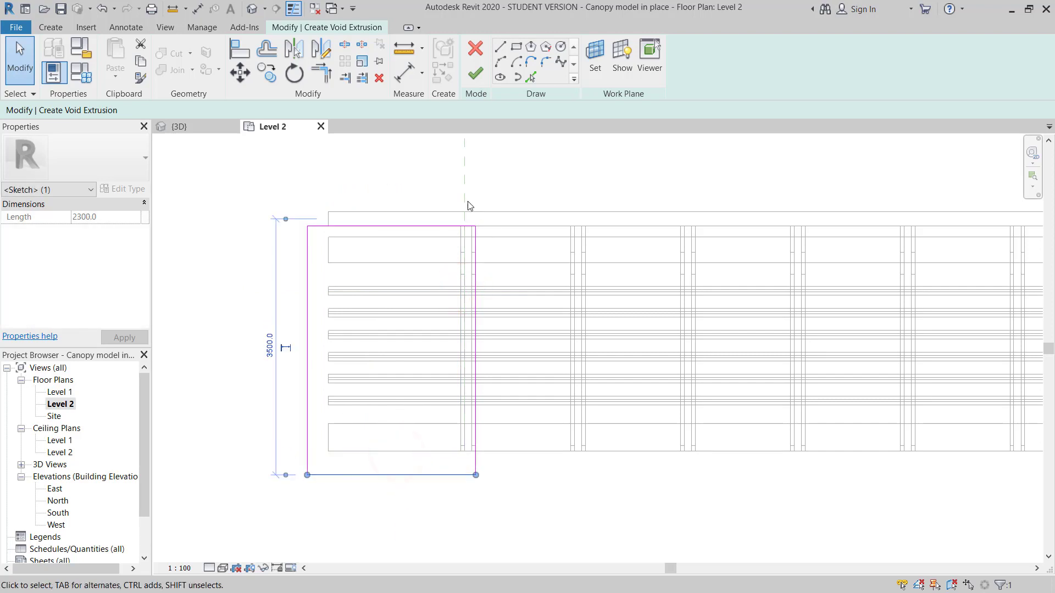
pyautogui.click(413, 226)
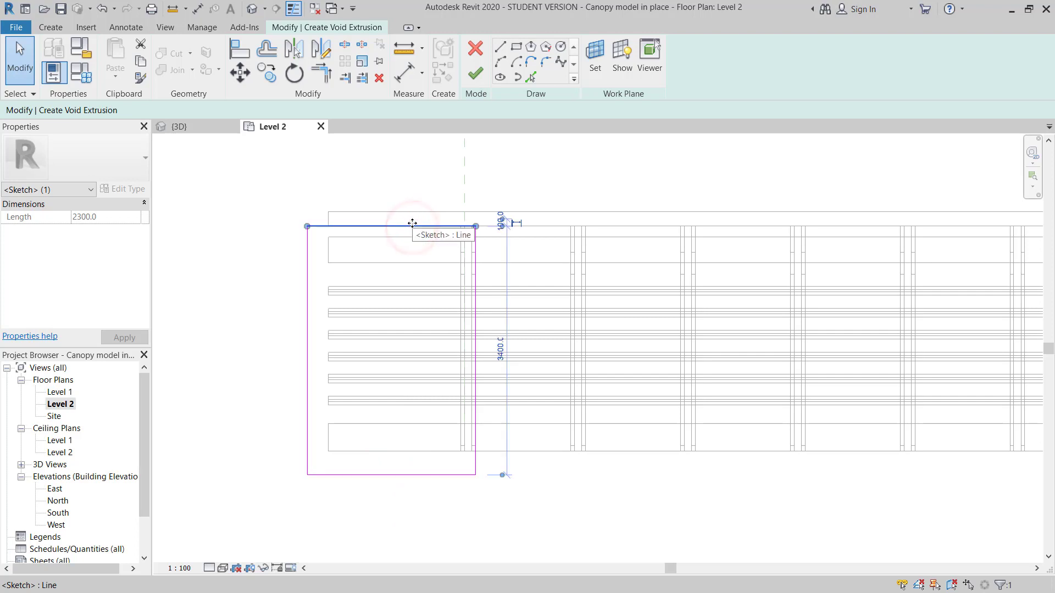
pyautogui.moveTo(412, 223); pyautogui.dragTo(412, 204)
pyautogui.moveTo(412, 214); pyautogui.dragTo(394, 272, button='middle')
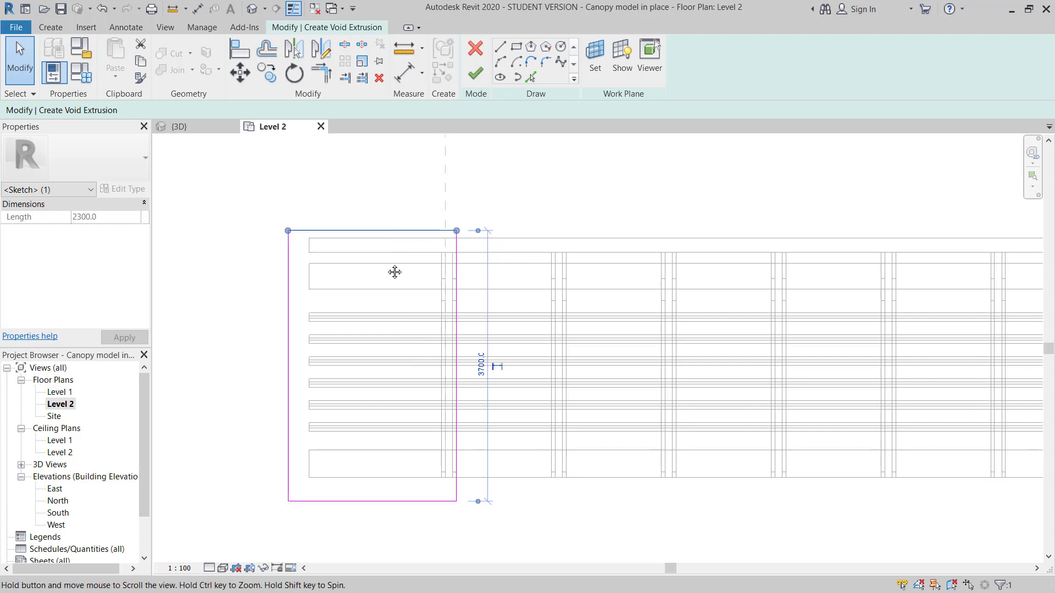
pyautogui.press('Escape')
# - Add void sketch lines by picking the two outer faces of the second bracket pair
pyautogui.scroll(-2, 361, 251)
pyautogui.moveTo(508, 374); pyautogui.dragTo(483, 369, button='middle')
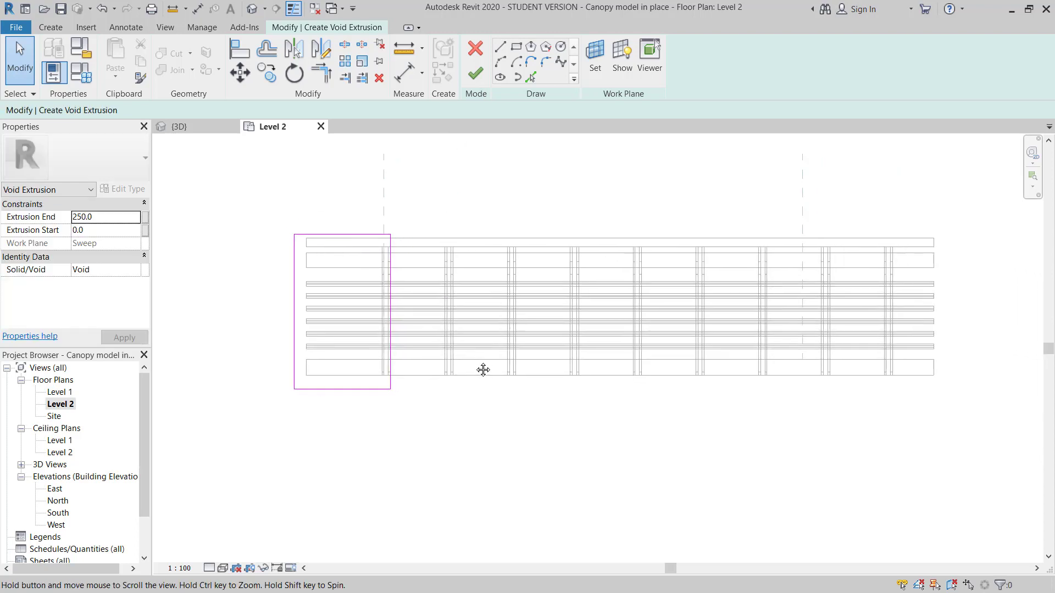
pyautogui.scroll(3, 396, 302)
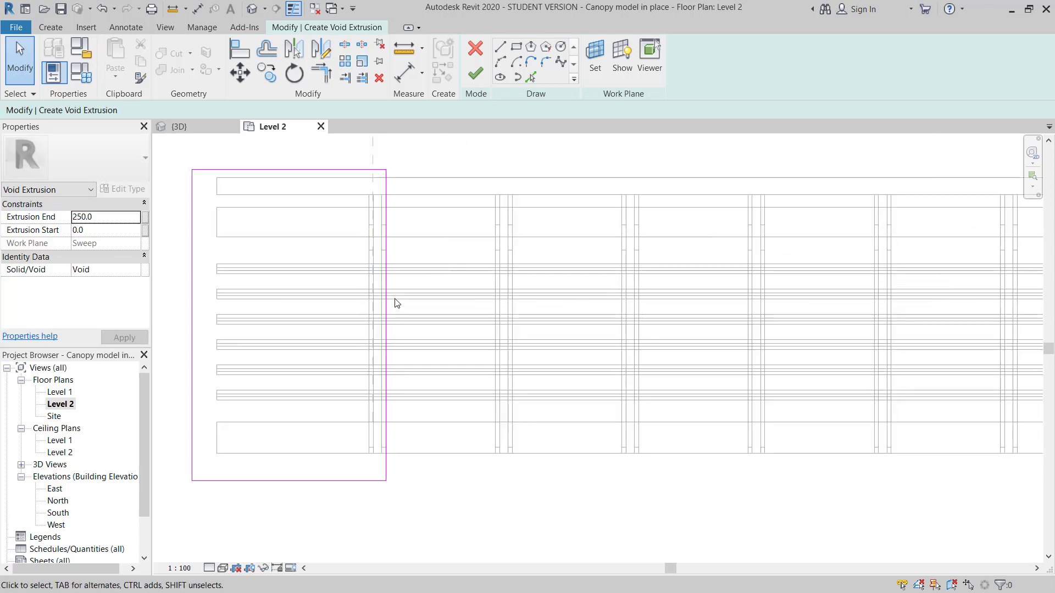
pyautogui.click(531, 77)
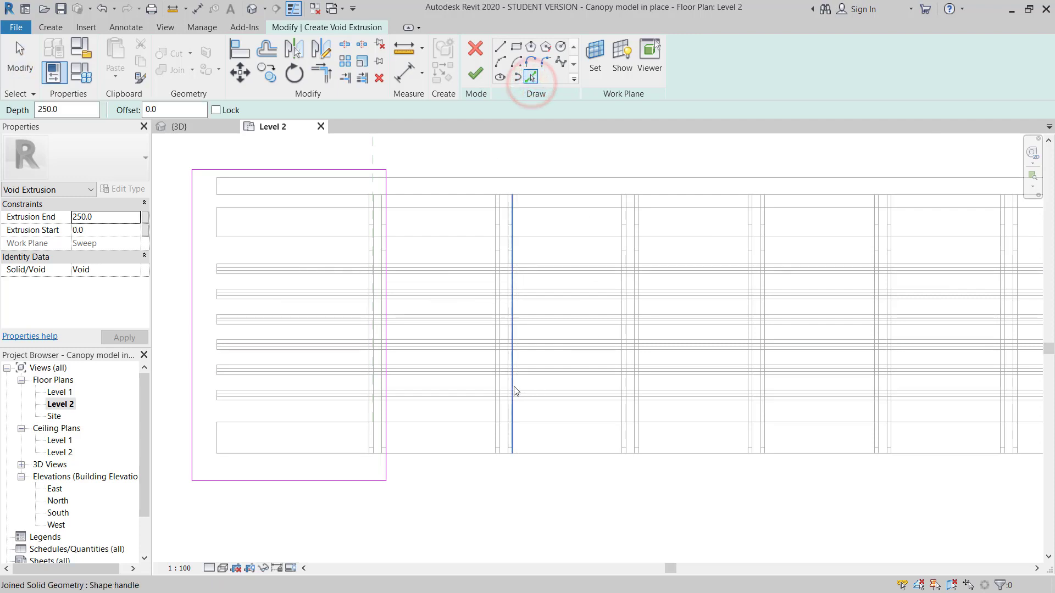
pyautogui.click(493, 407)
pyautogui.moveTo(490, 260); pyautogui.dragTo(489, 292, button='middle')
pyautogui.press('Escape')
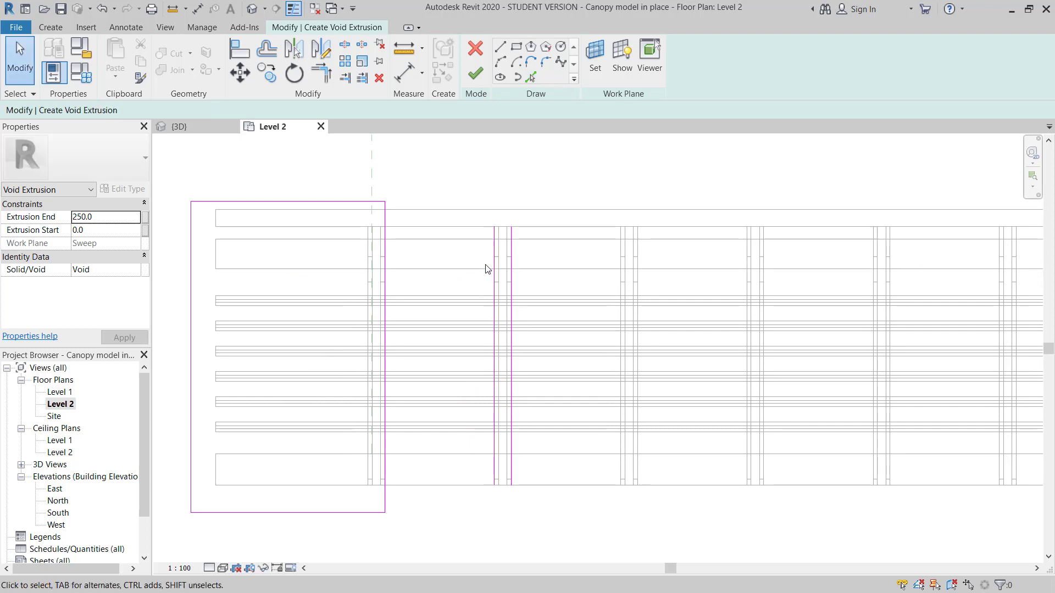
# - Draw a 1300 mm line from the rectangle's inner wall-side corner and join it to the second bracket pair's near line with Trim/Extend
pyautogui.click(501, 46)
pyautogui.click(384, 227)
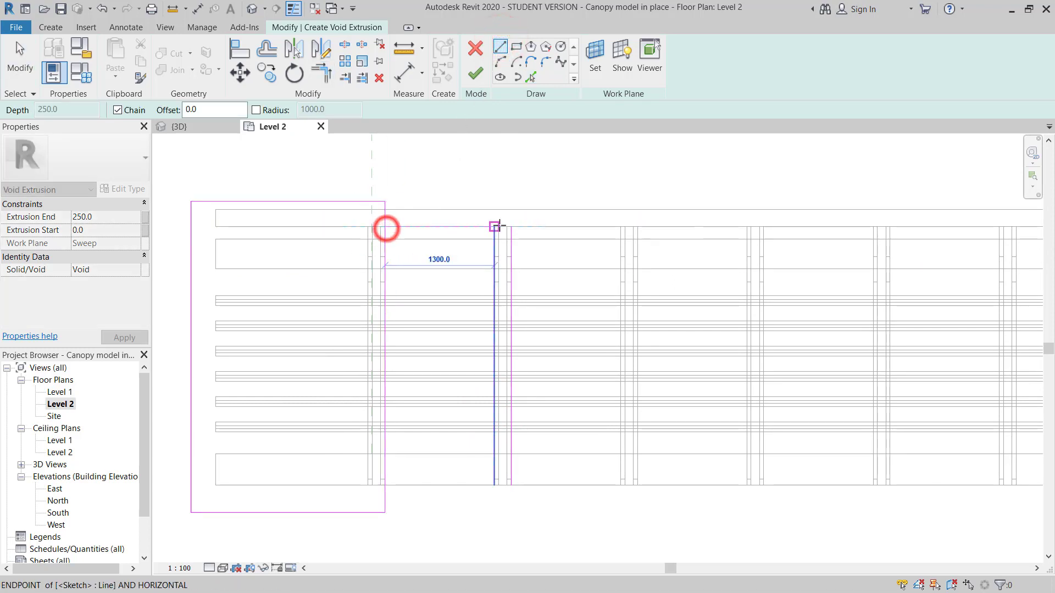
pyautogui.press('Escape')
pyautogui.click(386, 201)
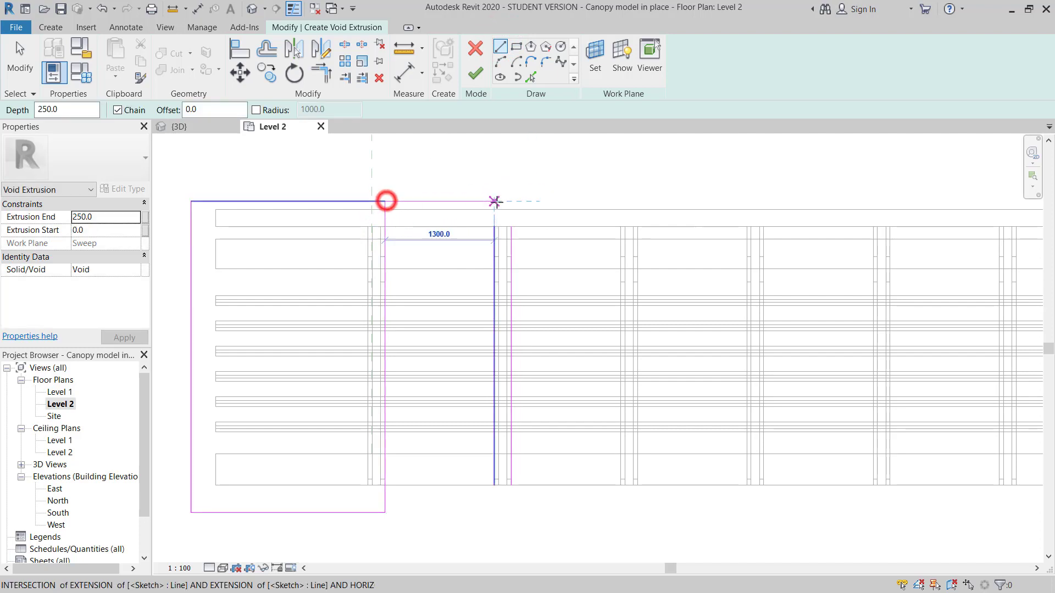
pyautogui.click(494, 201)
pyautogui.press('Escape')
pyautogui.press('Escape')
pyautogui.press('t')
pyautogui.press('r')
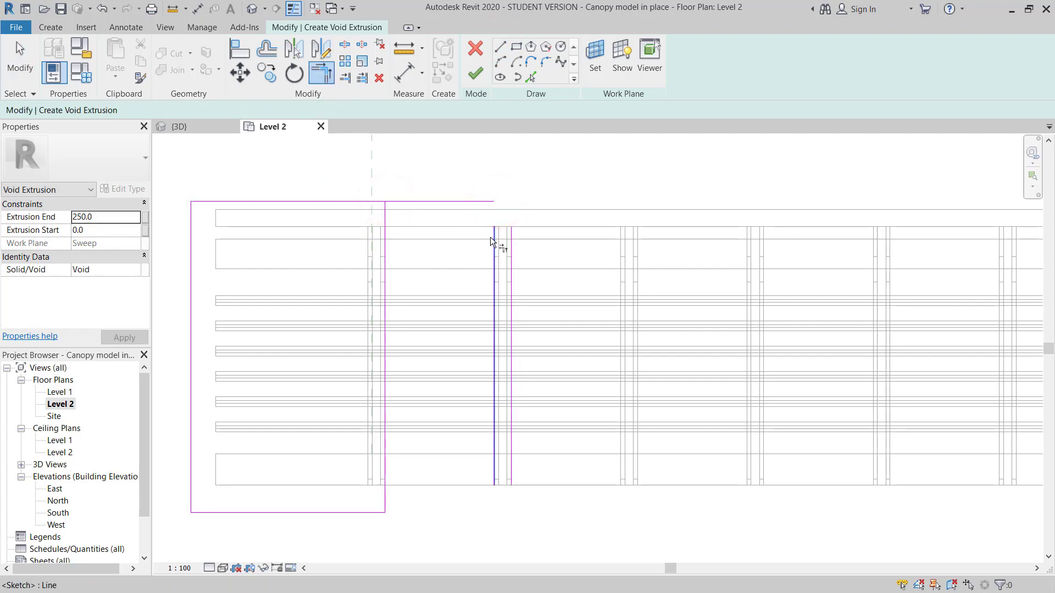
pyautogui.click(490, 236)
pyautogui.click(487, 203)
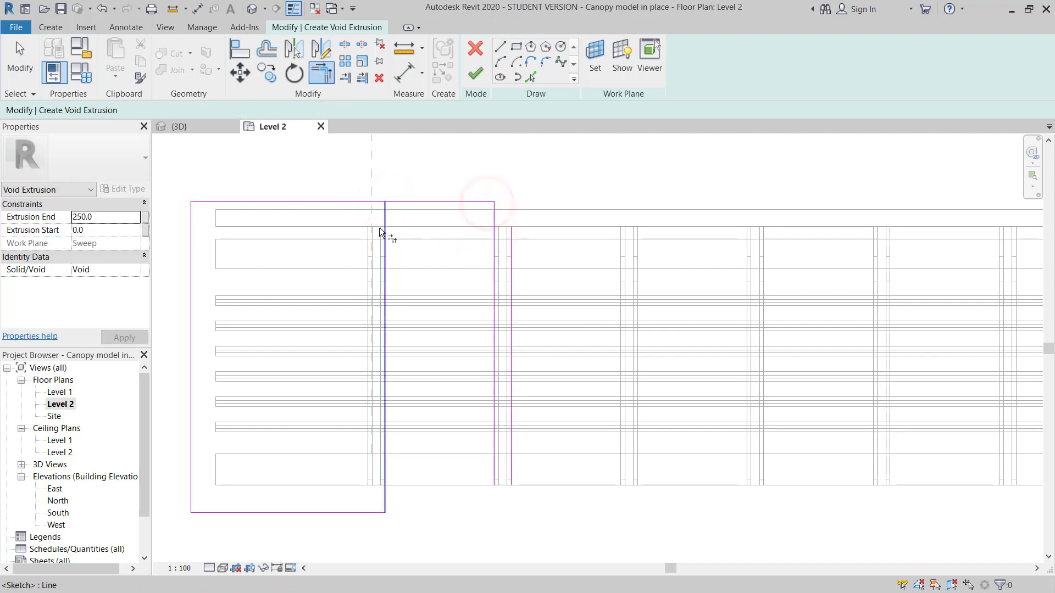
pyautogui.press('Escape')
pyautogui.click(336, 202)
pyautogui.moveTo(337, 201); pyautogui.dragTo(337, 163)
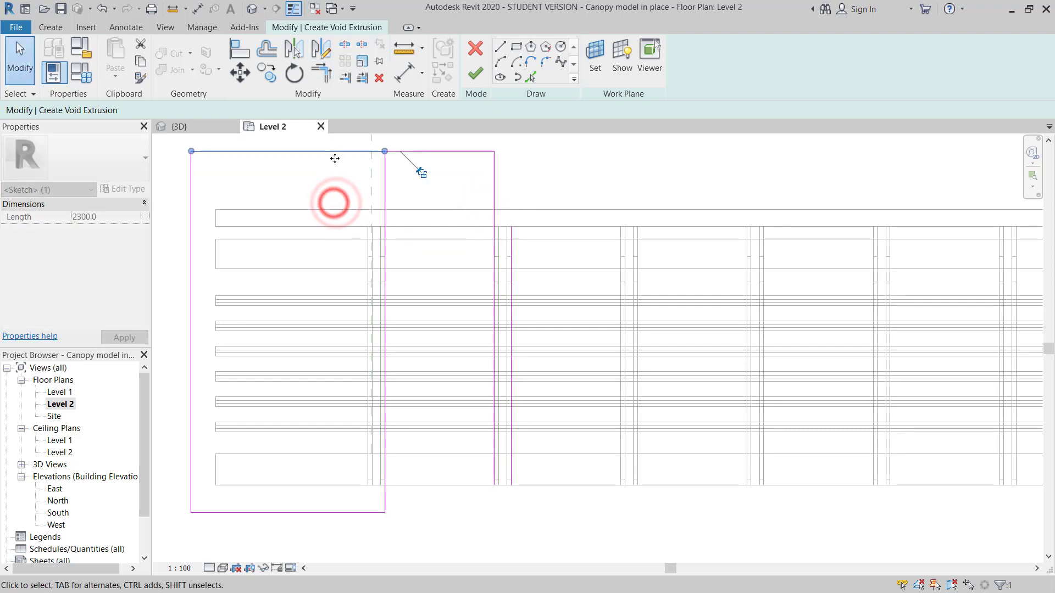
pyautogui.hotkey('ctrl', 'z')
# - Replace the rectangle's wall-side edge with a parallel line about 3877 mm long farther out, reaching past the second bracket pair
pyautogui.click(330, 203)
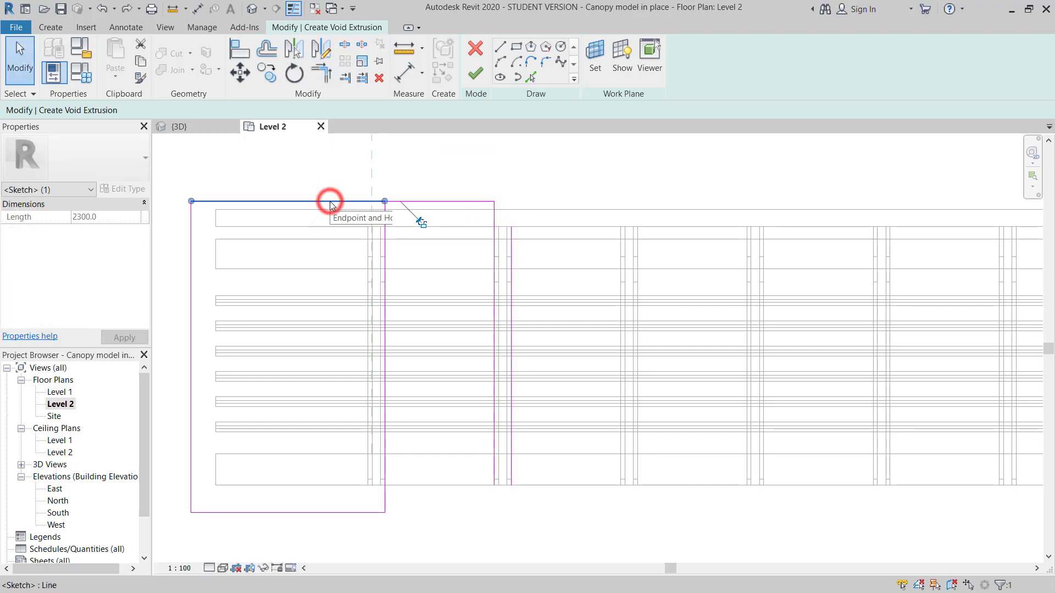
pyautogui.press('Delete')
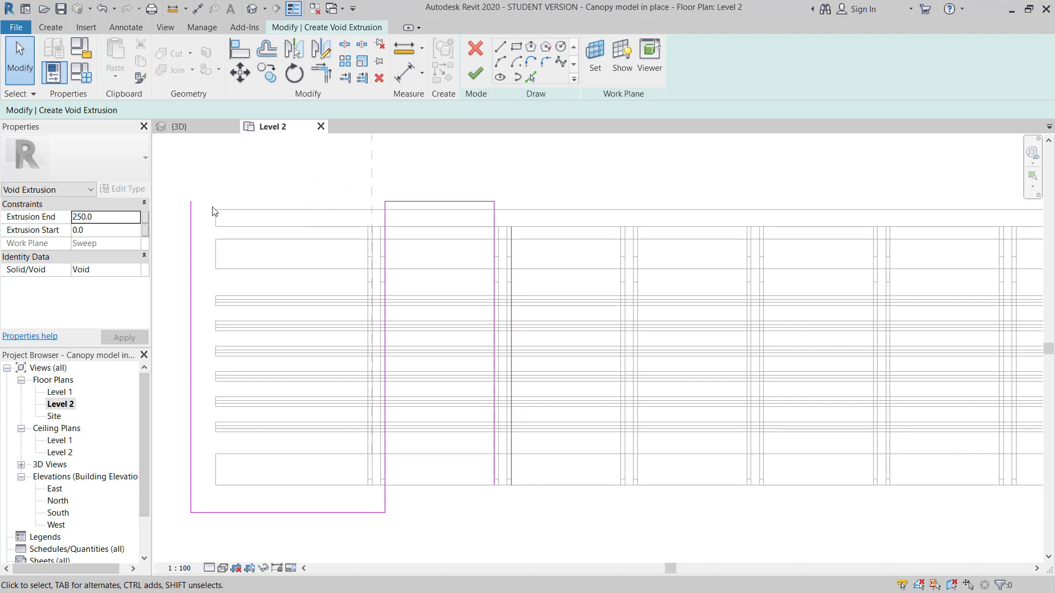
pyautogui.click(502, 49)
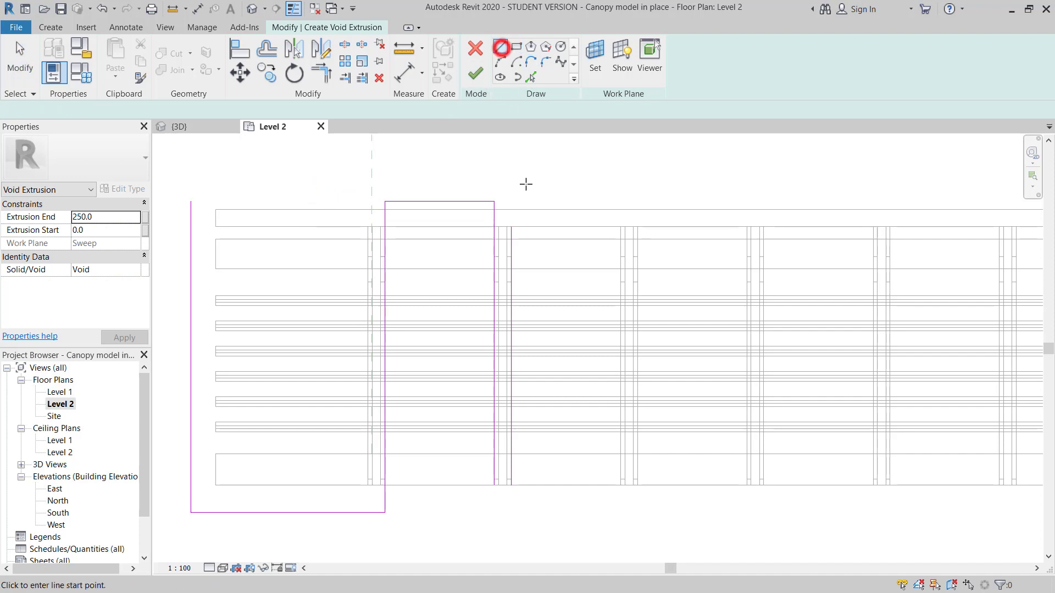
pyautogui.click(518, 168)
pyautogui.click(192, 167)
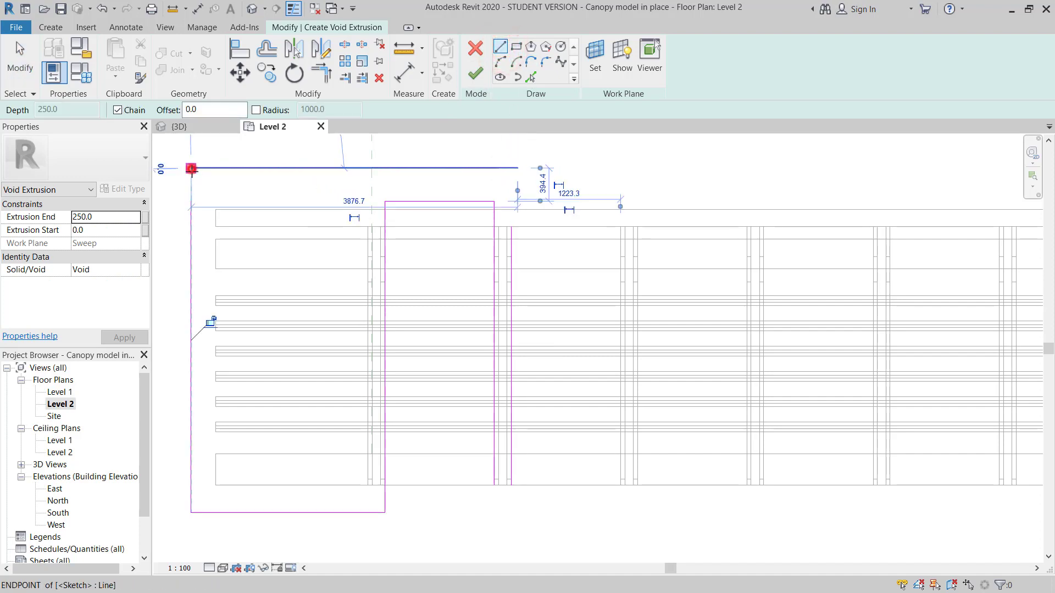
pyautogui.press('Escape')
pyautogui.press('Escape')
# - Trim the new outer line into corners with the rectangle's end edge and the second bracket pair's far line
pyautogui.press('t')
pyautogui.press('r')
pyautogui.click(200, 168)
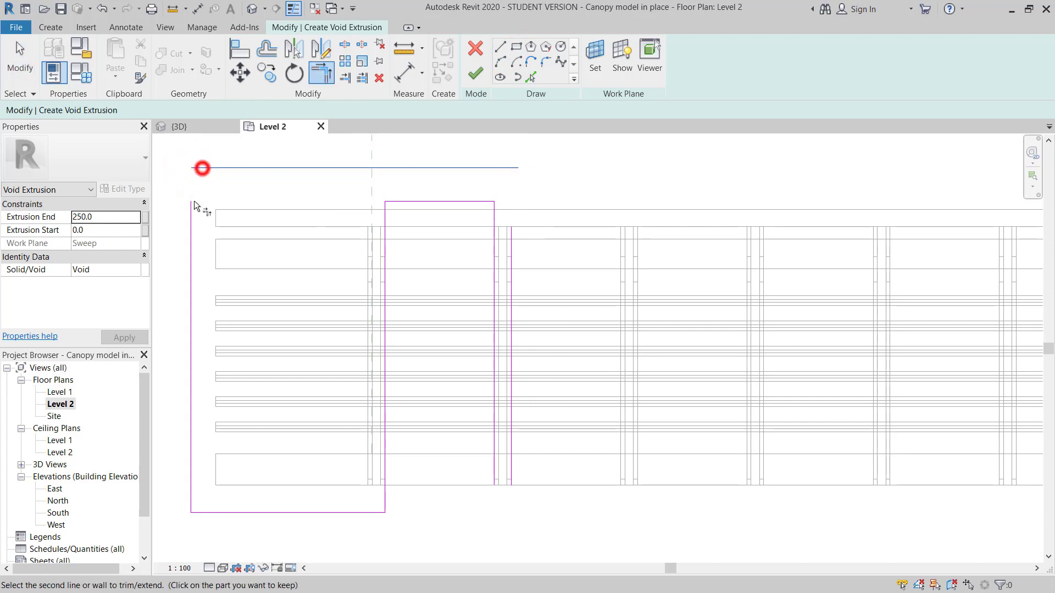
pyautogui.click(191, 205)
pyautogui.click(514, 168)
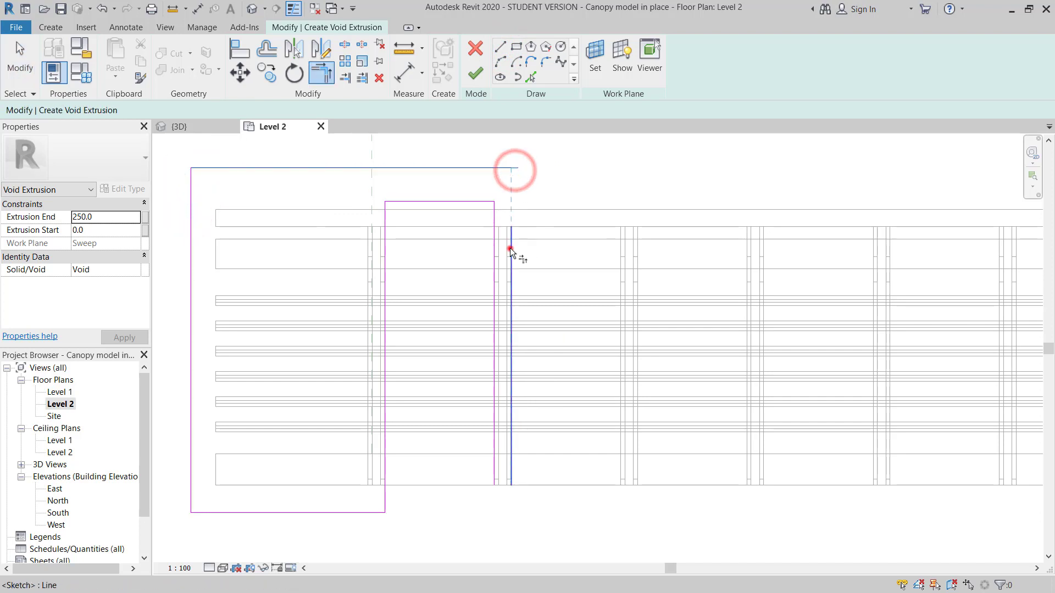
pyautogui.click(510, 248)
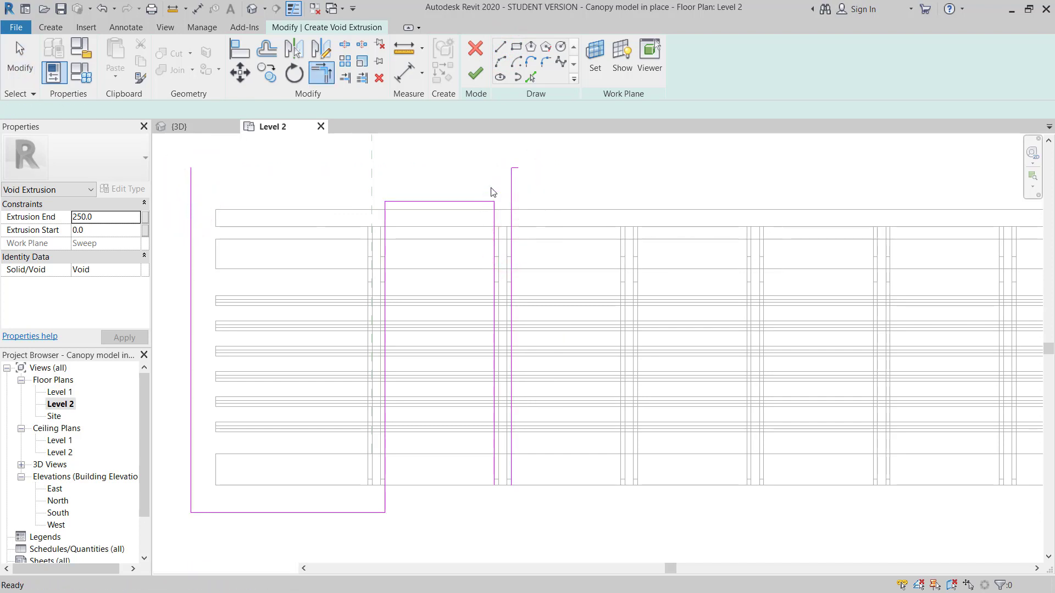
pyautogui.click(490, 167)
pyautogui.click(514, 245)
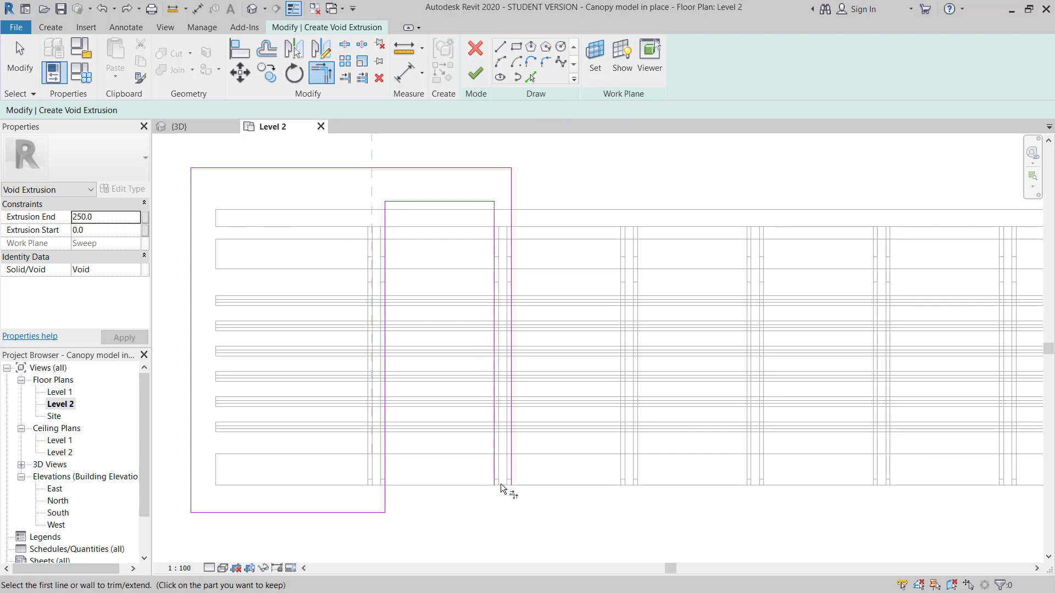
pyautogui.press('Escape')
# - Close the void sketch with a 200 mm line across the front ends of the second bracket pair's two lines
pyautogui.click(500, 46)
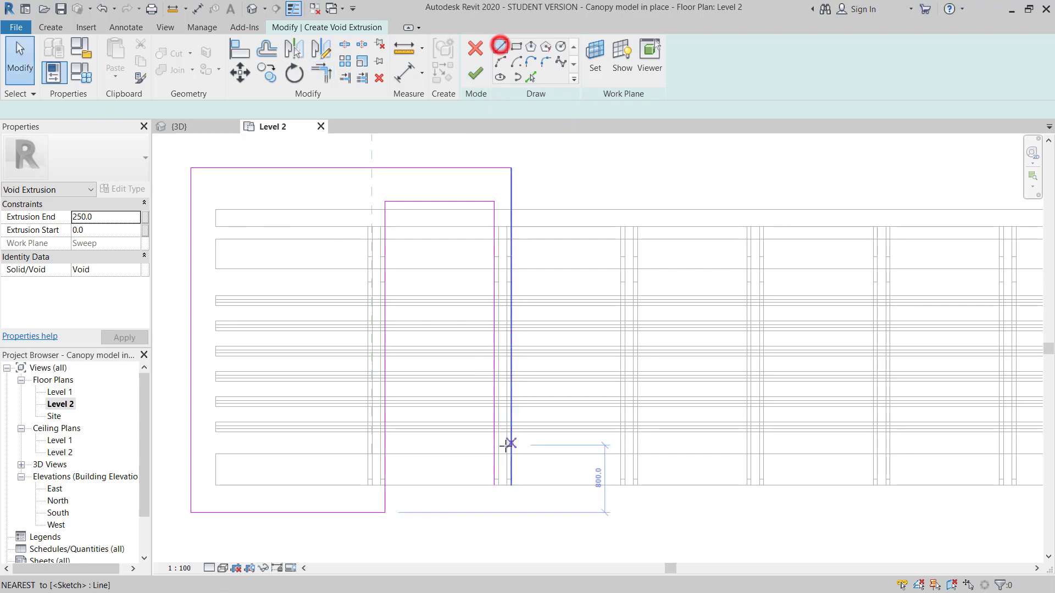
pyautogui.click(493, 485)
pyautogui.click(511, 485)
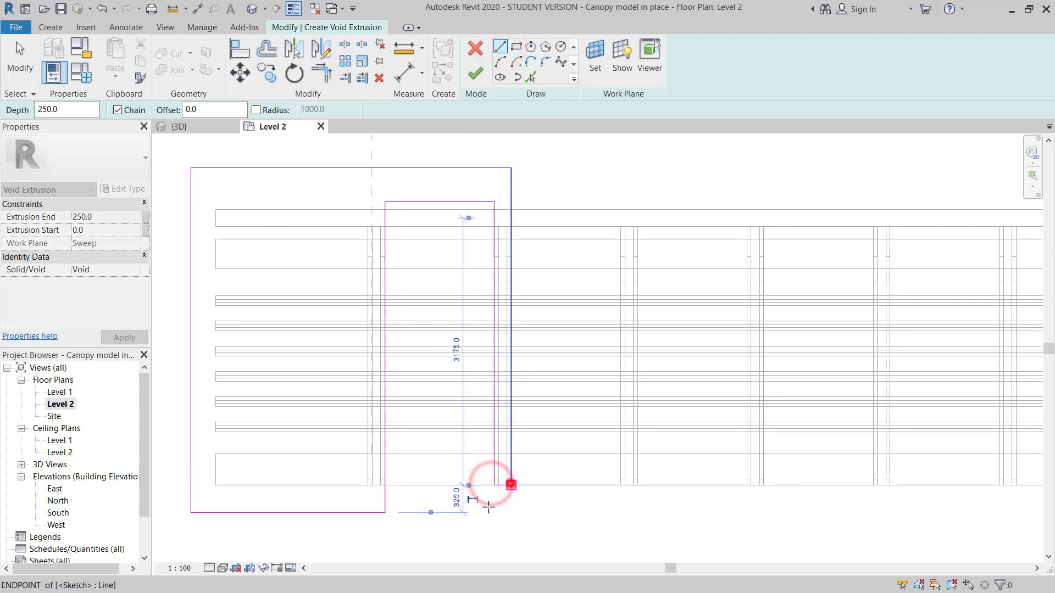
pyautogui.press('Escape')
pyautogui.press('Escape')
pyautogui.click(503, 486)
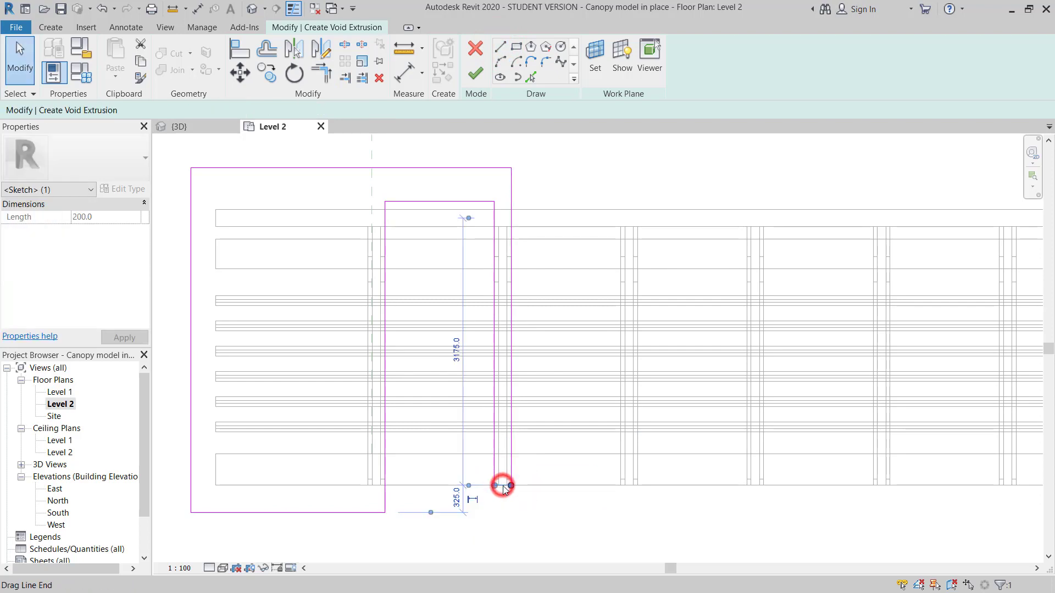
pyautogui.moveTo(502, 485); pyautogui.dragTo(500, 517)
pyautogui.hotkey('ctrl', 'z')
# - Move the short closing line out past the front beam and align it with the rectangle's front edge
pyautogui.scroll(2, 489, 516)
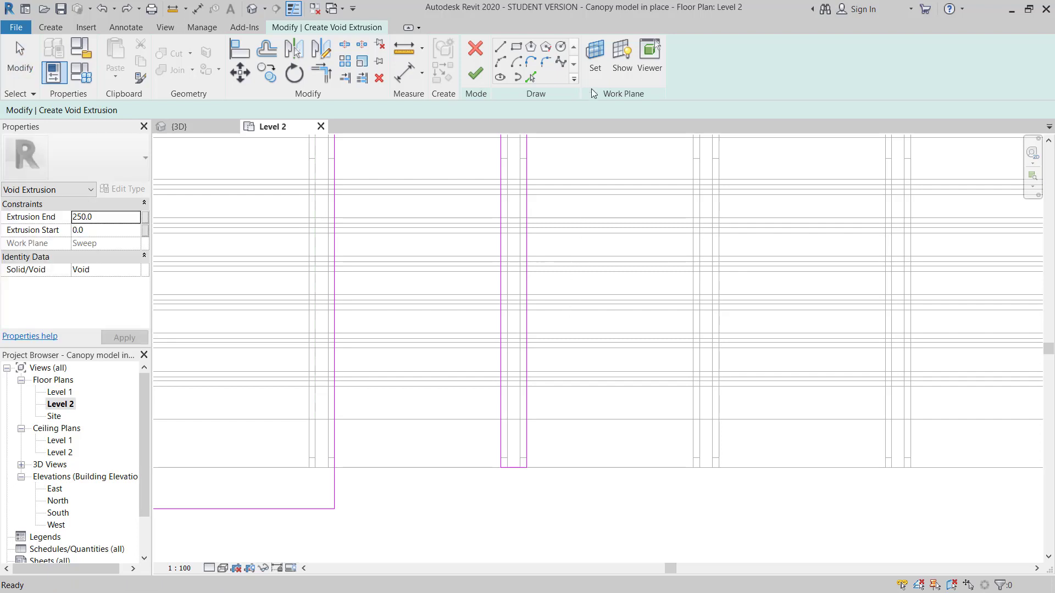
pyautogui.click(512, 469)
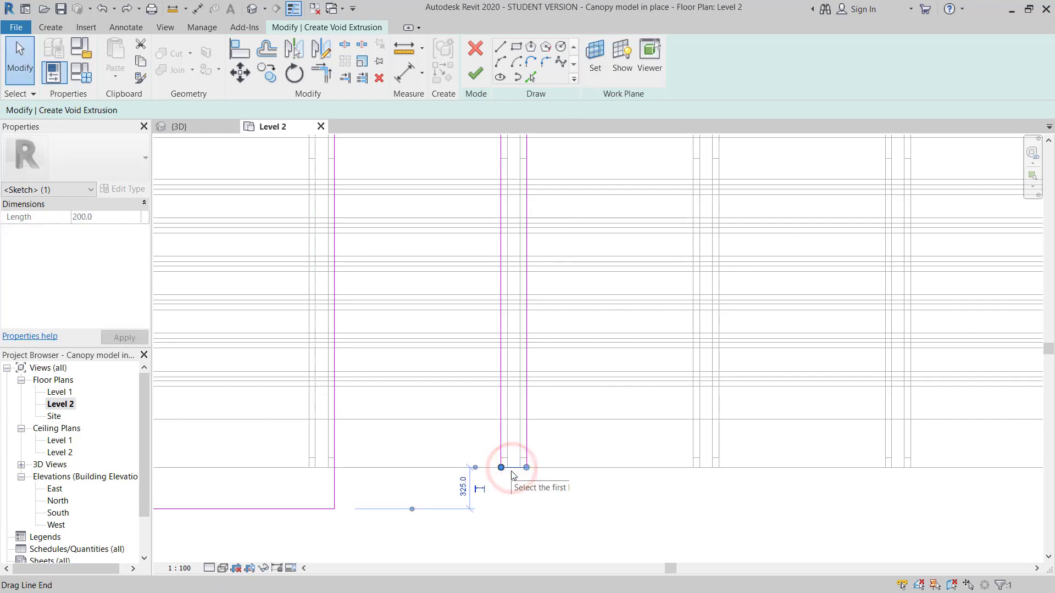
pyautogui.moveTo(511, 470); pyautogui.dragTo(511, 519)
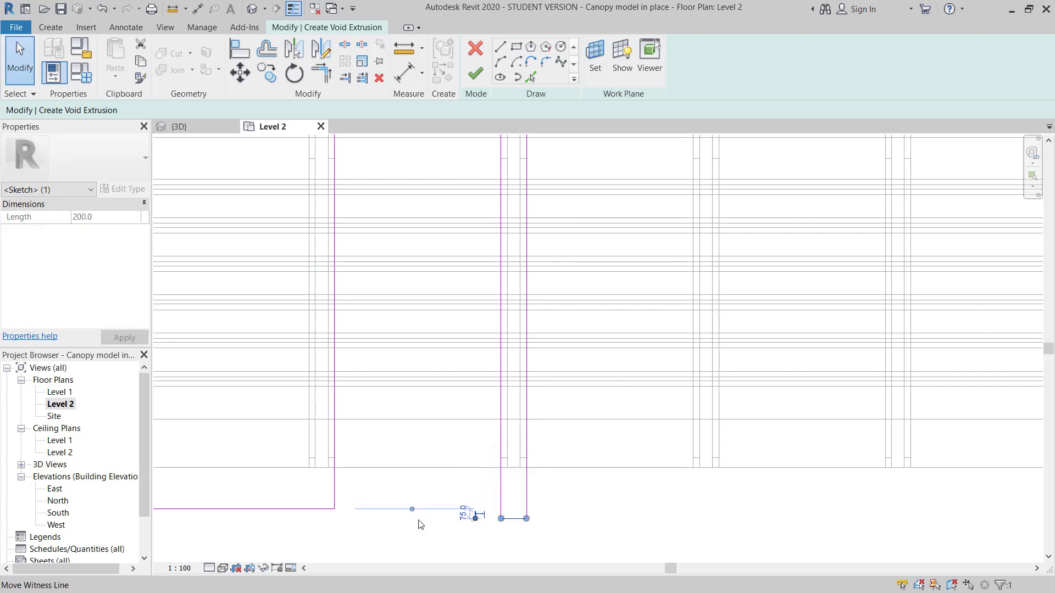
pyautogui.click(423, 539)
pyautogui.press('a')
pyautogui.press('l')
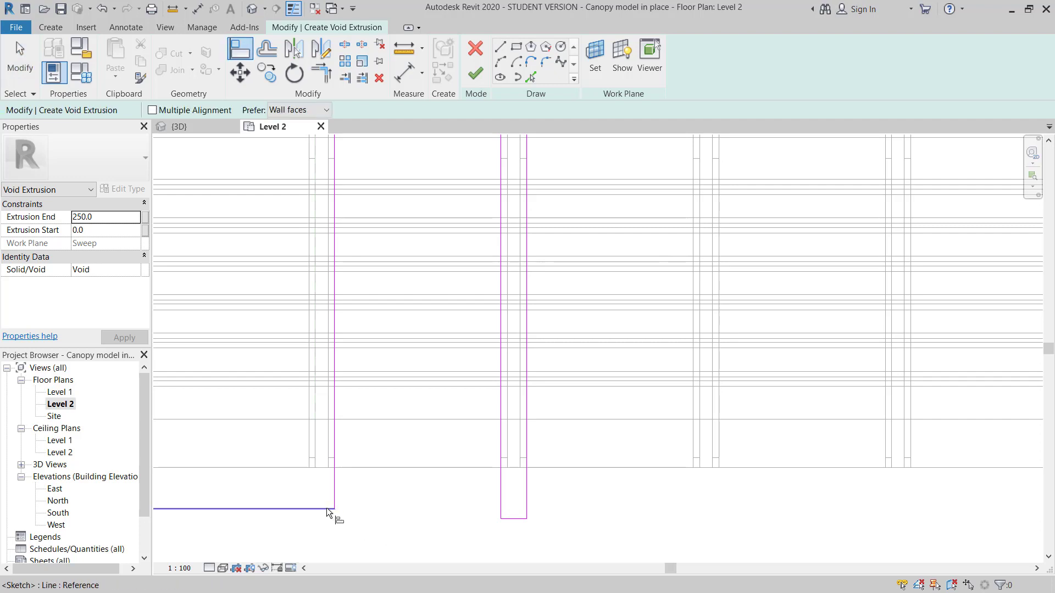
pyautogui.click(326, 508)
pyautogui.click(518, 519)
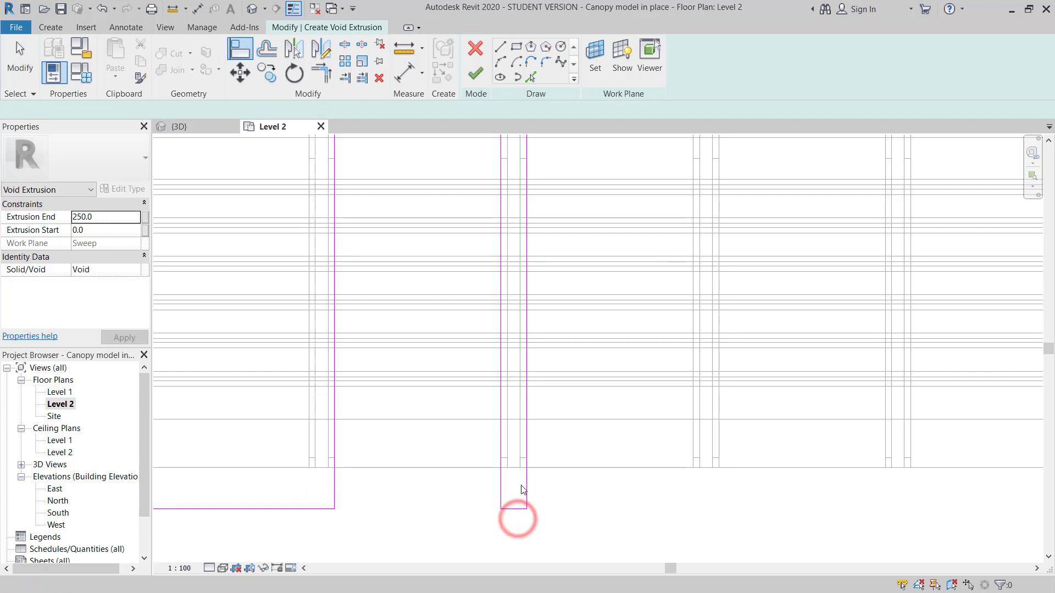
pyautogui.press('Escape')
# - Finish the void extrusion and select it in the 3D view at the end of the canopy
pyautogui.scroll(-3, 583, 479)
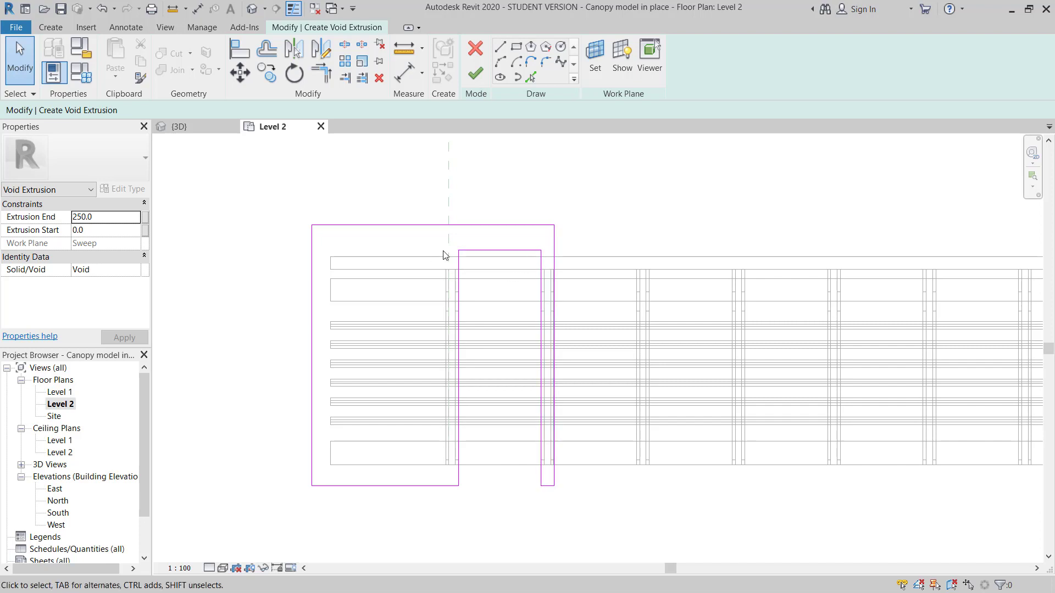
pyautogui.click(476, 76)
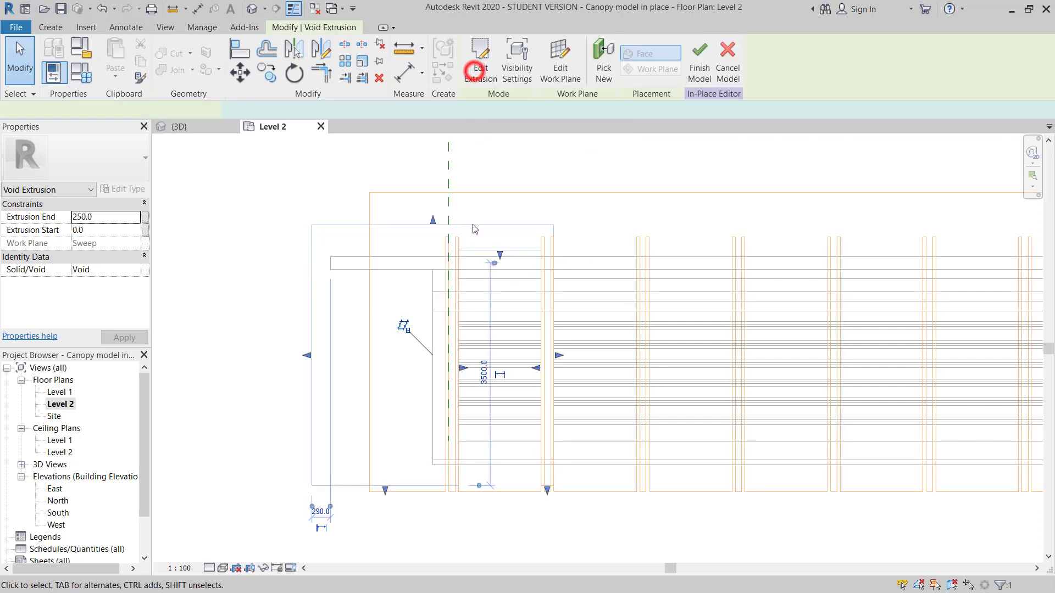
pyautogui.click(351, 235)
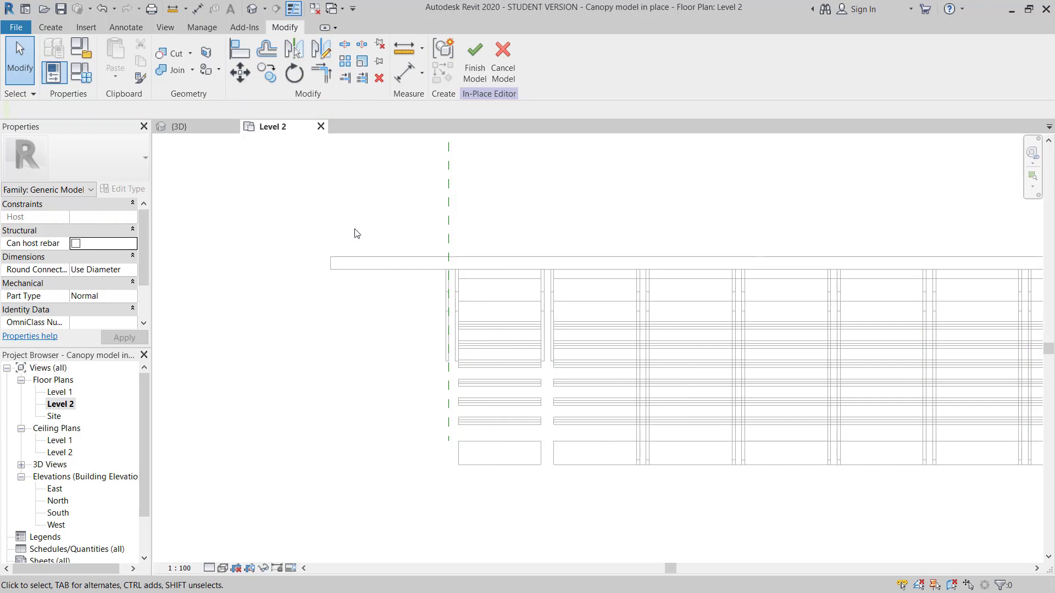
pyautogui.click(206, 130)
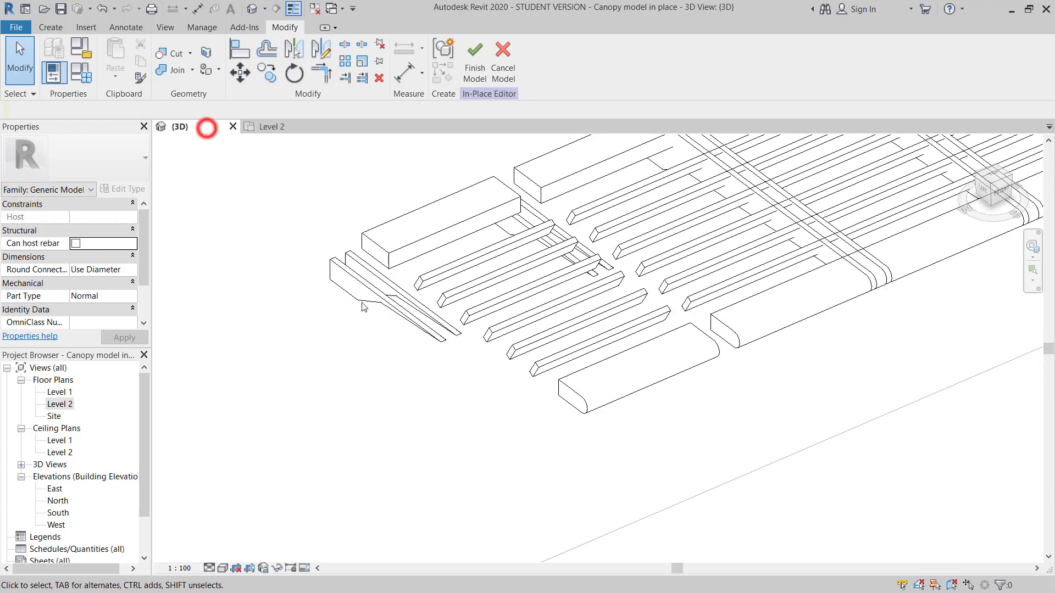
pyautogui.click(460, 336)
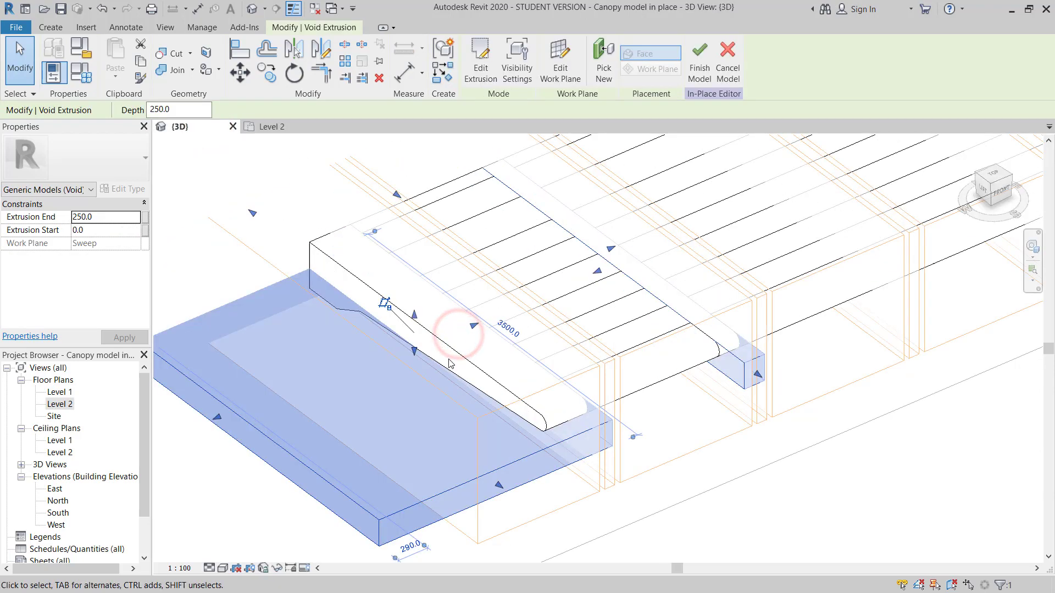
# - Stretch the end void extrusion above and below the canopy, from about -860 to 914 mm, so it passes fully through the sweep
pyautogui.scroll(-2, 450, 364)
pyautogui.moveTo(427, 330); pyautogui.dragTo(420, 271)
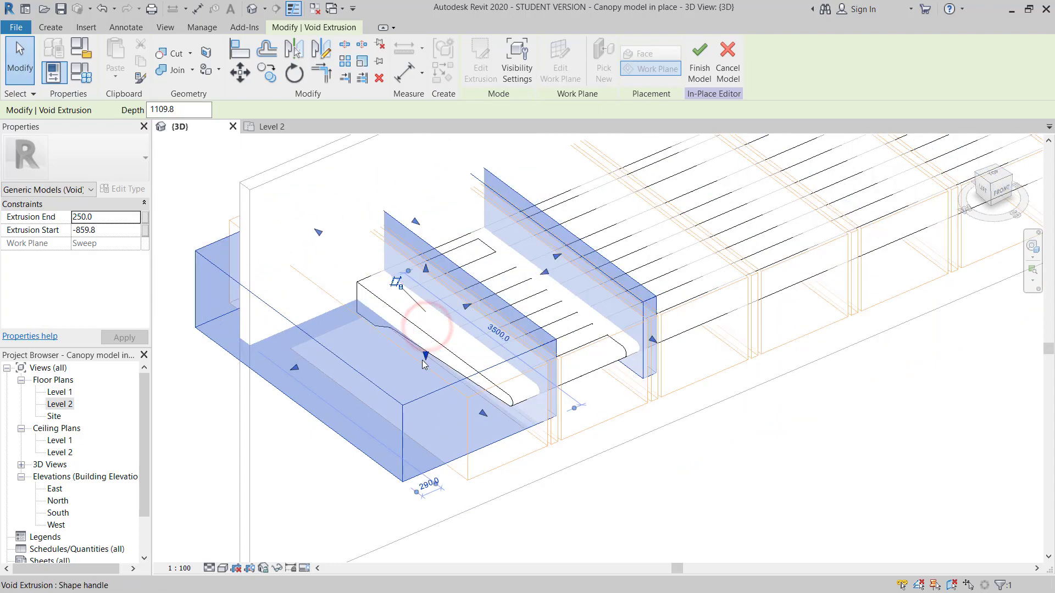
pyautogui.moveTo(423, 361); pyautogui.dragTo(426, 400)
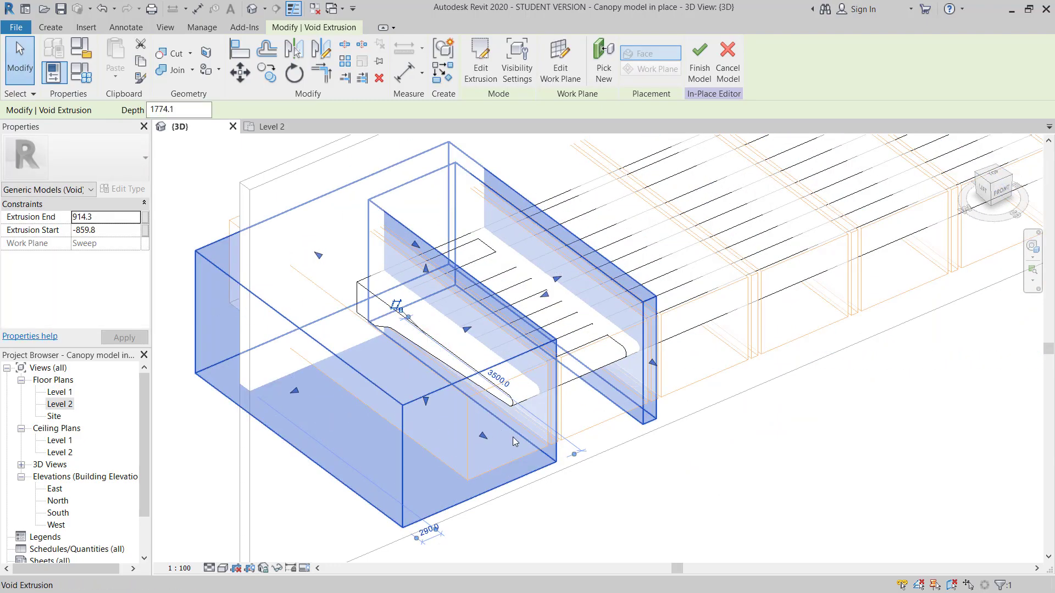
pyautogui.keyDown('shift'); pyautogui.moveTo(513, 437); pyautogui.dragTo(447, 259, button='middle'); pyautogui.keyUp('shift')
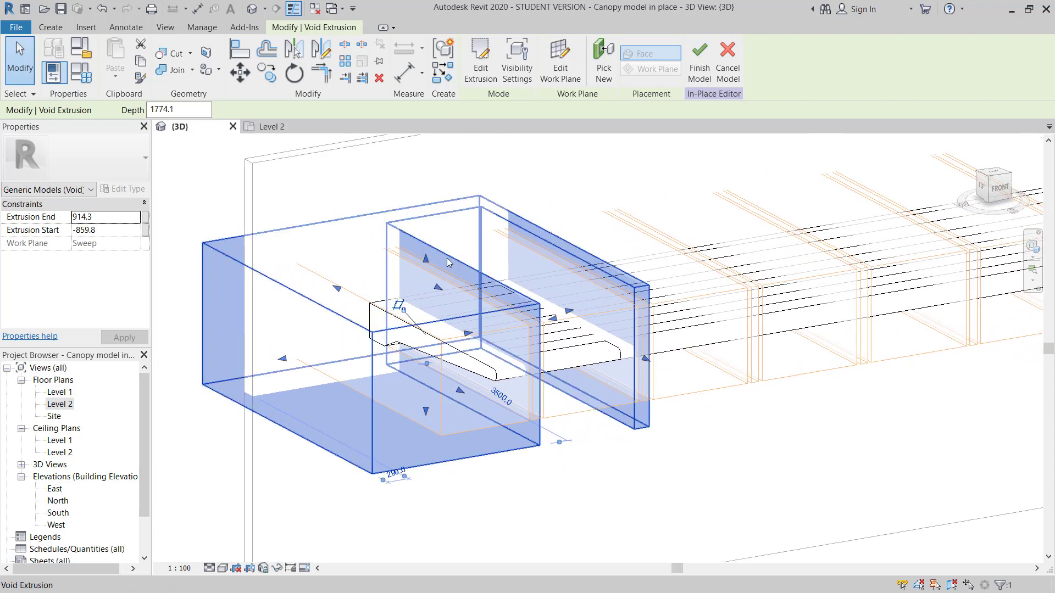
pyautogui.click(576, 496)
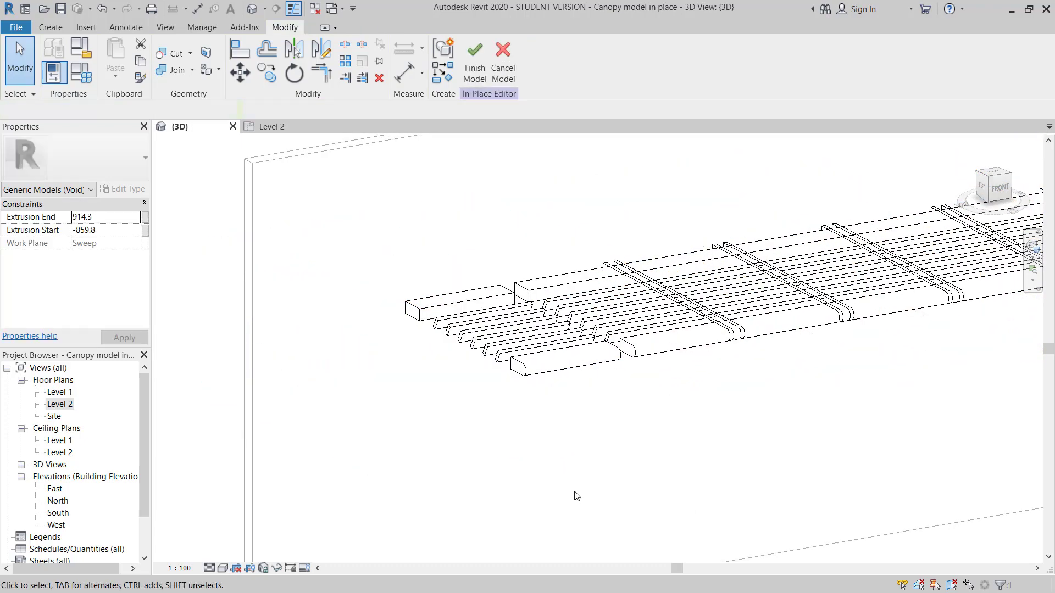
# - Use Uncut Geometry to stop the end void extrusion from cutting the bracket extrusion
pyautogui.keyDown('shift'); pyautogui.moveTo(577, 496); pyautogui.dragTo(571, 425, button='middle'); pyautogui.keyUp('shift')
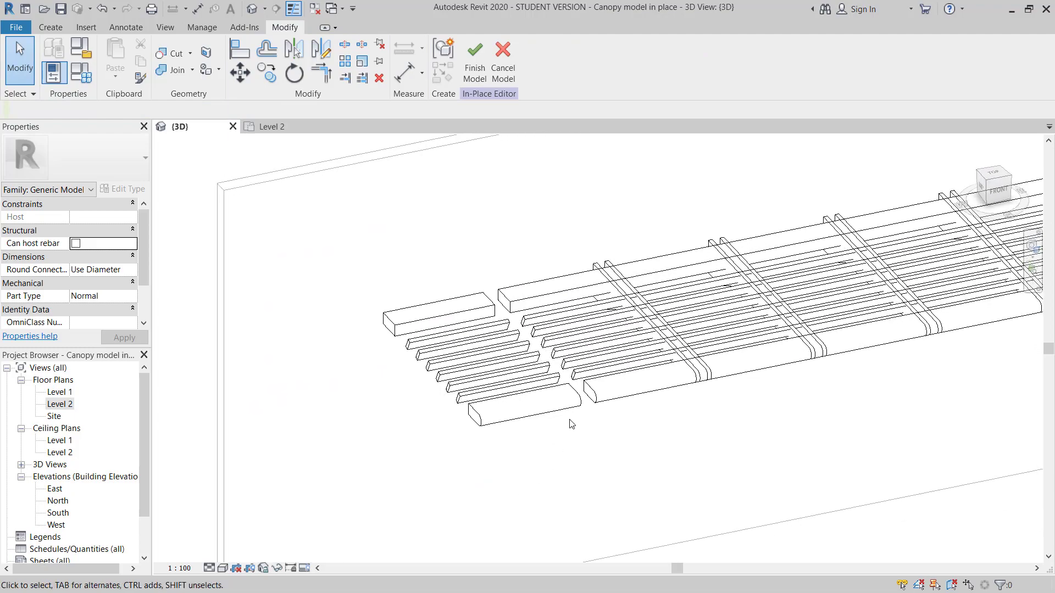
pyautogui.click(572, 386)
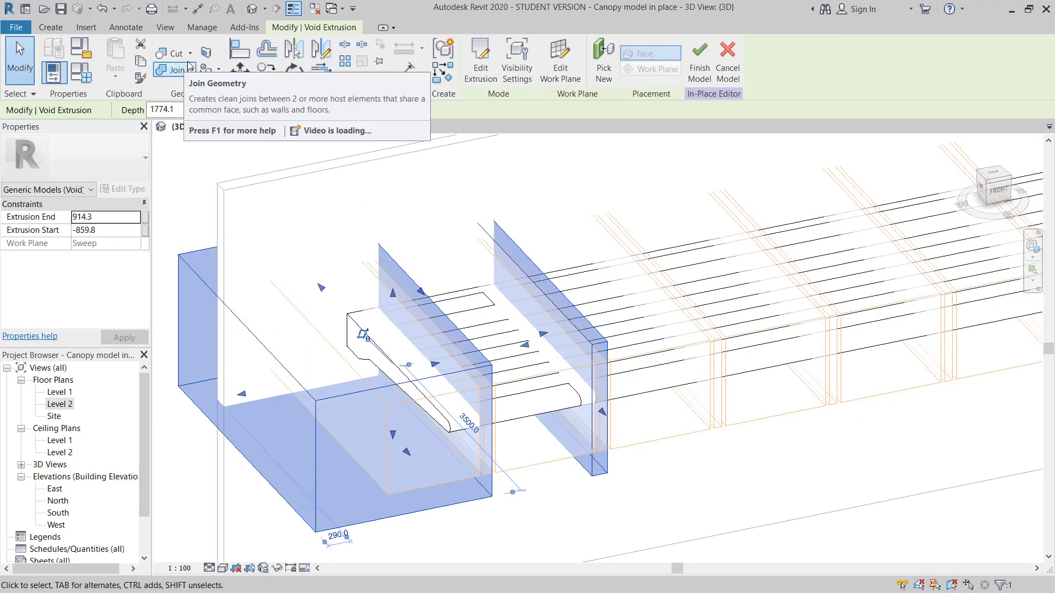
pyautogui.click(212, 306)
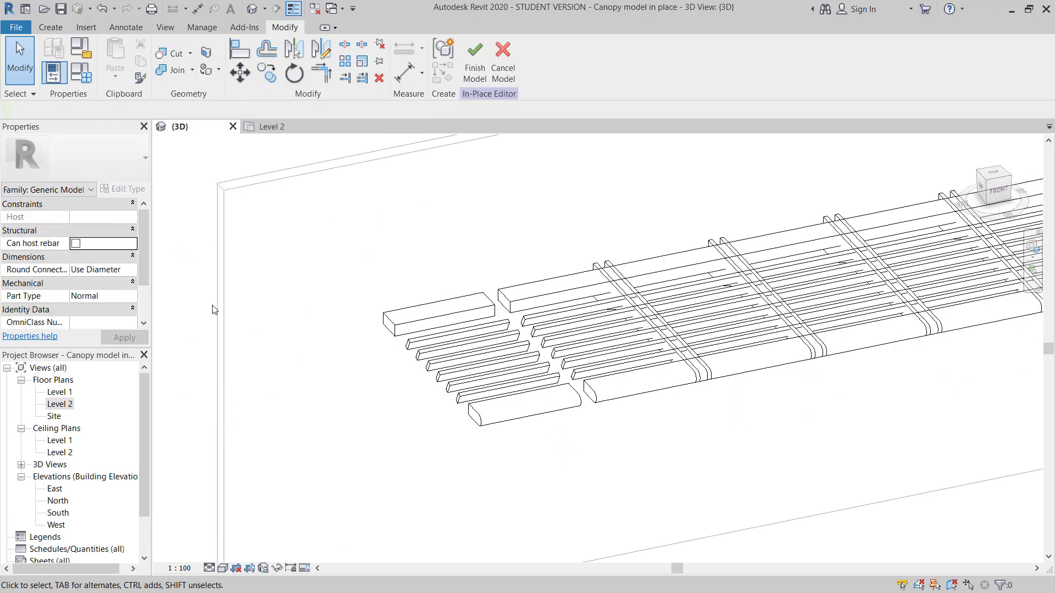
pyautogui.click(379, 329)
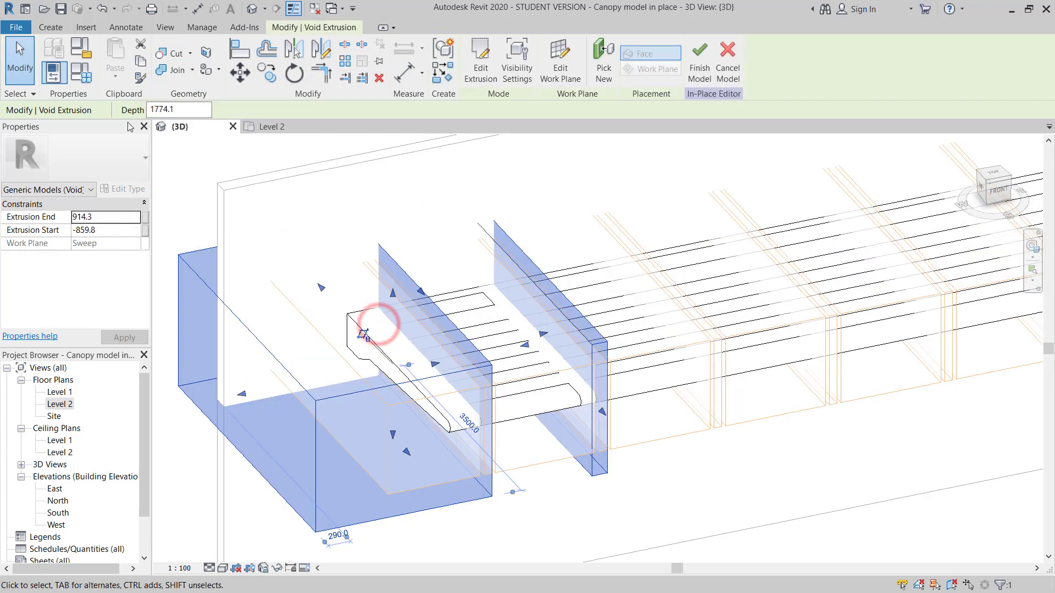
pyautogui.click(191, 53)
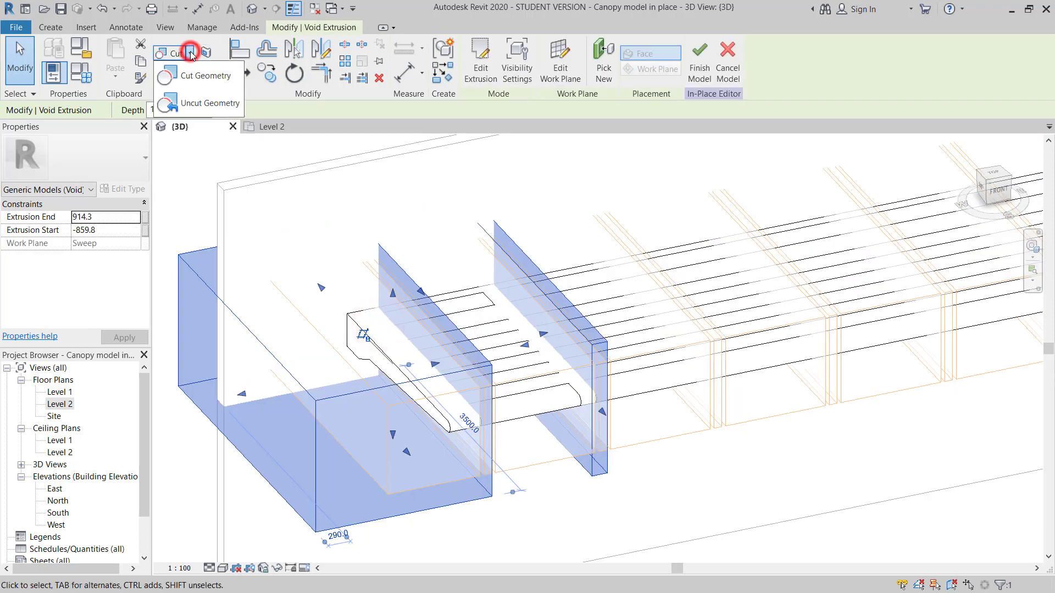
pyautogui.click(195, 108)
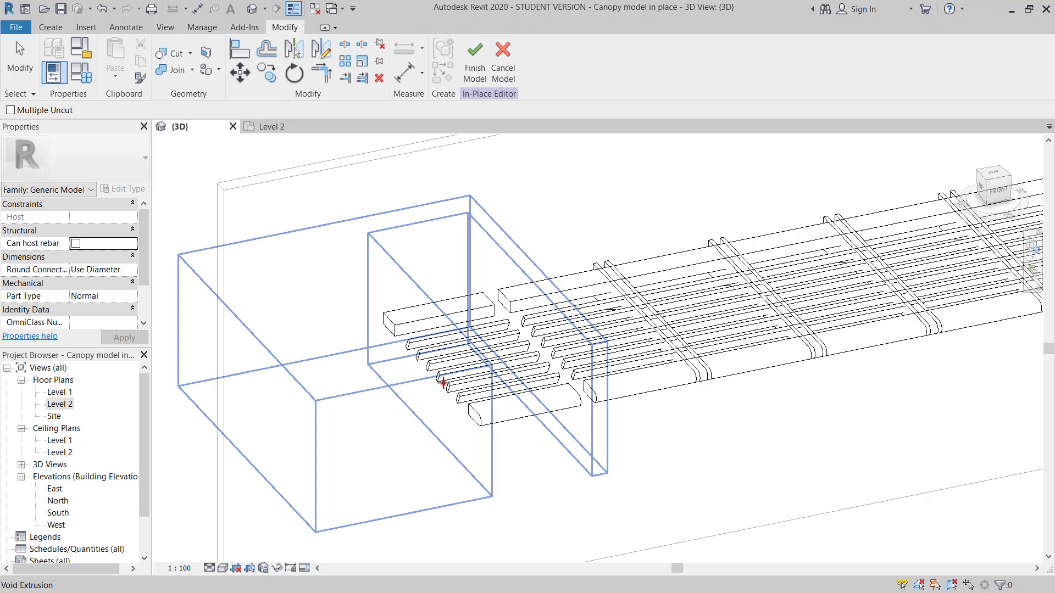
pyautogui.click(443, 383)
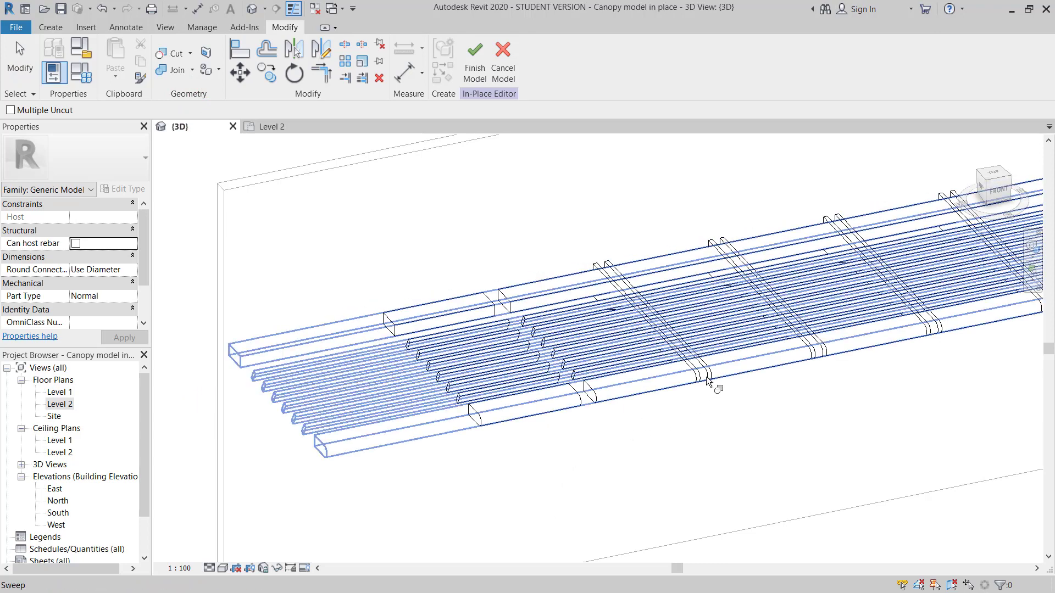
pyautogui.click(707, 377)
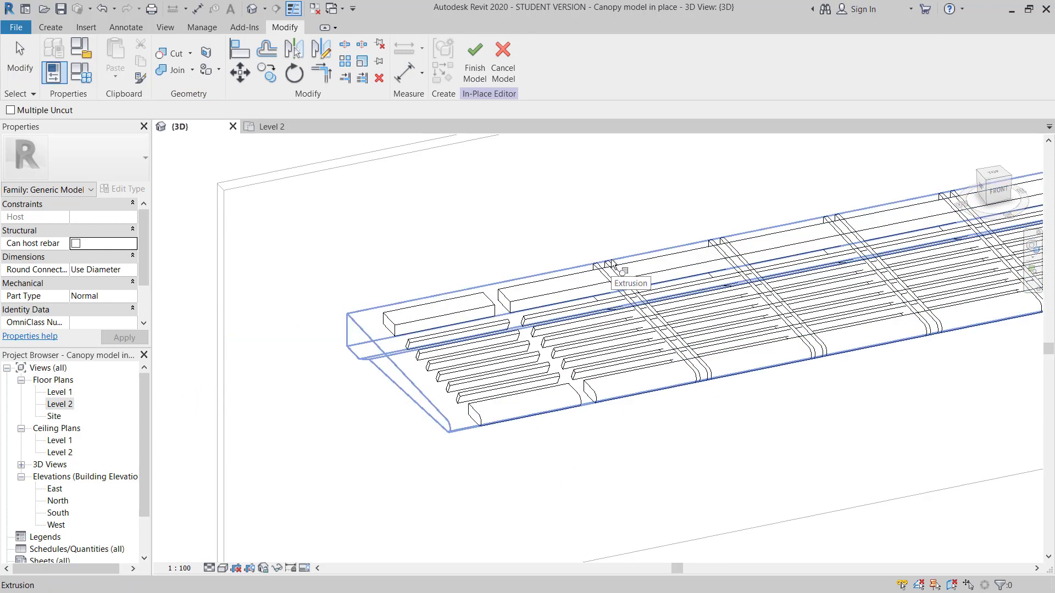
pyautogui.click(613, 264)
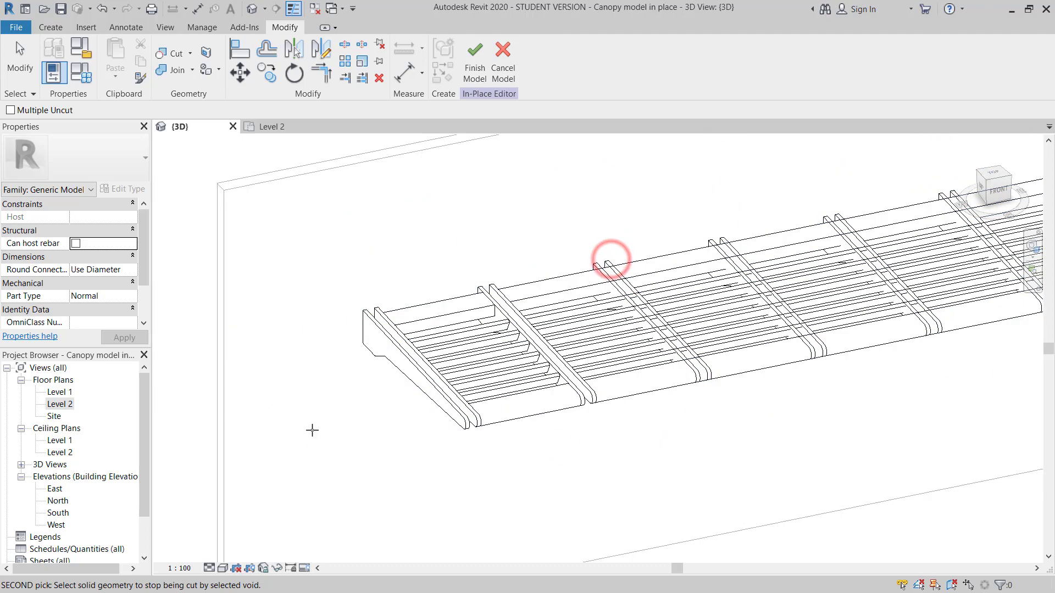
pyautogui.press('Escape')
# - Examine how the louvres and beams meet the brackets along the canopy
pyautogui.keyDown('shift'); pyautogui.moveTo(514, 427); pyautogui.dragTo(435, 454, button='middle'); pyautogui.keyUp('shift')
pyautogui.scroll(5, 370, 279)
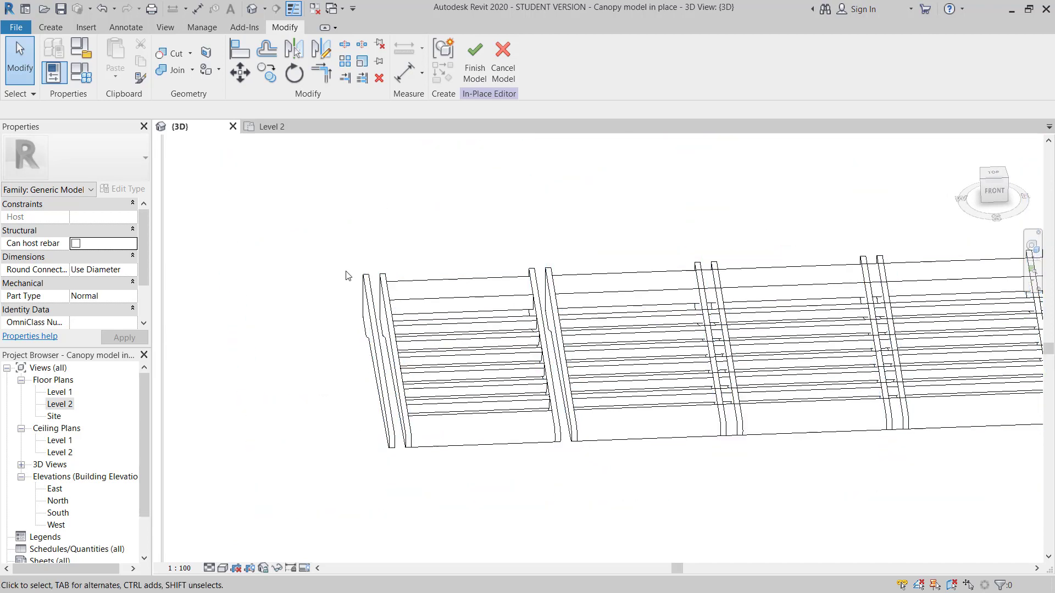
pyautogui.keyDown('shift'); pyautogui.moveTo(417, 429); pyautogui.dragTo(486, 461, button='middle'); pyautogui.keyUp('shift')
pyautogui.scroll(5, 388, 442)
pyautogui.scroll(-2, 325, 440)
pyautogui.scroll(5, 558, 431)
pyautogui.scroll(-5, 591, 451)
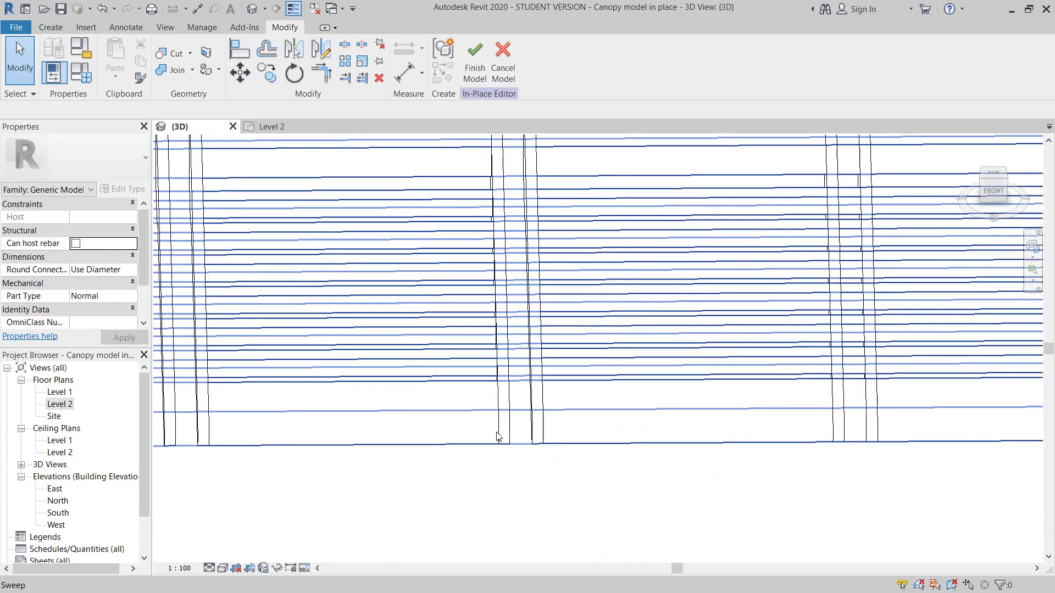
pyautogui.keyDown('shift'); pyautogui.moveTo(553, 449); pyautogui.dragTo(570, 302, button='middle'); pyautogui.keyUp('shift')
pyautogui.scroll(1, 569, 303)
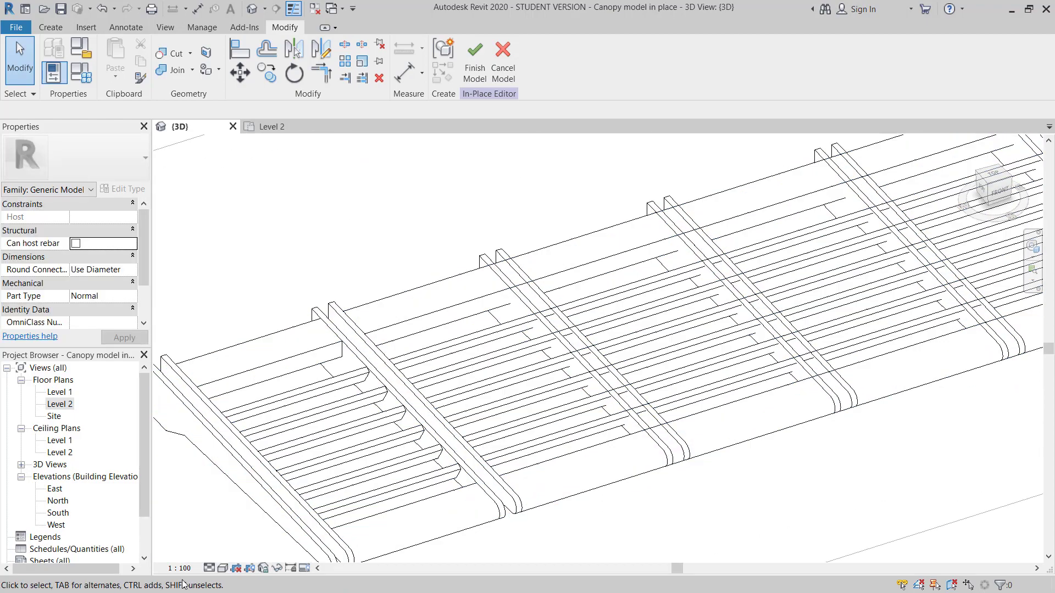
# - Set the 3D view's visual style to Shaded for a closer view of the canopy's end bay
pyautogui.click(222, 568)
pyautogui.click(245, 514)
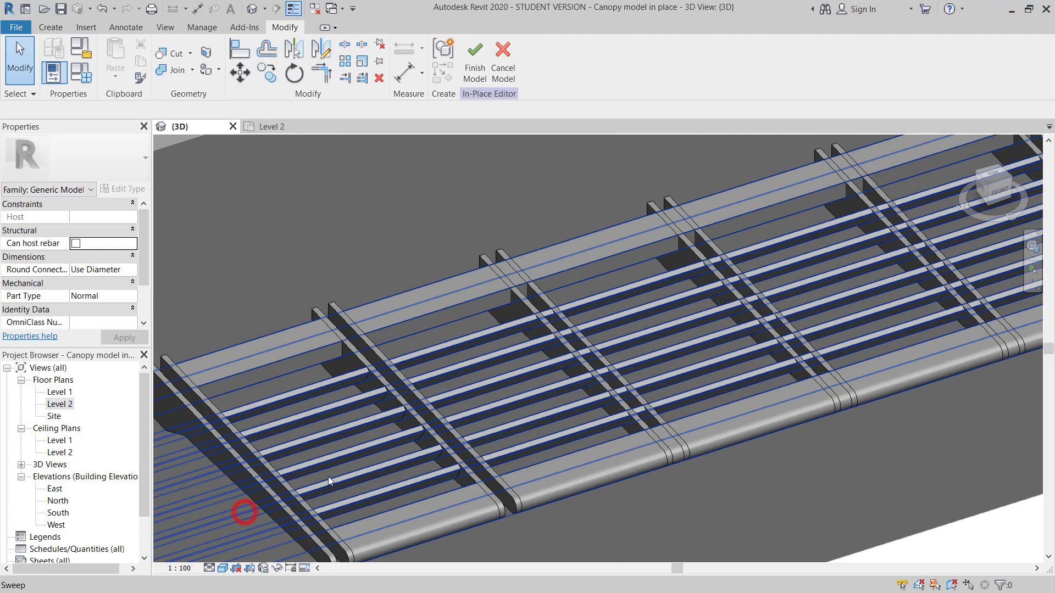
pyautogui.moveTo(328, 476); pyautogui.dragTo(503, 387, button='middle')
pyautogui.scroll(2, 553, 463)
pyautogui.moveTo(607, 552); pyautogui.dragTo(648, 492, button='middle')
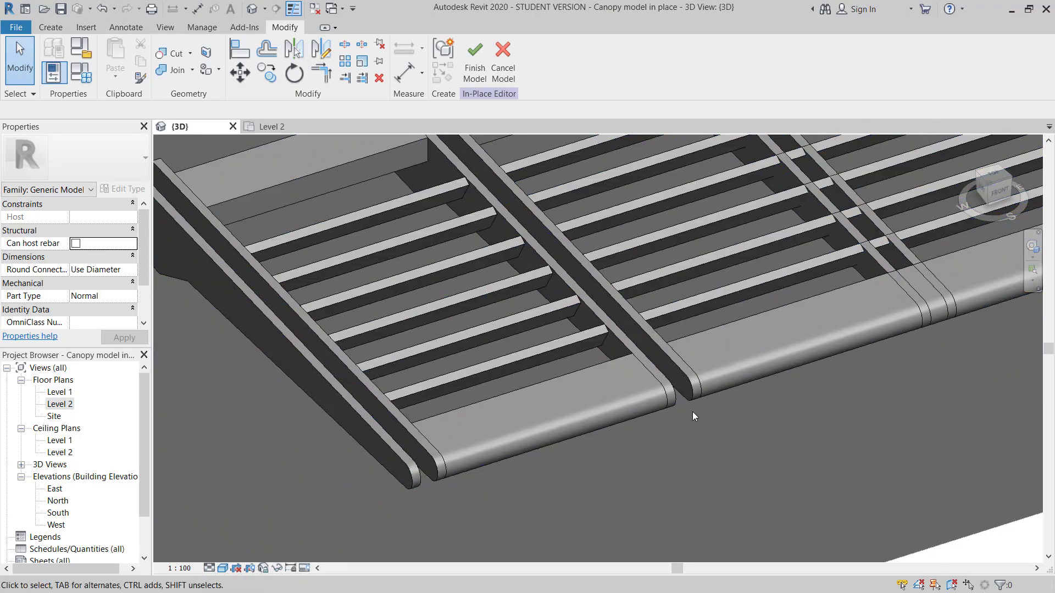
# - Compare the beam and louvre cuts at the first two bracket pairs with the uncut pairs further along
pyautogui.scroll(2, 693, 411)
pyautogui.keyDown('shift'); pyautogui.moveTo(693, 411); pyautogui.dragTo(624, 291, button='middle'); pyautogui.keyUp('shift')
pyautogui.moveTo(536, 355); pyautogui.dragTo(492, 364, button='middle')
pyautogui.scroll(-2, 605, 382)
pyautogui.click(517, 357)
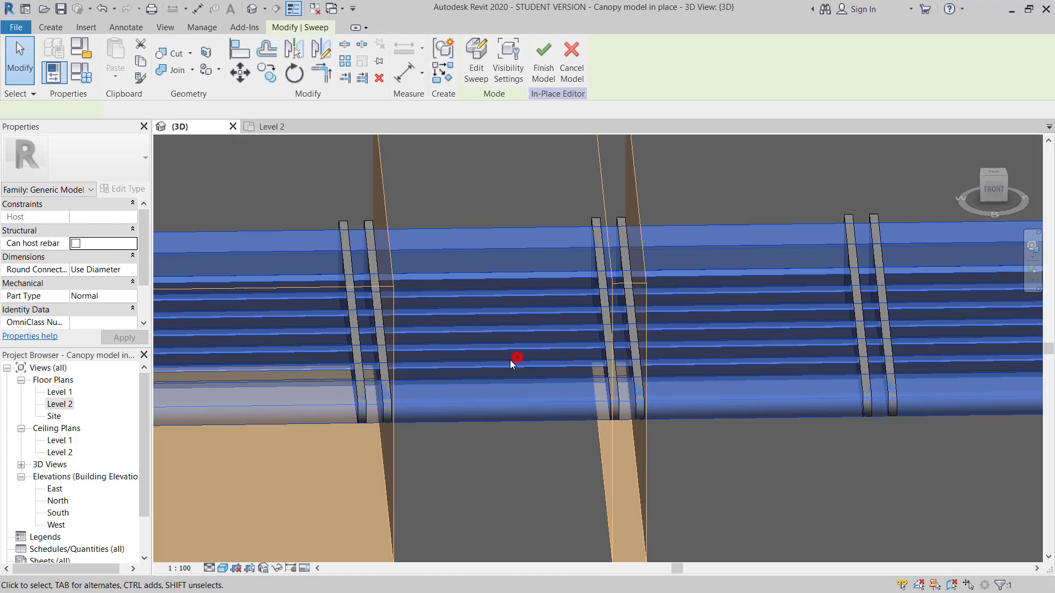
pyautogui.click(654, 433)
pyautogui.moveTo(653, 433); pyautogui.dragTo(479, 421, button='middle')
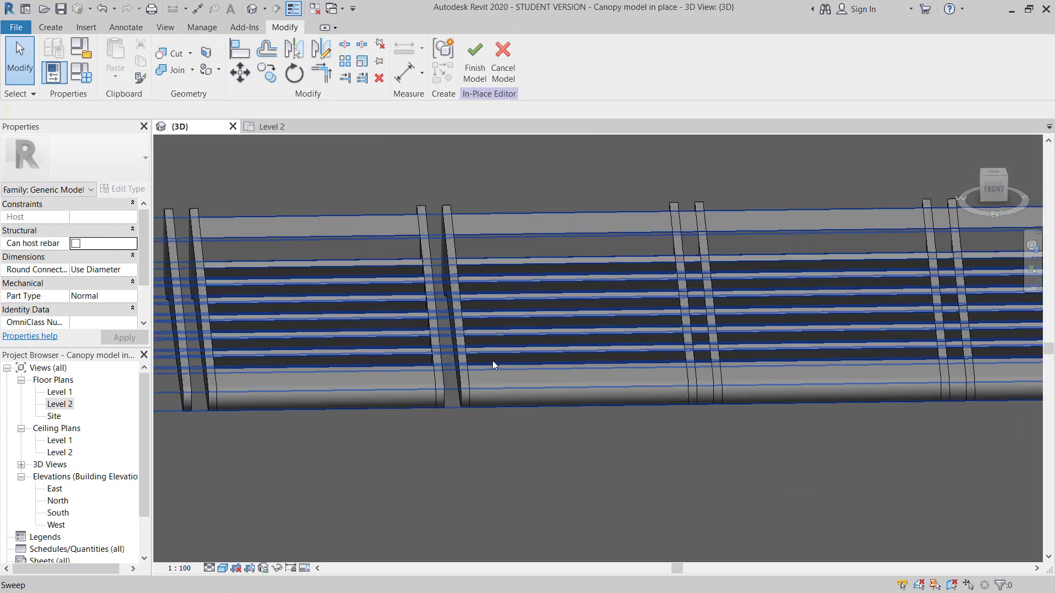
pyautogui.moveTo(286, 432); pyautogui.dragTo(384, 451, button='middle')
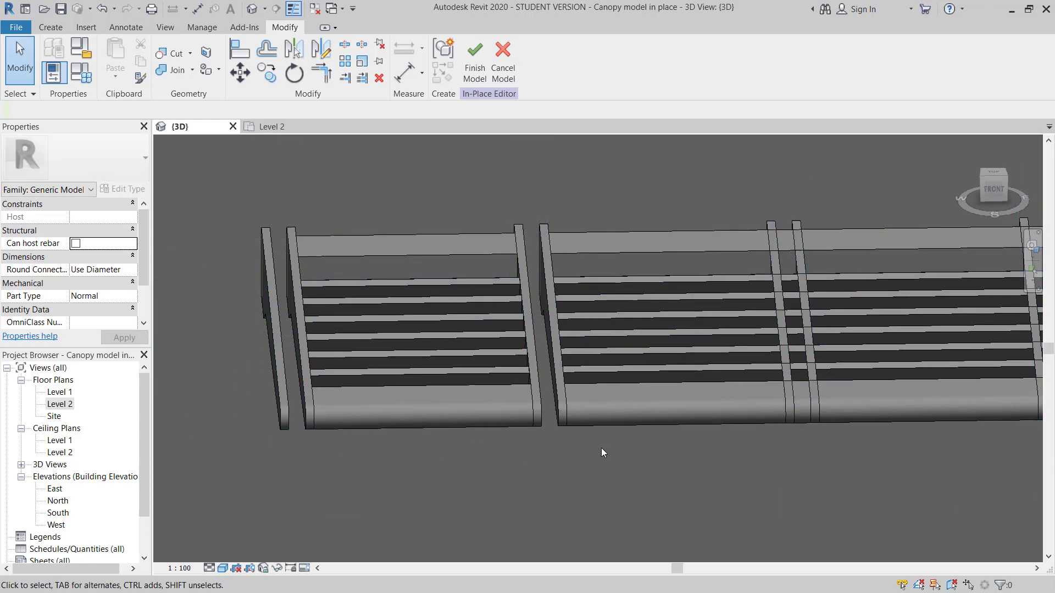
pyautogui.scroll(5, 803, 360)
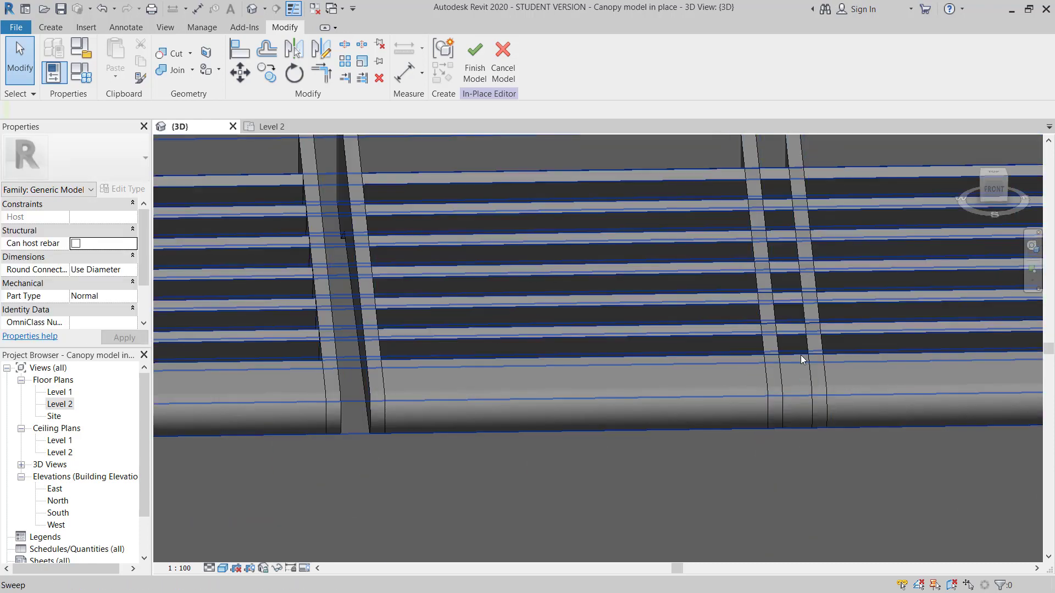
pyautogui.keyDown('shift'); pyautogui.moveTo(796, 356); pyautogui.dragTo(741, 370, button='middle'); pyautogui.keyUp('shift')
pyautogui.scroll(-5, 470, 390)
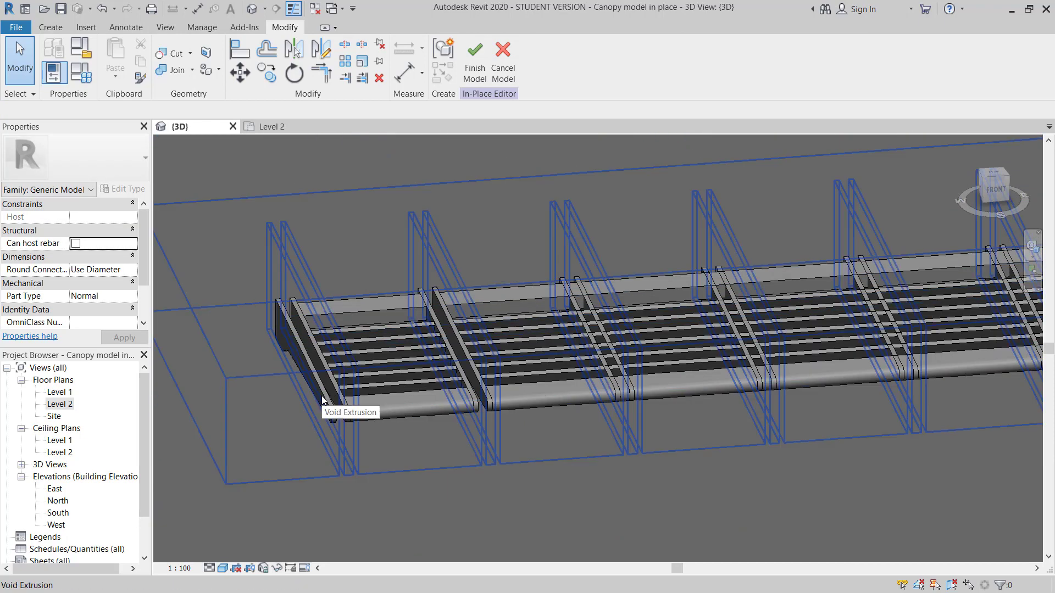
pyautogui.moveTo(322, 396); pyautogui.dragTo(495, 405, button='middle')
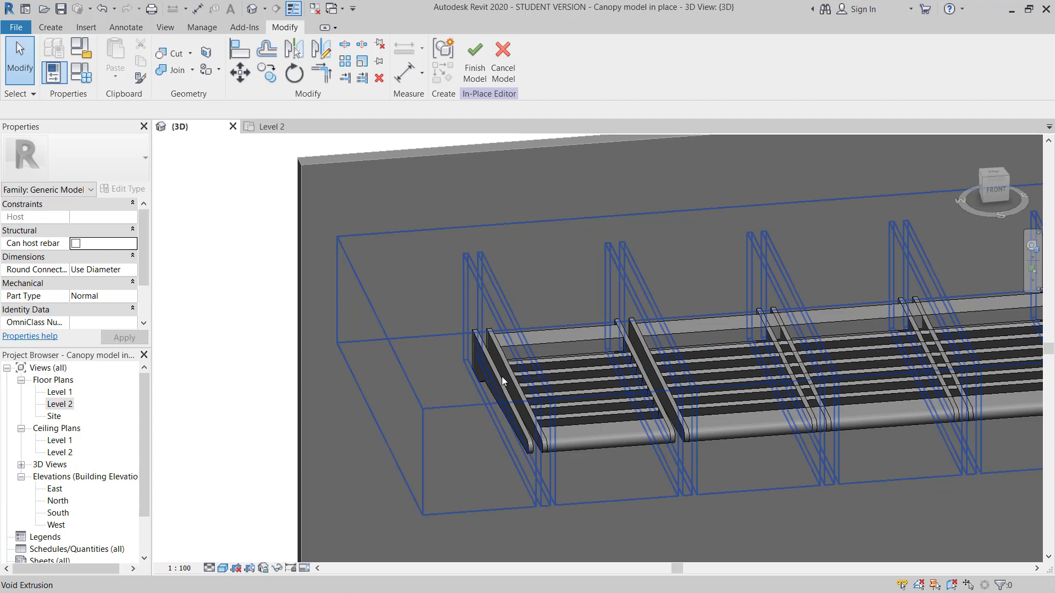
pyautogui.click(500, 380)
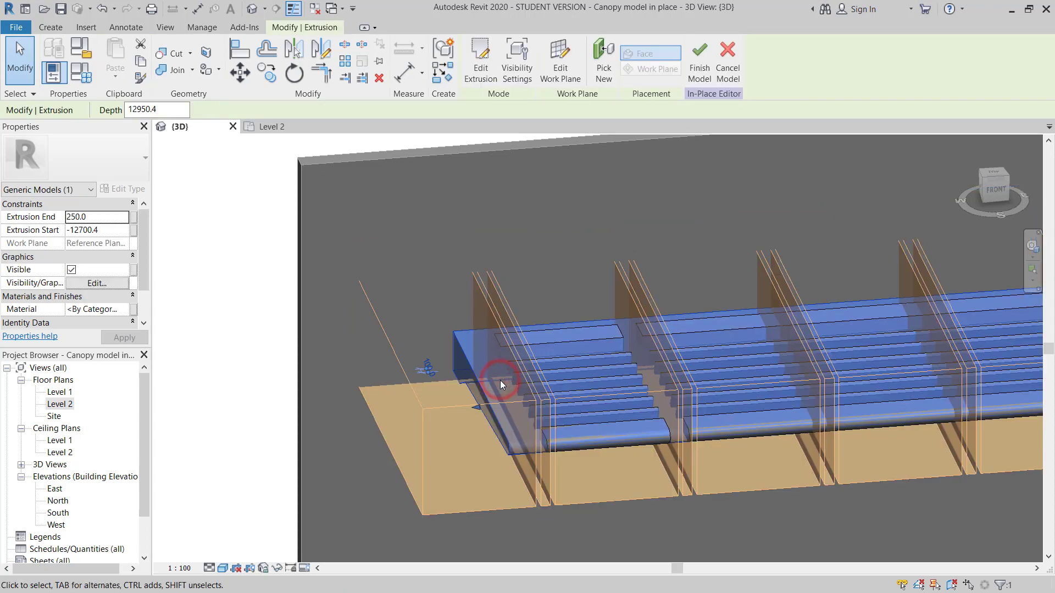
pyautogui.keyDown('ctrl'); pyautogui.click(460, 411); pyautogui.keyUp('ctrl')
pyautogui.click(456, 407)
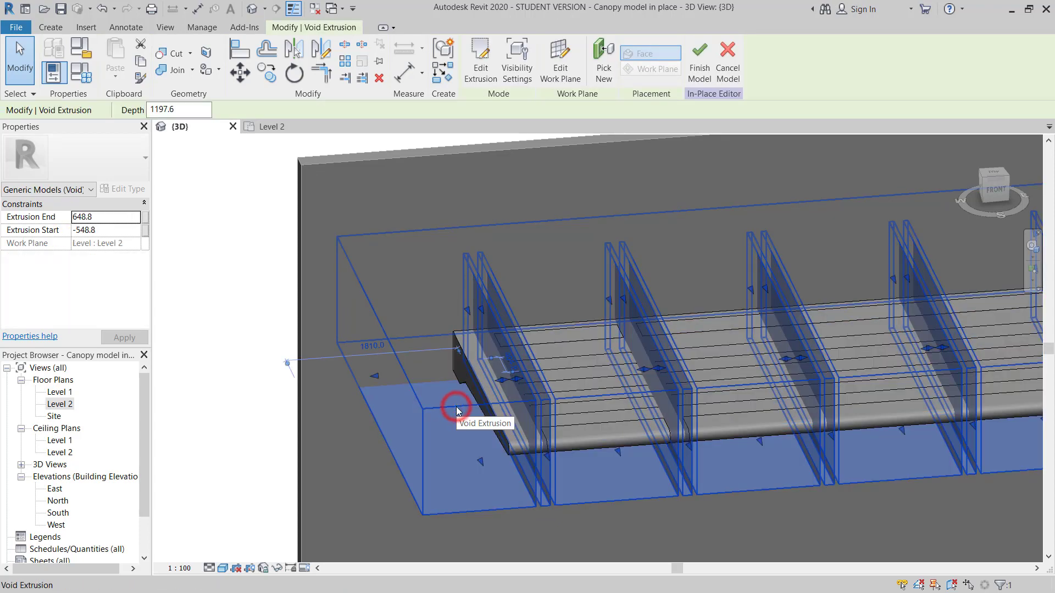
pyautogui.scroll(-5, 456, 409)
pyautogui.press('Escape')
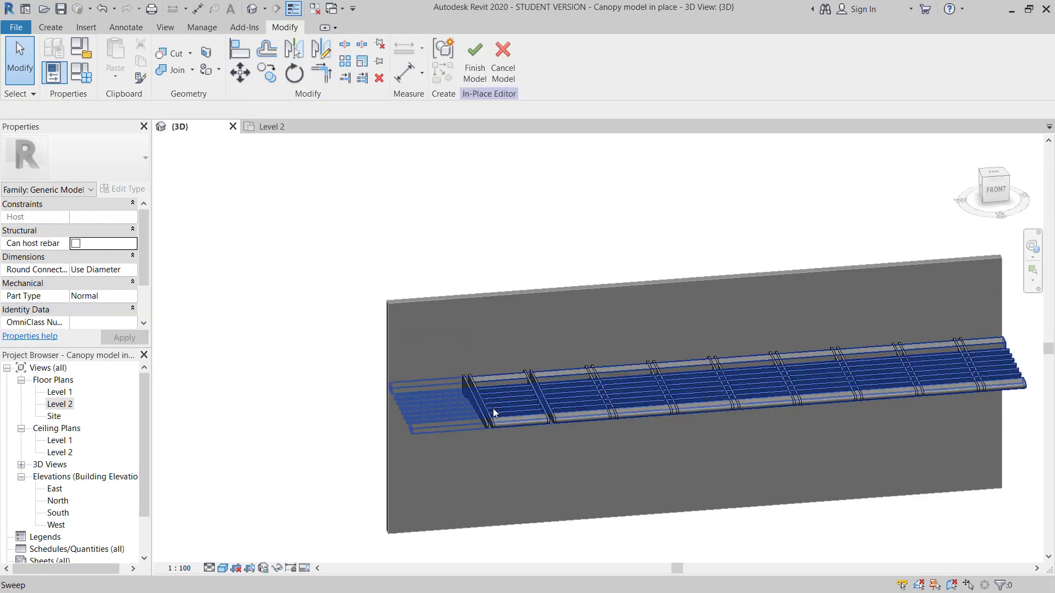
# - Select the void extrusion at the canopy's end and open its sketch for editing in the Level 2 plan
pyautogui.press('Tab')
pyautogui.press('Tab')
pyautogui.press('Tab')
pyautogui.press('Tab')
pyautogui.press('Tab')
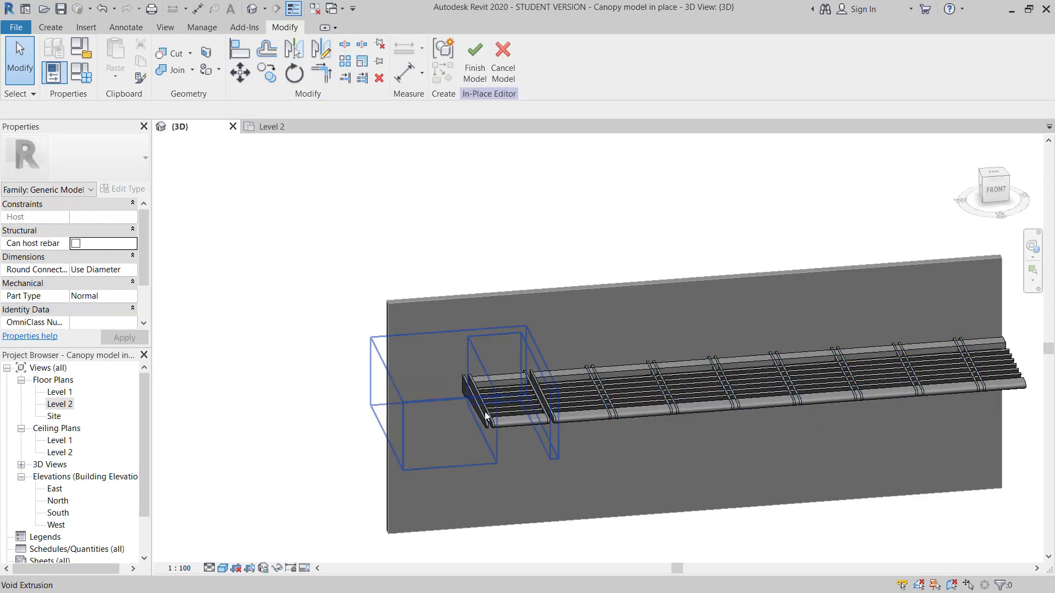
pyautogui.click(484, 416)
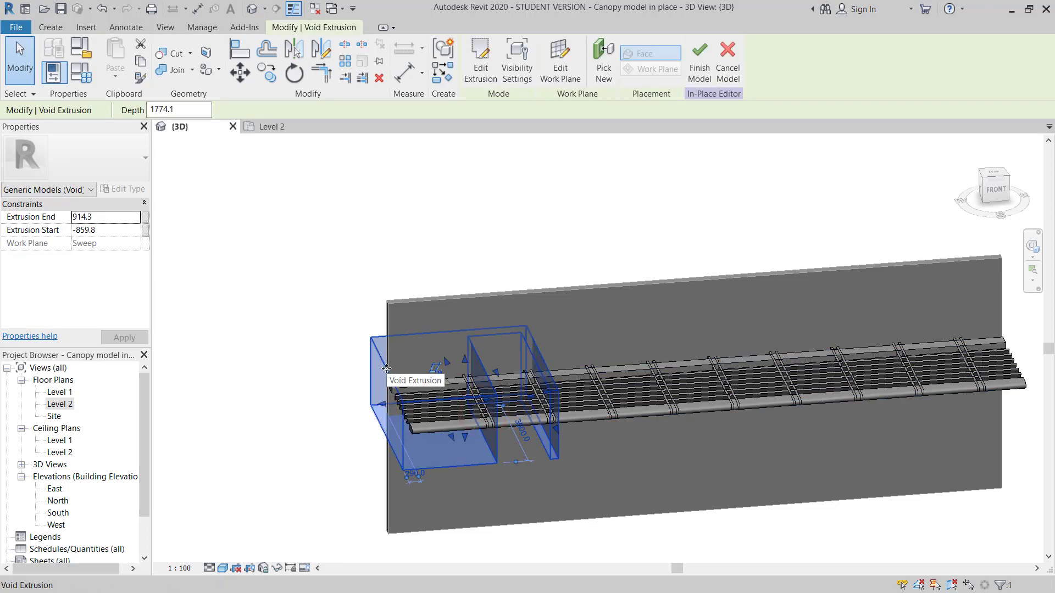
pyautogui.scroll(3, 386, 369)
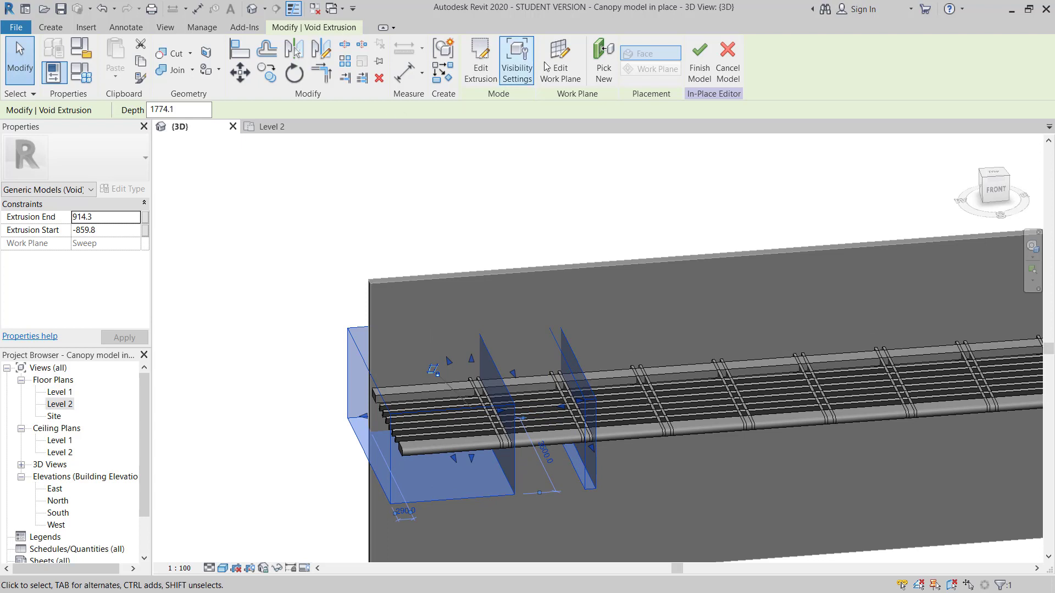
pyautogui.click(483, 64)
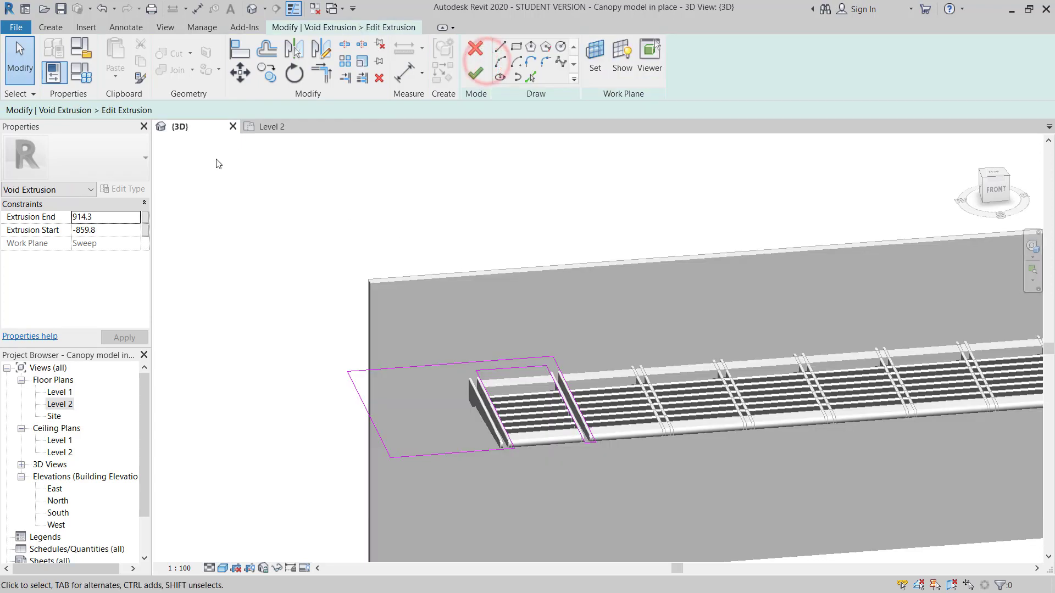
pyautogui.click(263, 126)
pyautogui.moveTo(673, 369); pyautogui.dragTo(529, 352, button='middle')
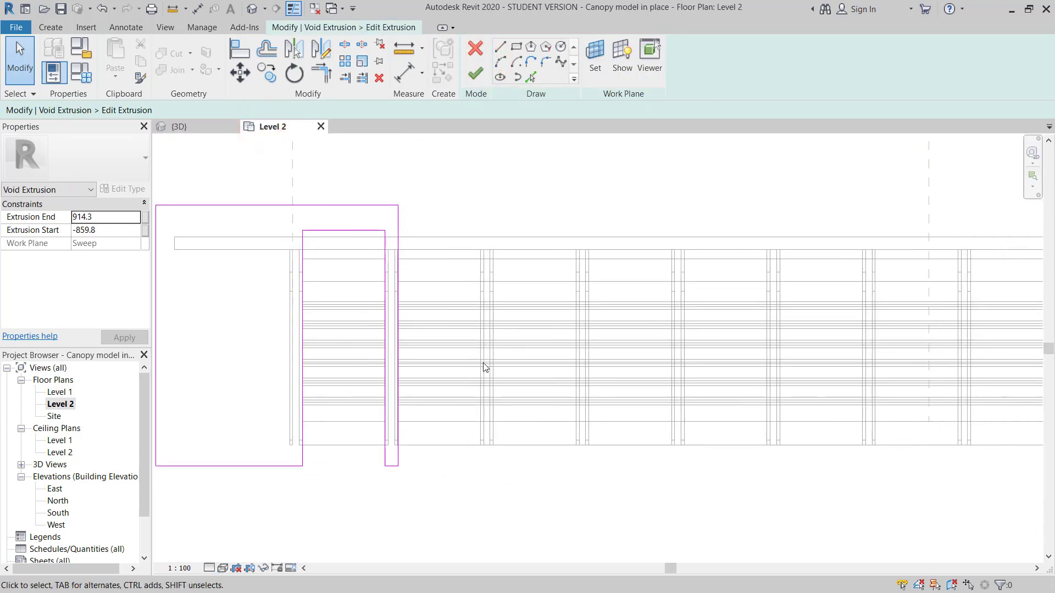
# - Select the four sketch lines forming the slot at the second bracket pair and copy them to the third pair, with Multiple enabled
pyautogui.moveTo(368, 492); pyautogui.dragTo(437, 211)
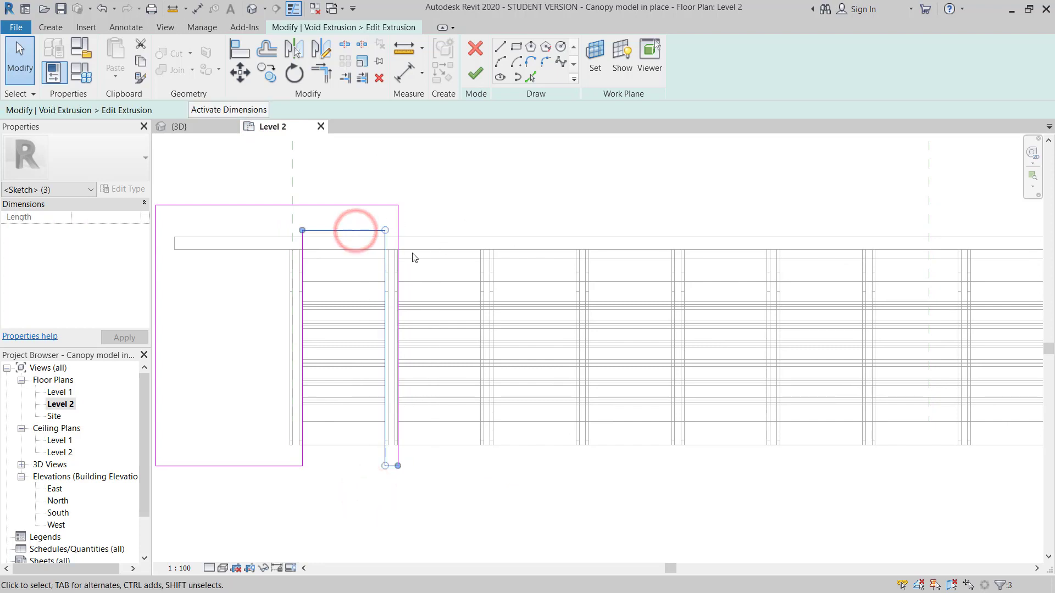
pyautogui.click(402, 234)
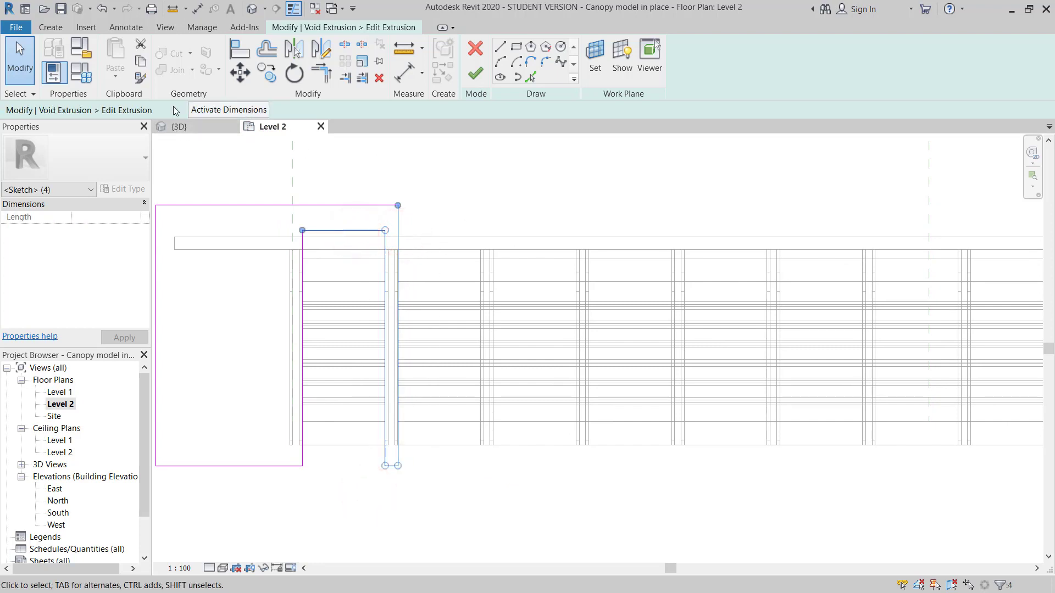
pyautogui.click(264, 74)
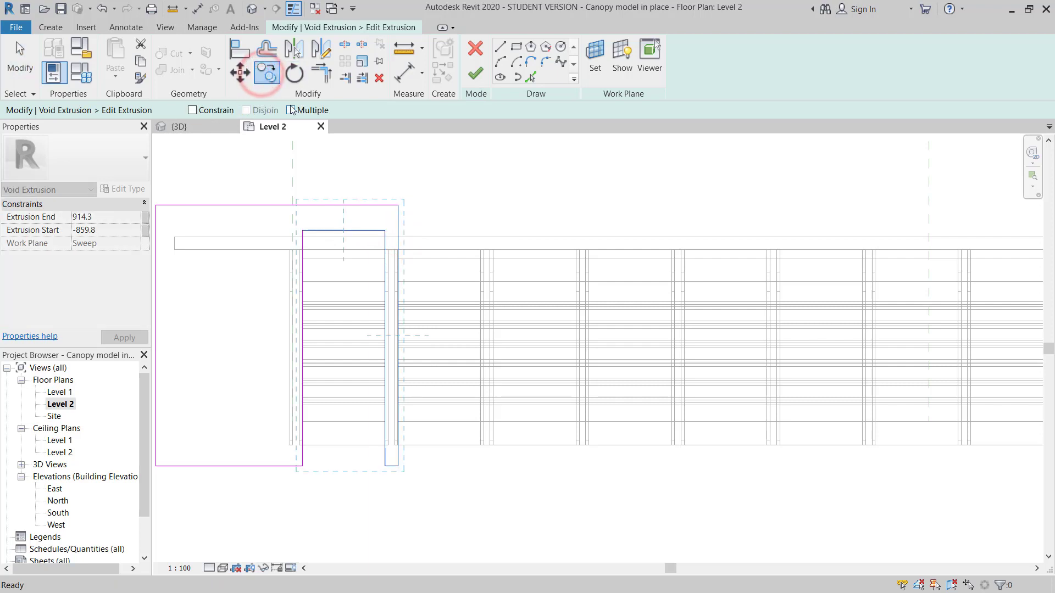
pyautogui.scroll(3, 399, 464)
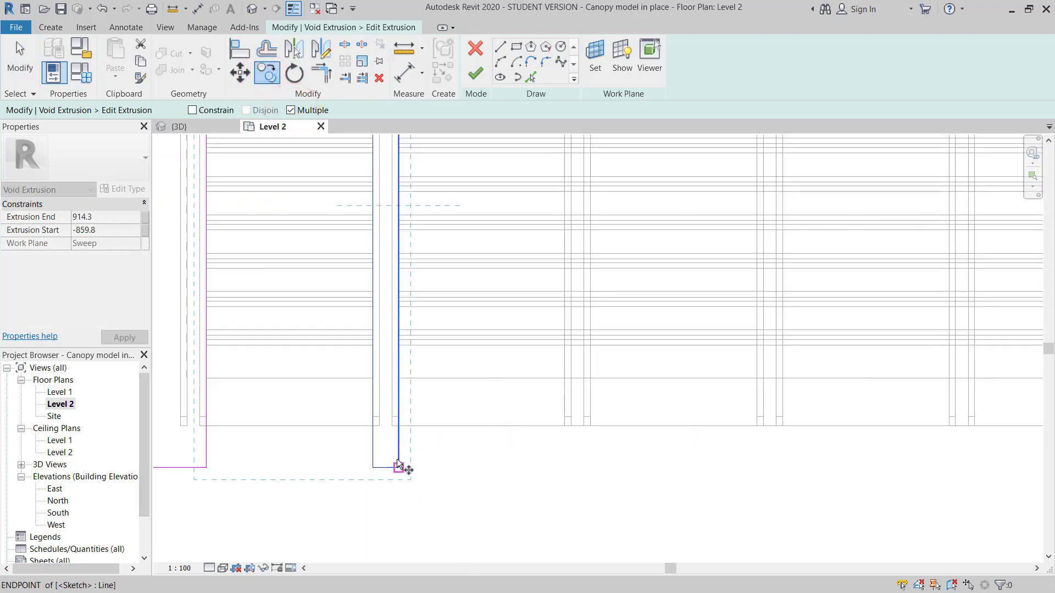
pyautogui.click(378, 427)
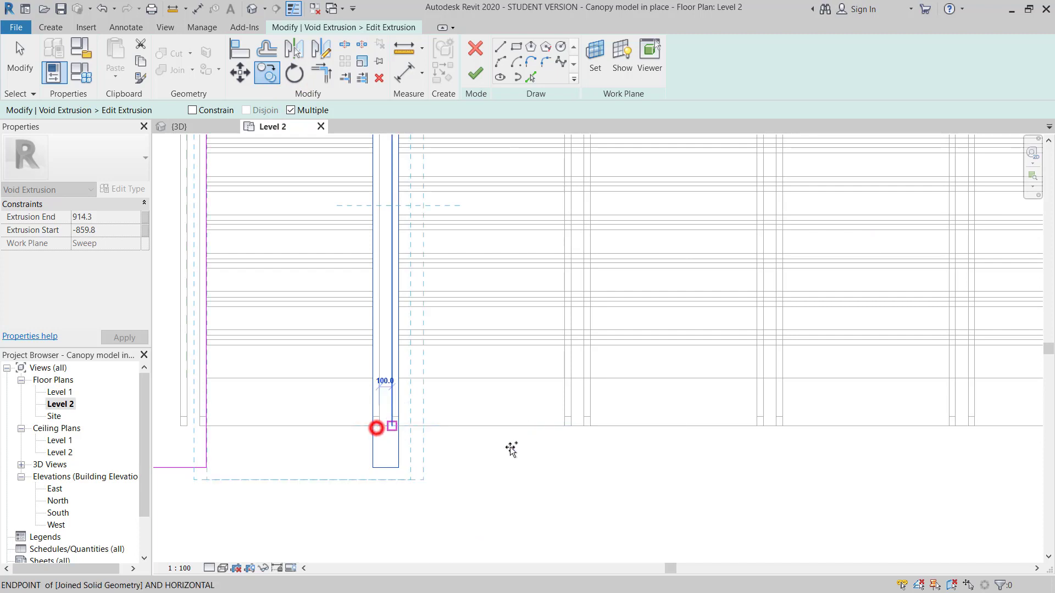
pyautogui.click(571, 426)
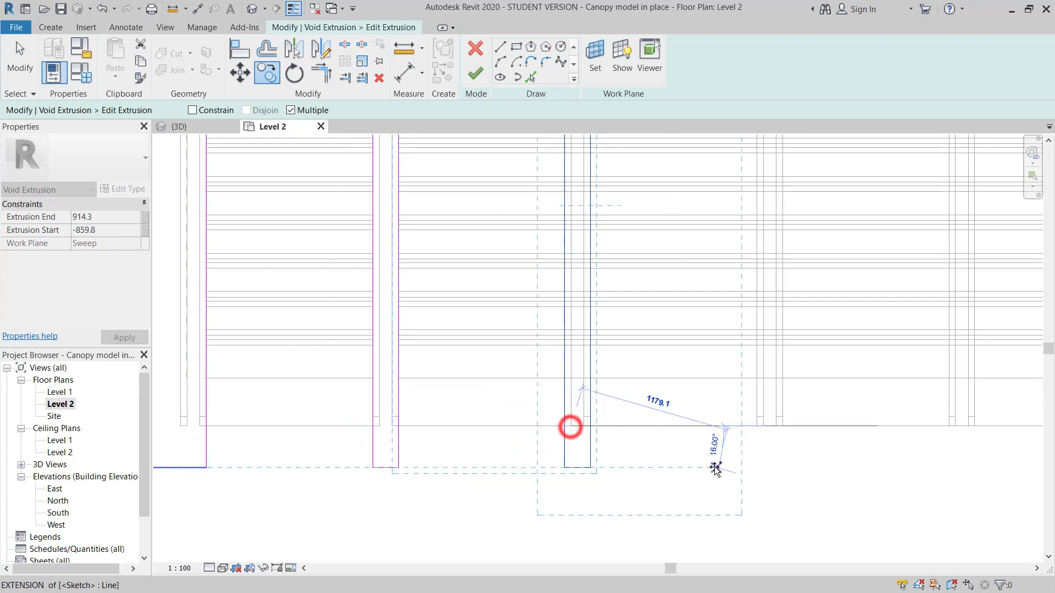
# - Place further copies of the slot lines at every remaining bracket pair along the canopy, 1500 mm apart
pyautogui.moveTo(741, 443); pyautogui.dragTo(608, 453, button='middle')
pyautogui.click(631, 435)
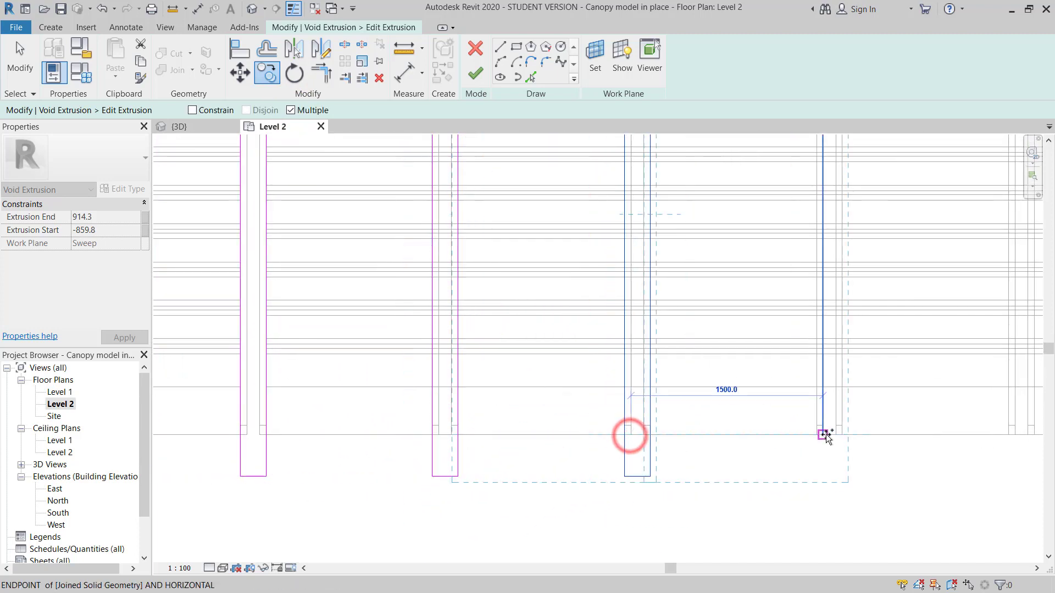
pyautogui.click(824, 435)
pyautogui.moveTo(879, 455); pyautogui.dragTo(562, 452, button='middle')
pyautogui.click(697, 434)
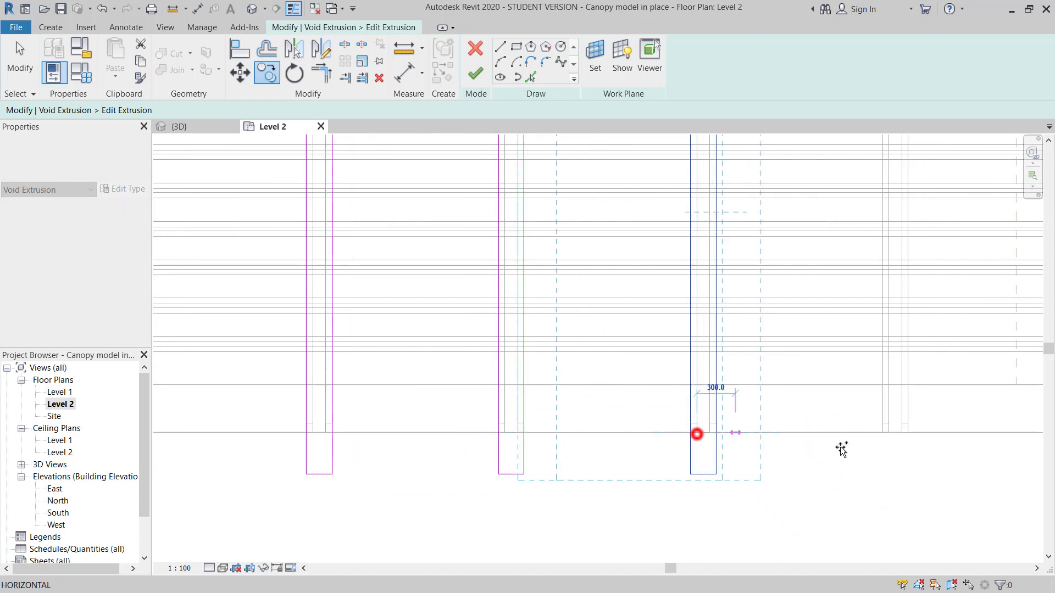
pyautogui.click(887, 434)
pyautogui.moveTo(782, 456); pyautogui.dragTo(366, 471, button='middle')
pyautogui.click(665, 448)
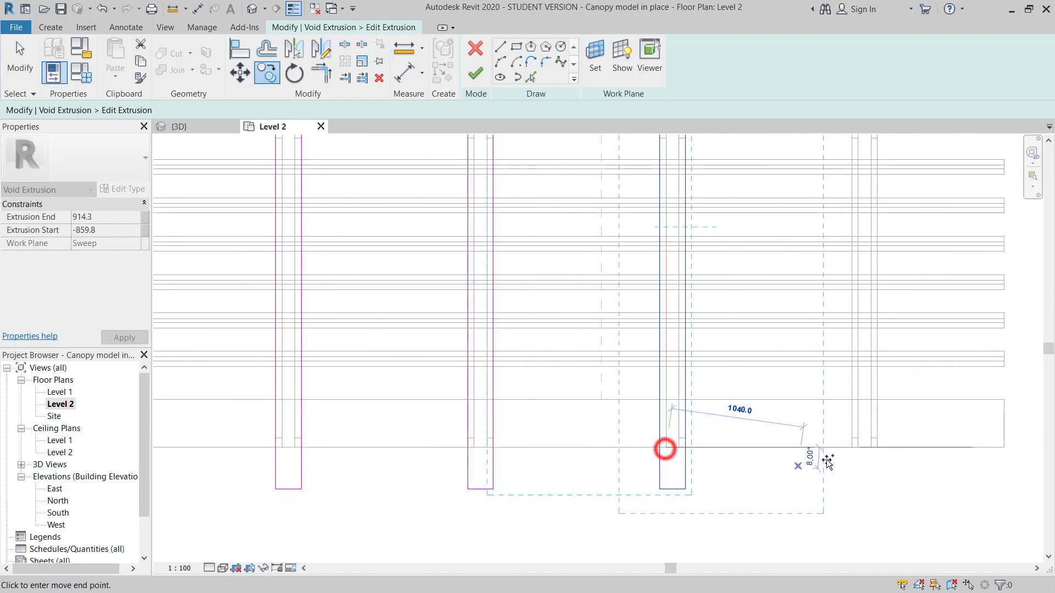
pyautogui.click(858, 447)
pyautogui.moveTo(803, 473); pyautogui.dragTo(668, 479, button='middle')
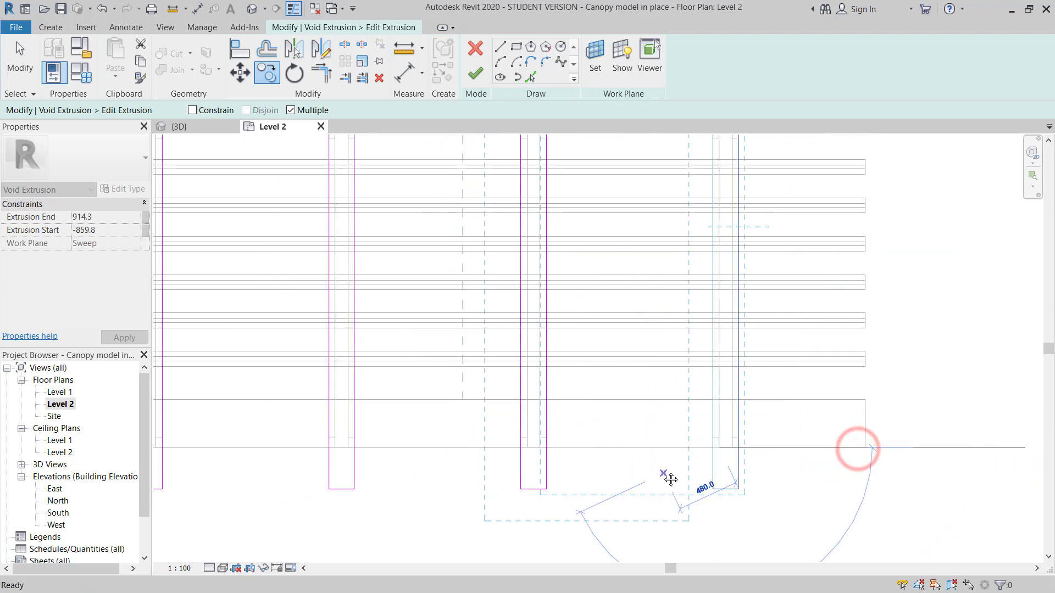
pyautogui.scroll(-2, 762, 474)
pyautogui.press('Escape')
pyautogui.scroll(-2, 910, 372)
pyautogui.moveTo(473, 286); pyautogui.dragTo(530, 301, button='middle')
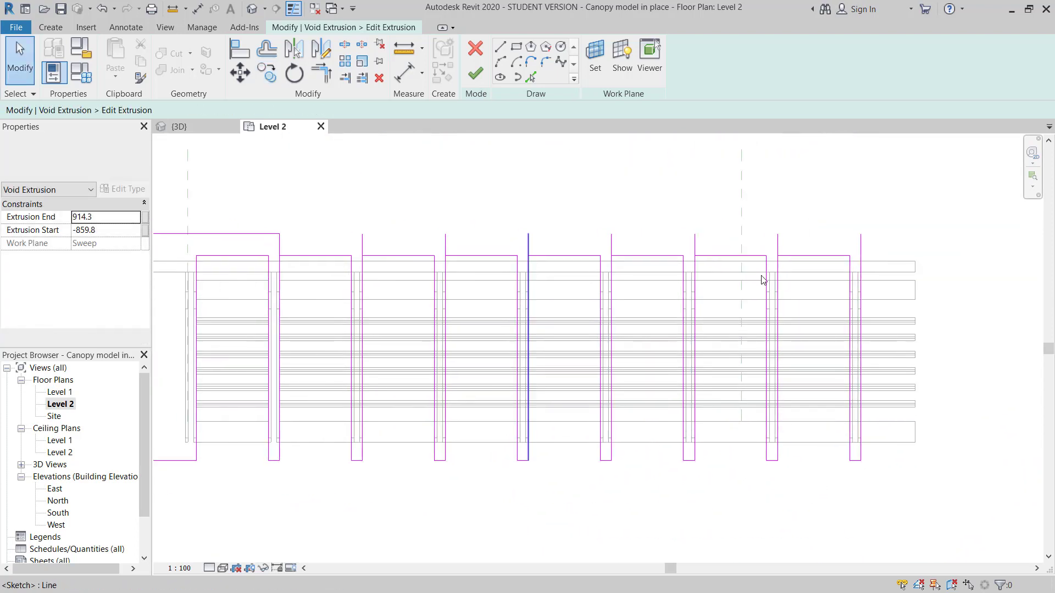
# - Trim the overhanging vertical slot lines to the short horizontal lines between brackets, leaving the canopy's last bracket pair untrimmed
pyautogui.press('t')
pyautogui.press('r')
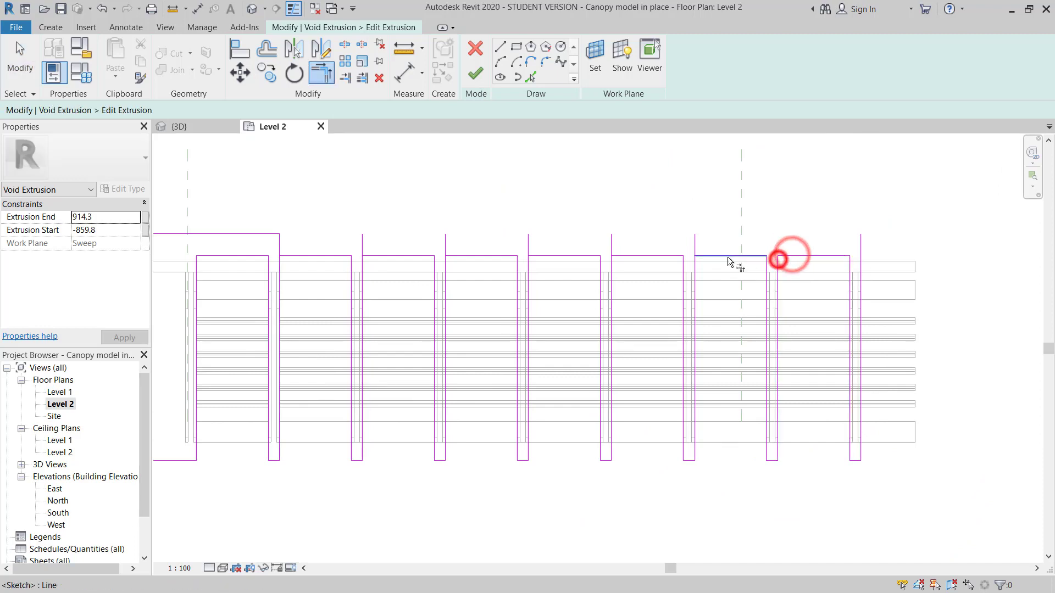
pyautogui.click(636, 256)
pyautogui.click(611, 266)
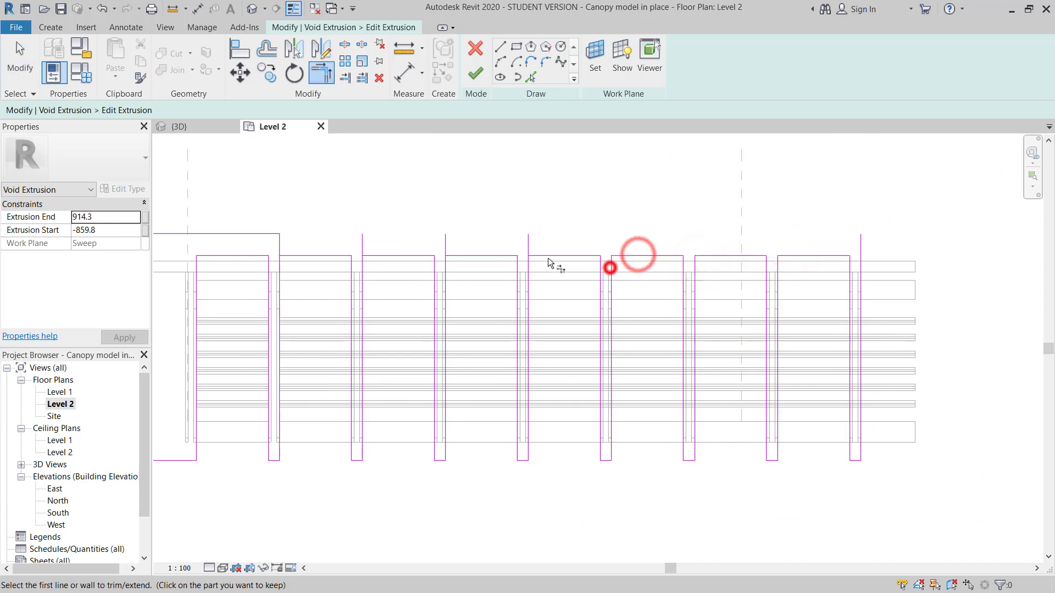
pyautogui.click(547, 257)
pyautogui.click(531, 265)
pyautogui.click(444, 267)
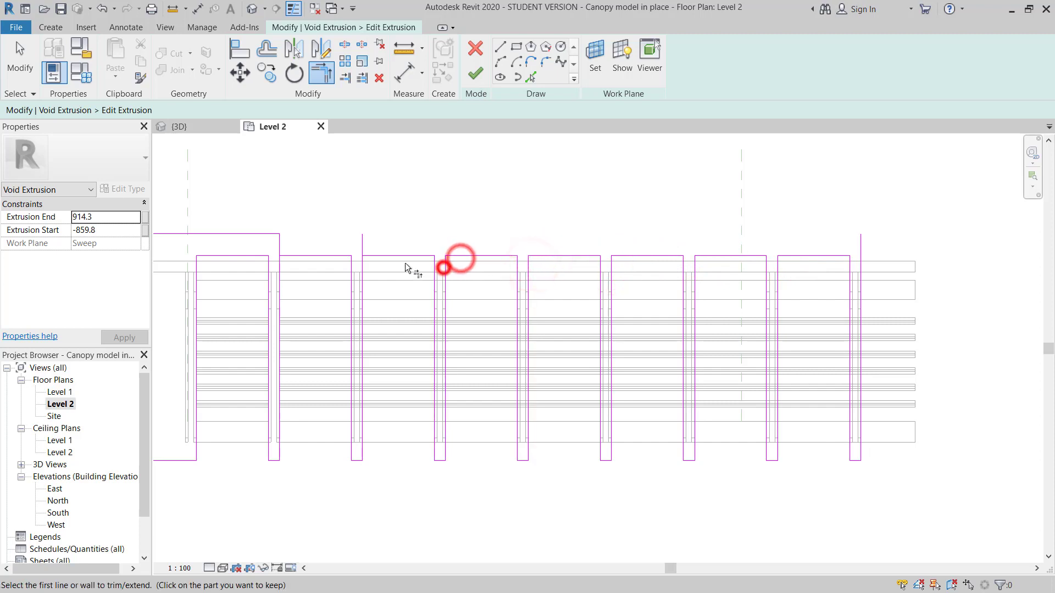
pyautogui.click(365, 271)
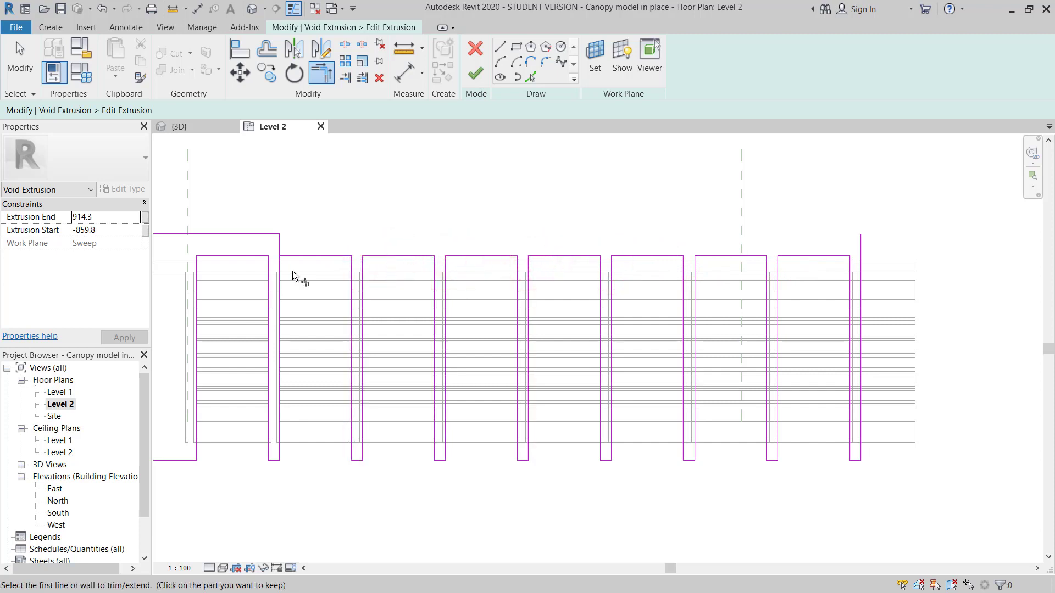
pyautogui.moveTo(293, 275); pyautogui.dragTo(405, 281, button='middle')
pyautogui.click(409, 290)
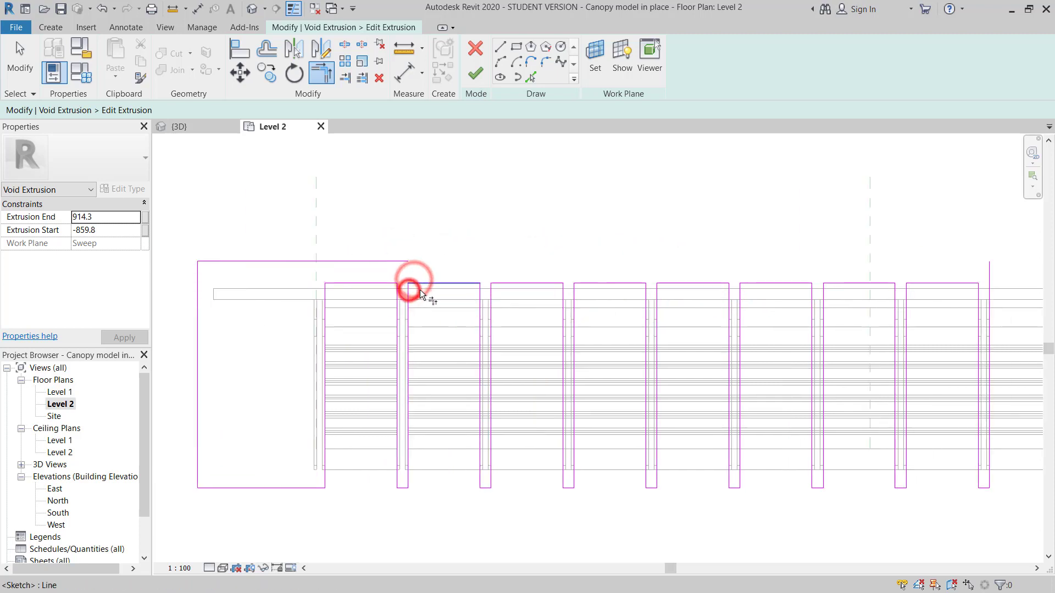
pyautogui.moveTo(851, 317); pyautogui.dragTo(845, 317, button='middle')
pyautogui.press('Escape')
pyautogui.press('t')
pyautogui.press('r')
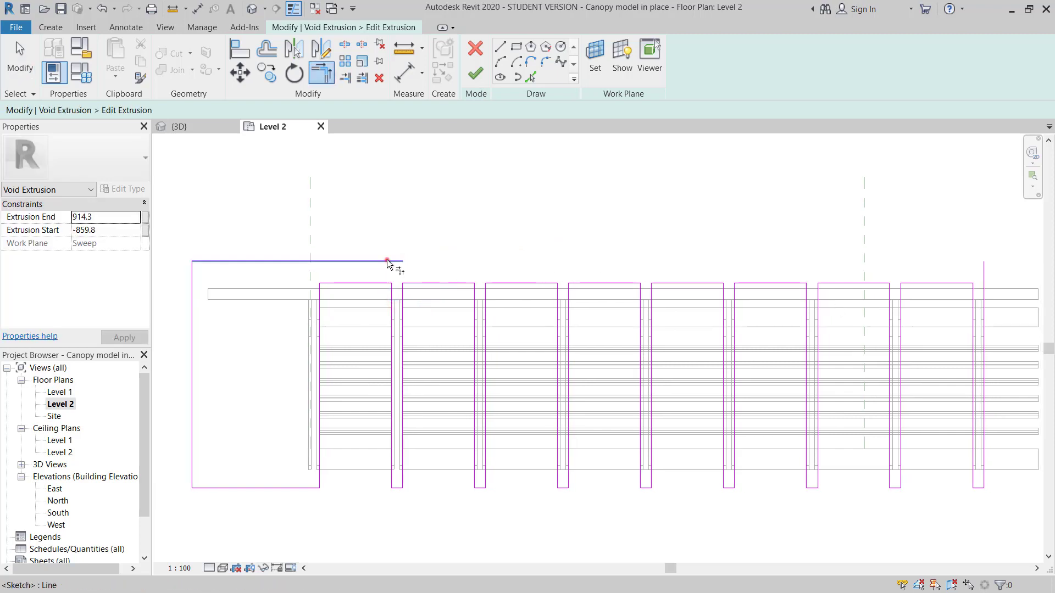
pyautogui.click(987, 278)
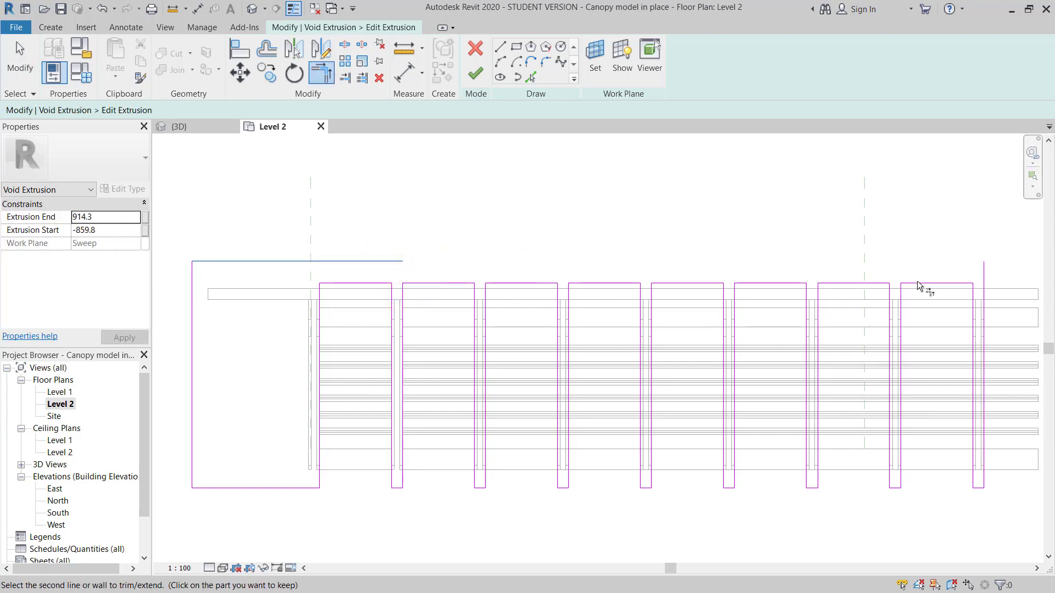
pyautogui.moveTo(917, 286); pyautogui.dragTo(746, 288, button='middle')
pyautogui.scroll(-1, 880, 251)
pyautogui.press('Escape')
pyautogui.press('Escape')
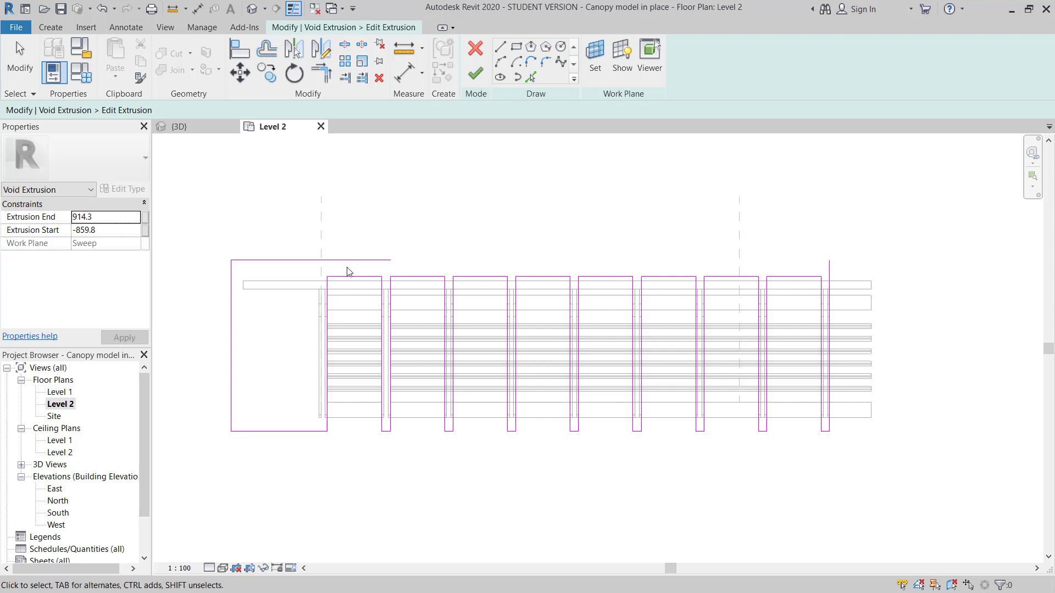
# - Extend the long wall-side boundary line past the canopy's far end and copy the opposite end line to its endpoint
pyautogui.click(350, 263)
pyautogui.moveTo(390, 261); pyautogui.dragTo(918, 260)
pyautogui.click(277, 404)
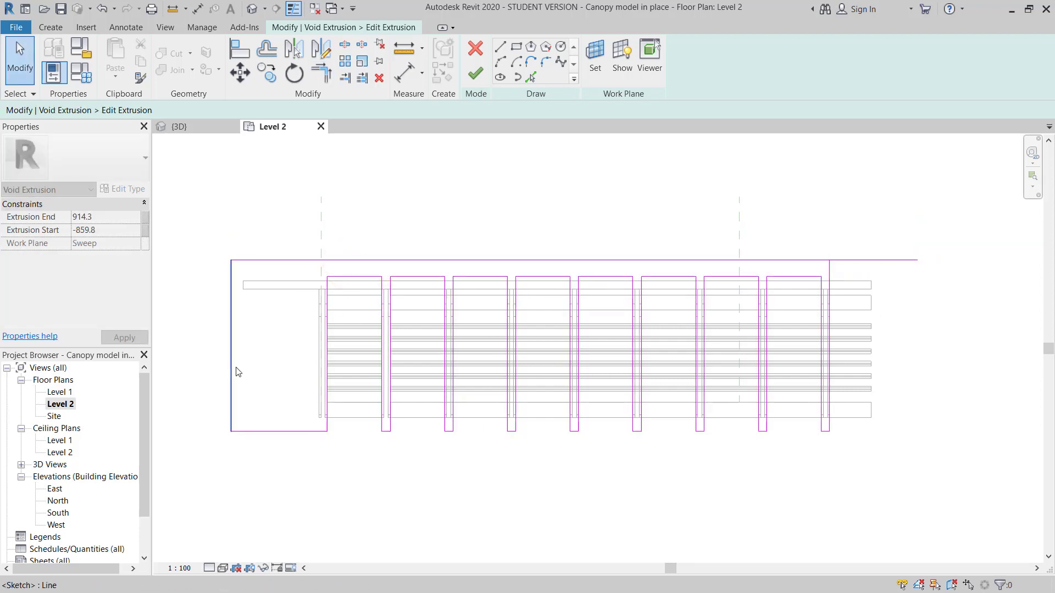
pyautogui.click(235, 367)
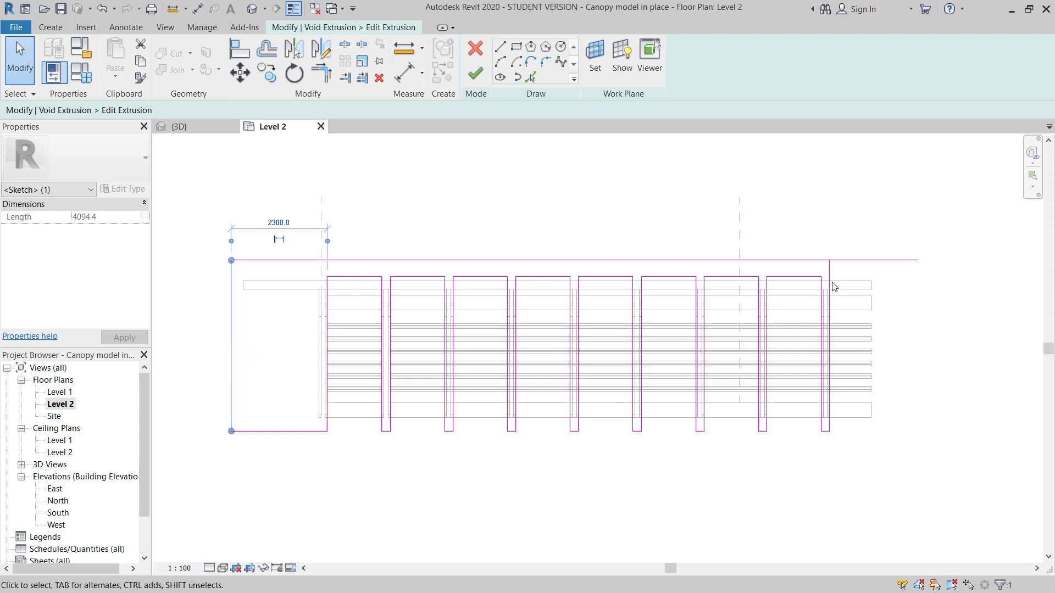
pyautogui.click(831, 274)
pyautogui.moveTo(938, 276); pyautogui.dragTo(904, 297)
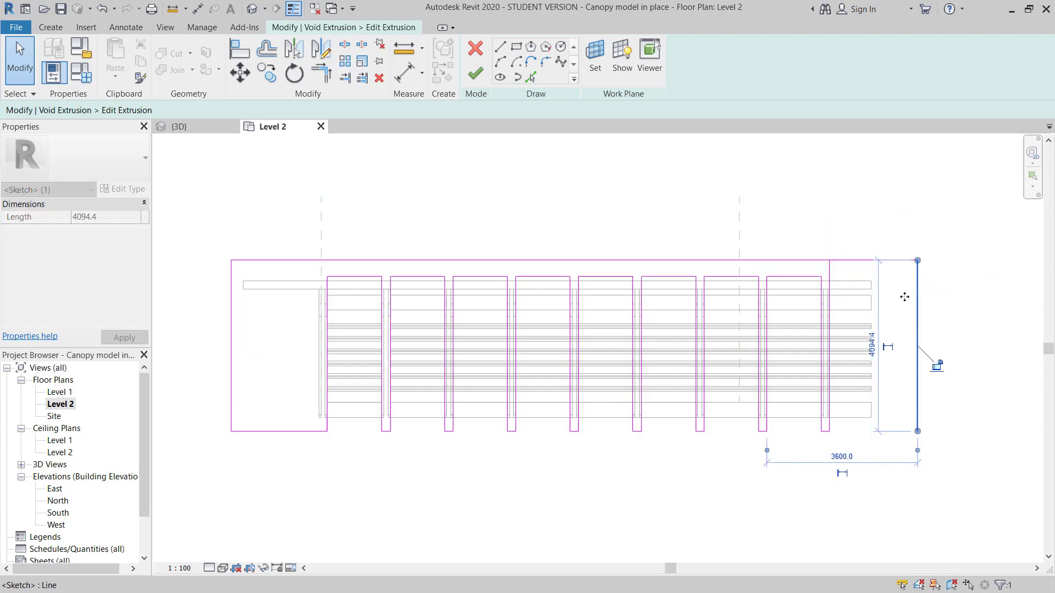
pyautogui.click(880, 436)
# - Trim the short line under the last bracket pair to the new end line, closing the outline's outer corner
pyautogui.scroll(3, 882, 429)
pyautogui.moveTo(813, 444); pyautogui.dragTo(750, 499, button='middle')
pyautogui.press('t')
pyautogui.press('r')
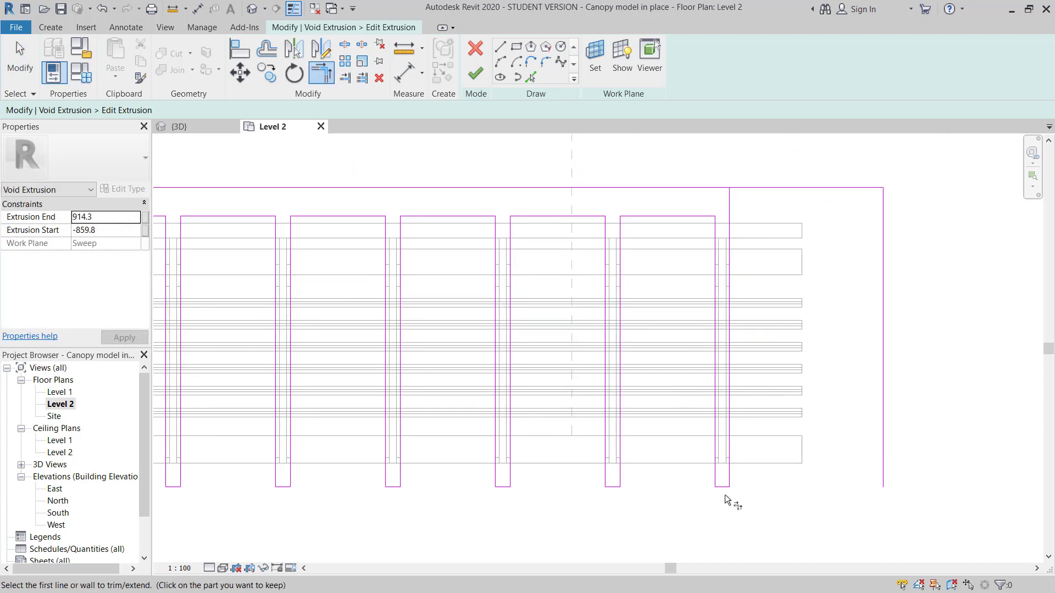
pyautogui.click(884, 481)
pyautogui.press('Escape')
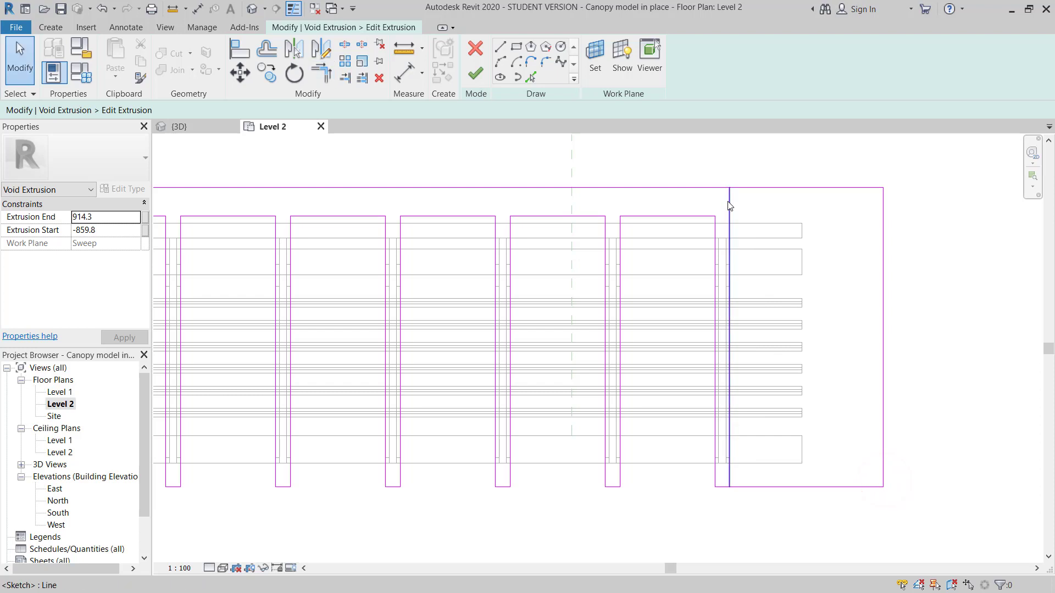
# - Delete the leftover vertical sketch line crossing the outline at the last bracket pair
pyautogui.click(728, 199)
pyautogui.press('Delete')
pyautogui.scroll(-2, 901, 275)
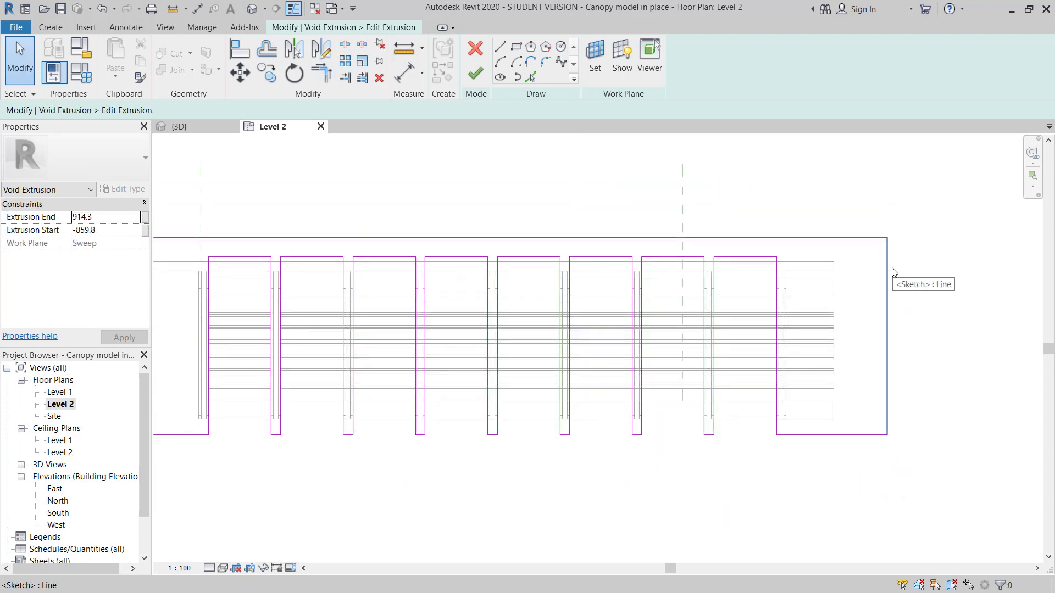
# - Select the whole chain of sketch lines and check that the void outline forms one closed loop
pyautogui.scroll(1, 893, 272)
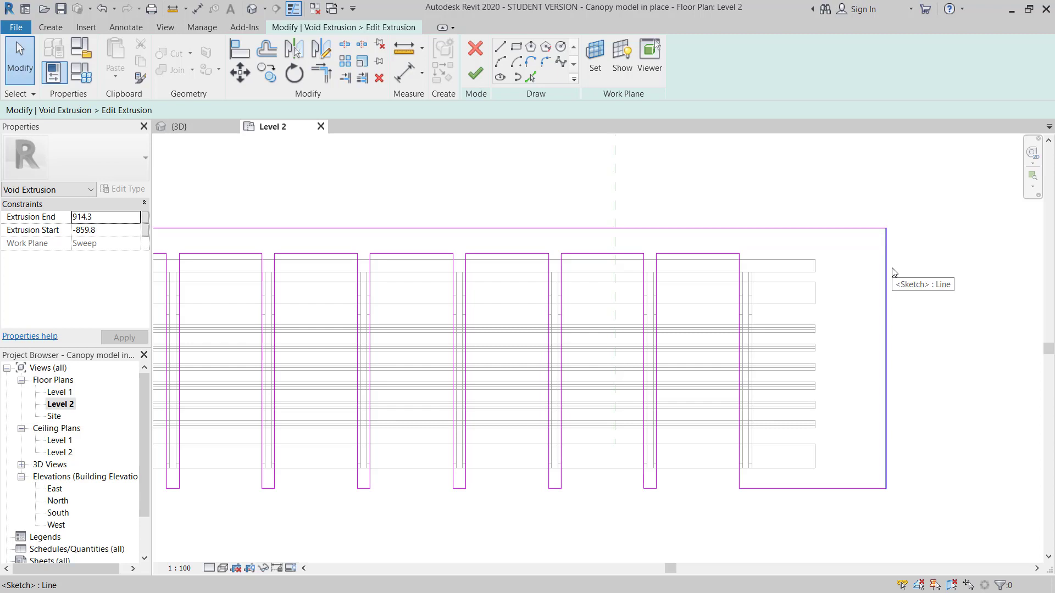
pyautogui.press('Tab')
pyautogui.click(893, 272)
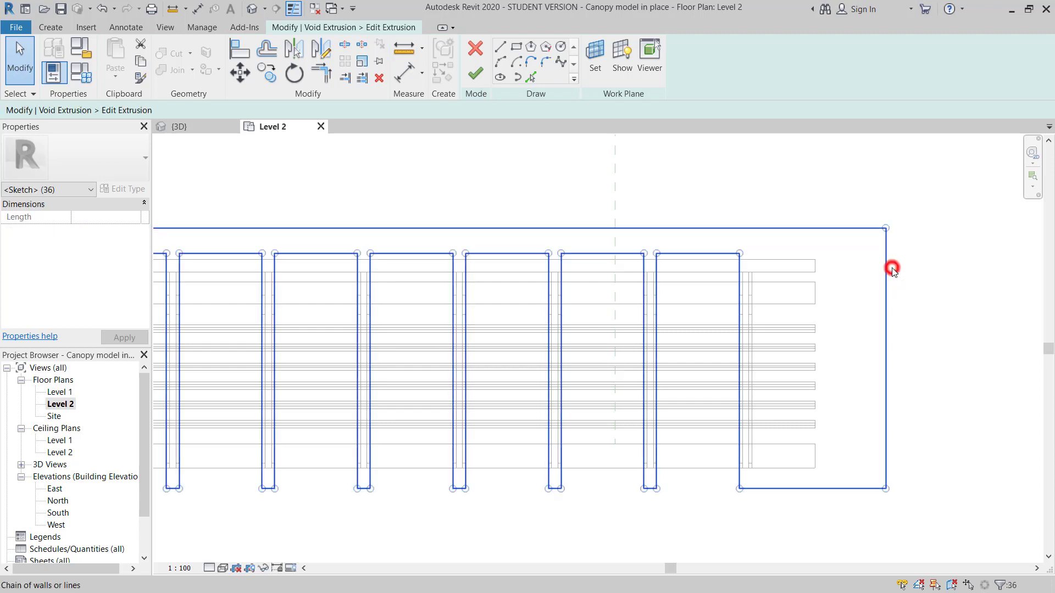
pyautogui.scroll(-1, 949, 280)
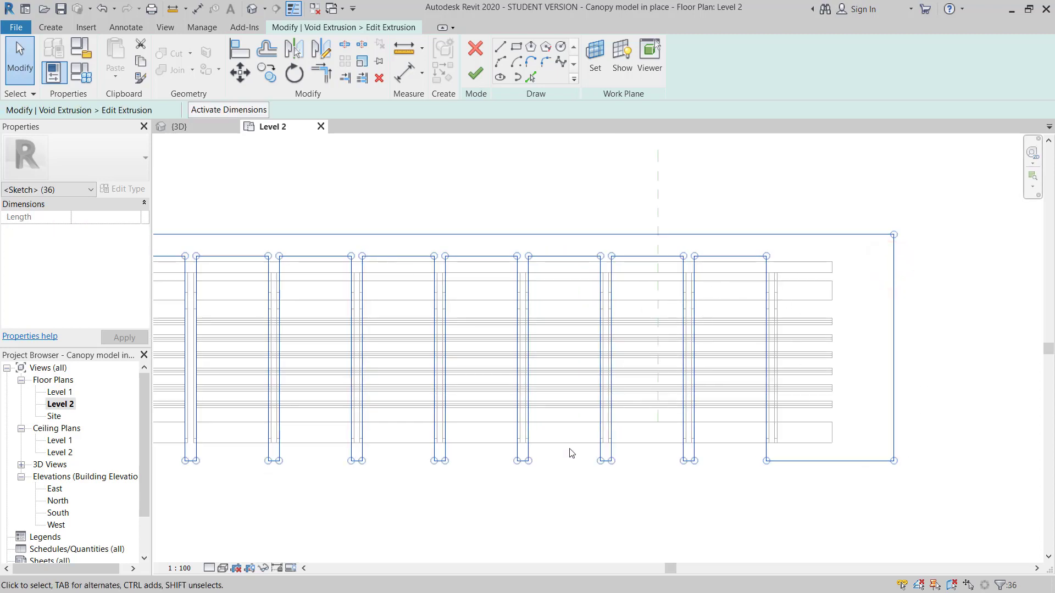
pyautogui.moveTo(572, 453); pyautogui.dragTo(678, 438, button='middle')
pyautogui.moveTo(336, 512); pyautogui.dragTo(371, 509, button='middle')
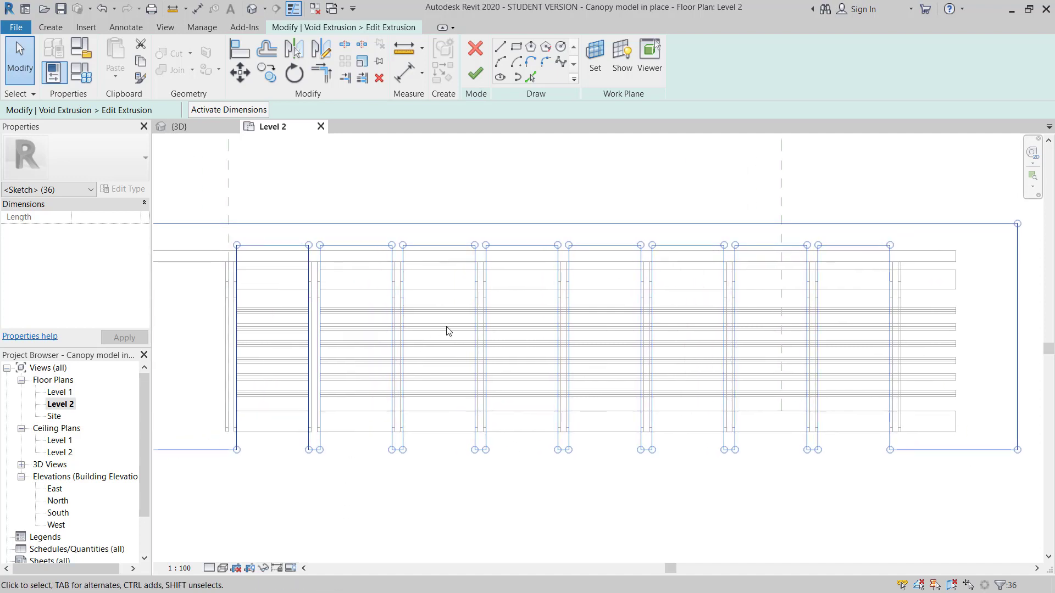
pyautogui.scroll(-2, 460, 339)
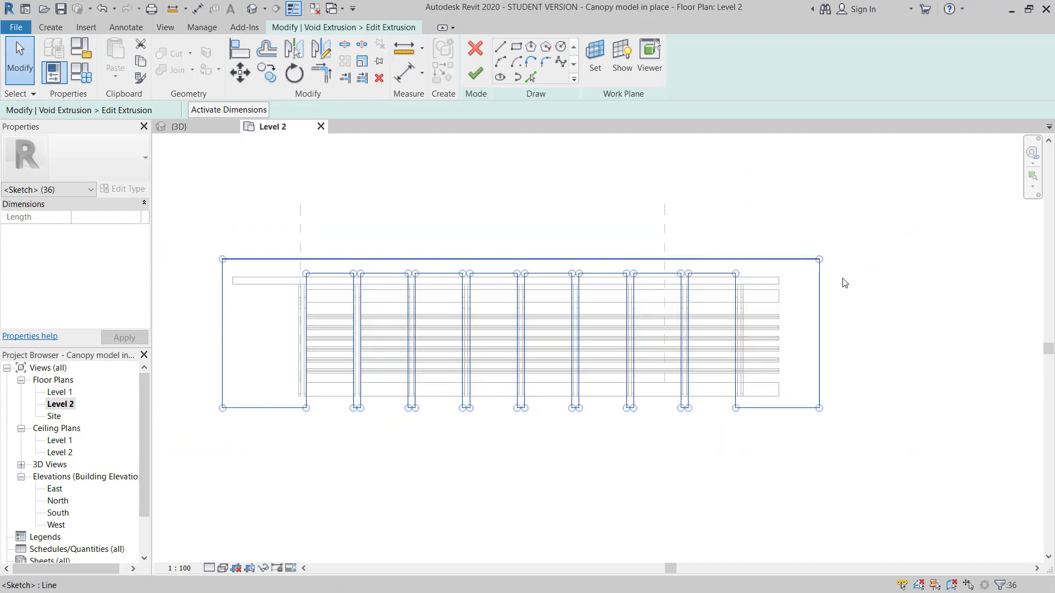
pyautogui.scroll(2, 599, 289)
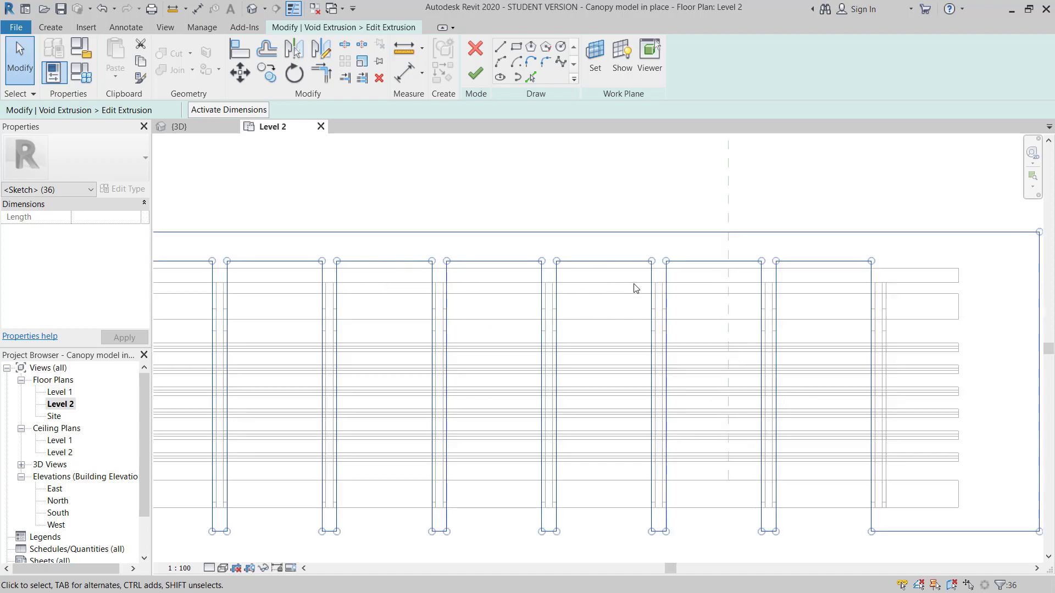
pyautogui.scroll(-2, 734, 255)
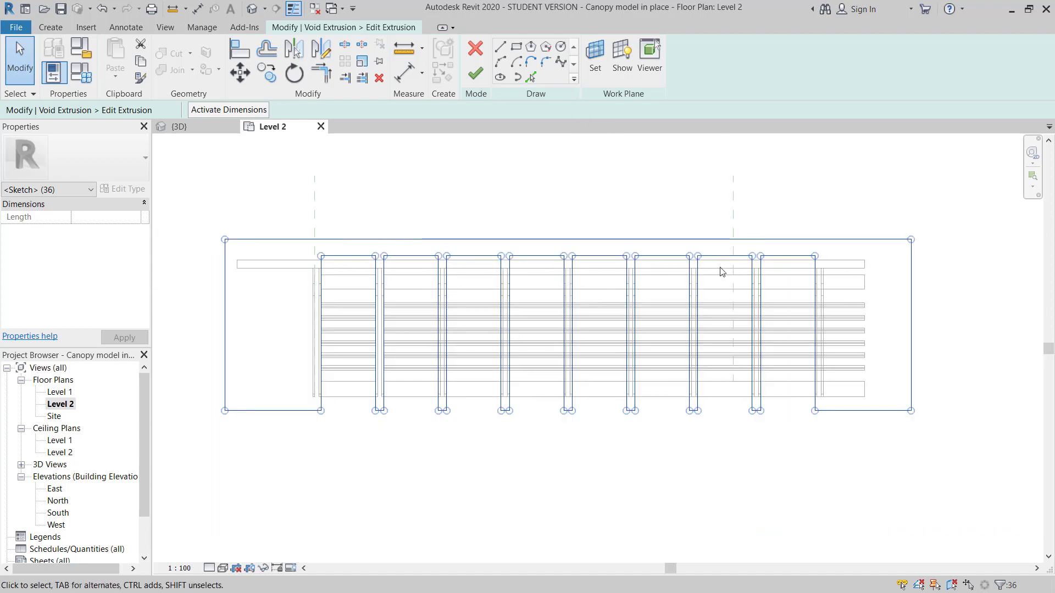
# - Finish the void extrusion sketch and check the resulting cuts at all bracket pairs in the 3D view
pyautogui.click(476, 82)
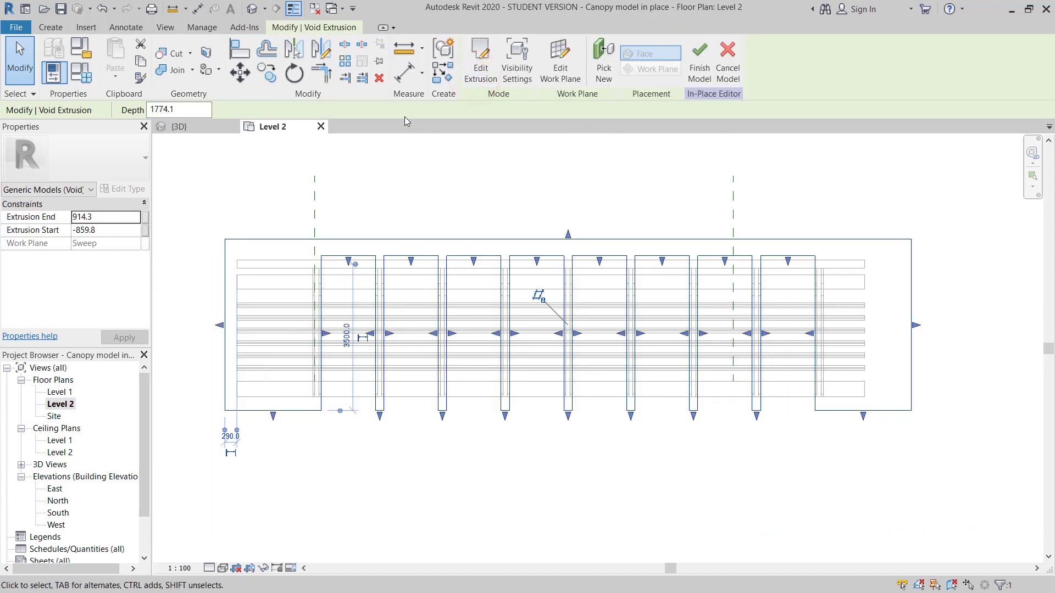
pyautogui.click(207, 126)
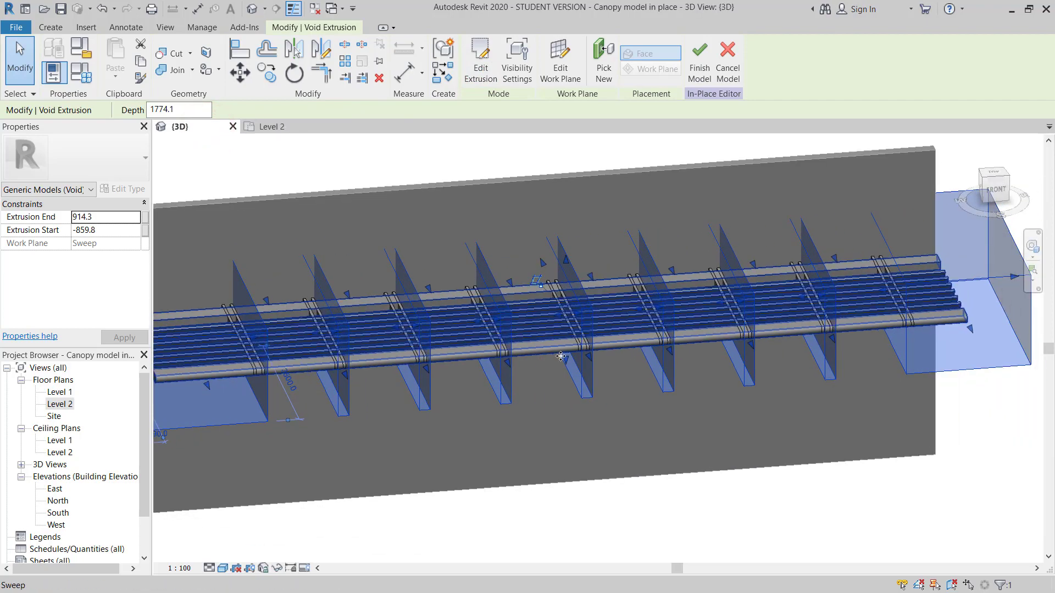
pyautogui.keyDown('shift'); pyautogui.moveTo(561, 356); pyautogui.dragTo(573, 325, button='middle'); pyautogui.keyUp('shift')
pyautogui.click(550, 521)
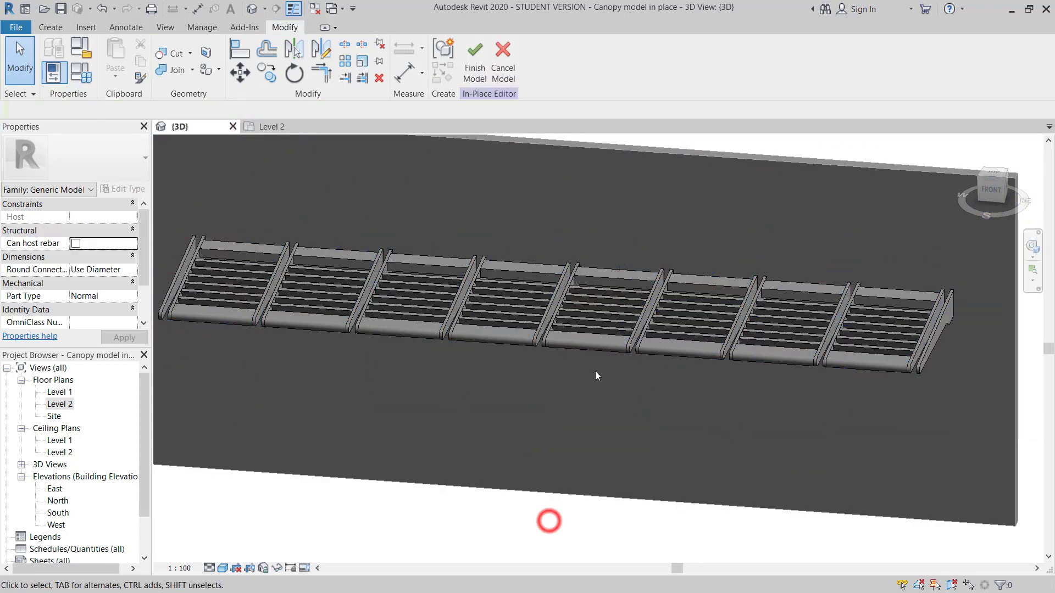
# - Inspect the canopy's right end and the front edge between the bracket pairs up close in 3D to check the void cuts
pyautogui.scroll(5, 621, 361)
pyautogui.scroll(-3, 572, 295)
pyautogui.scroll(3, 819, 334)
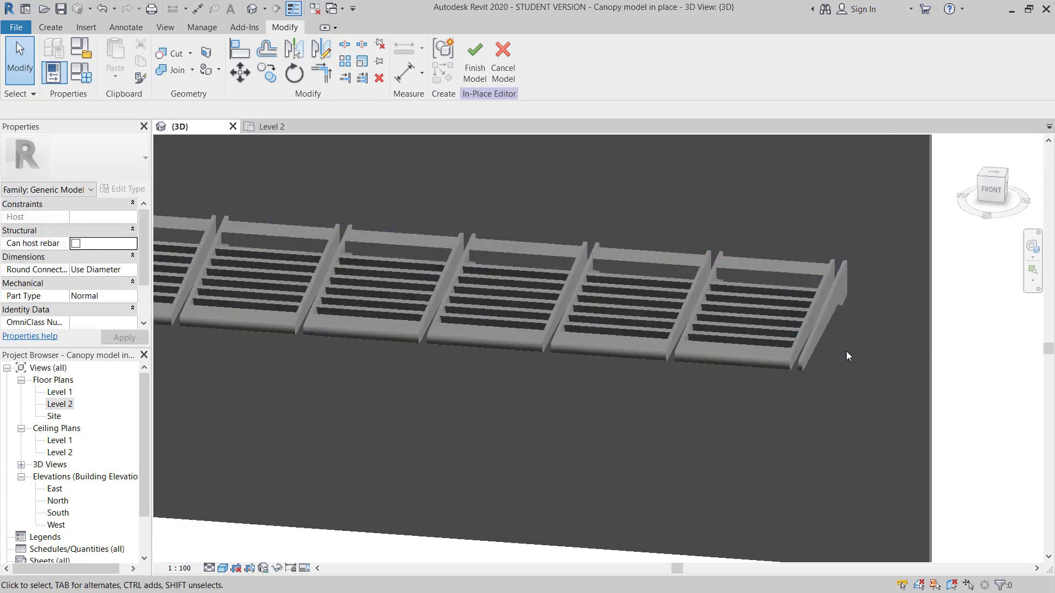
pyautogui.keyDown('shift'); pyautogui.moveTo(828, 384); pyautogui.dragTo(804, 410, button='middle'); pyautogui.keyUp('shift')
pyautogui.scroll(-5, 803, 409)
pyautogui.keyDown('shift'); pyautogui.moveTo(683, 357); pyautogui.dragTo(712, 420, button='middle'); pyautogui.keyUp('shift')
pyautogui.scroll(8, 734, 275)
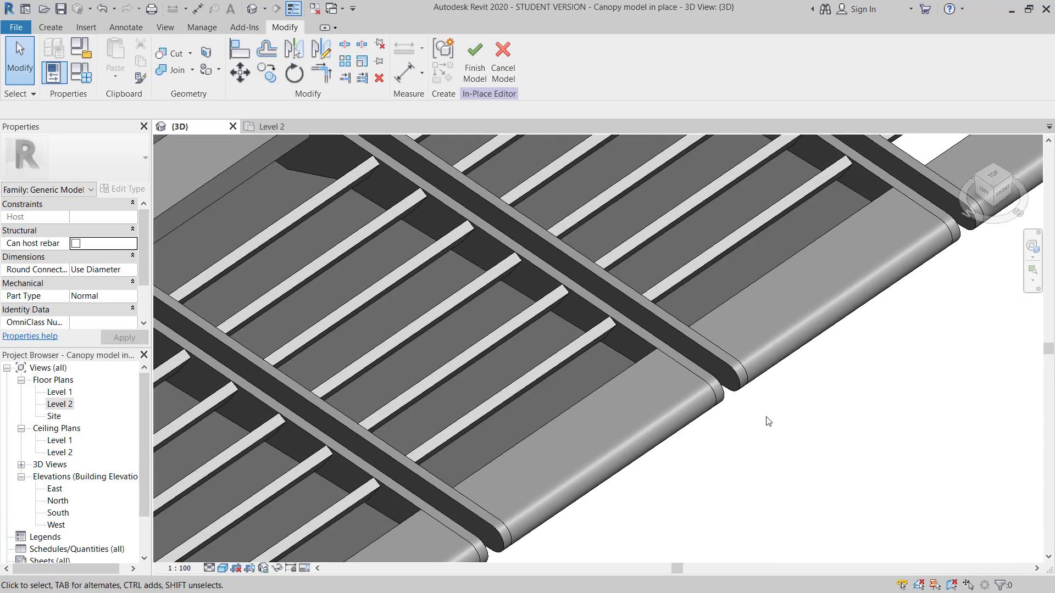
# - Review the whole canopy against the wall from an angled 3D view, checking the brackets, louvres and front beam along its full length
pyautogui.scroll(-5, 767, 422)
pyautogui.keyDown('shift'); pyautogui.moveTo(706, 431); pyautogui.dragTo(667, 380, button='middle'); pyautogui.keyUp('shift')
pyautogui.scroll(-3, 714, 428)
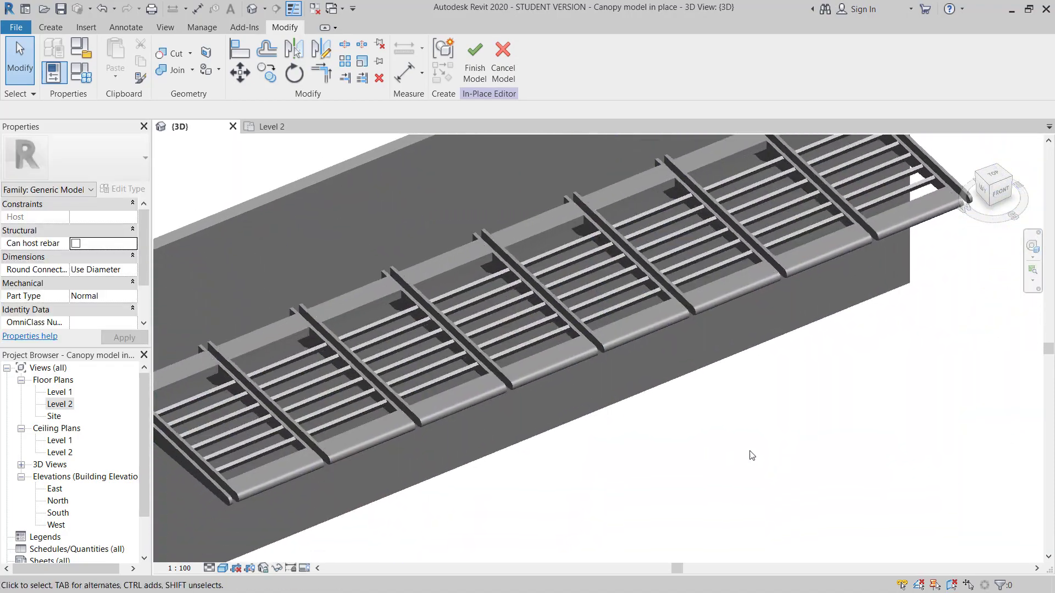
pyautogui.scroll(-3, 699, 470)
pyautogui.scroll(4, 636, 469)
pyautogui.scroll(-4, 654, 478)
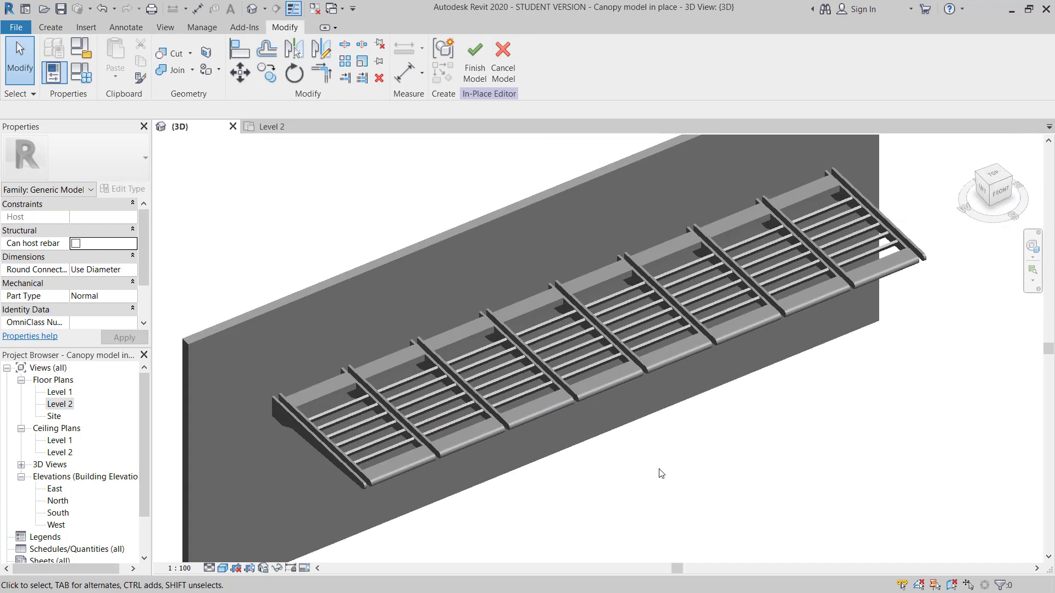
pyautogui.keyDown('shift'); pyautogui.moveTo(660, 471); pyautogui.dragTo(673, 506, button='middle'); pyautogui.keyUp('shift')
pyautogui.scroll(2, 579, 420)
pyautogui.scroll(1, 661, 487)
pyautogui.scroll(-3, 692, 492)
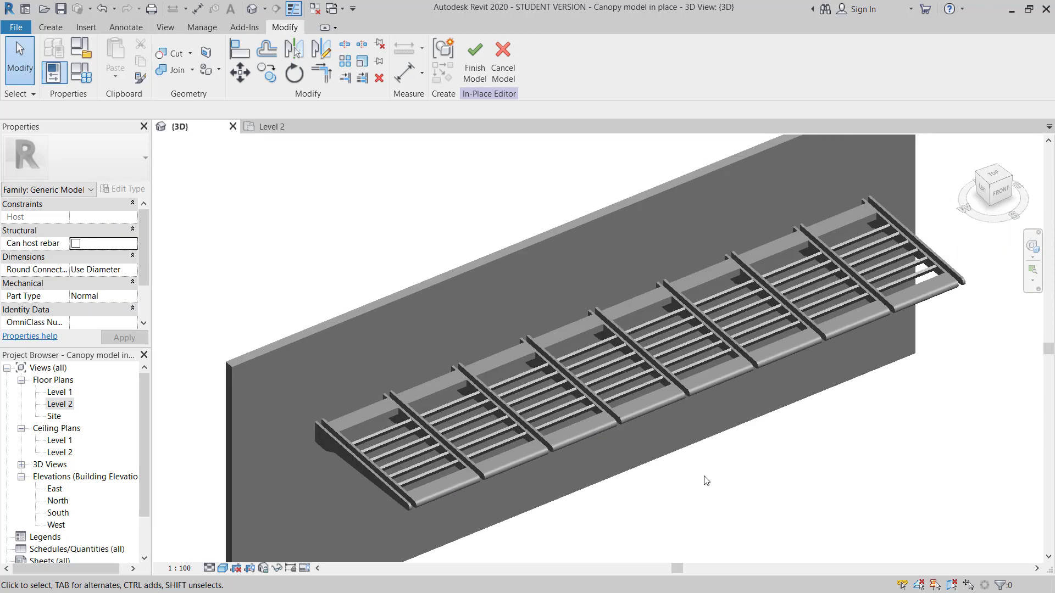
pyautogui.scroll(3, 676, 433)
pyautogui.scroll(-2, 694, 432)
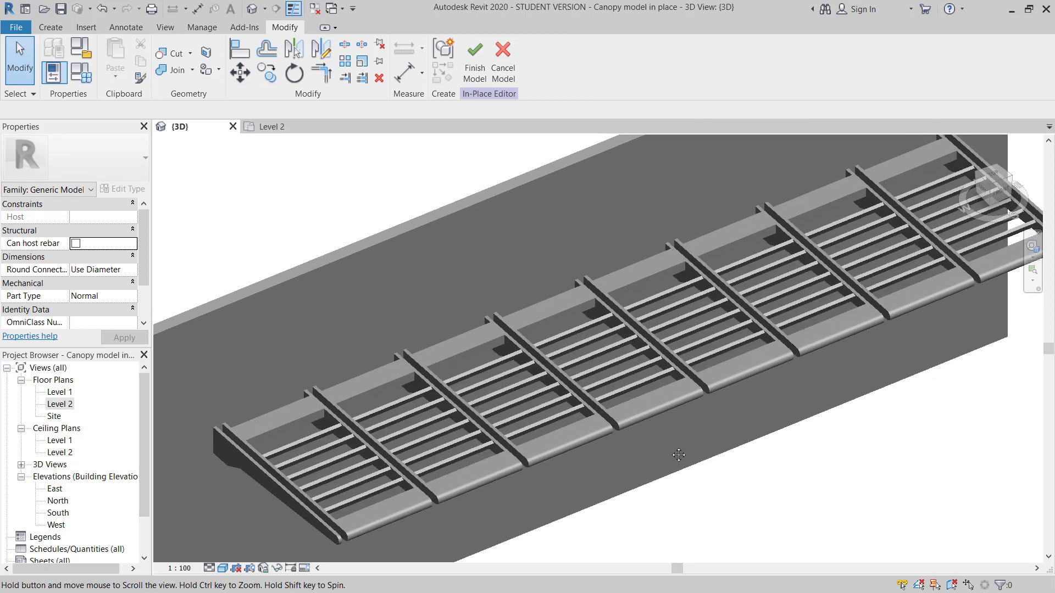